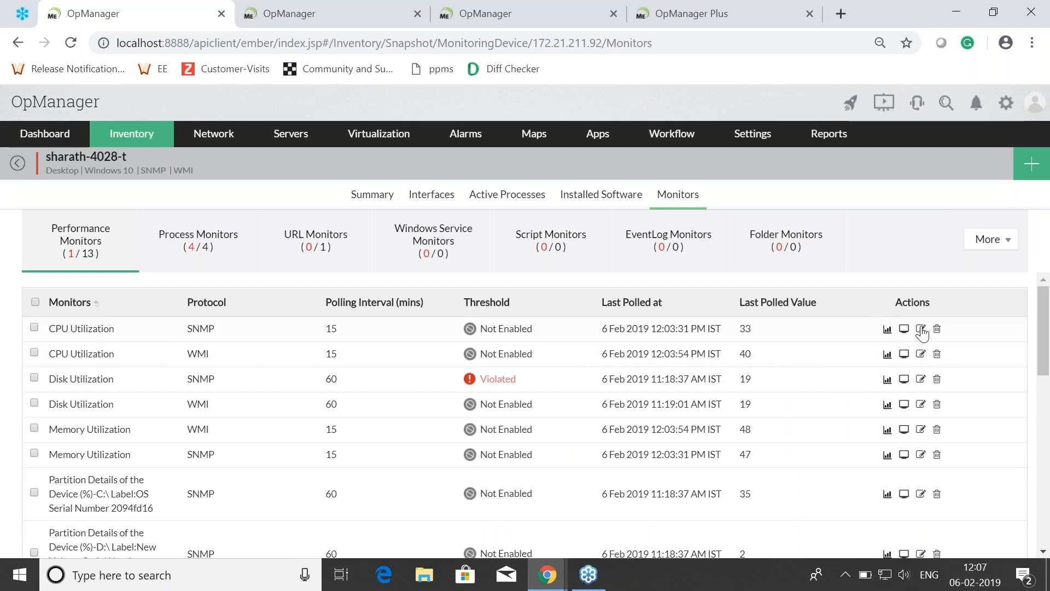
Step: Fill in the SNMP CPU Utilization monitor's thresholds: Attention 60, Trouble 75, Critical 95 and Rearm 59
{"action": "left_click", "coordinate": [921, 328]}
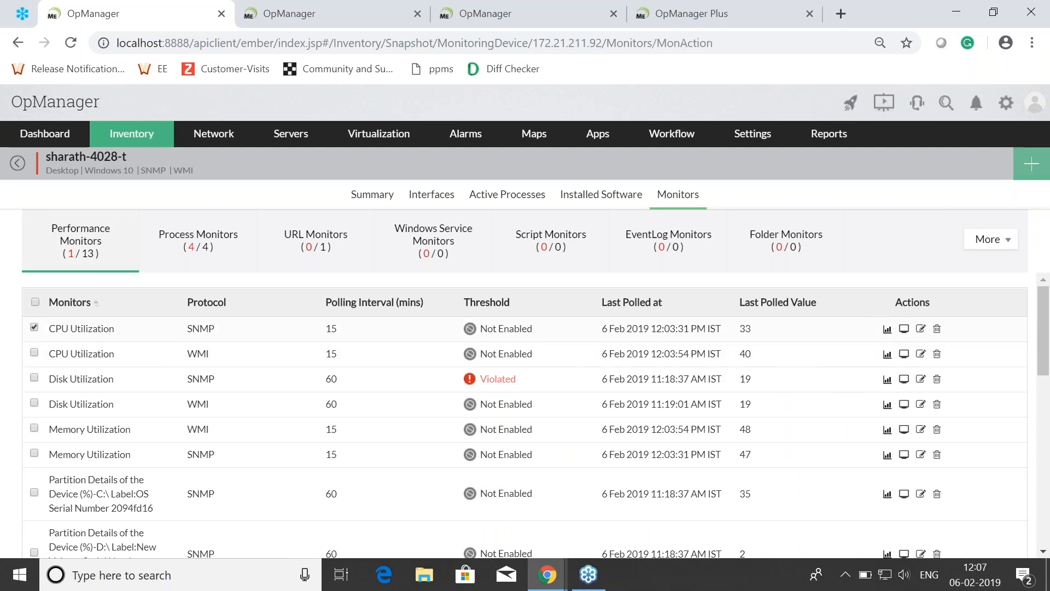
{"action": "scroll", "coordinate": [842, 399], "scroll_direction": "down", "scroll_amount": 4}
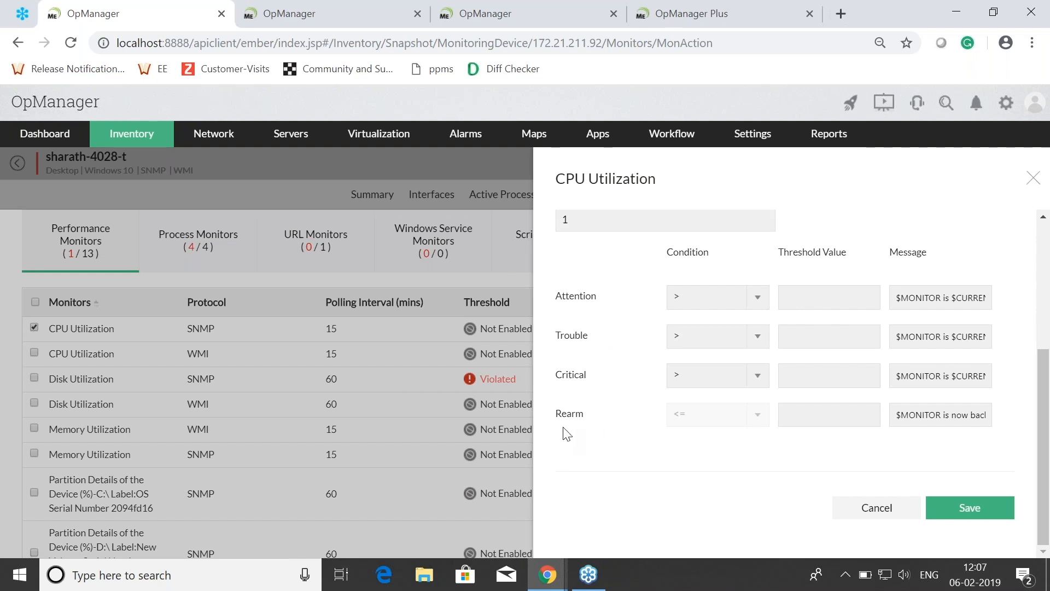
{"action": "left_click", "coordinate": [802, 296]}
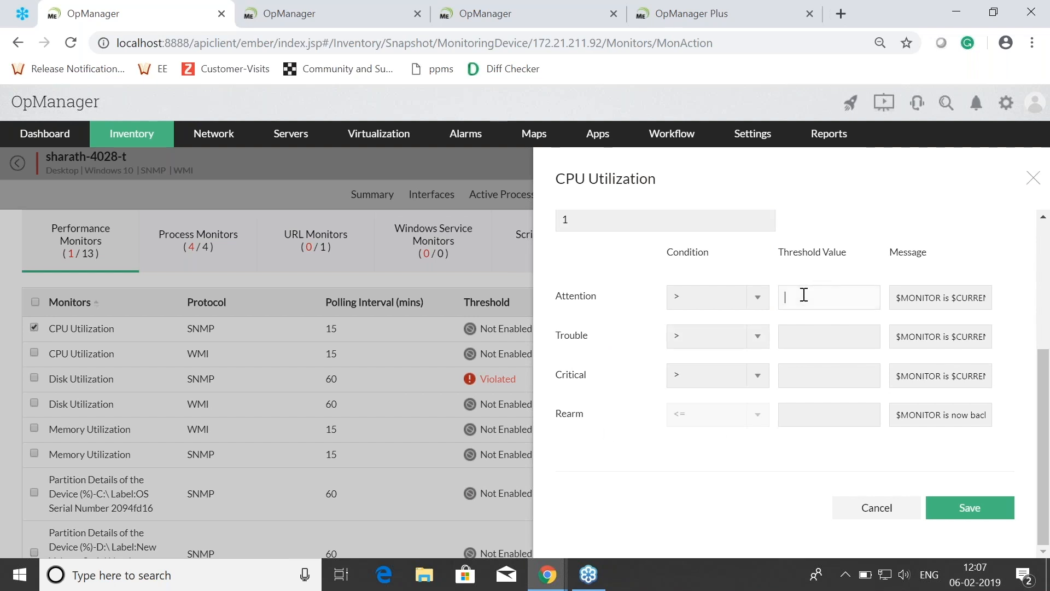
{"action": "type", "text": "60"}
{"action": "left_click", "coordinate": [799, 338]}
{"action": "type", "text": "75"}
{"action": "left_click", "coordinate": [803, 375]}
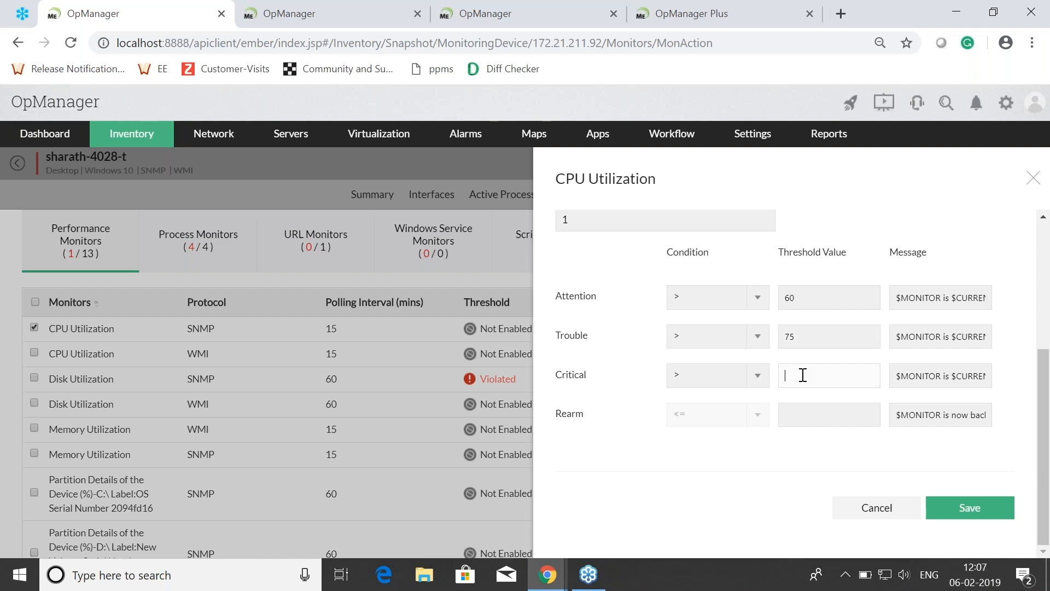
{"action": "type", "text": "95"}
{"action": "left_click", "coordinate": [819, 417]}
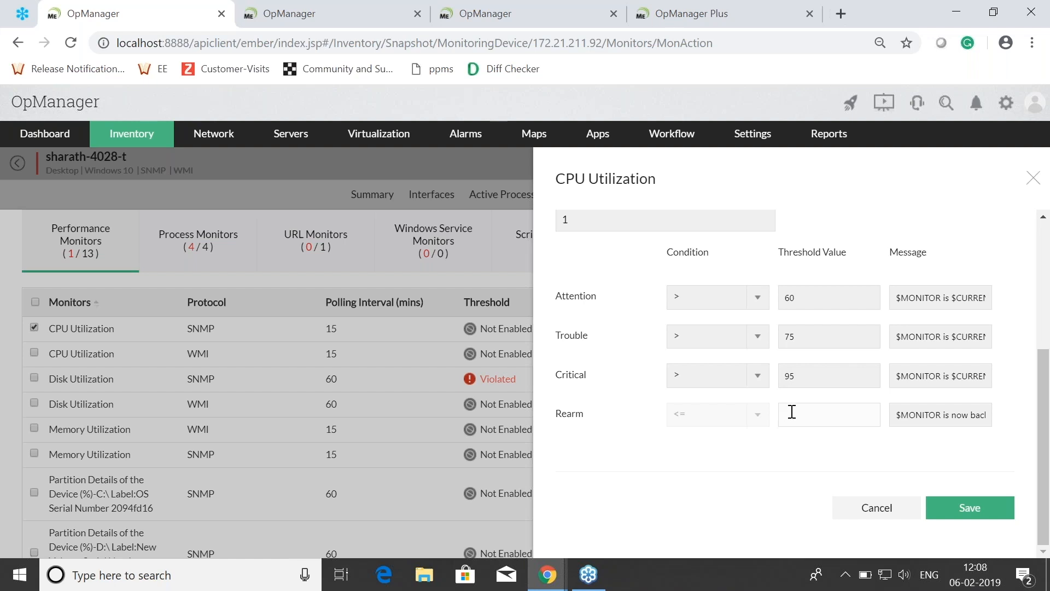
{"action": "type", "text": "59"}
Step: Set the CPU Utilization threshold's consecutive times to 2, and close the monitor settings without saving
{"action": "scroll", "coordinate": [731, 385], "scroll_direction": "up", "scroll_amount": 2}
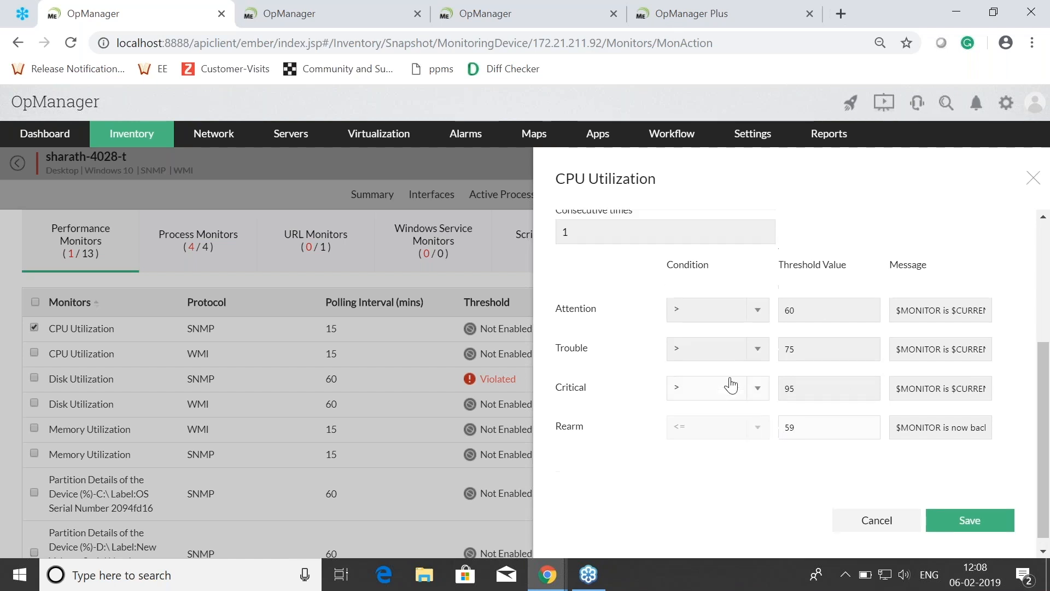
{"action": "left_click_drag", "start_coordinate": [636, 281], "coordinate": [555, 274]}
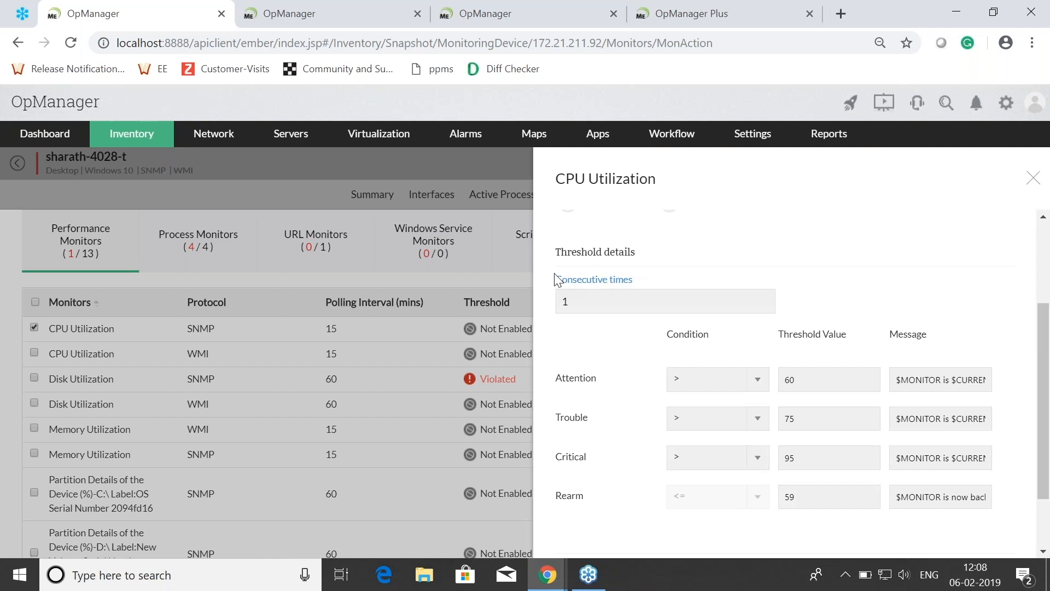
{"action": "left_click", "coordinate": [733, 263]}
{"action": "left_click", "coordinate": [580, 304]}
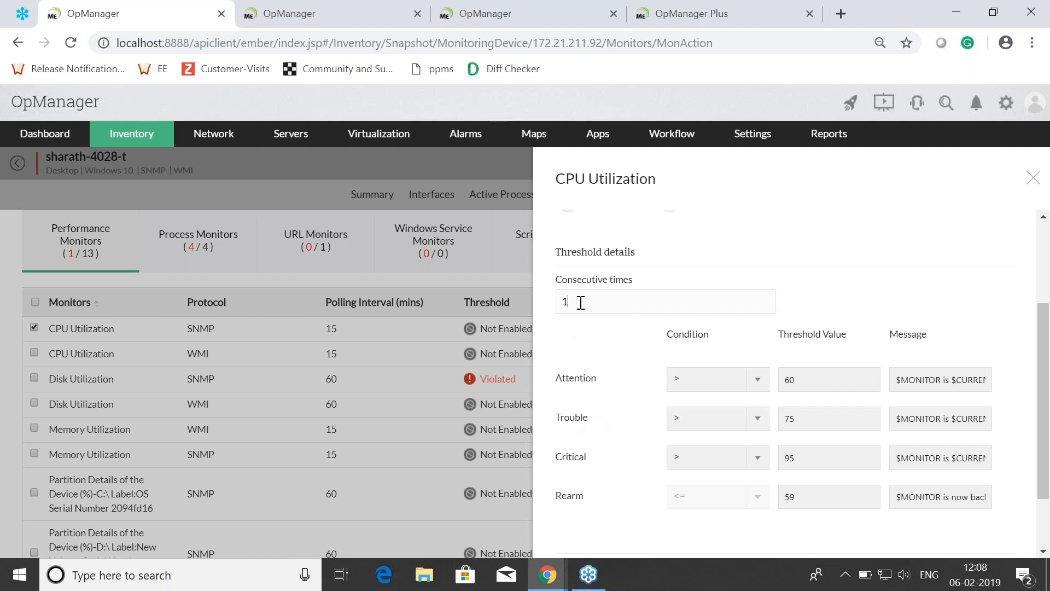
{"action": "key", "text": "BackSpace"}
{"action": "type", "text": "2"}
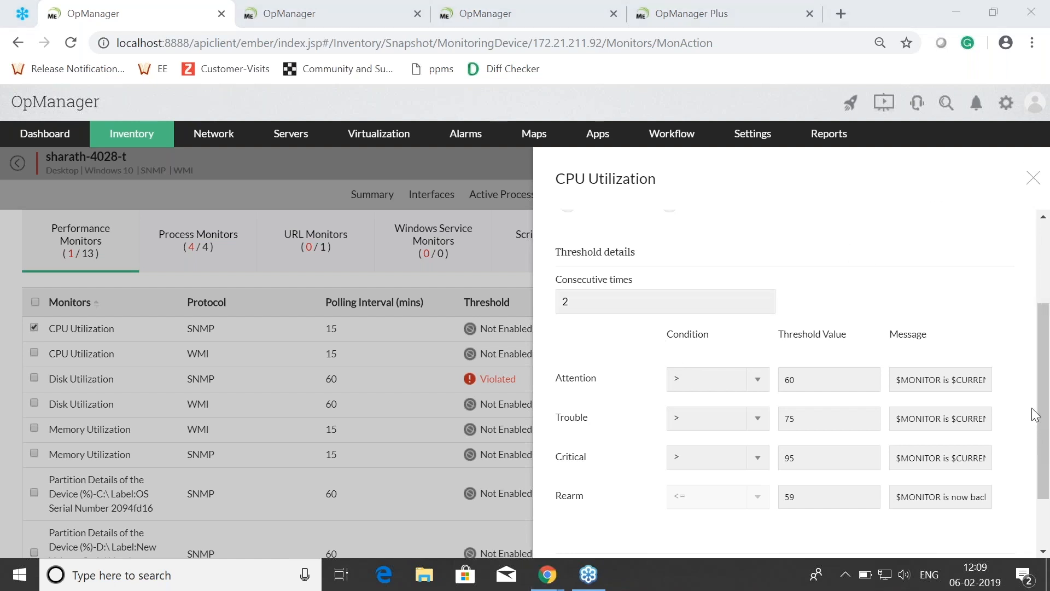
{"action": "left_click", "coordinate": [1034, 181]}
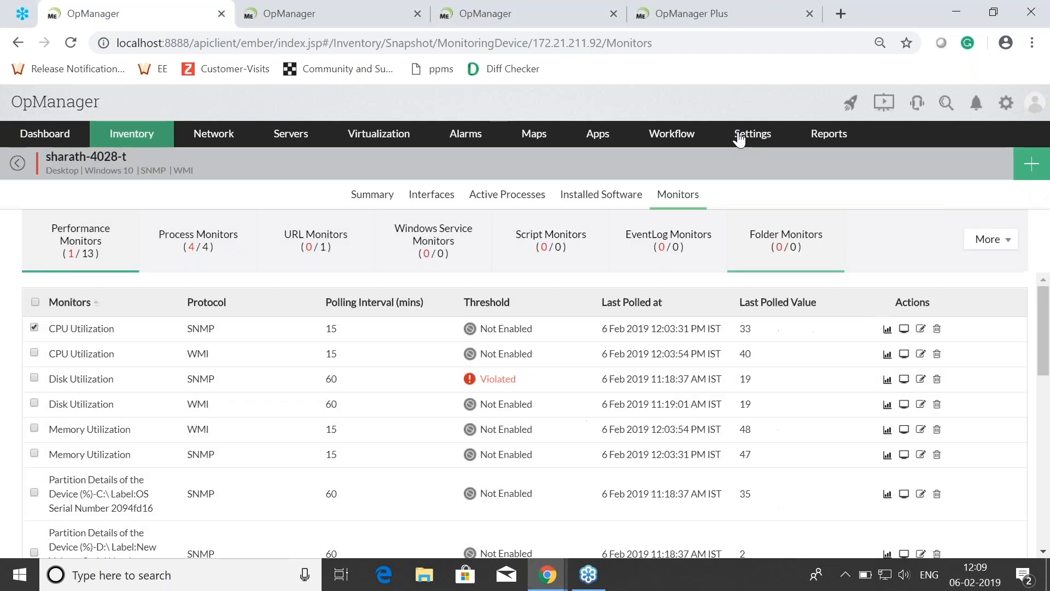
Step: Open the Windows 2012 R2 device template from the configuration settings and start editing its monitor thresholds
{"action": "mouse_move", "coordinate": [740, 137]}
{"action": "mouse_move", "coordinate": [706, 217]}
{"action": "left_click", "coordinate": [526, 225]}
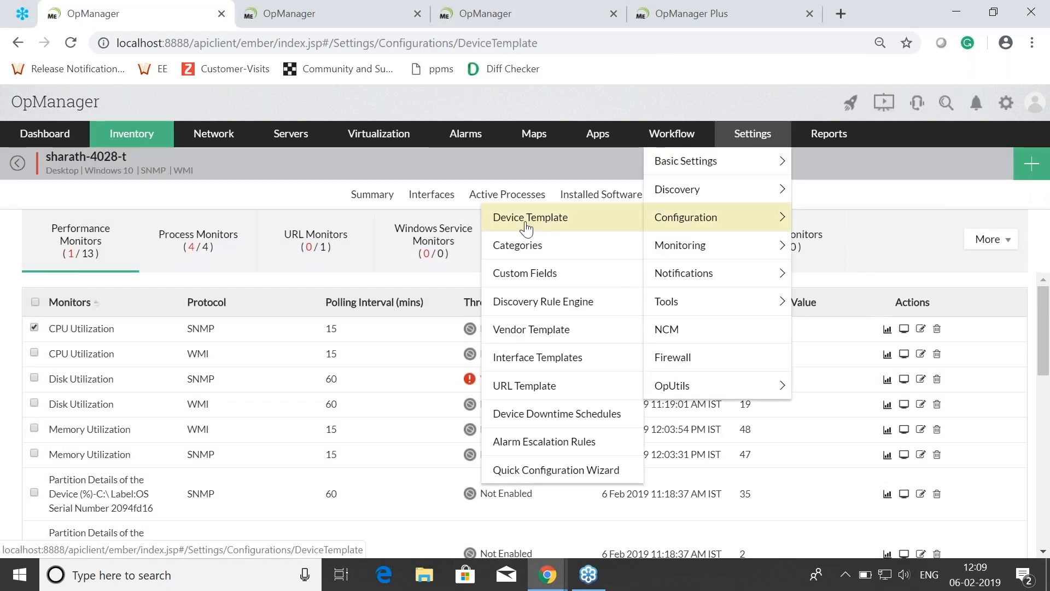
{"action": "scroll", "coordinate": [283, 352], "scroll_direction": "down", "scroll_amount": 3}
{"action": "scroll", "coordinate": [284, 352], "scroll_direction": "up", "scroll_amount": 3}
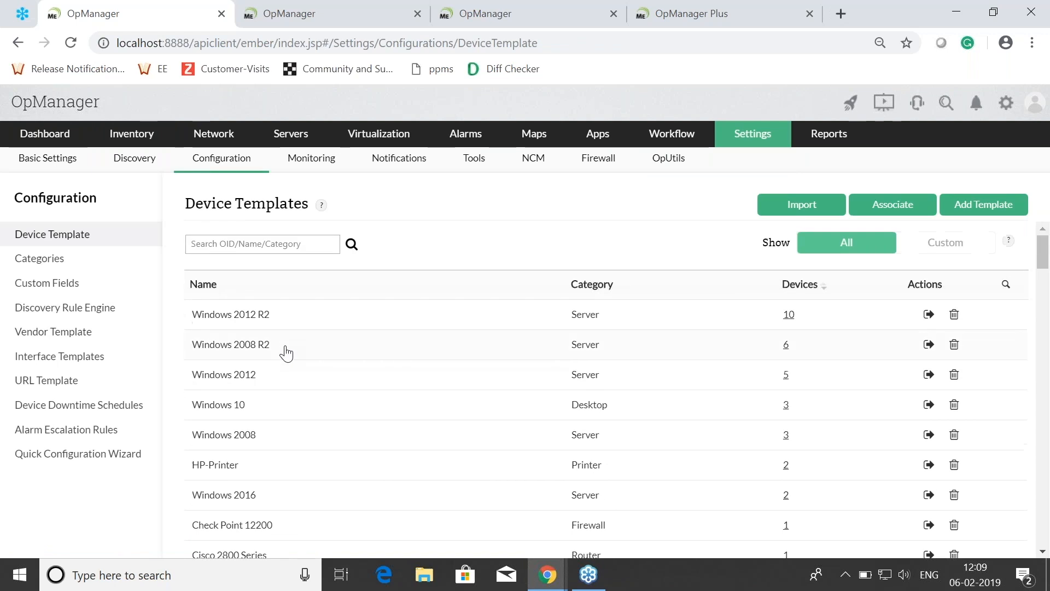
{"action": "left_click", "coordinate": [238, 316]}
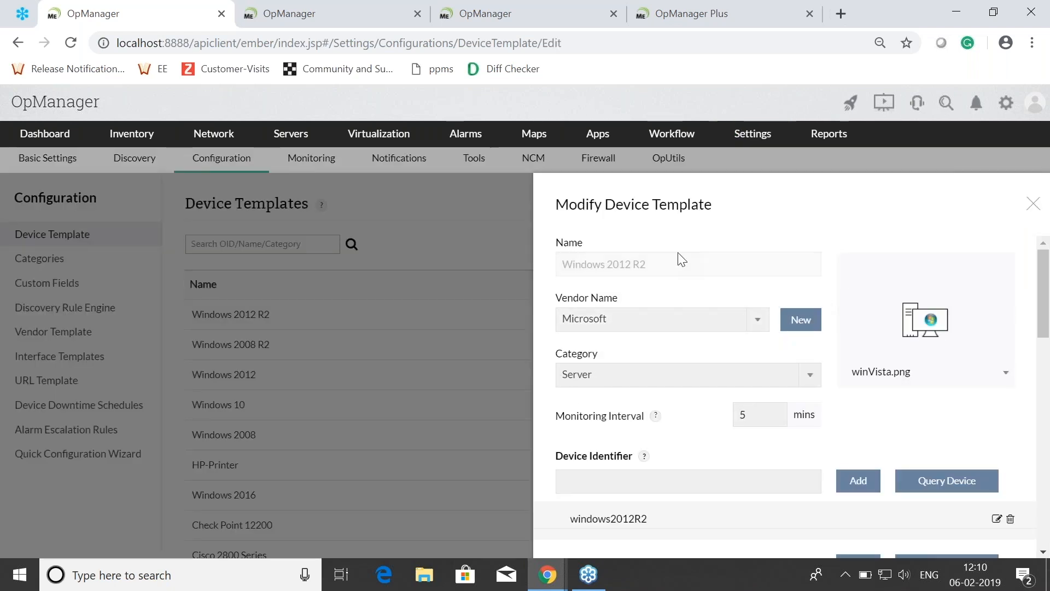
{"action": "scroll", "coordinate": [776, 268], "scroll_direction": "down", "scroll_amount": 3}
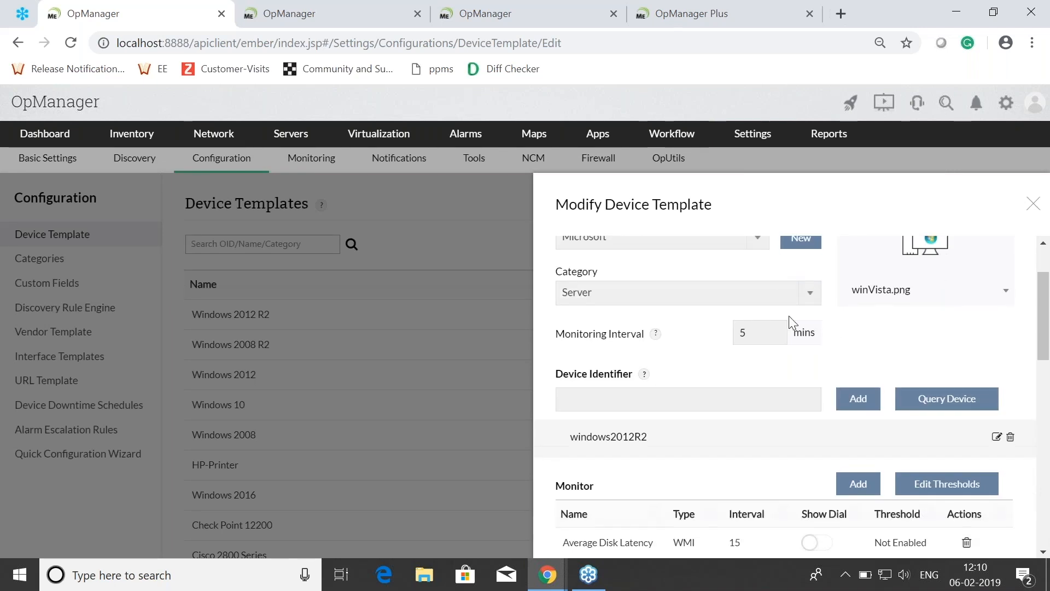
{"action": "left_click", "coordinate": [942, 404]}
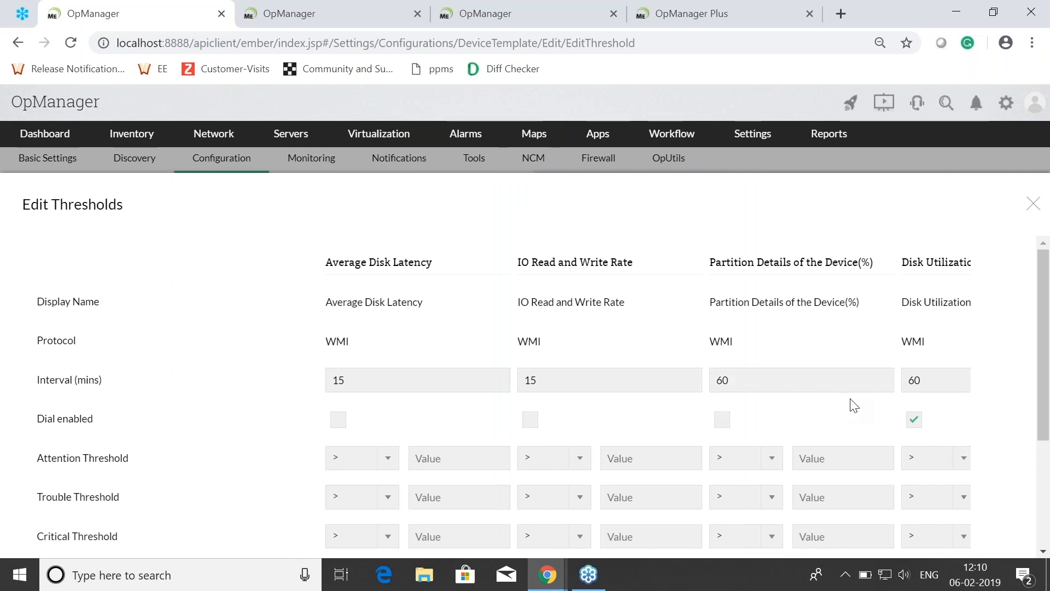
Step: Set the template's WMI CPU Utilization thresholds to Attention 60, Trouble 75, Critical 95 and Rearm 59
{"action": "scroll", "coordinate": [844, 429], "scroll_direction": "down", "scroll_amount": 2}
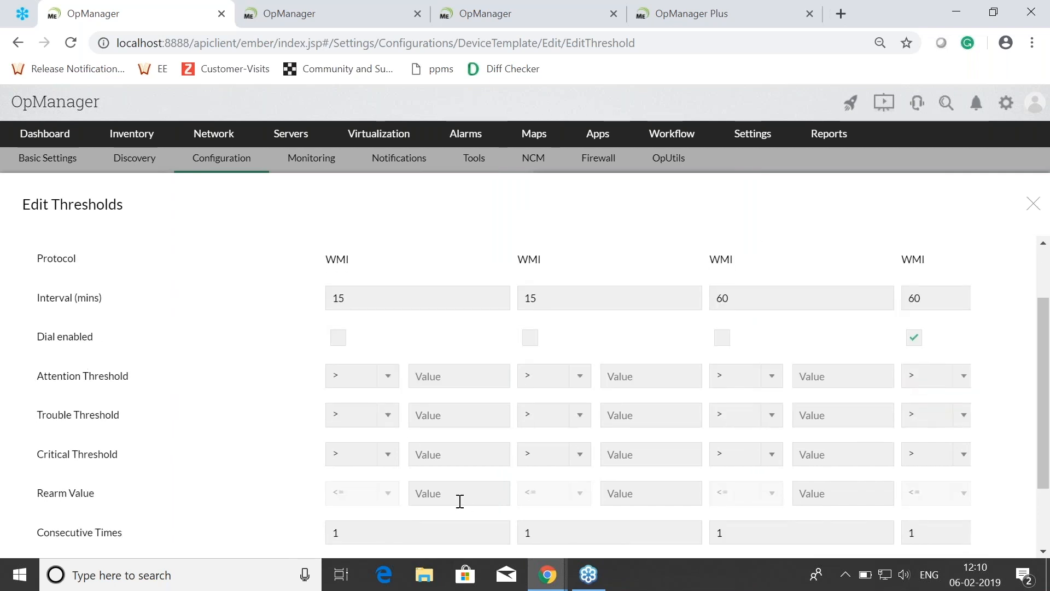
{"action": "scroll", "coordinate": [369, 541], "scroll_direction": "down", "scroll_amount": 2}
{"action": "left_click_drag", "start_coordinate": [433, 469], "coordinate": [592, 469]}
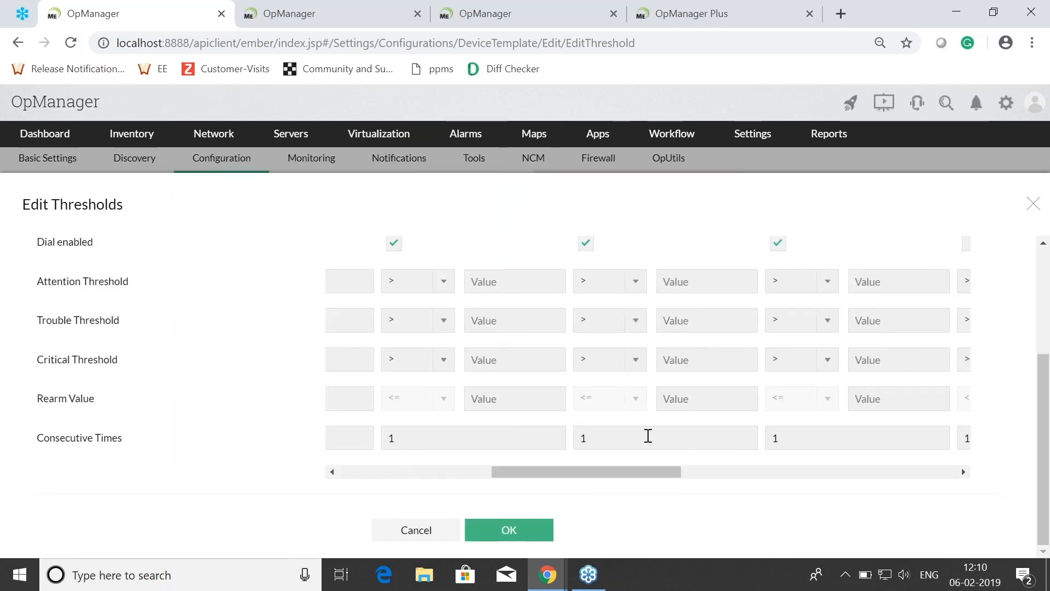
{"action": "scroll", "coordinate": [662, 425], "scroll_direction": "up", "scroll_amount": 4}
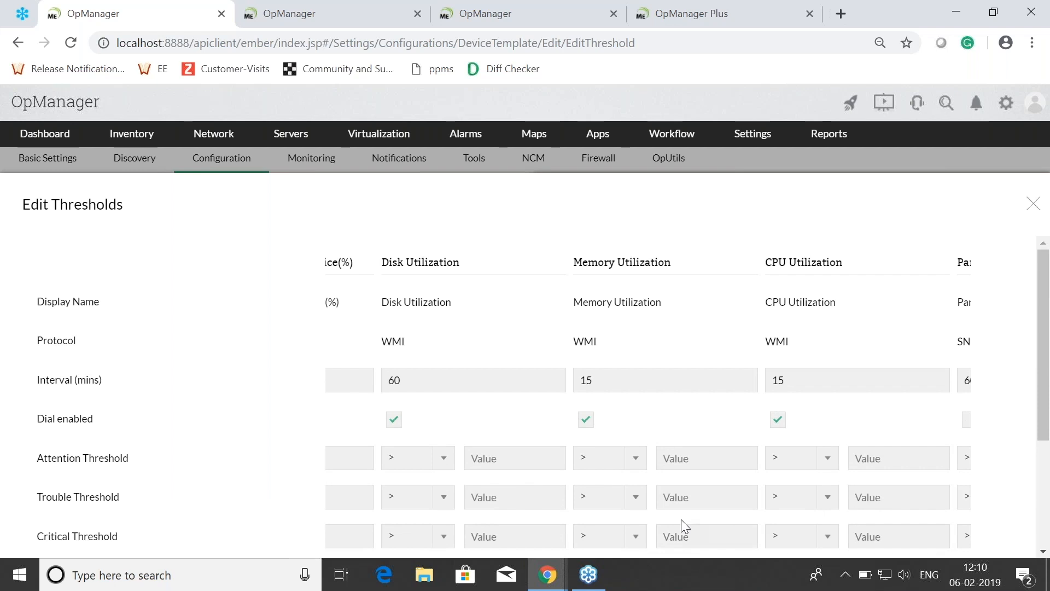
{"action": "scroll", "coordinate": [832, 372], "scroll_direction": "down", "scroll_amount": 2}
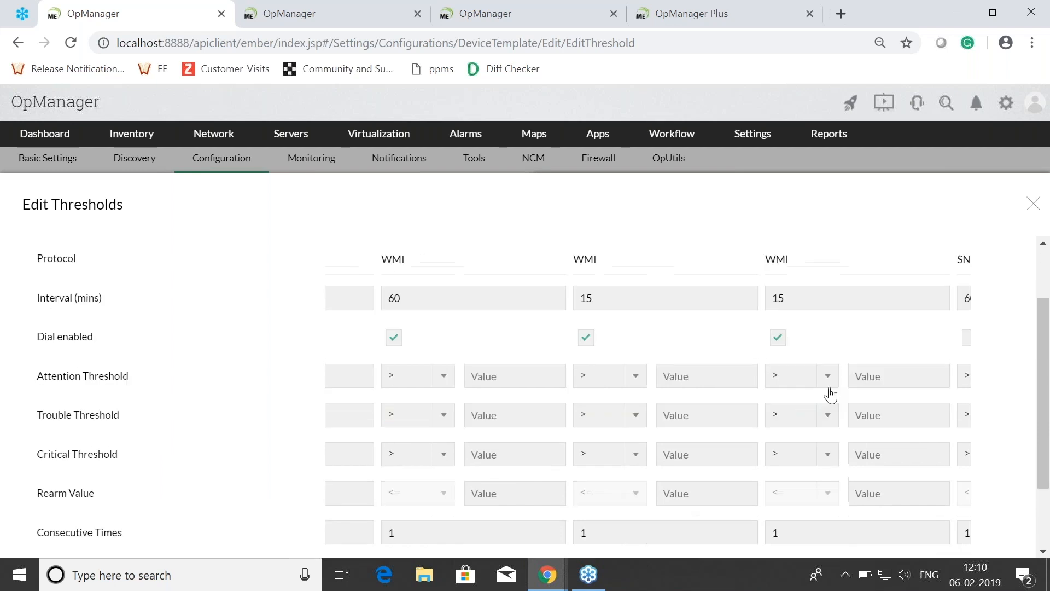
{"action": "left_click", "coordinate": [868, 376]}
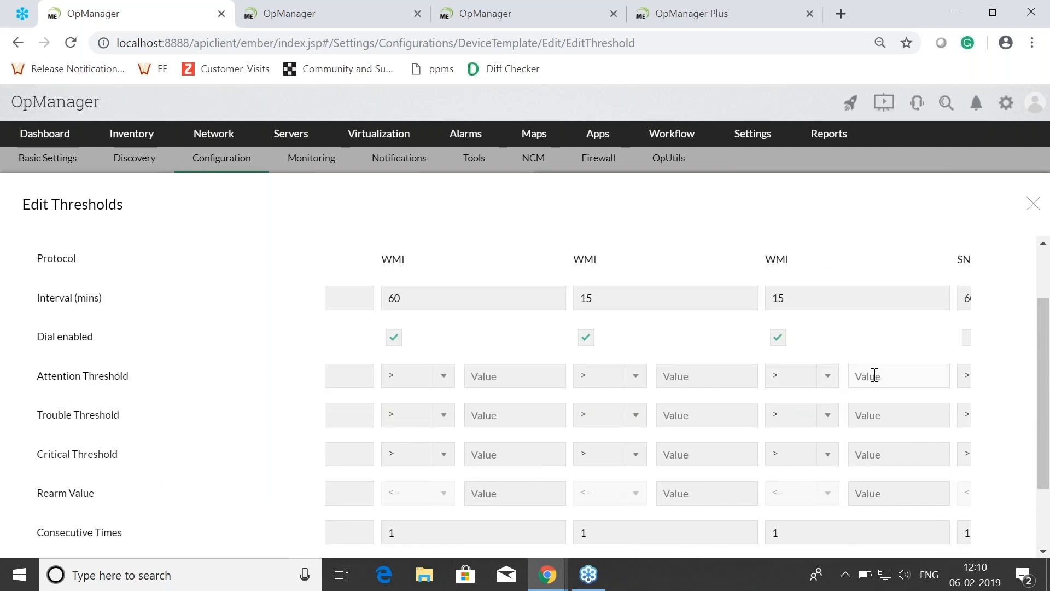
{"action": "type", "text": "60"}
{"action": "left_click", "coordinate": [875, 416]}
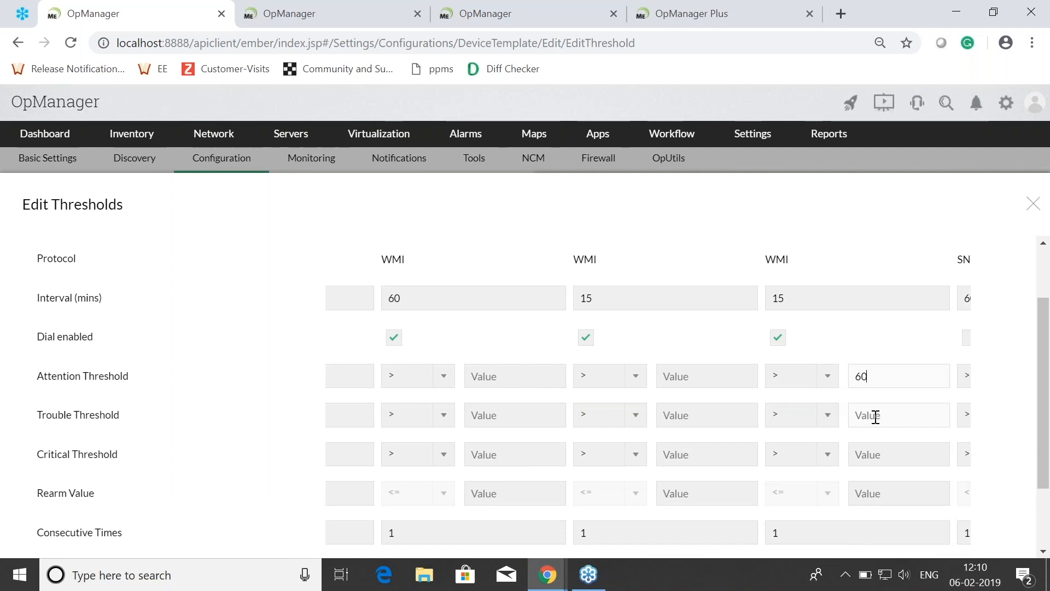
{"action": "type", "text": "75"}
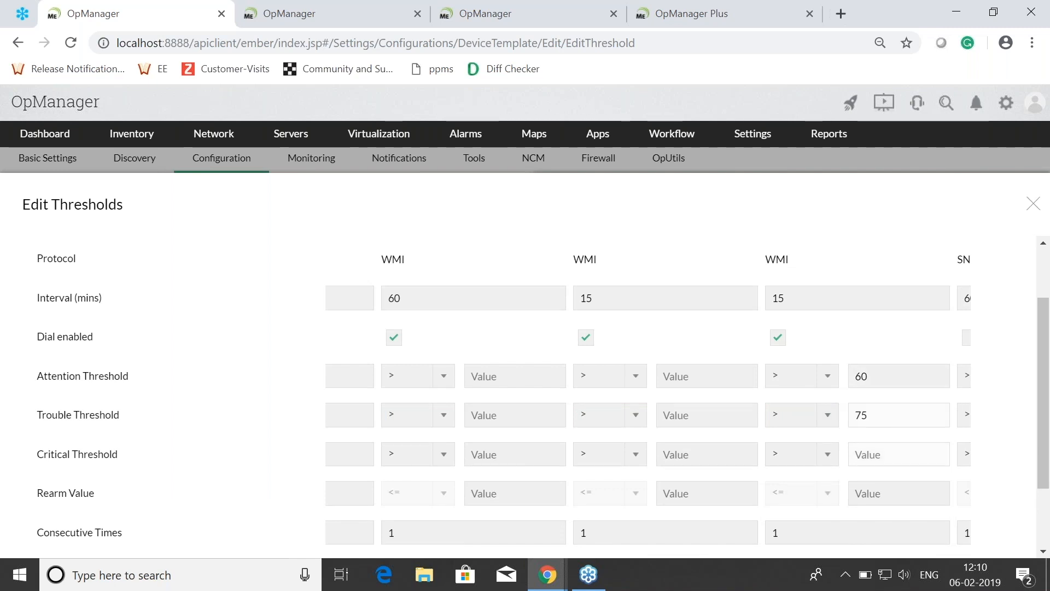
{"action": "type", "text": "95"}
{"action": "left_click", "coordinate": [874, 494]}
{"action": "type", "text": "59"}
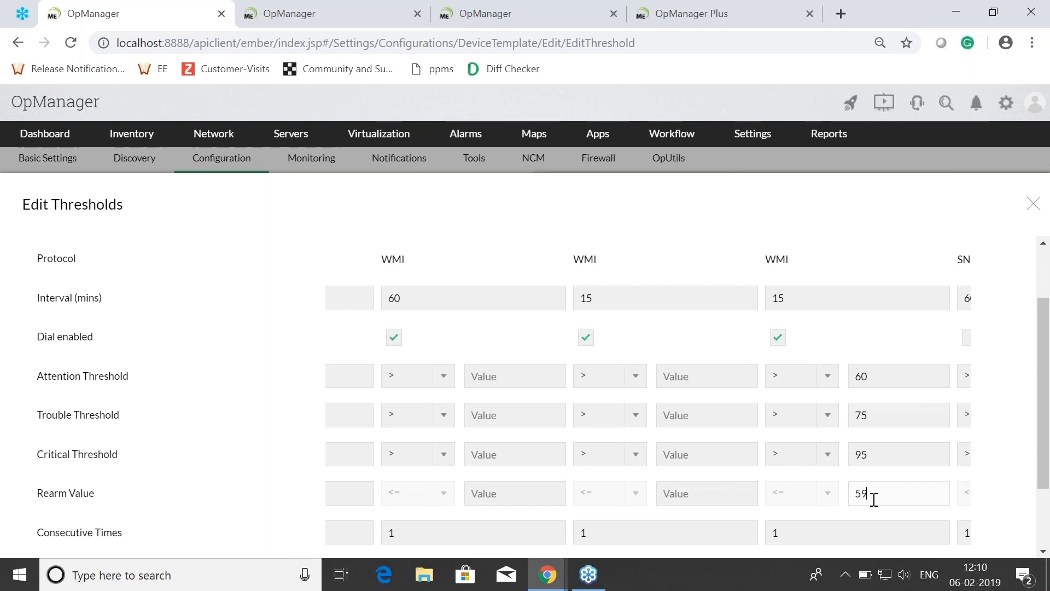
Step: Set the template's WMI Disk Utilization thresholds to Attention 70, Trouble 80, Critical 90 and Rearm 65, and confirm the threshold edits
{"action": "scroll", "coordinate": [867, 447], "scroll_direction": "up", "scroll_amount": 1}
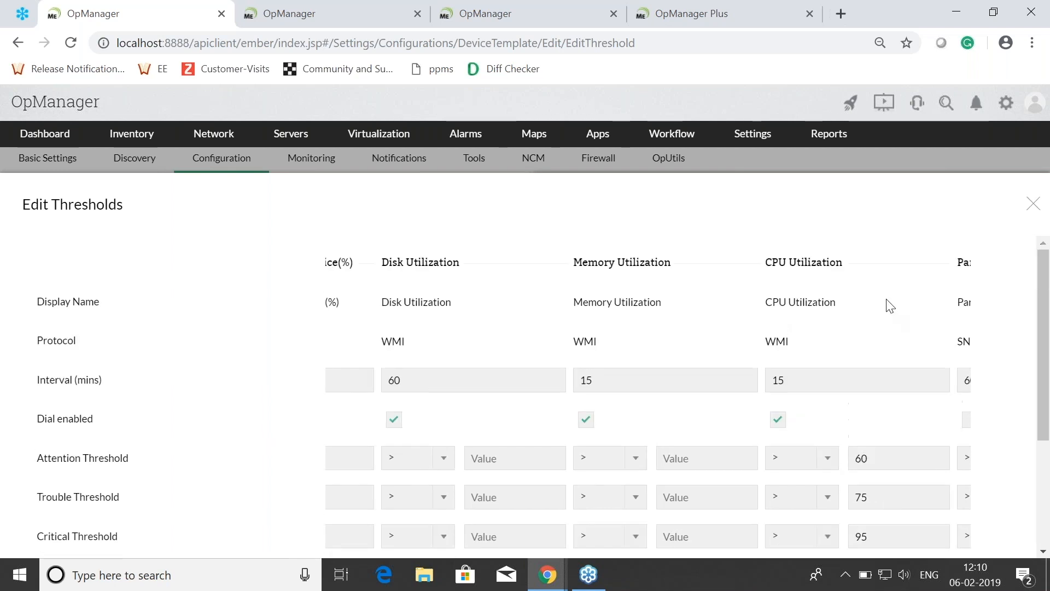
{"action": "scroll", "coordinate": [832, 368], "scroll_direction": "down", "scroll_amount": 3}
{"action": "scroll", "coordinate": [523, 356], "scroll_direction": "up", "scroll_amount": 3}
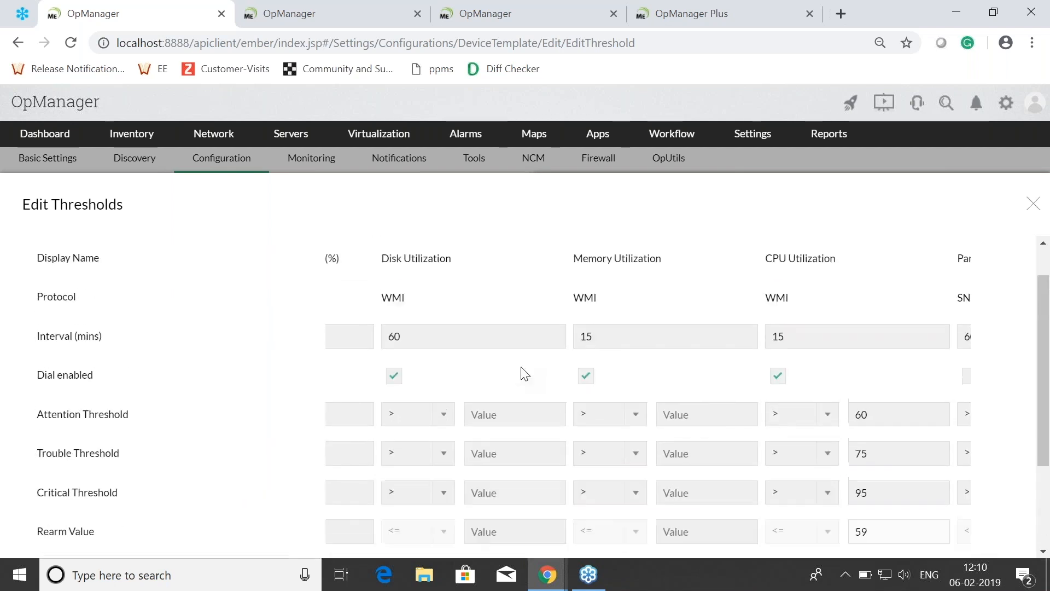
{"action": "scroll", "coordinate": [504, 510], "scroll_direction": "down", "scroll_amount": 2}
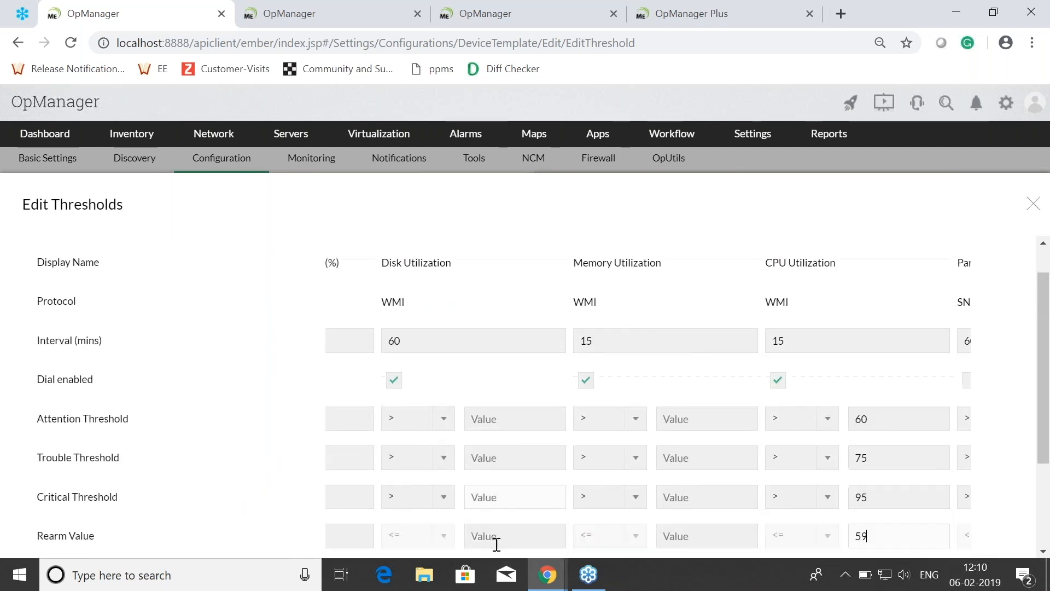
{"action": "scroll", "coordinate": [557, 544], "scroll_direction": "right", "scroll_amount": 6}
{"action": "scroll", "coordinate": [436, 538], "scroll_direction": "right", "scroll_amount": 5}
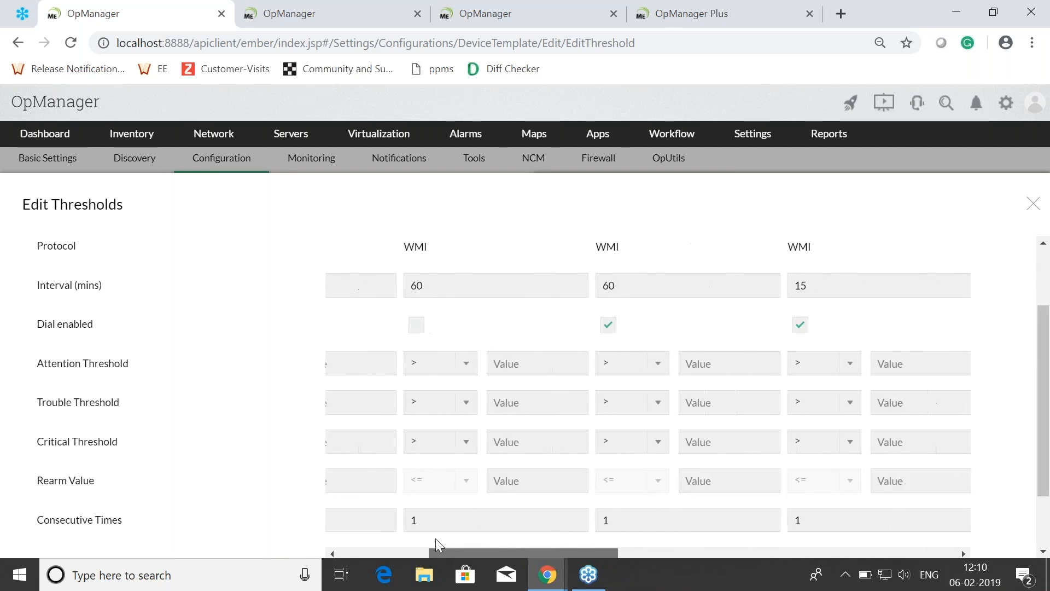
{"action": "scroll", "coordinate": [435, 539], "scroll_direction": "up", "scroll_amount": 2}
{"action": "scroll", "coordinate": [710, 383], "scroll_direction": "down", "scroll_amount": 2}
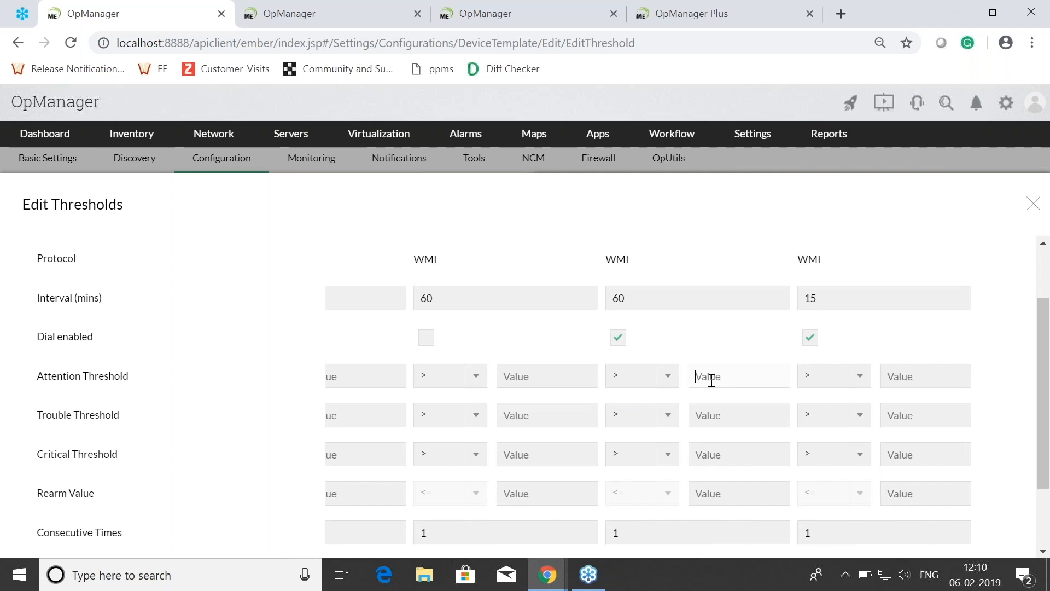
{"action": "type", "text": "70"}
{"action": "left_click", "coordinate": [706, 413]}
{"action": "type", "text": "80"}
{"action": "left_click", "coordinate": [709, 450]}
{"action": "type", "text": "90"}
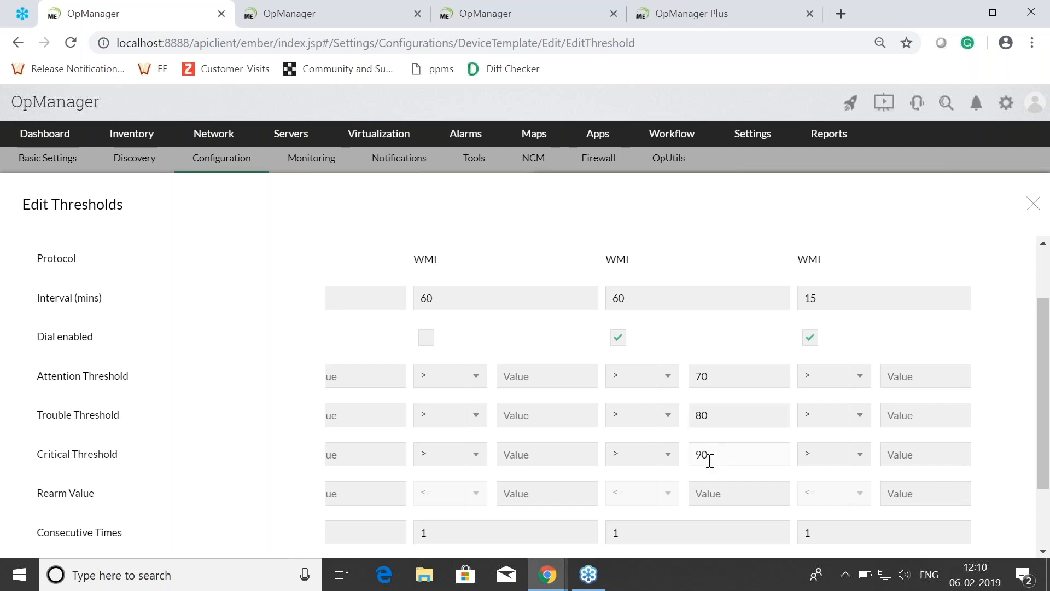
{"action": "left_click", "coordinate": [703, 491]}
{"action": "type", "text": "65"}
{"action": "scroll", "coordinate": [703, 481], "scroll_direction": "down", "scroll_amount": 2}
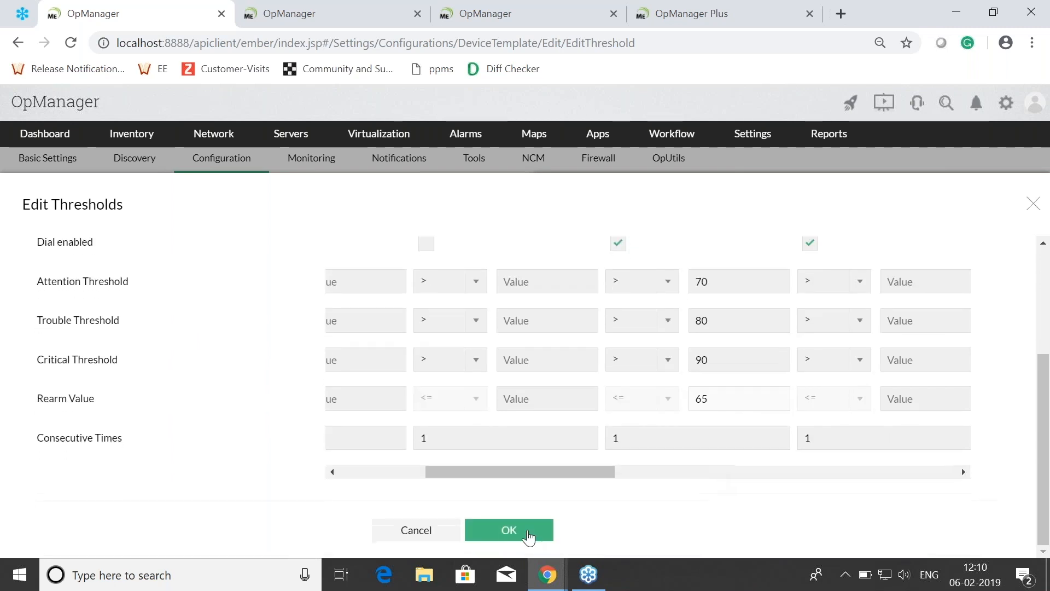
{"action": "left_click", "coordinate": [527, 531]}
Step: Review the save options and the threshold status of each monitor in the device template
{"action": "scroll", "coordinate": [903, 405], "scroll_direction": "down", "scroll_amount": 10}
{"action": "scroll", "coordinate": [902, 383], "scroll_direction": "down", "scroll_amount": 1}
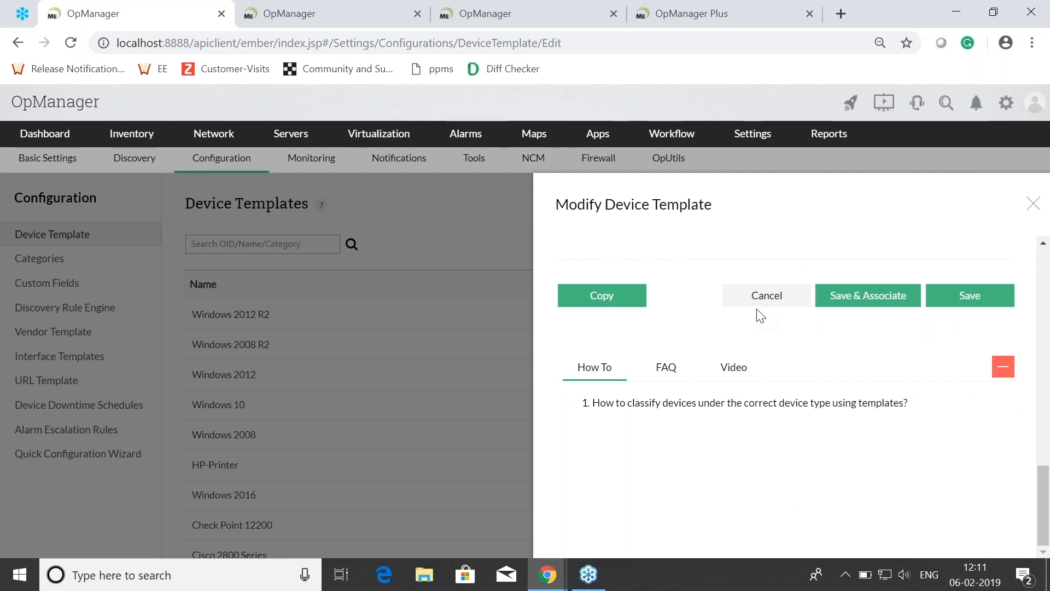
{"action": "scroll", "coordinate": [858, 363], "scroll_direction": "up", "scroll_amount": 5}
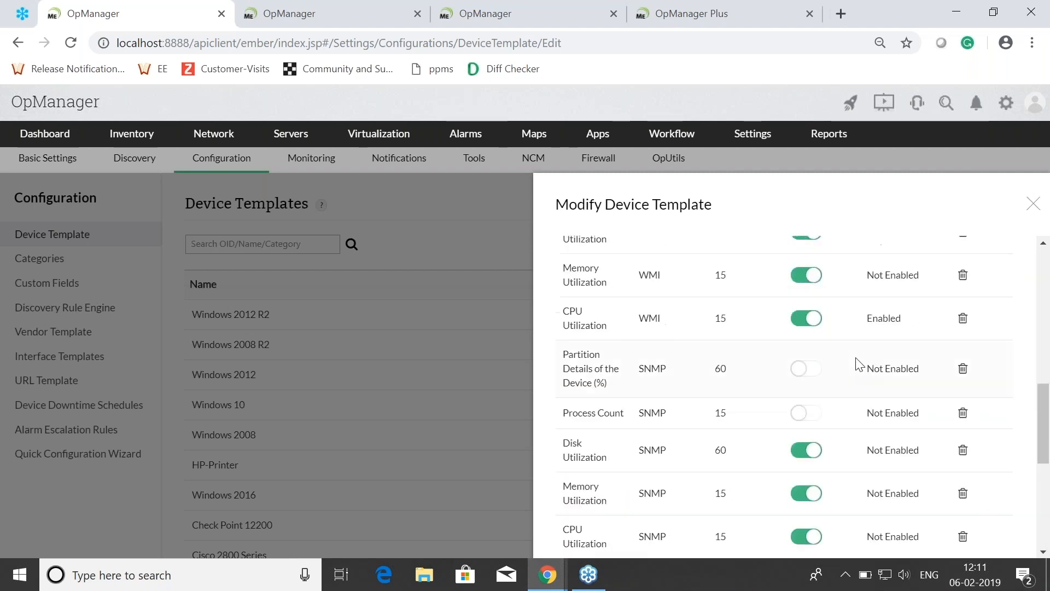
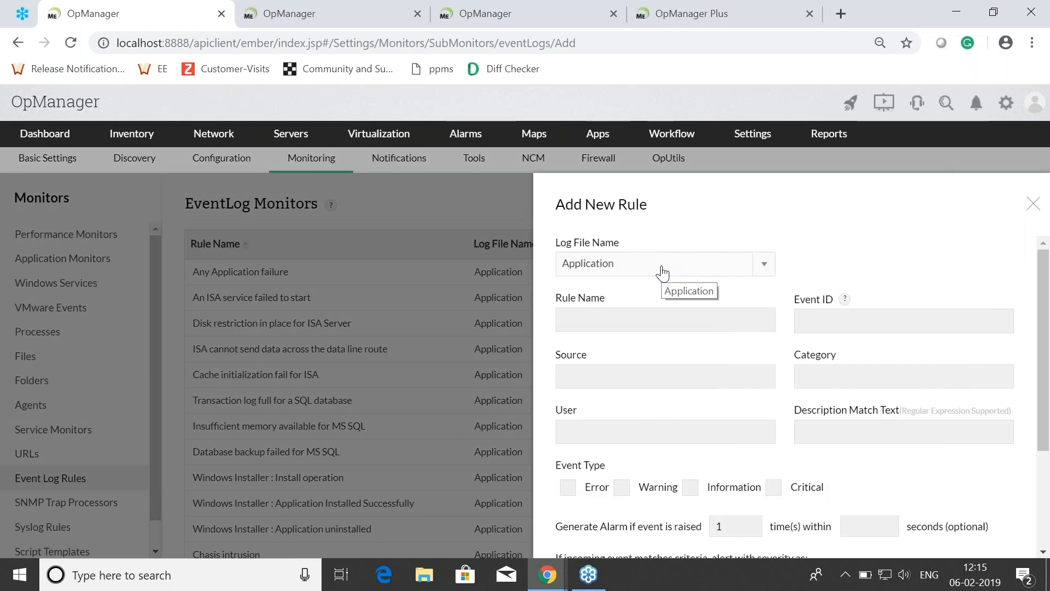
Step: Review the new event log rule form, including its log file choices, matching fields, event types and alert severities
{"action": "left_click", "coordinate": [662, 272]}
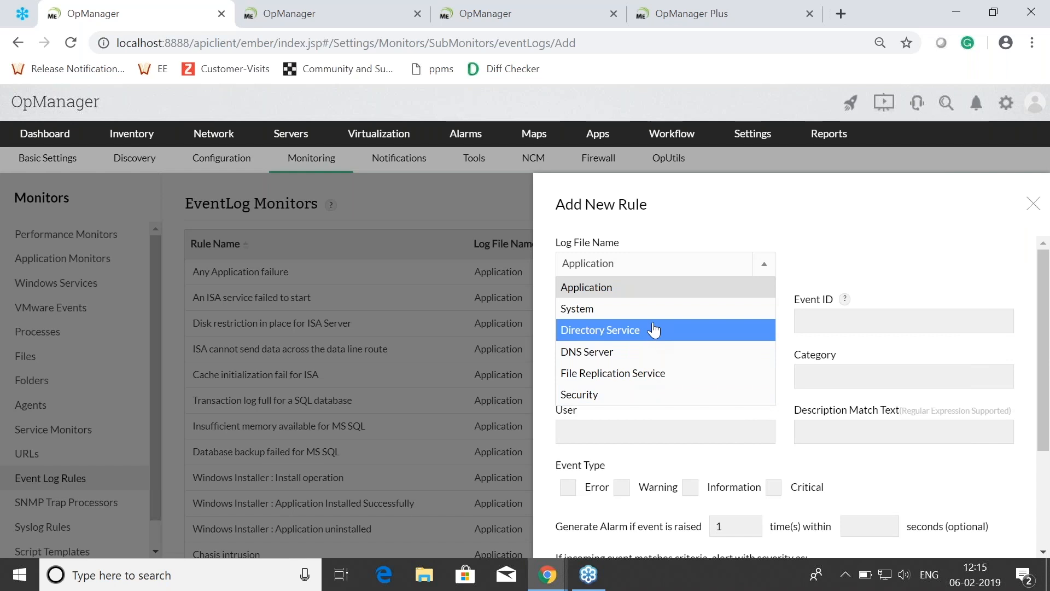
{"action": "left_click", "coordinate": [820, 253]}
{"action": "left_click", "coordinate": [641, 325]}
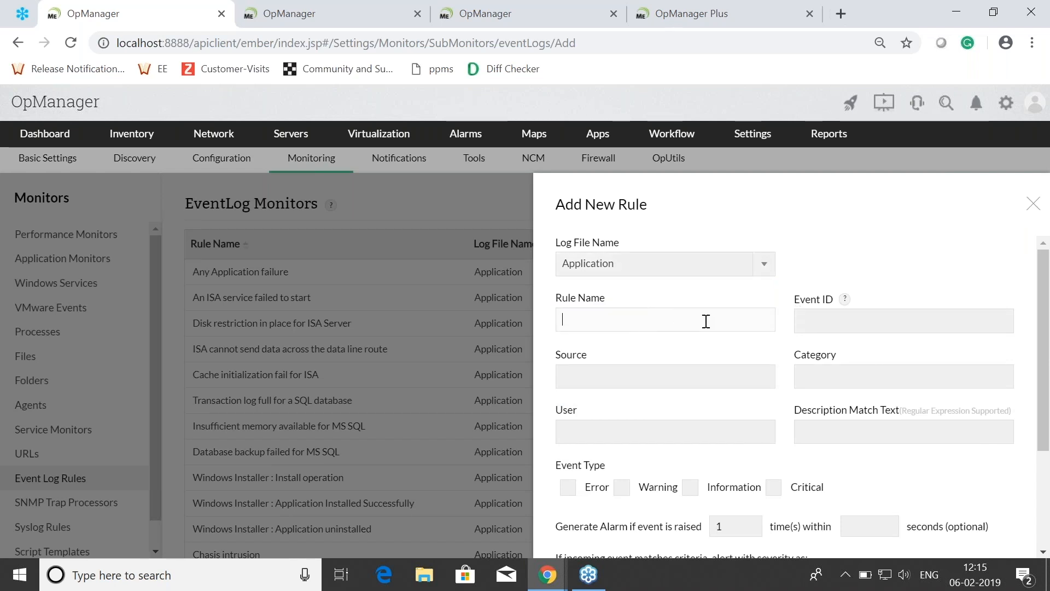
{"action": "left_click", "coordinate": [810, 319]}
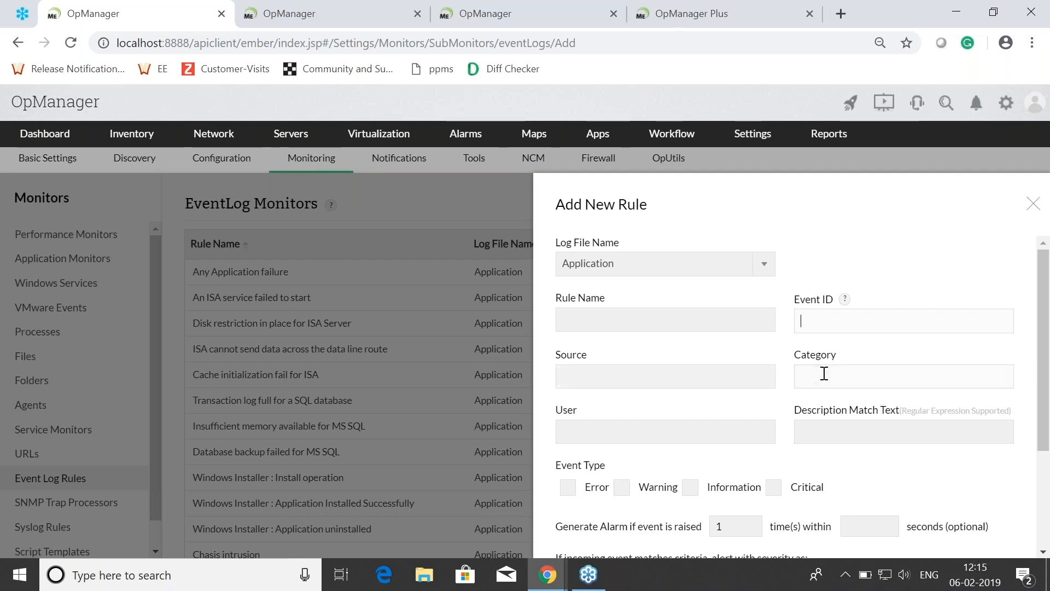
{"action": "scroll", "coordinate": [824, 375], "scroll_direction": "down", "scroll_amount": 1}
{"action": "scroll", "coordinate": [824, 389], "scroll_direction": "down", "scroll_amount": 1}
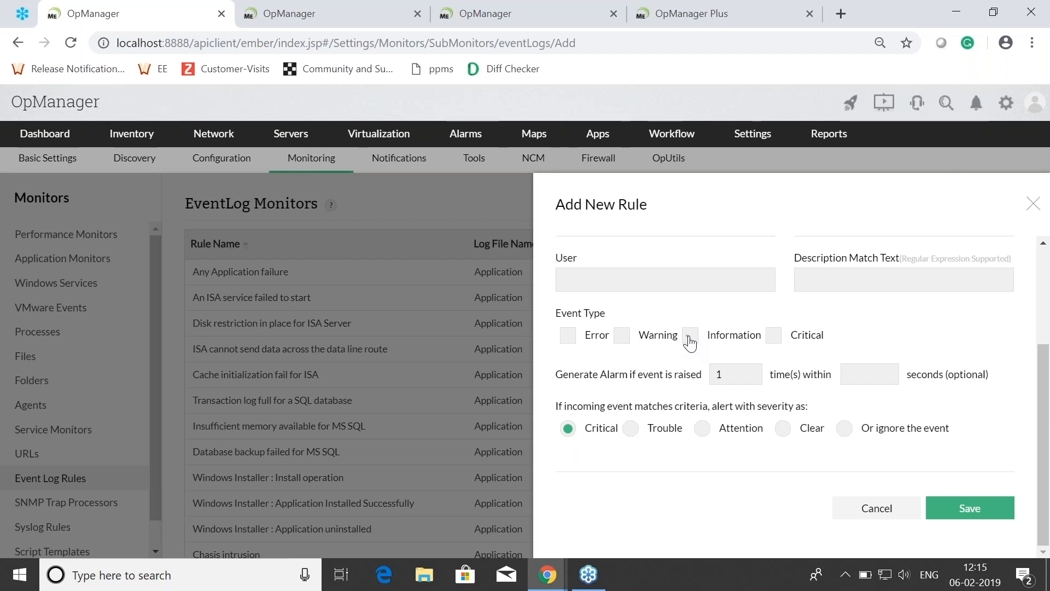
{"action": "left_click", "coordinate": [774, 337]}
{"action": "left_click", "coordinate": [773, 338]}
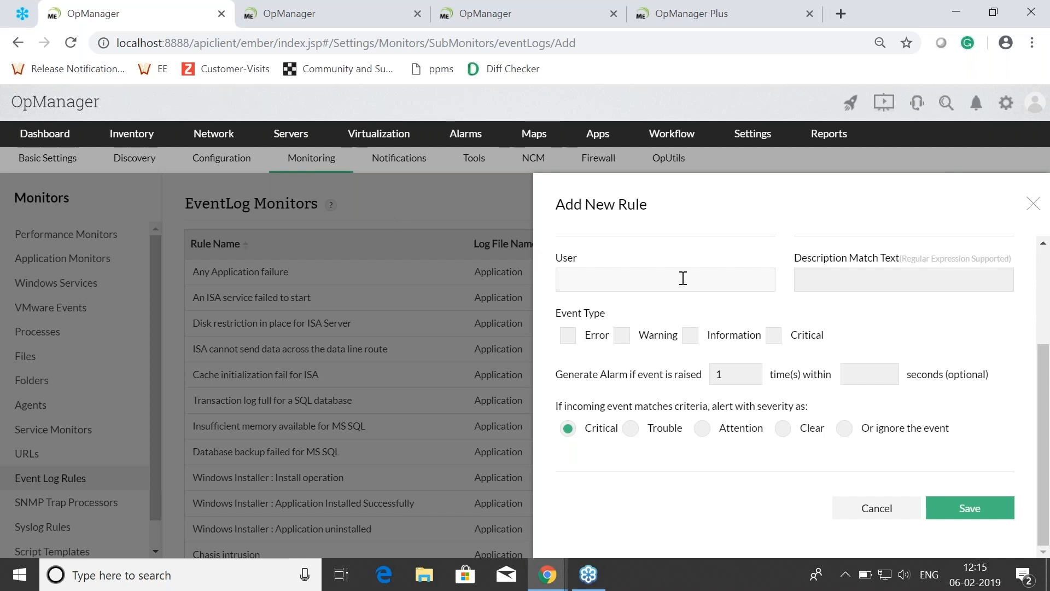
{"action": "scroll", "coordinate": [809, 299], "scroll_direction": "up", "scroll_amount": 1}
{"action": "scroll", "coordinate": [812, 304], "scroll_direction": "up", "scroll_amount": 2}
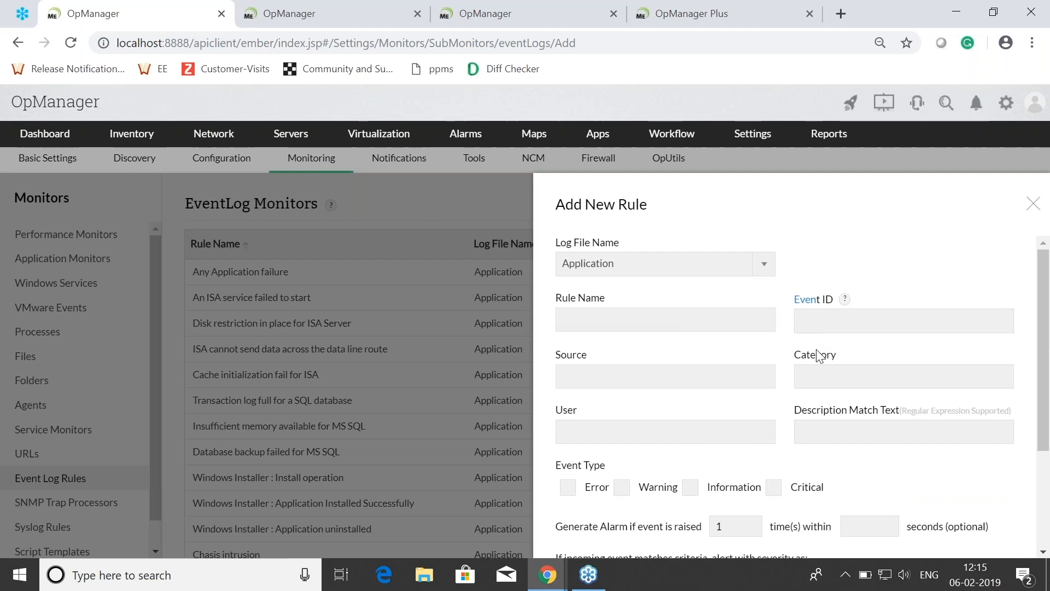
Step: Switch to Windows Event Viewer and open the Security log under Windows Logs
{"action": "left_click", "coordinate": [113, 561]}
{"action": "type", "text": "event"}
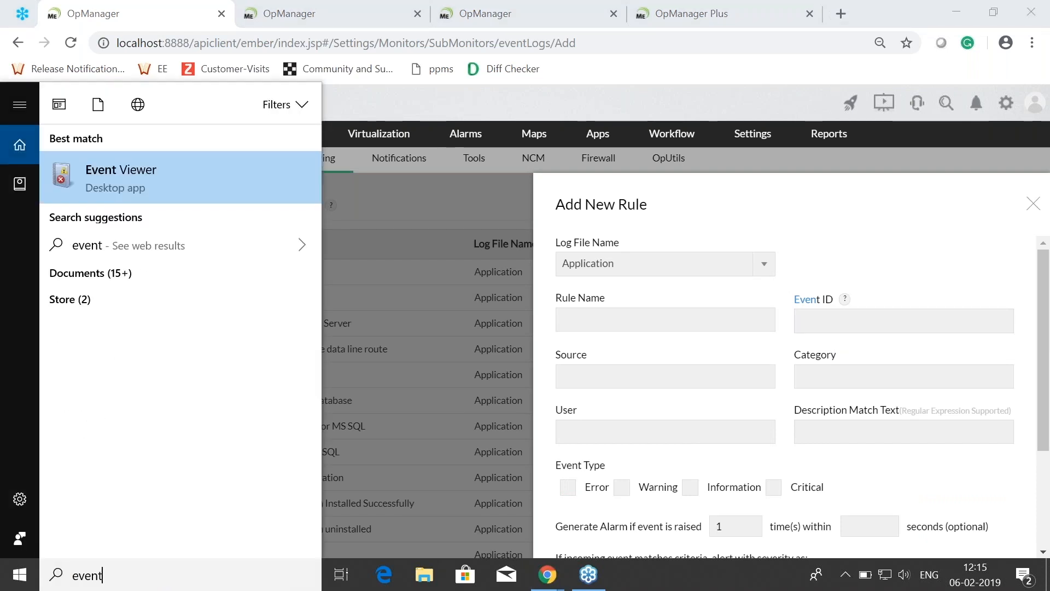
{"action": "key", "text": "Return"}
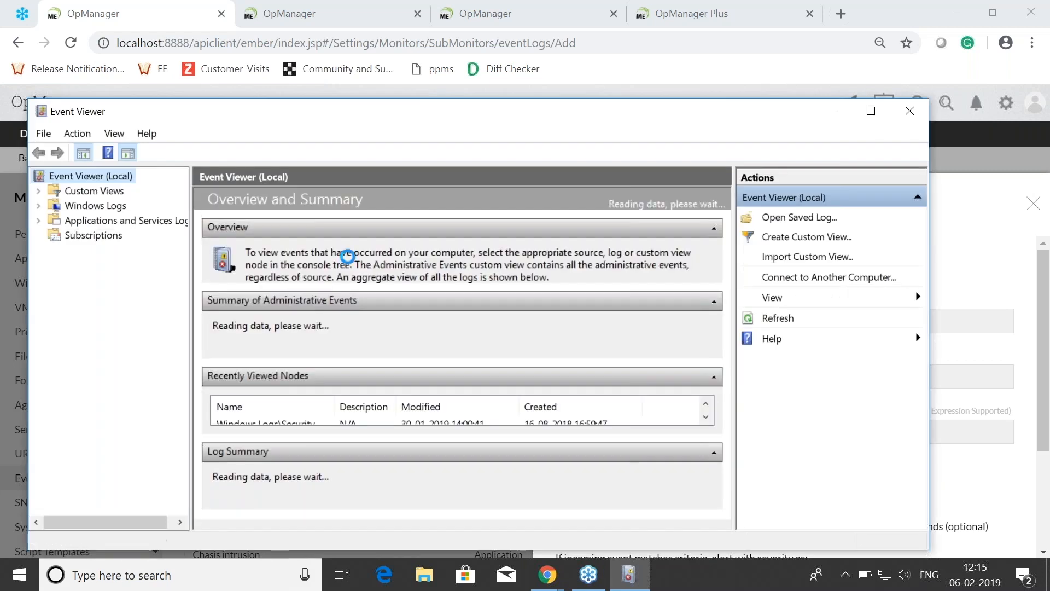
{"action": "left_click", "coordinate": [80, 209]}
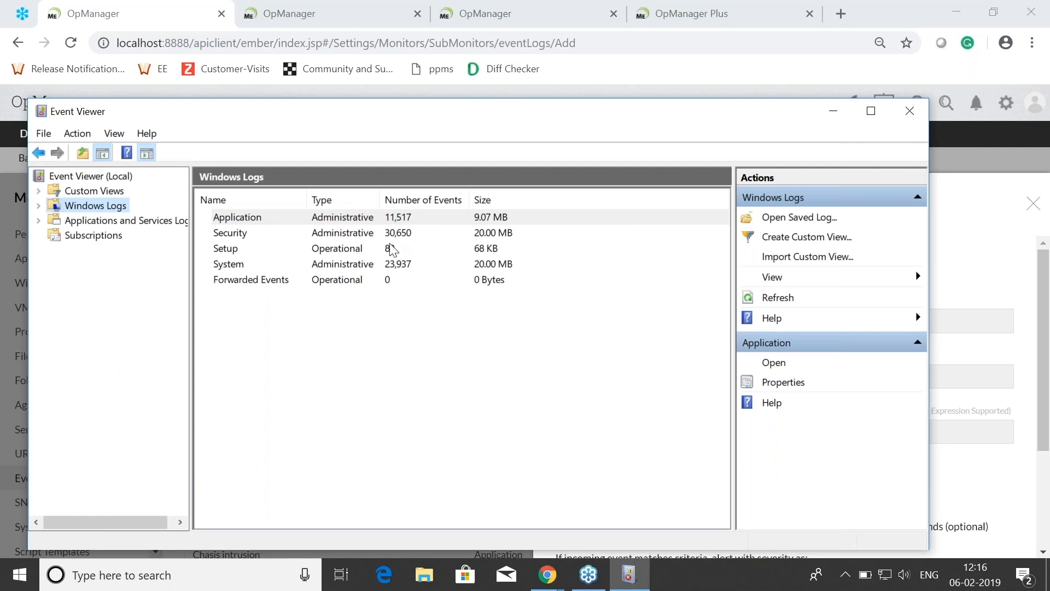
{"action": "left_click", "coordinate": [241, 236]}
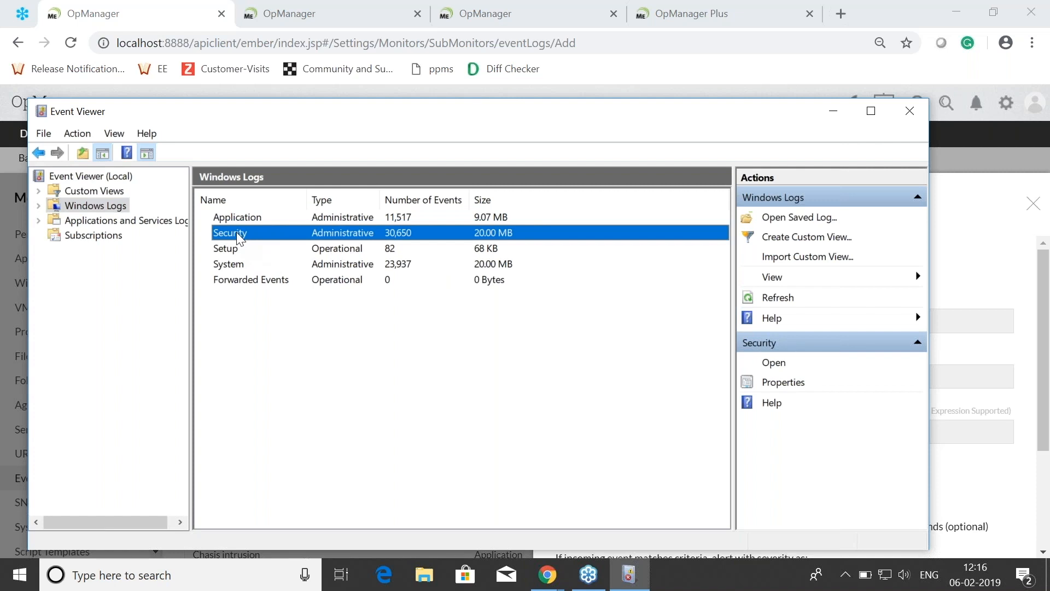
{"action": "double_click", "coordinate": [236, 232]}
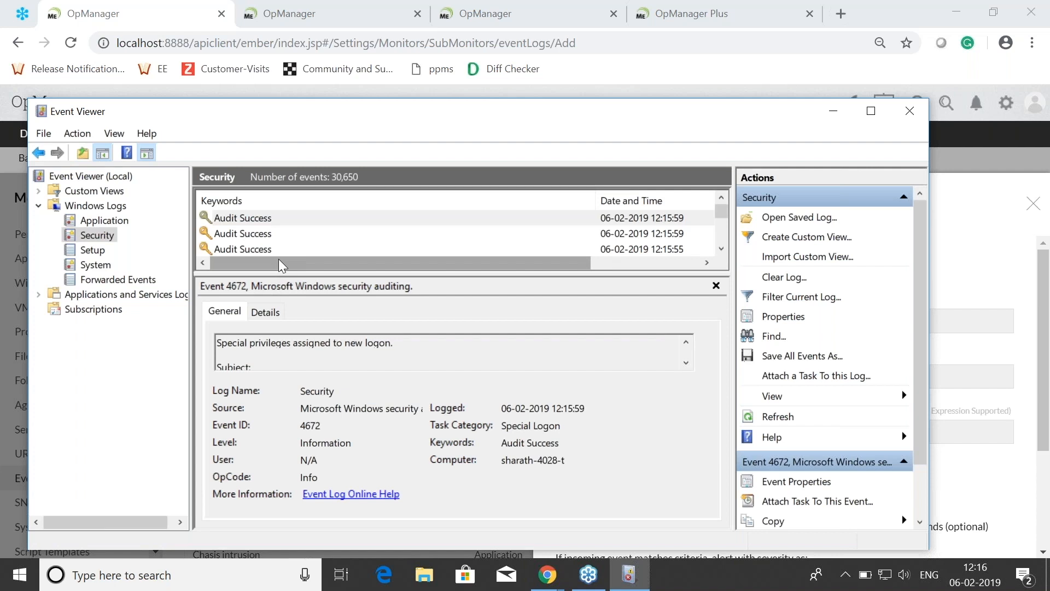
Step: Open the properties of a logon event in the Security log and examine its source, task category, event ID and user
{"action": "scroll", "coordinate": [344, 222], "scroll_direction": "down", "scroll_amount": 5}
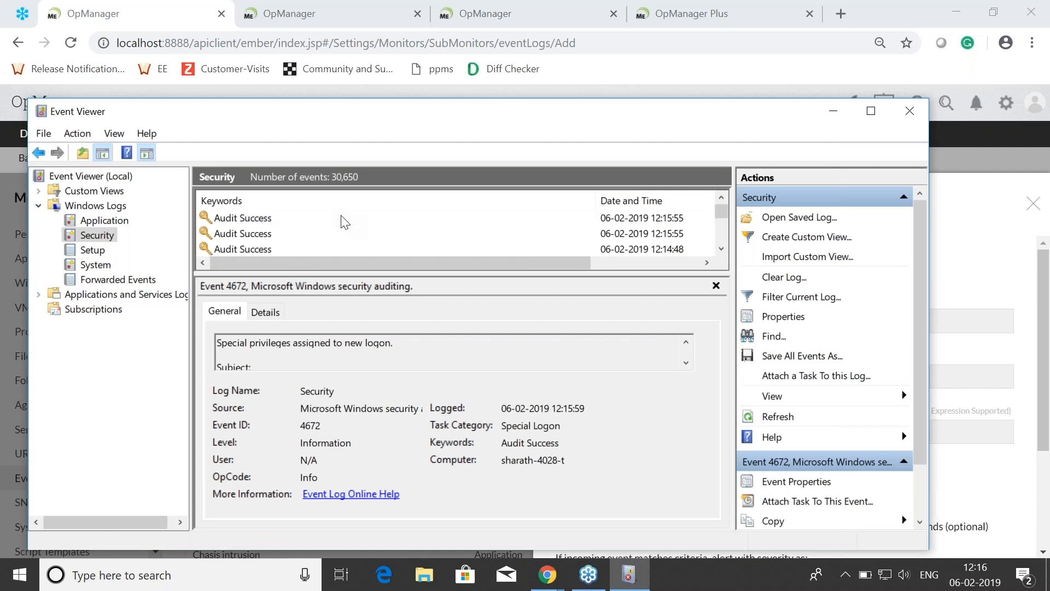
{"action": "scroll", "coordinate": [333, 241], "scroll_direction": "down", "scroll_amount": 5}
{"action": "scroll", "coordinate": [333, 241], "scroll_direction": "down", "scroll_amount": 1}
{"action": "double_click", "coordinate": [241, 217]}
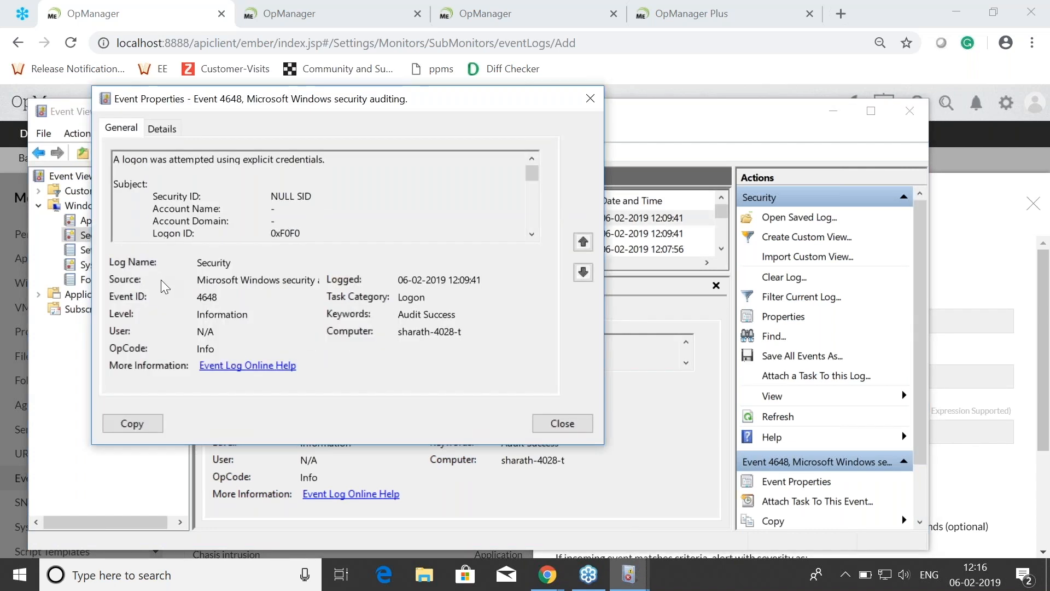
{"action": "left_click_drag", "start_coordinate": [206, 280], "coordinate": [258, 282]}
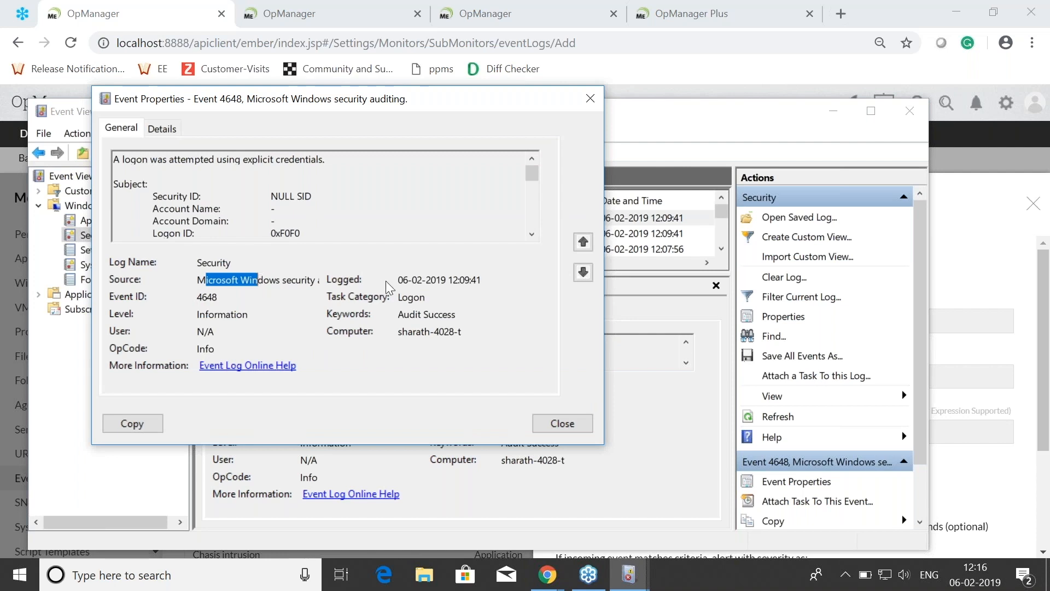
{"action": "double_click", "coordinate": [427, 297]}
{"action": "double_click", "coordinate": [203, 296]}
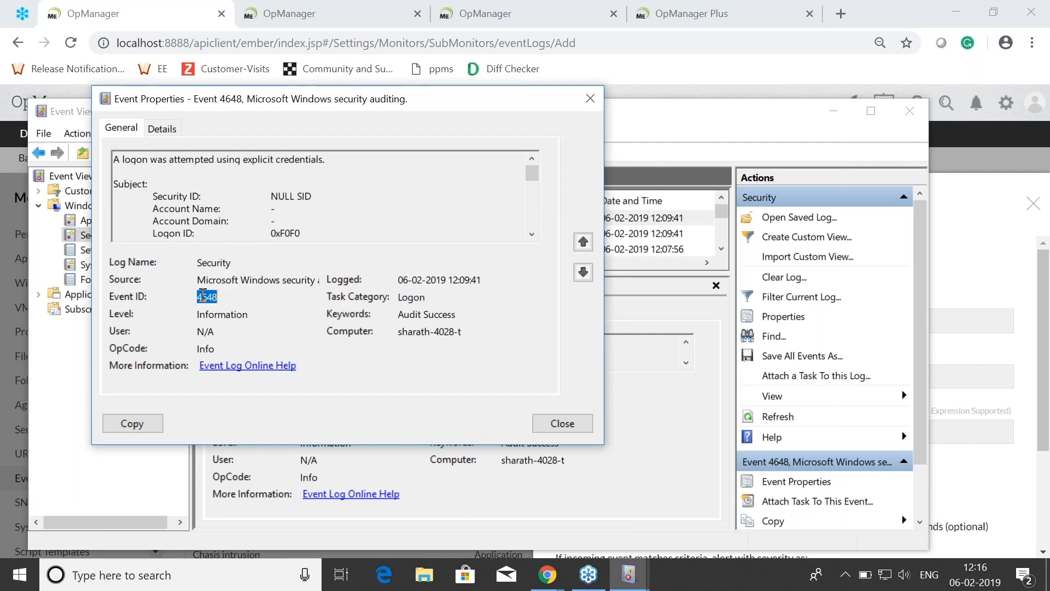
{"action": "double_click", "coordinate": [205, 331]}
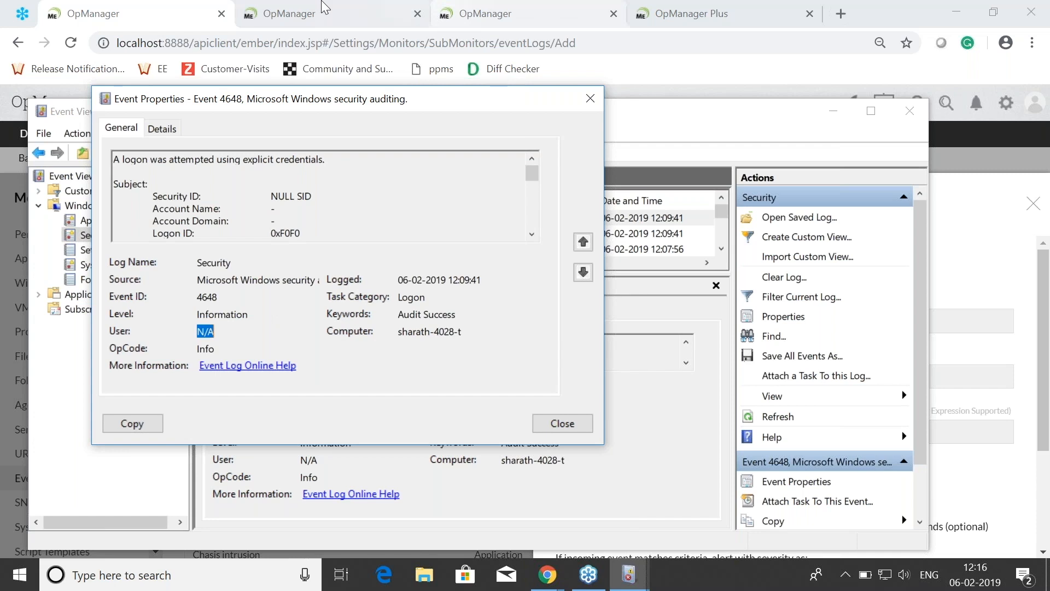
{"action": "left_click", "coordinate": [151, 3]}
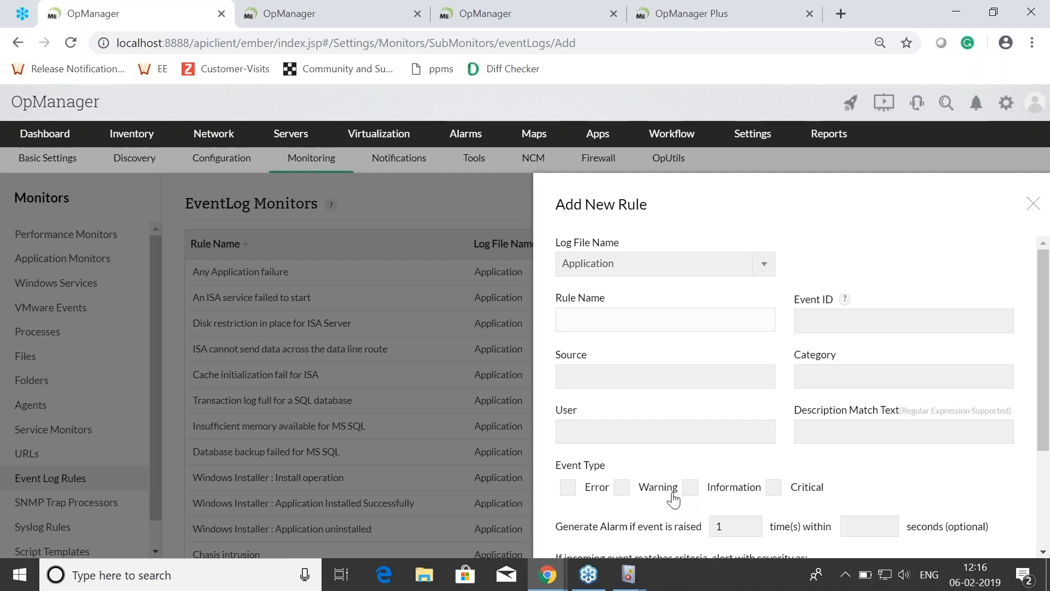
{"action": "left_click", "coordinate": [622, 488]}
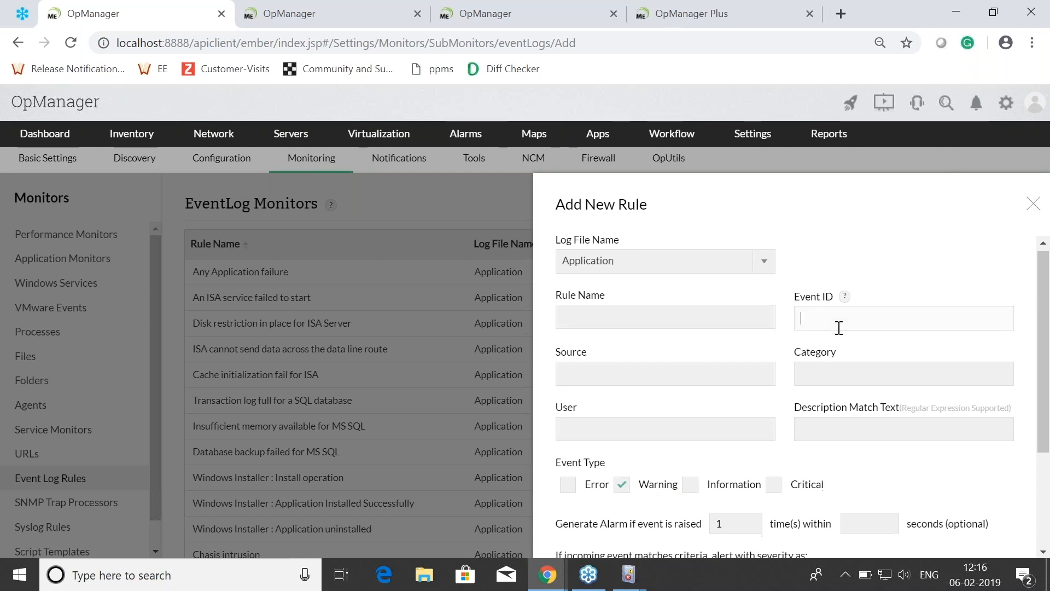
{"action": "scroll", "coordinate": [838, 327], "scroll_direction": "down", "scroll_amount": 3}
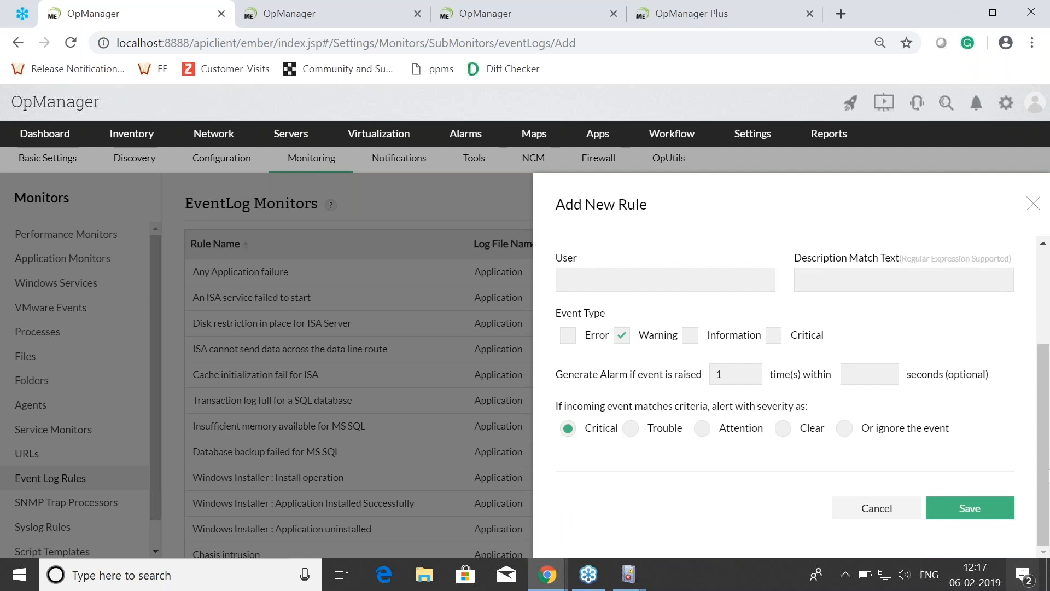
{"action": "left_click", "coordinate": [1032, 208]}
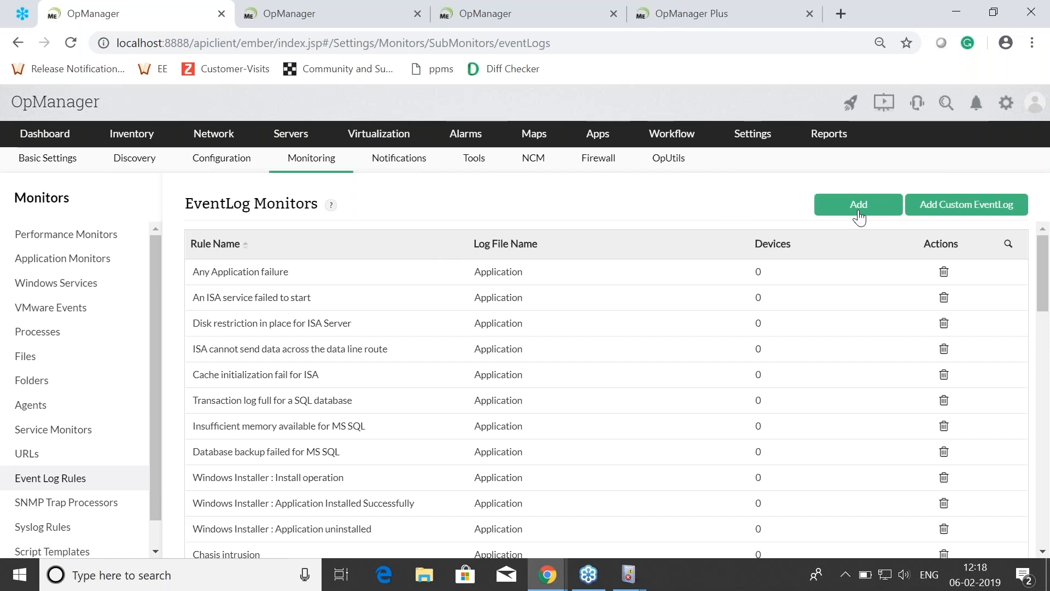
Step: Review the event types and alert severity options for a new Security log rule in OpManager, and discard the rule
{"action": "left_click", "coordinate": [859, 213]}
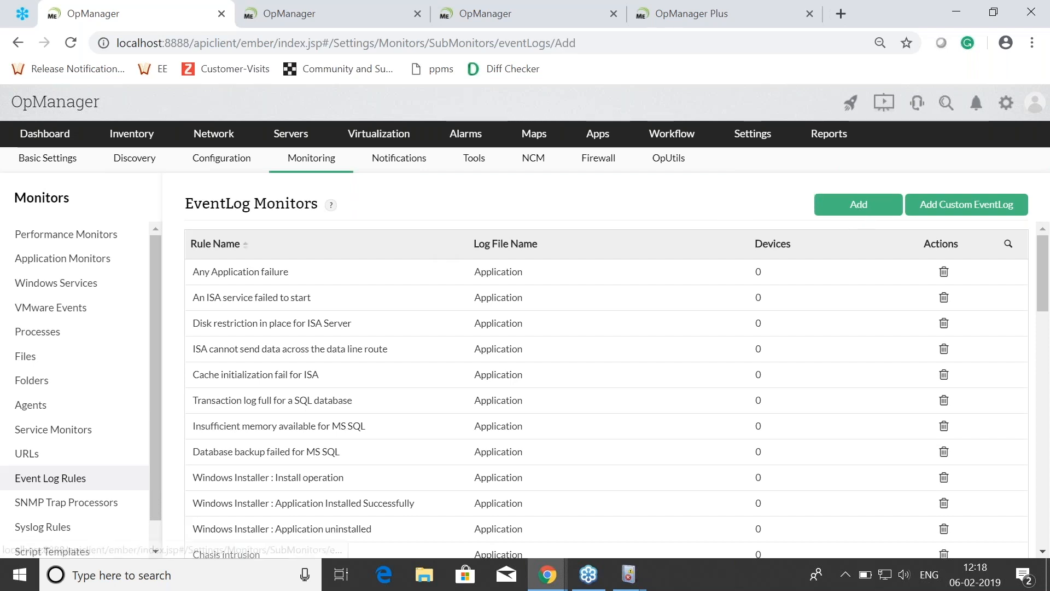
{"action": "left_click", "coordinate": [623, 263]}
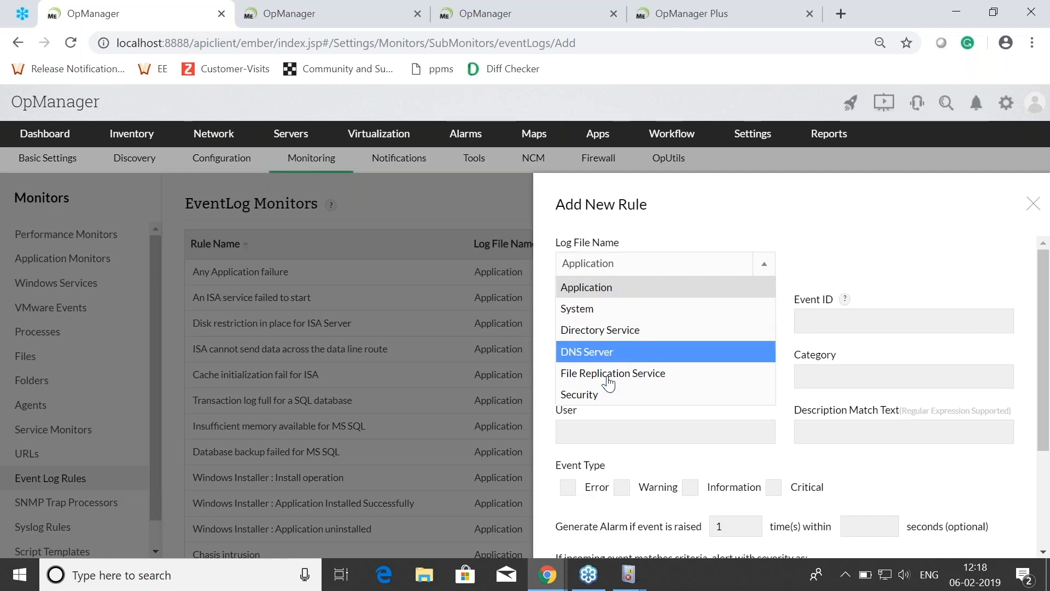
{"action": "left_click", "coordinate": [601, 395]}
{"action": "scroll", "coordinate": [757, 347], "scroll_direction": "down", "scroll_amount": 3}
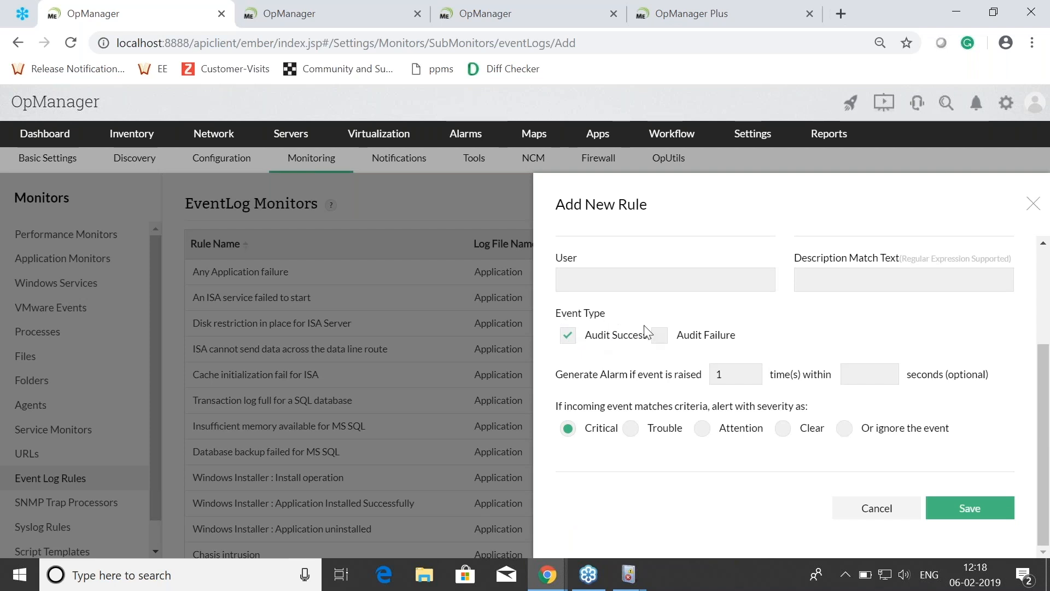
{"action": "left_click", "coordinate": [845, 429]}
{"action": "left_click", "coordinate": [900, 513]}
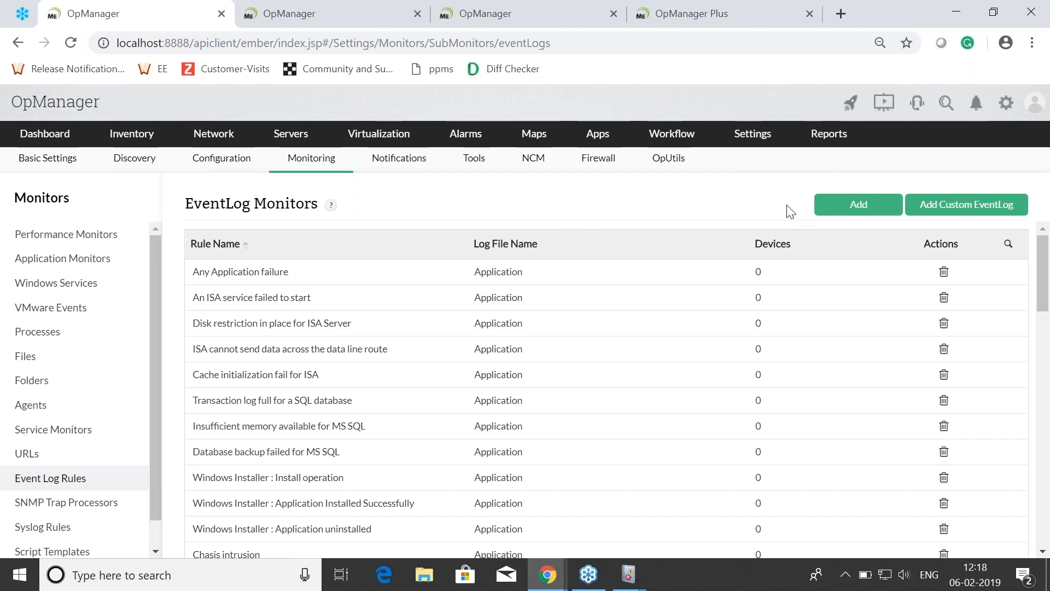
Step: Examine the list of predefined event log rules and the log file each one belongs to
{"action": "scroll", "coordinate": [599, 325], "scroll_direction": "down", "scroll_amount": 15}
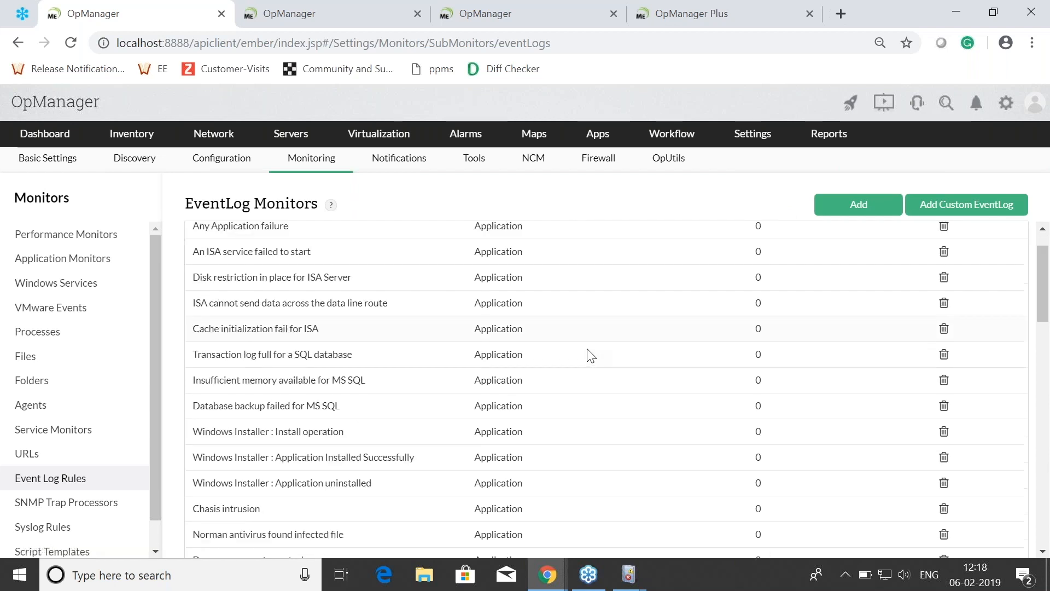
{"action": "scroll", "coordinate": [642, 401], "scroll_direction": "down", "scroll_amount": 3}
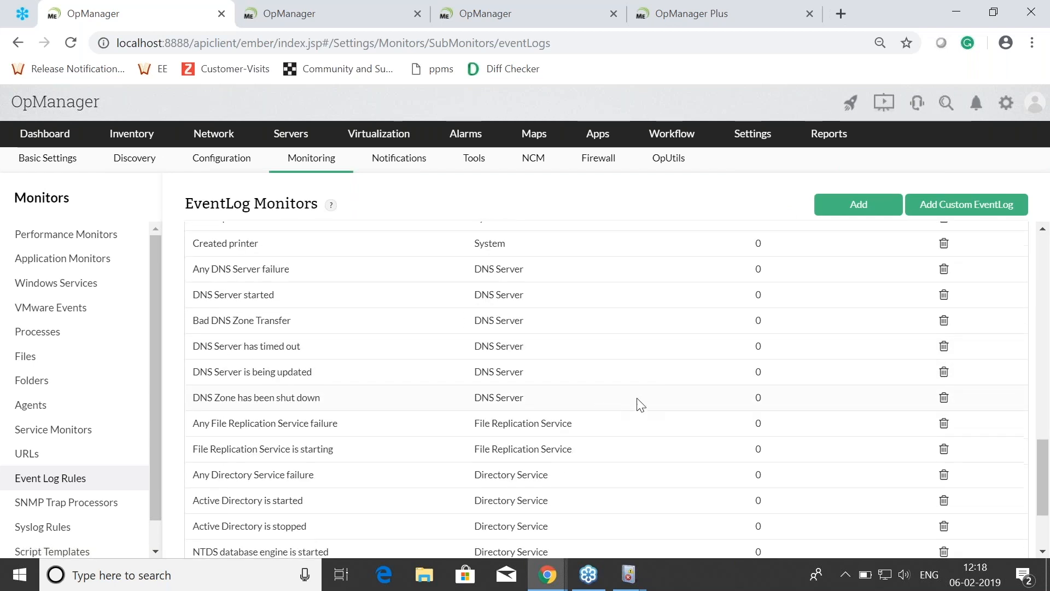
{"action": "scroll", "coordinate": [628, 415], "scroll_direction": "down", "scroll_amount": 3}
{"action": "scroll", "coordinate": [623, 408], "scroll_direction": "up", "scroll_amount": 10}
{"action": "scroll", "coordinate": [618, 406], "scroll_direction": "up", "scroll_amount": 8}
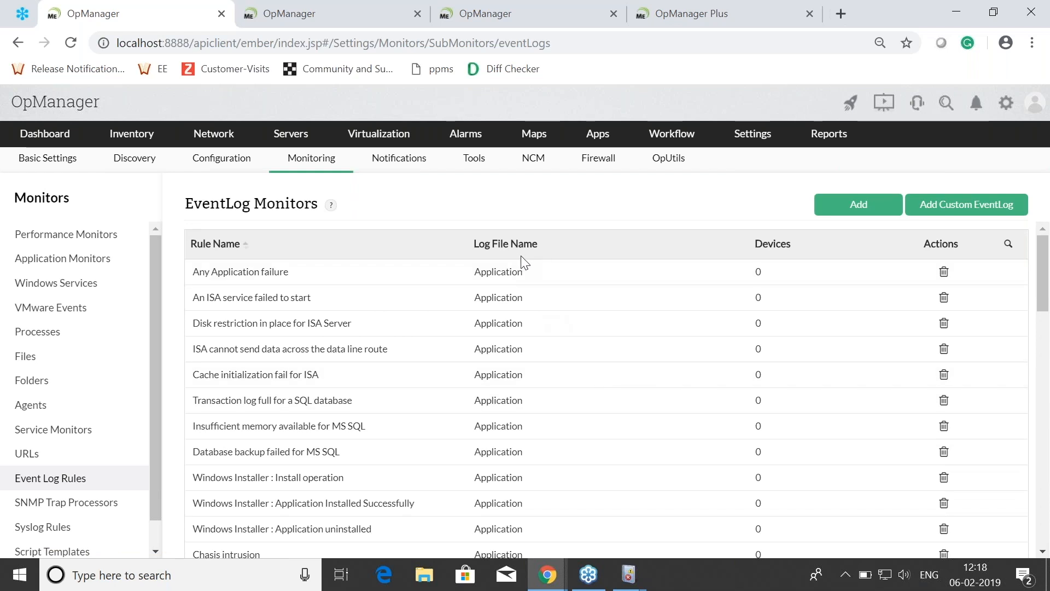
{"action": "scroll", "coordinate": [537, 331], "scroll_direction": "down", "scroll_amount": 5}
{"action": "scroll", "coordinate": [543, 361], "scroll_direction": "down", "scroll_amount": 10}
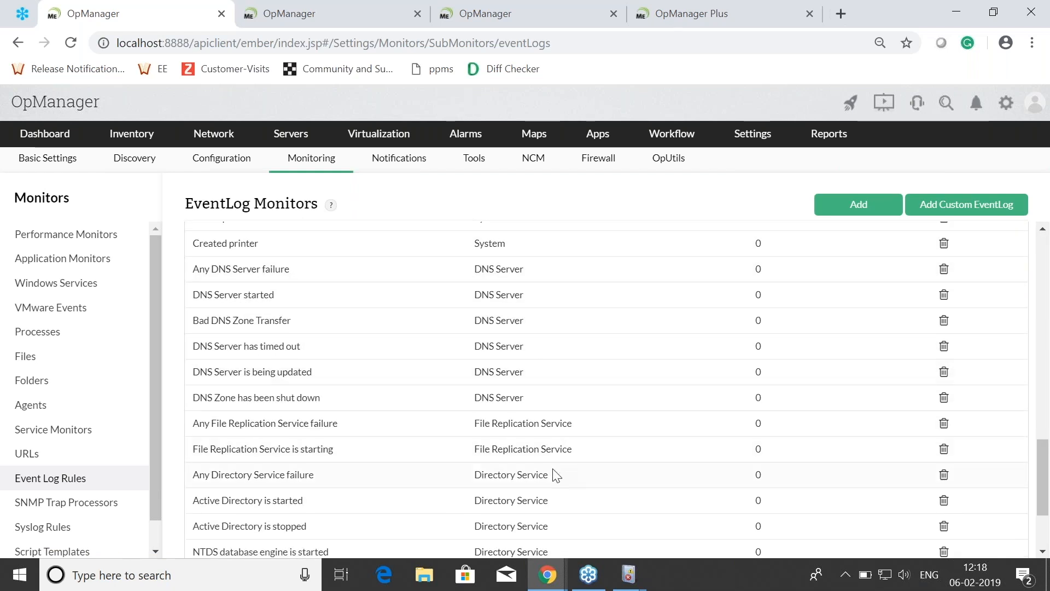
{"action": "scroll", "coordinate": [562, 471], "scroll_direction": "up", "scroll_amount": 8}
{"action": "scroll", "coordinate": [560, 438], "scroll_direction": "up", "scroll_amount": 5}
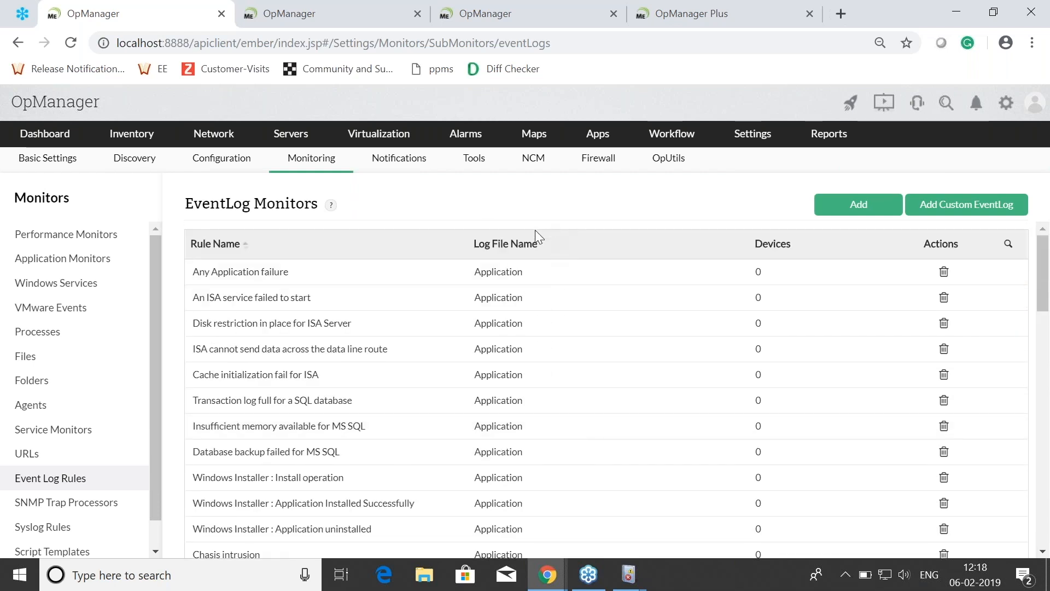
Step: Start a custom event log rule and select the computer inspected in Event Viewer as its device
{"action": "left_click", "coordinate": [937, 207]}
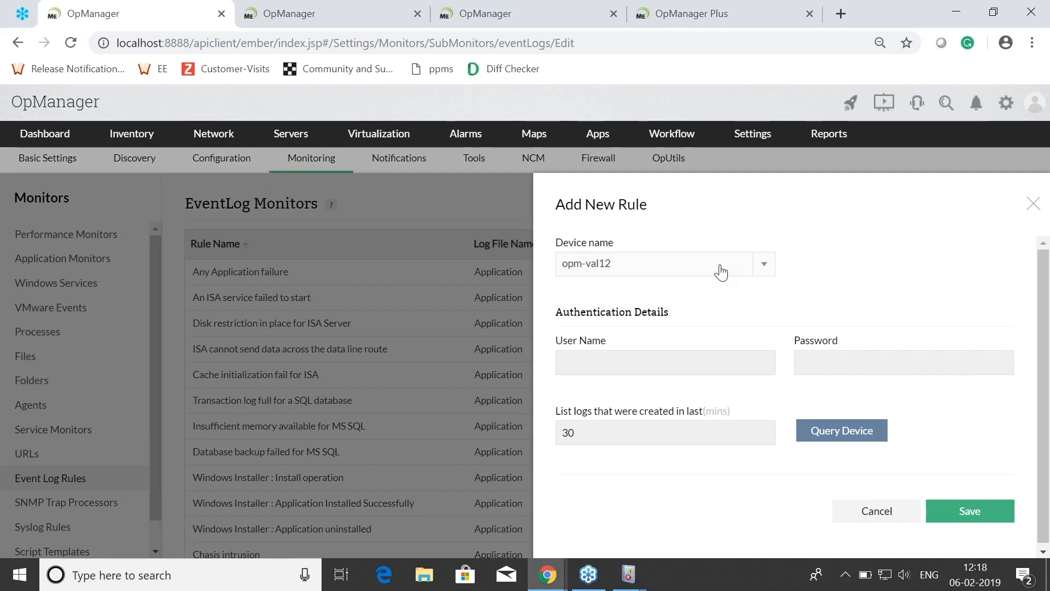
{"action": "left_click", "coordinate": [721, 270]}
{"action": "type", "text": "shara"}
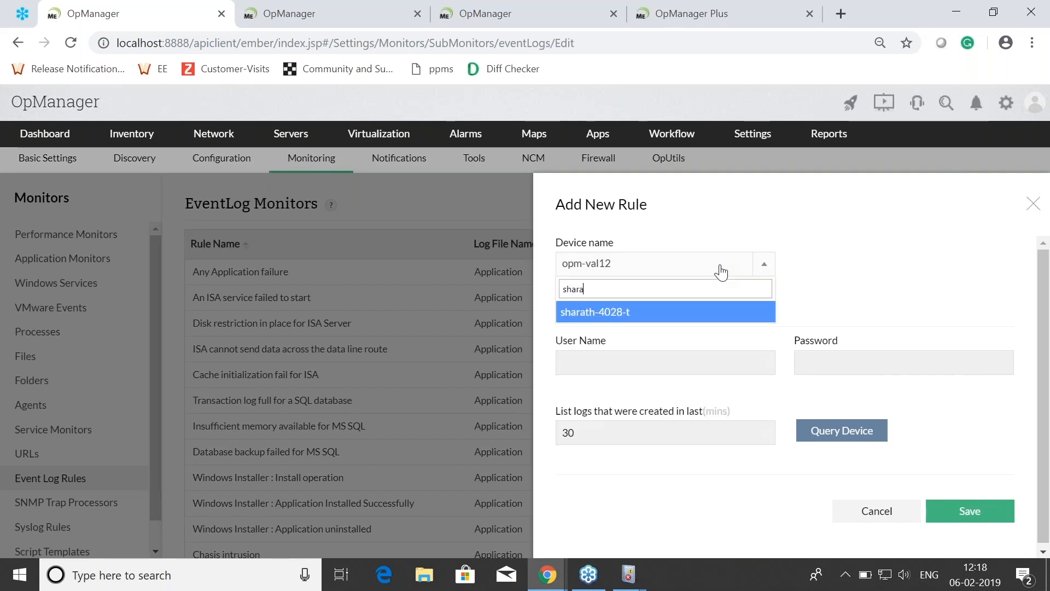
{"action": "left_click", "coordinate": [654, 311]}
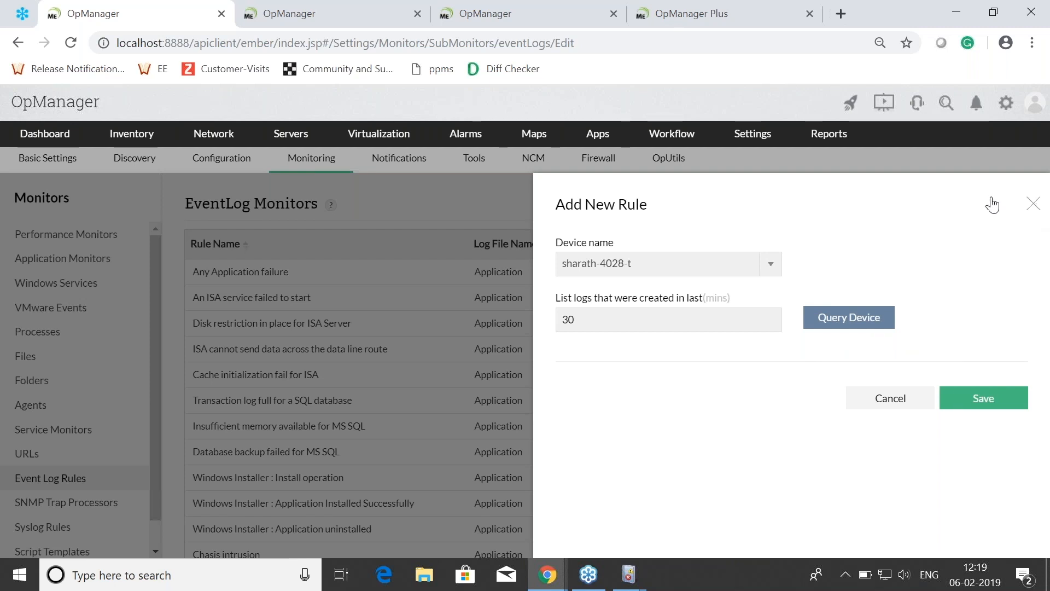
Step: Reload the event log rules page and switch to the OpManager instance running on opm-w12r2
{"action": "left_click", "coordinate": [327, 8]}
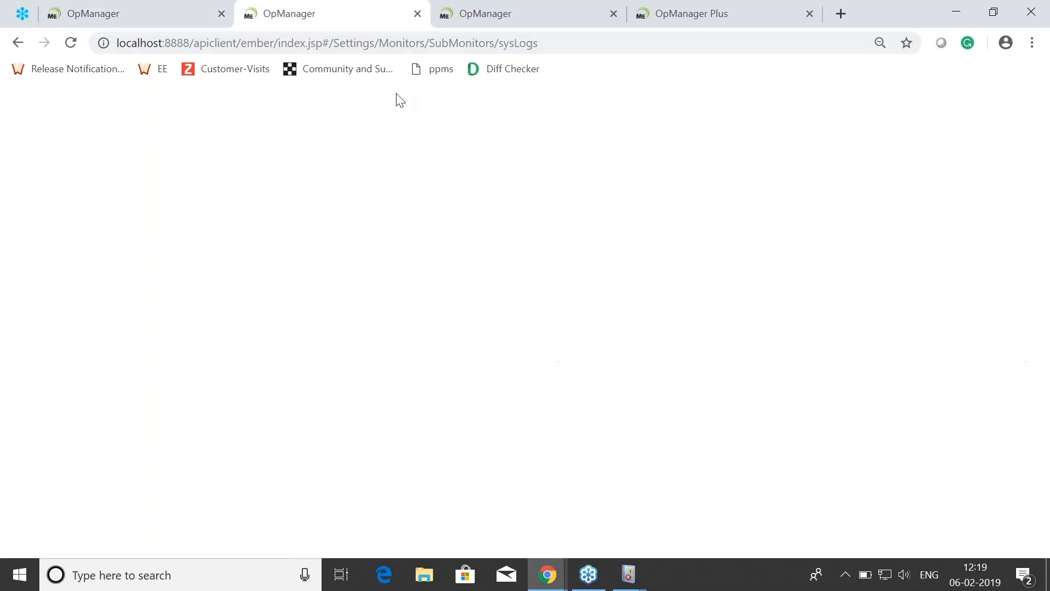
{"action": "left_click", "coordinate": [125, 8]}
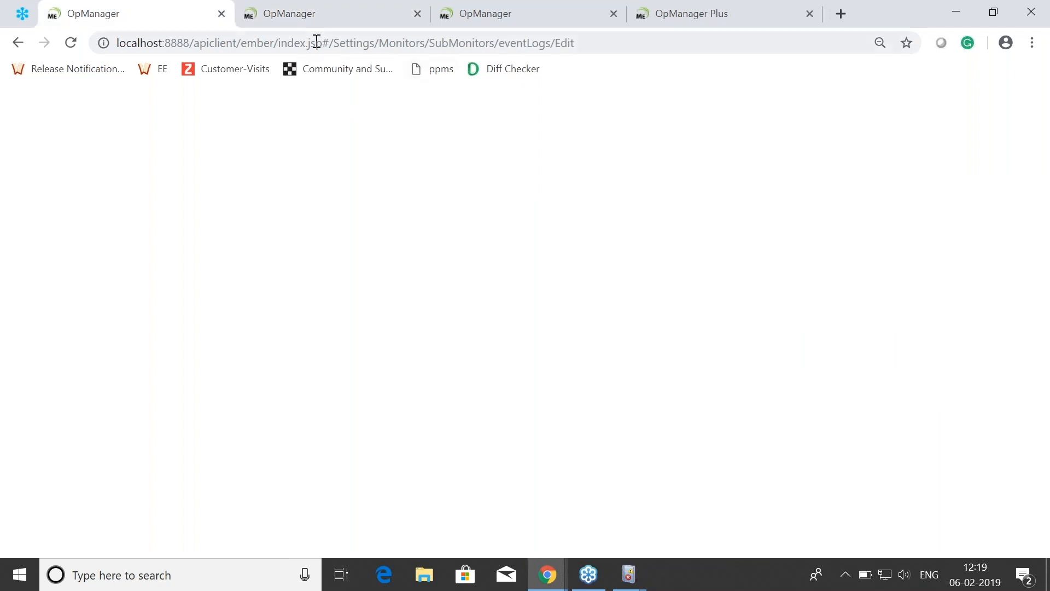
{"action": "left_click", "coordinate": [71, 42]}
{"action": "left_click", "coordinate": [492, 16]}
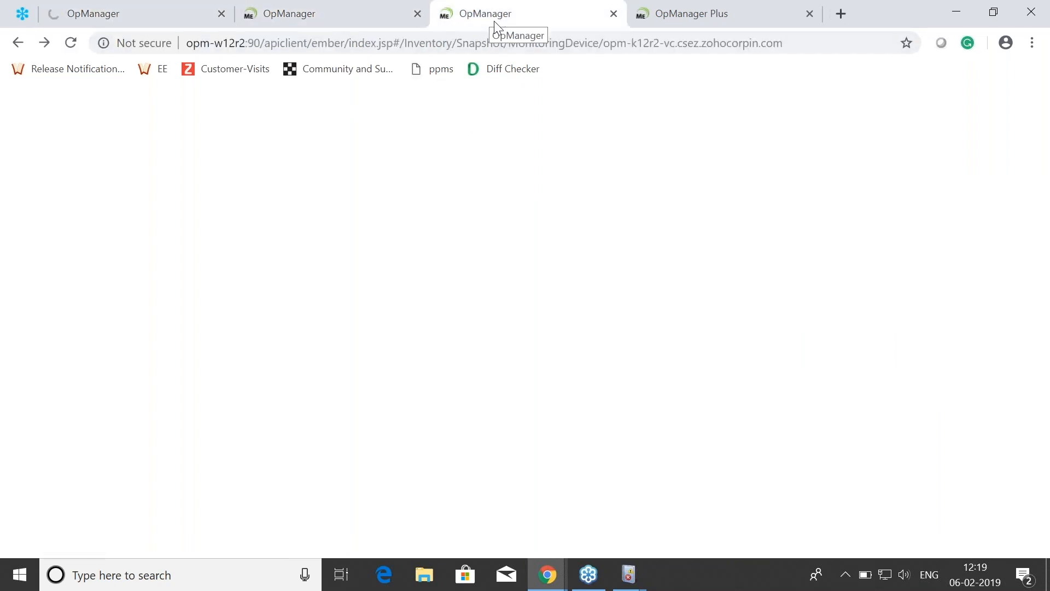
Step: Open the Event Log Rules page in OpManager's monitoring settings
{"action": "left_click", "coordinate": [1031, 172]}
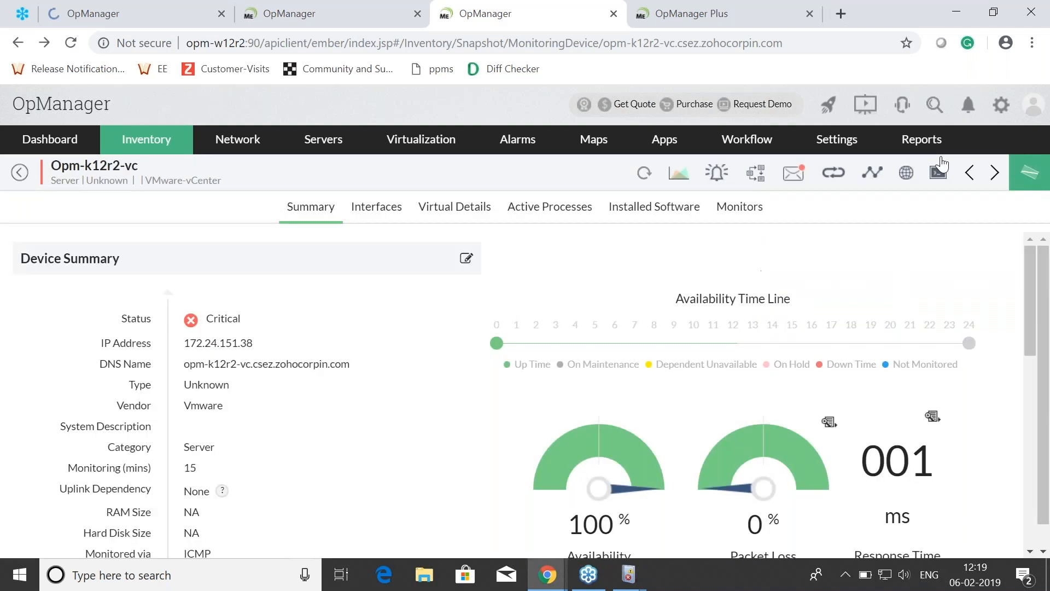
{"action": "mouse_move", "coordinate": [826, 142]}
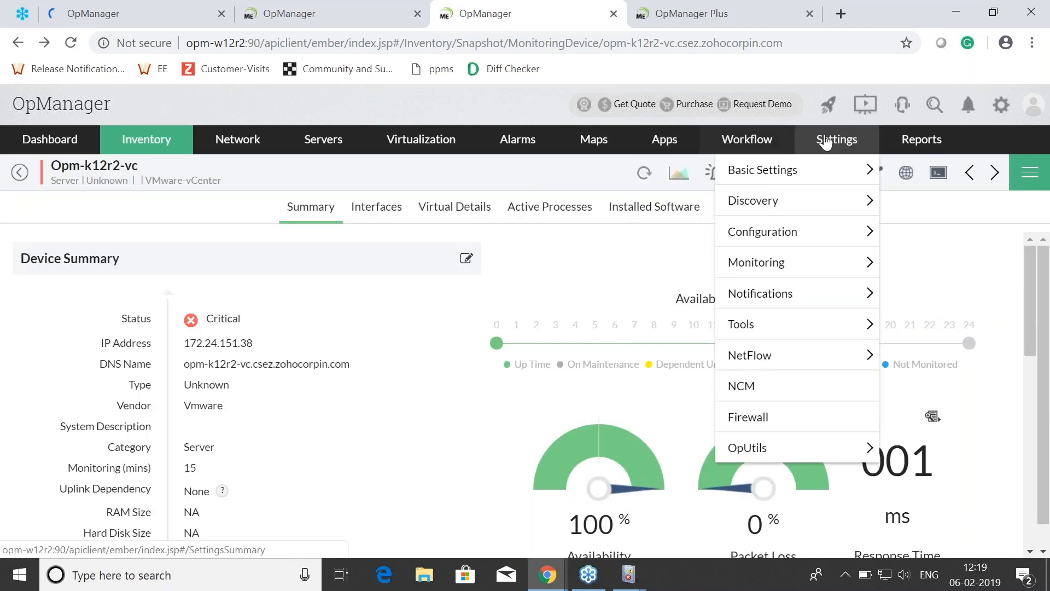
{"action": "left_click", "coordinate": [757, 262]}
{"action": "scroll", "coordinate": [80, 386], "scroll_direction": "down", "scroll_amount": 3}
{"action": "left_click", "coordinate": [77, 436]}
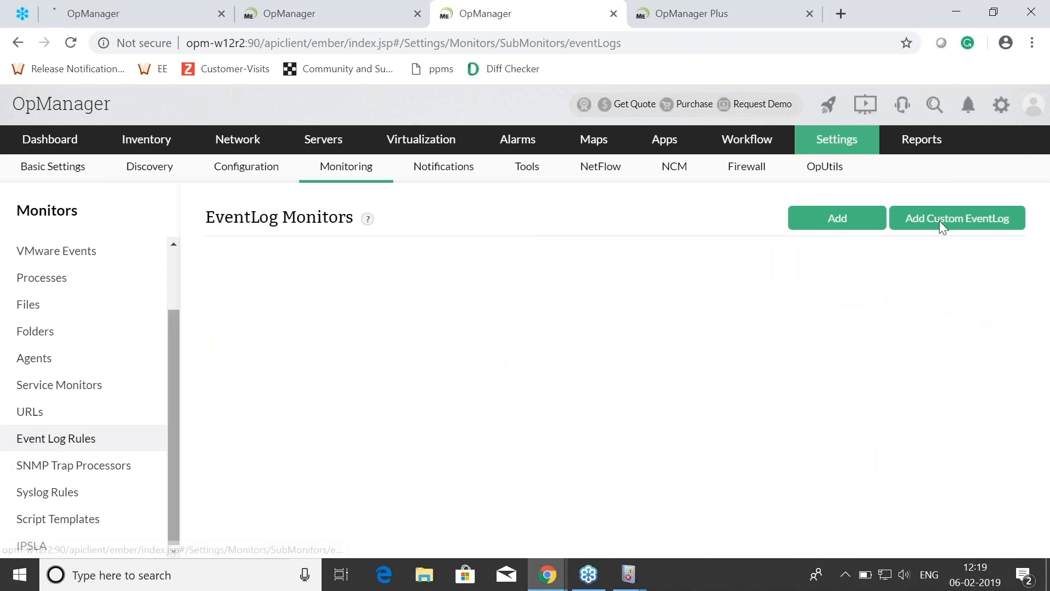
Step: Start a new custom event log rule and select the device whose name ends in 2602
{"action": "left_click", "coordinate": [837, 219]}
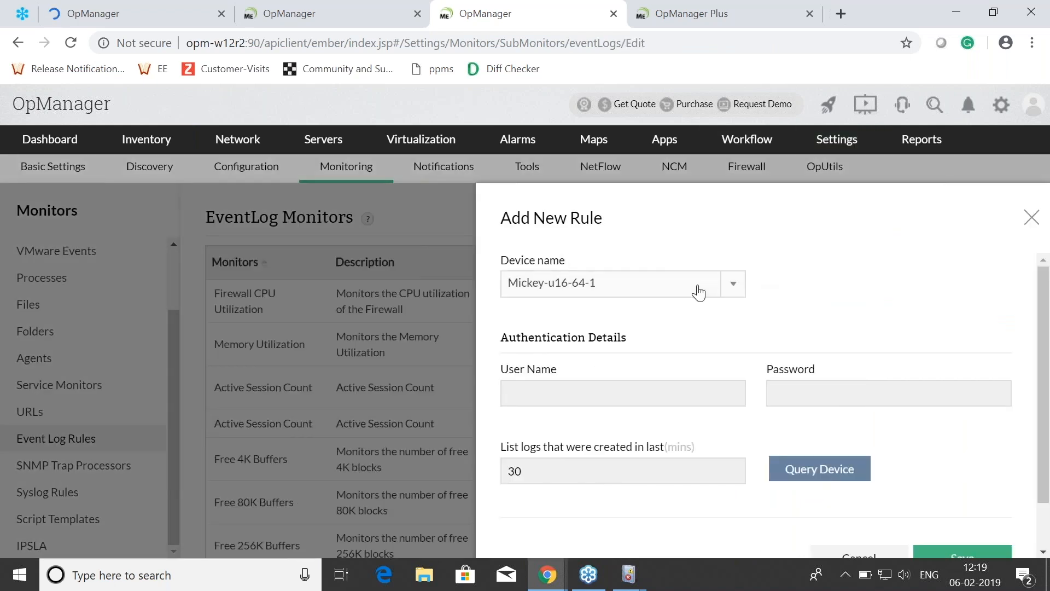
{"action": "left_click", "coordinate": [699, 291]}
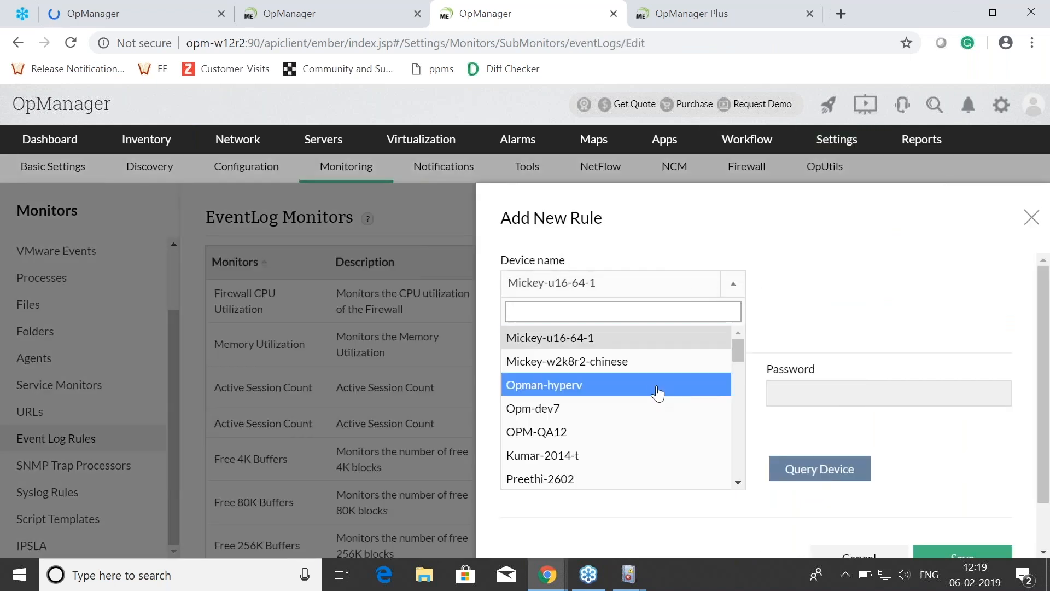
{"action": "key", "text": "Down"}
{"action": "key", "text": "Down"}
{"action": "key", "text": "Return"}
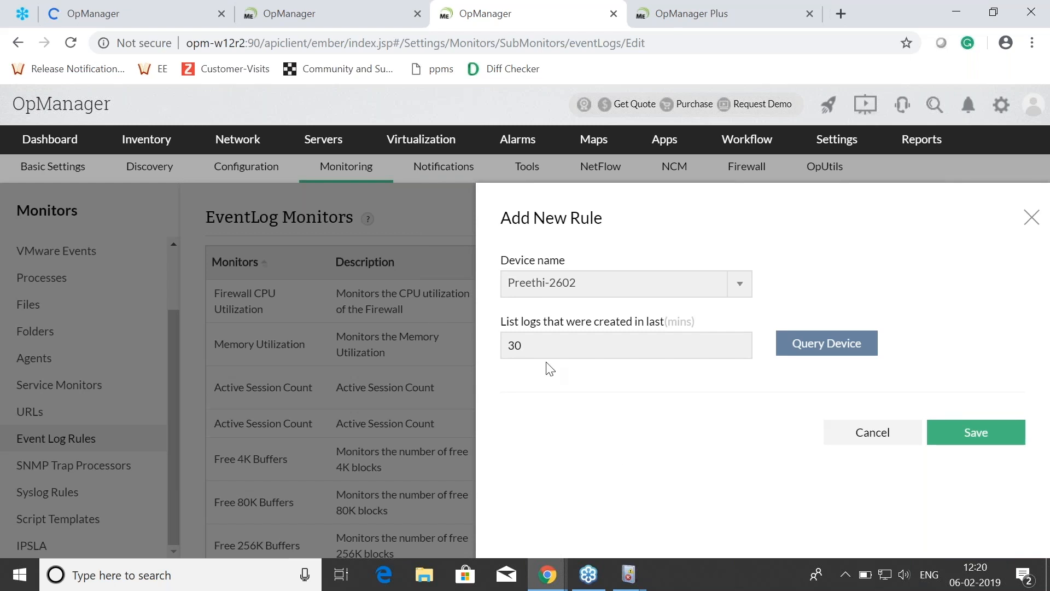
Step: Switch to the presentation and advance from the event log alarms slide to the SNMP trap alarms slide
{"action": "key", "text": "alt+Tab"}
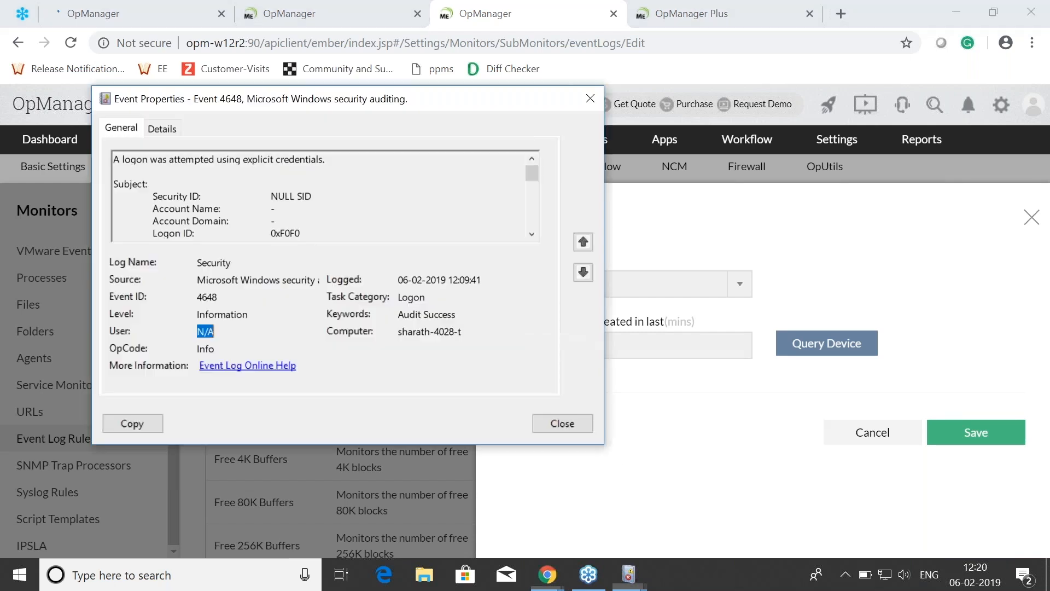
{"action": "key", "text": "alt+Tab"}
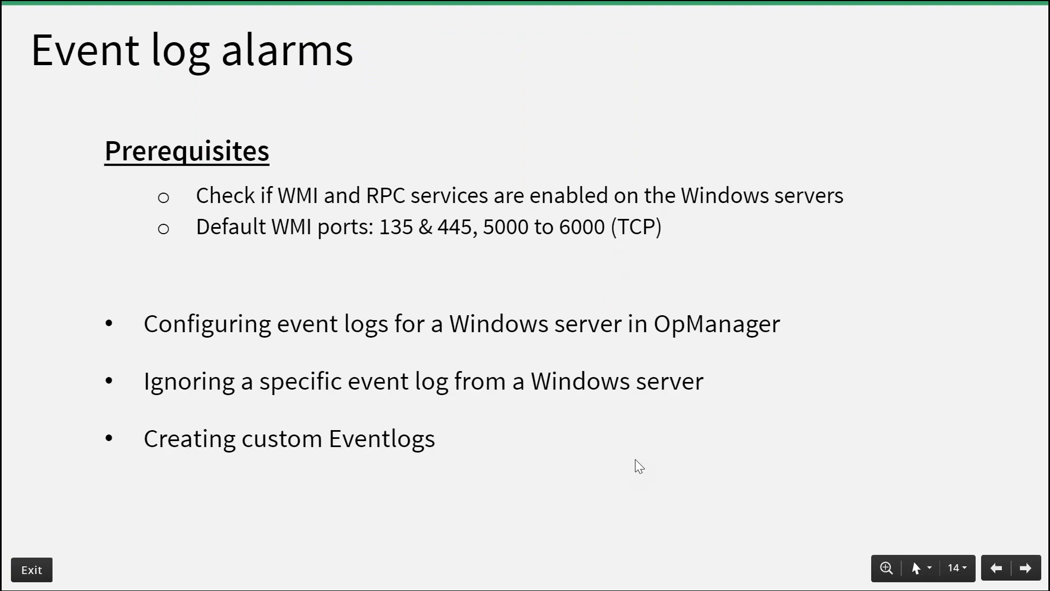
{"action": "key", "text": "Right"}
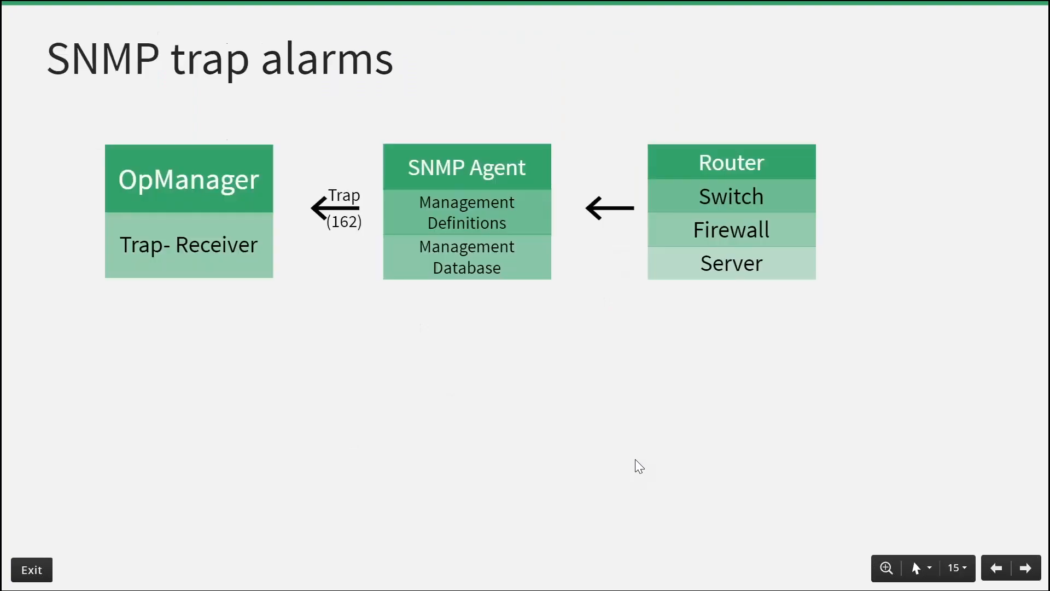
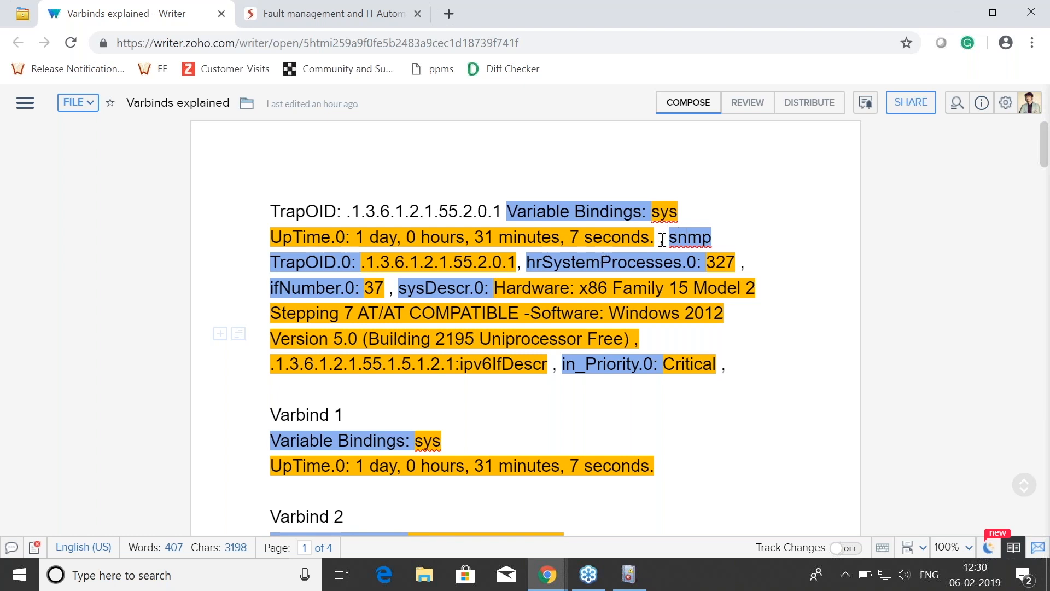
Step: Examine how the first trap message in the Varbinds explained document breaks down into individually numbered varbinds
{"action": "left_click_drag", "start_coordinate": [659, 238], "coordinate": [508, 212]}
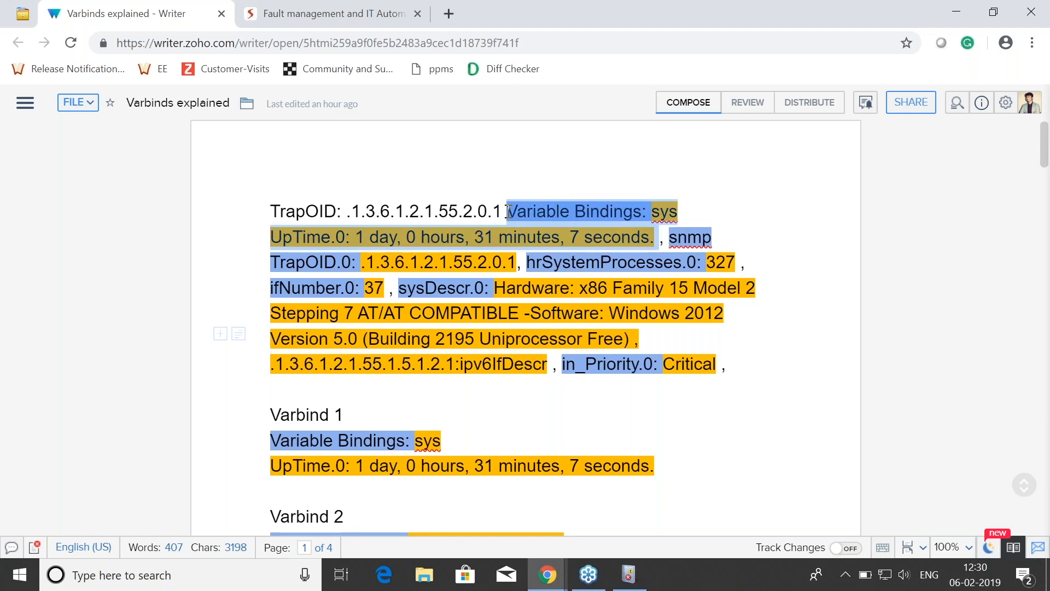
{"action": "left_click", "coordinate": [676, 236]}
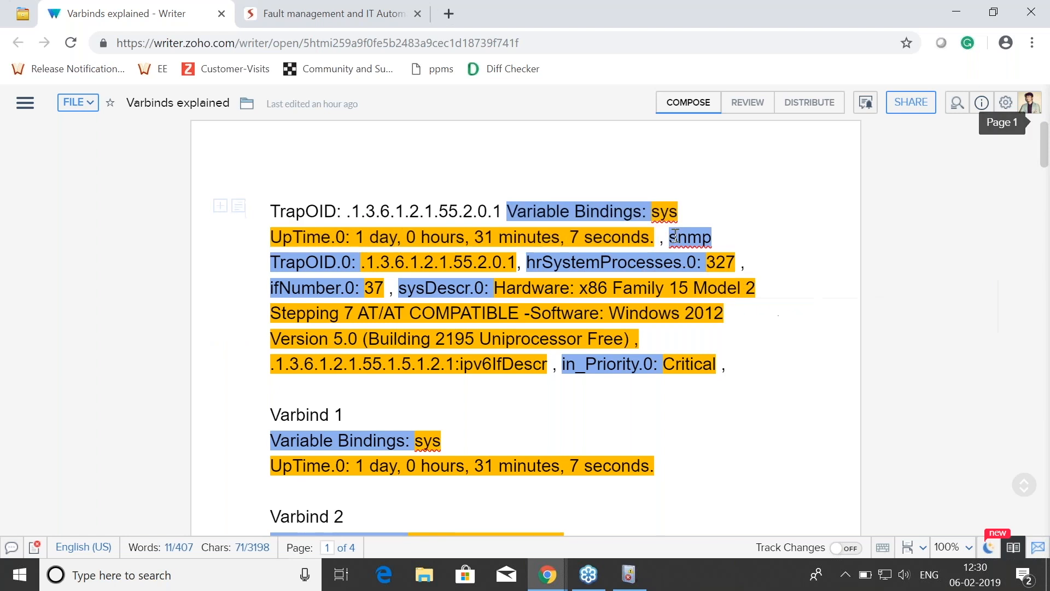
{"action": "left_click_drag", "start_coordinate": [518, 262], "coordinate": [375, 262]}
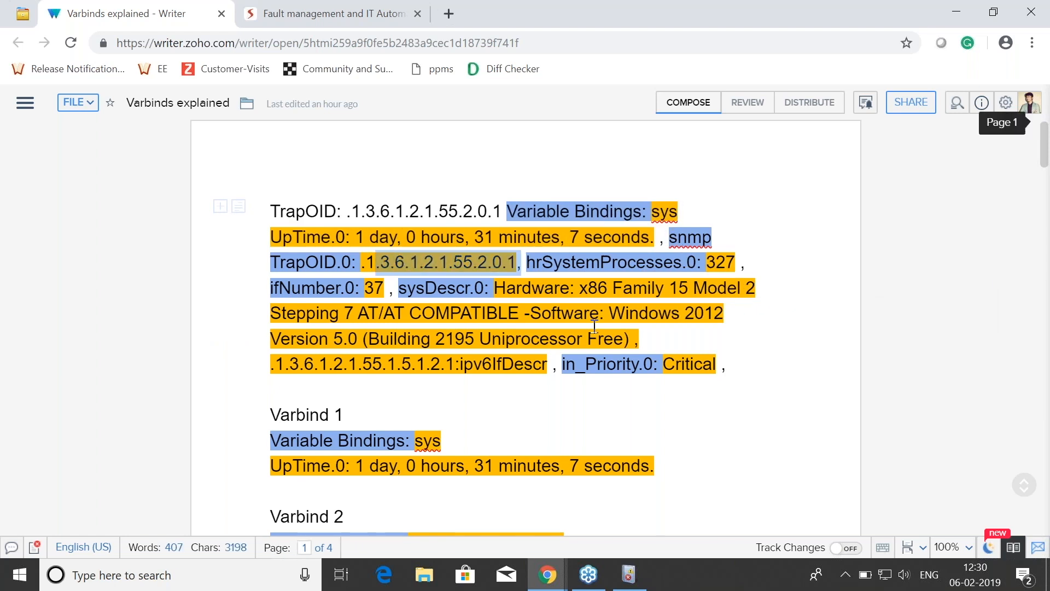
{"action": "left_click", "coordinate": [717, 403]}
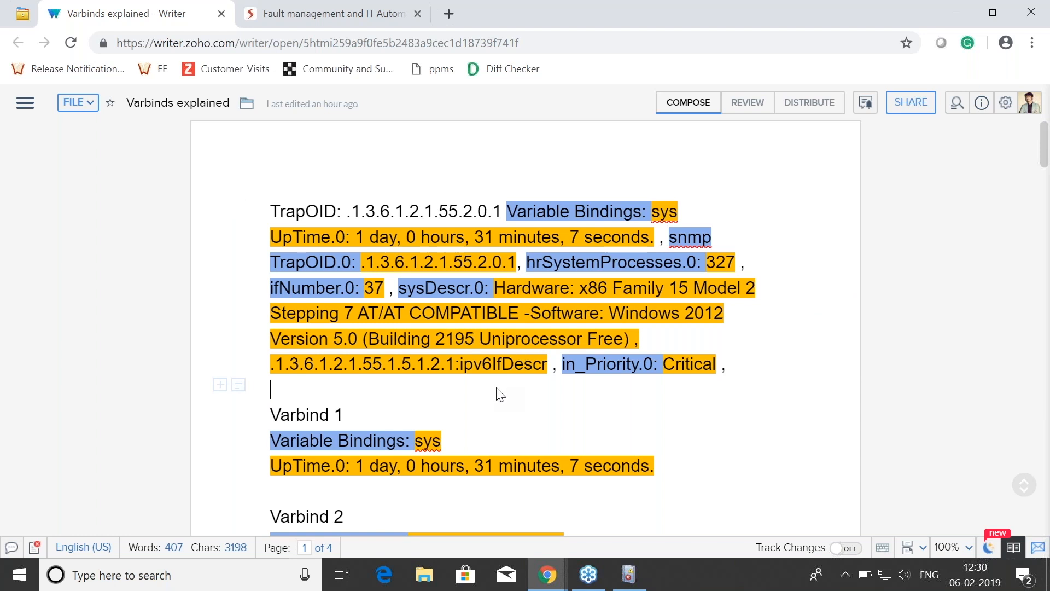
{"action": "scroll", "coordinate": [499, 394], "scroll_direction": "down", "scroll_amount": 1}
{"action": "left_click_drag", "start_coordinate": [284, 332], "coordinate": [337, 334]}
{"action": "left_click", "coordinate": [340, 334]}
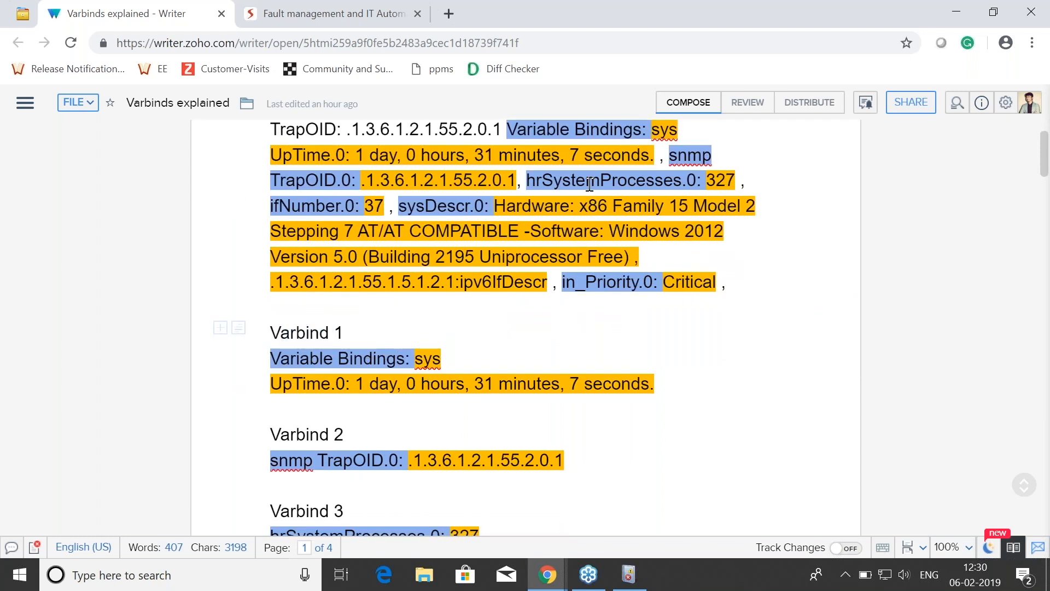
{"action": "left_click_drag", "start_coordinate": [280, 434], "coordinate": [344, 435]}
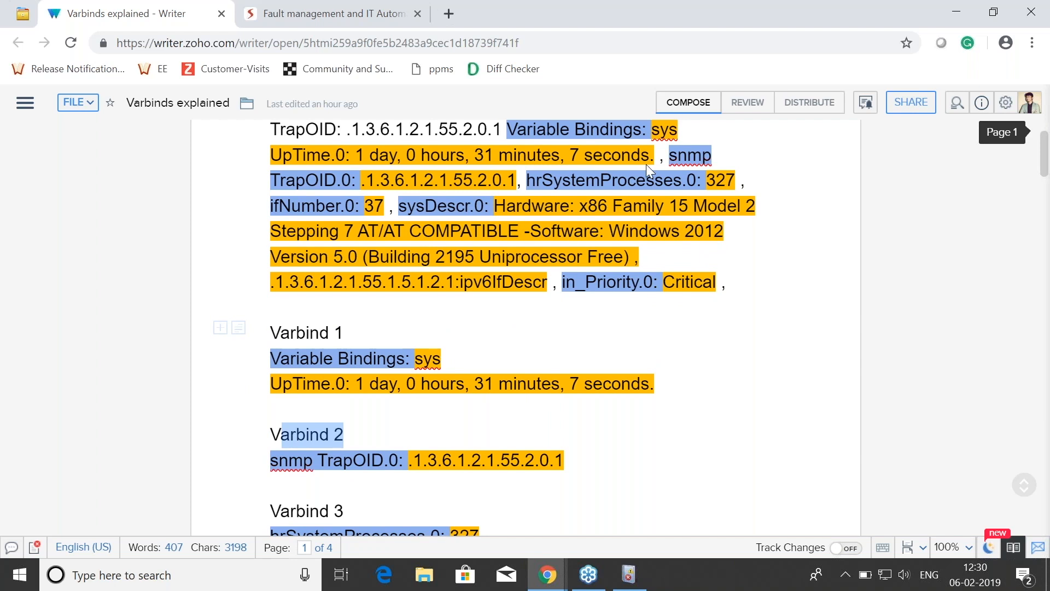
{"action": "left_click", "coordinate": [471, 334]}
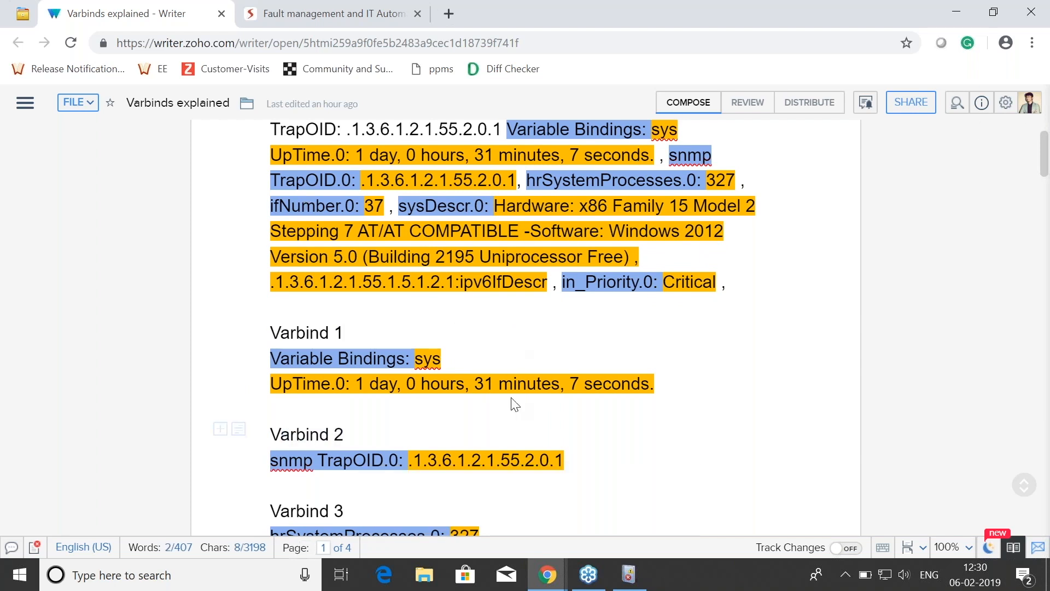
{"action": "scroll", "coordinate": [514, 407], "scroll_direction": "down", "scroll_amount": 3}
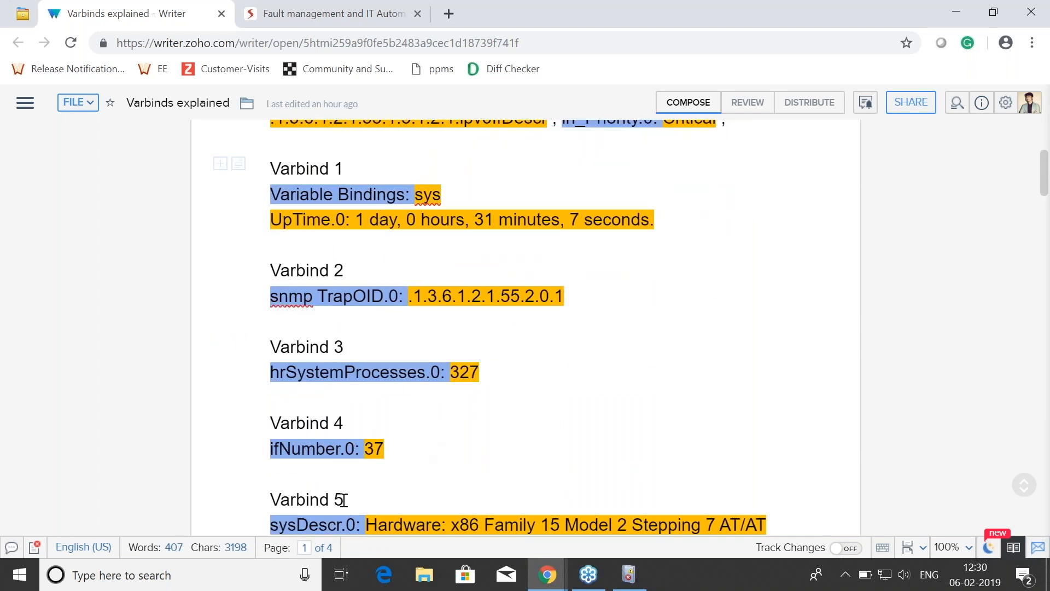
{"action": "scroll", "coordinate": [492, 438], "scroll_direction": "down", "scroll_amount": 3}
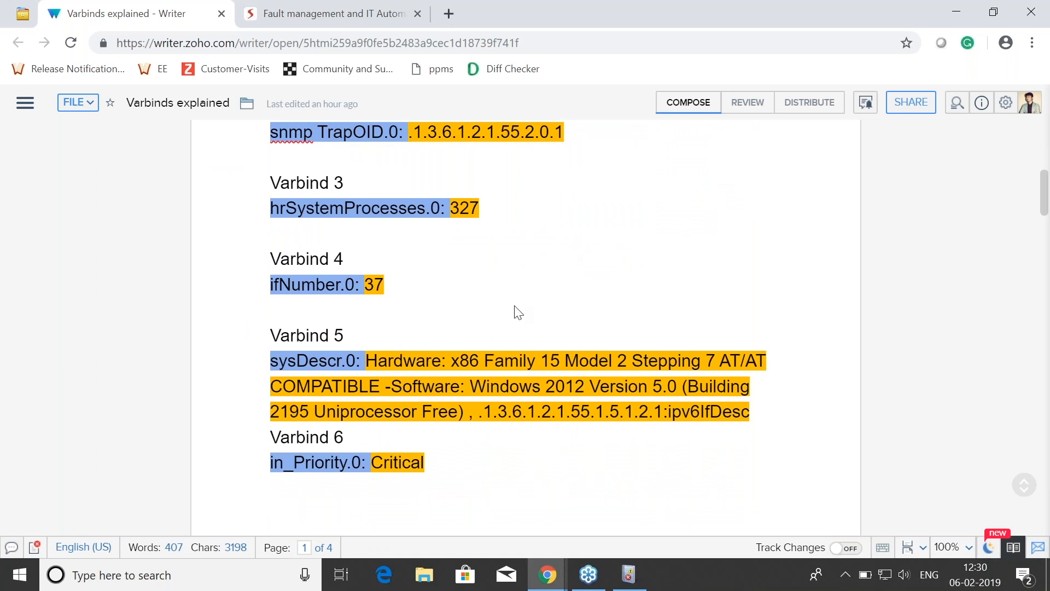
Step: Highlight the Critical and Major in_Priority.0 values and compare the priority varbind across the following trap messages
{"action": "double_click", "coordinate": [388, 461]}
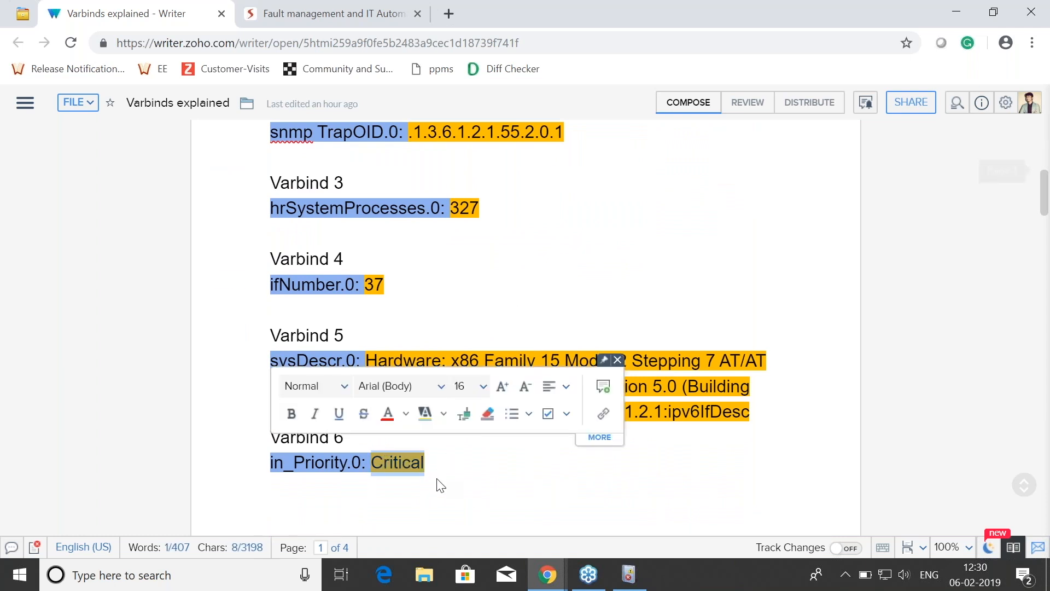
{"action": "left_click", "coordinate": [413, 461]}
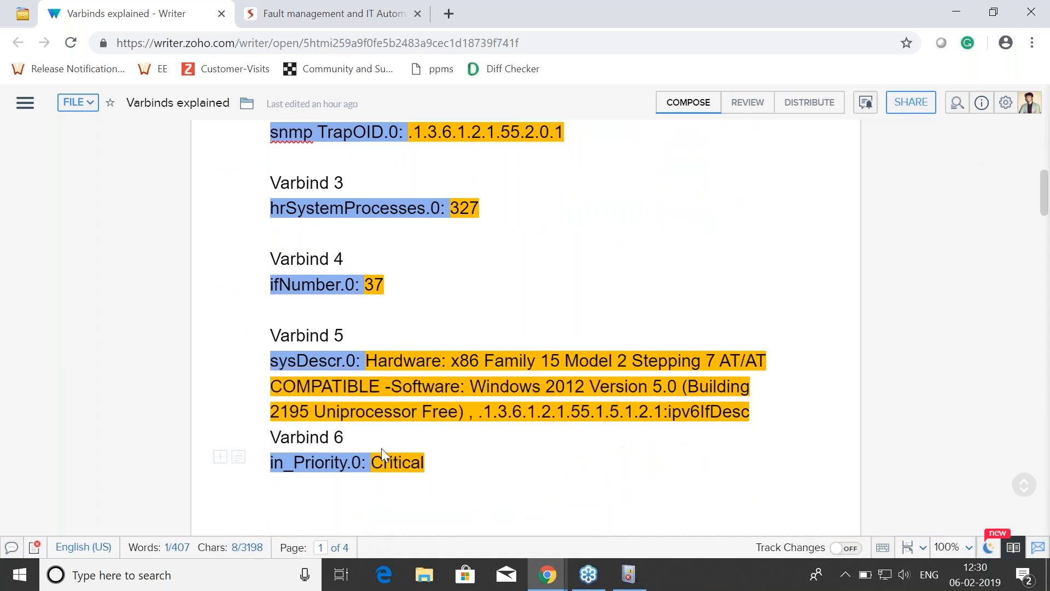
{"action": "double_click", "coordinate": [393, 461]}
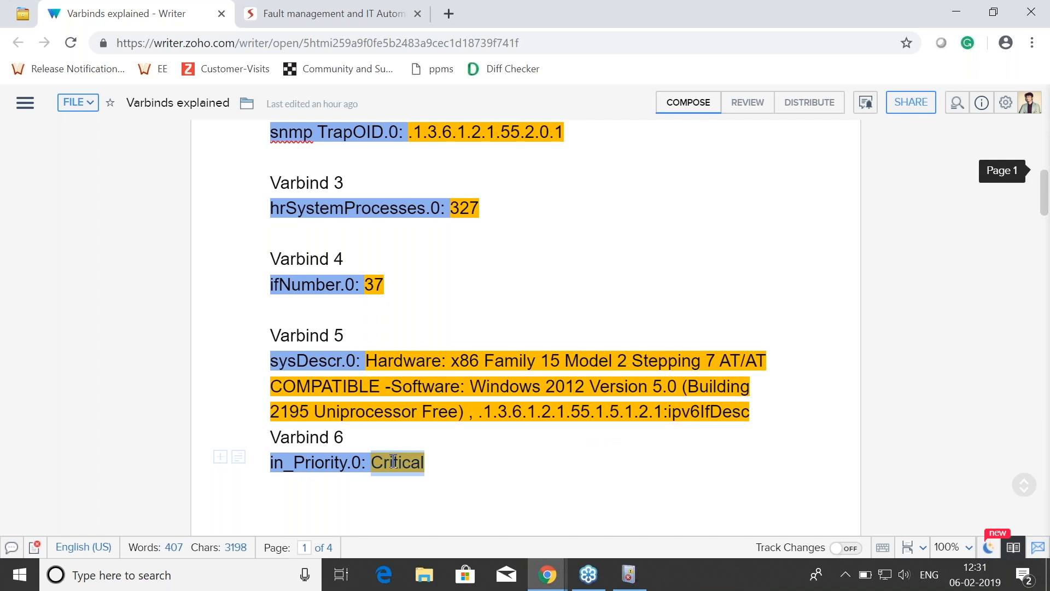
{"action": "left_click", "coordinate": [350, 442]}
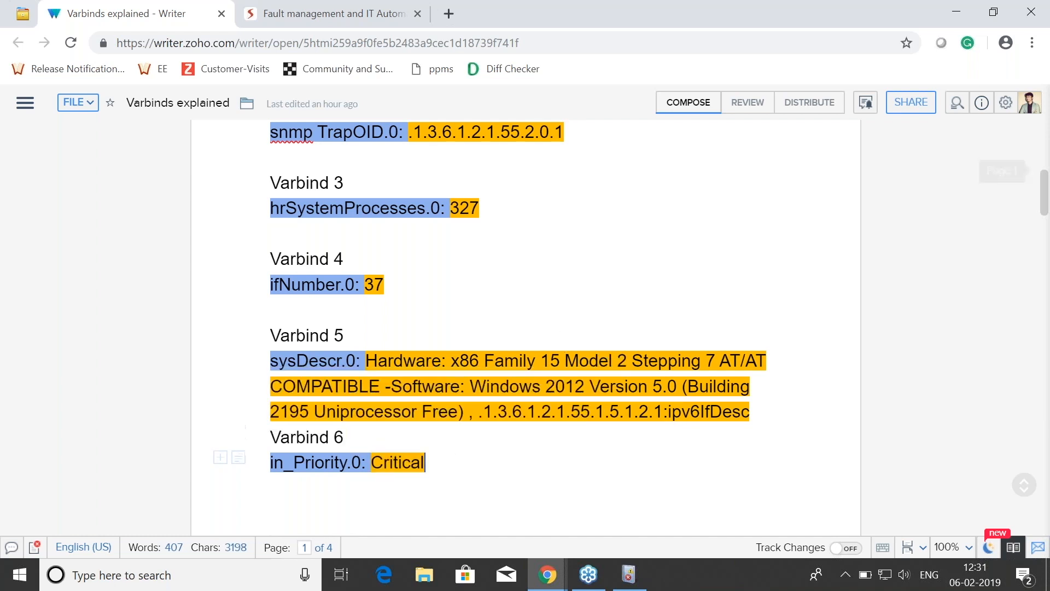
{"action": "scroll", "coordinate": [555, 343], "scroll_direction": "down", "scroll_amount": 3}
{"action": "scroll", "coordinate": [565, 380], "scroll_direction": "up", "scroll_amount": 10}
{"action": "scroll", "coordinate": [564, 380], "scroll_direction": "down", "scroll_amount": 2}
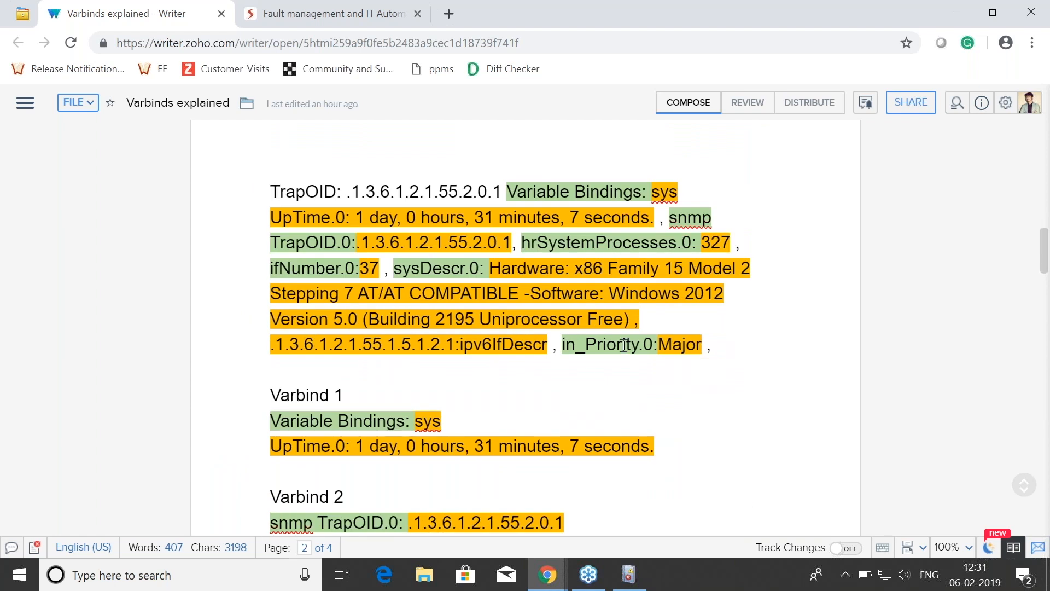
{"action": "double_click", "coordinate": [688, 345]}
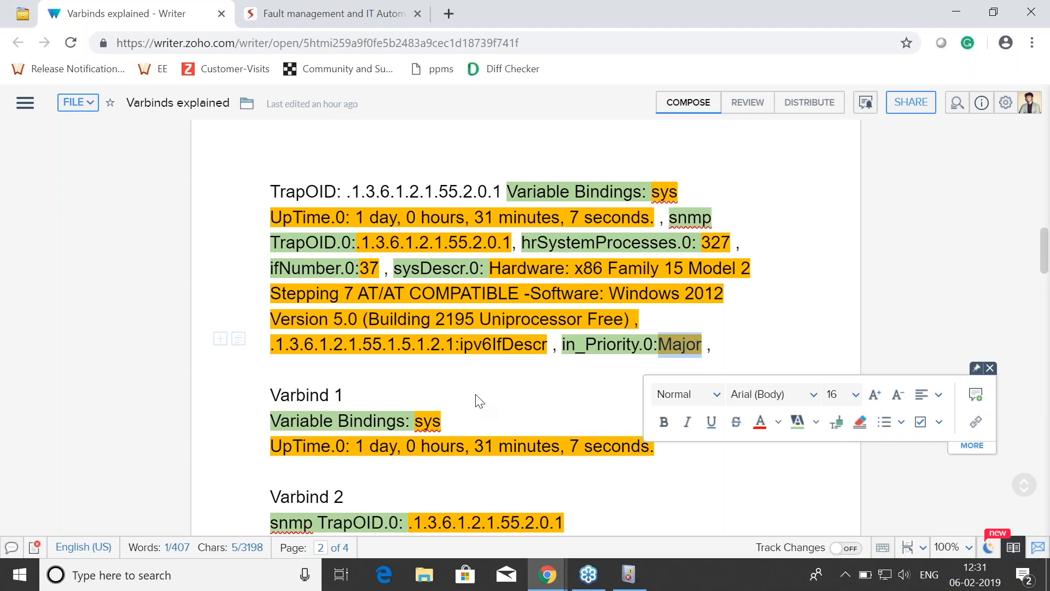
{"action": "scroll", "coordinate": [476, 401], "scroll_direction": "down", "scroll_amount": 7}
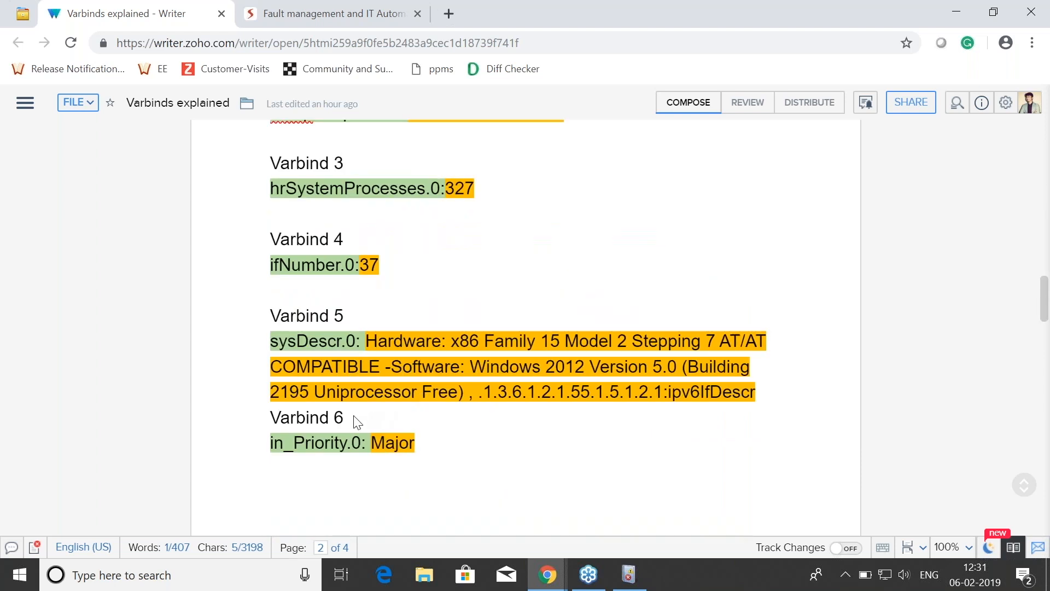
{"action": "scroll", "coordinate": [645, 383], "scroll_direction": "down", "scroll_amount": 1}
{"action": "scroll", "coordinate": [644, 383], "scroll_direction": "down", "scroll_amount": 12}
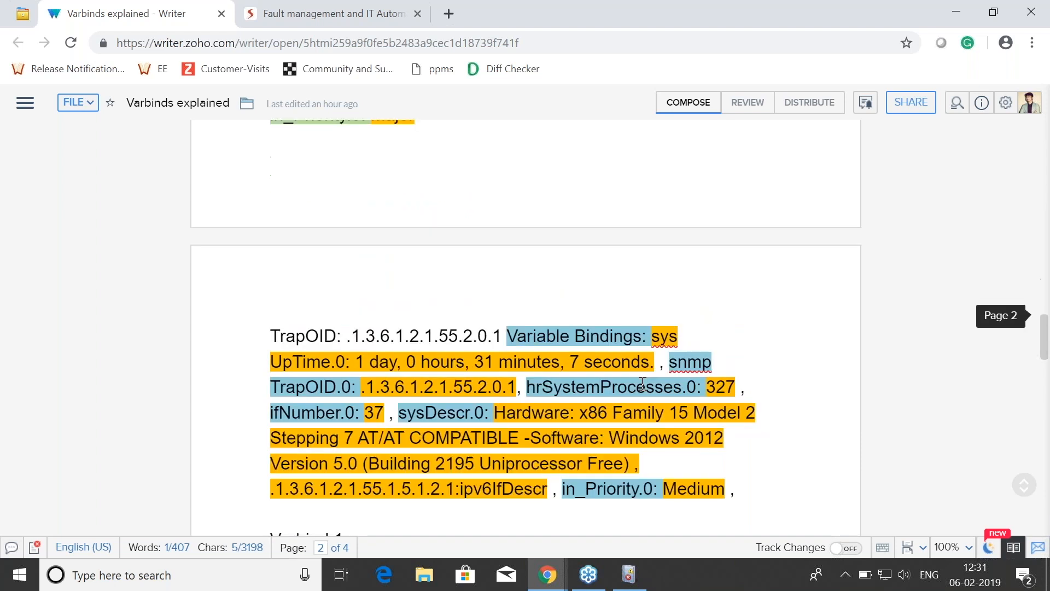
{"action": "scroll", "coordinate": [488, 317], "scroll_direction": "down", "scroll_amount": 3}
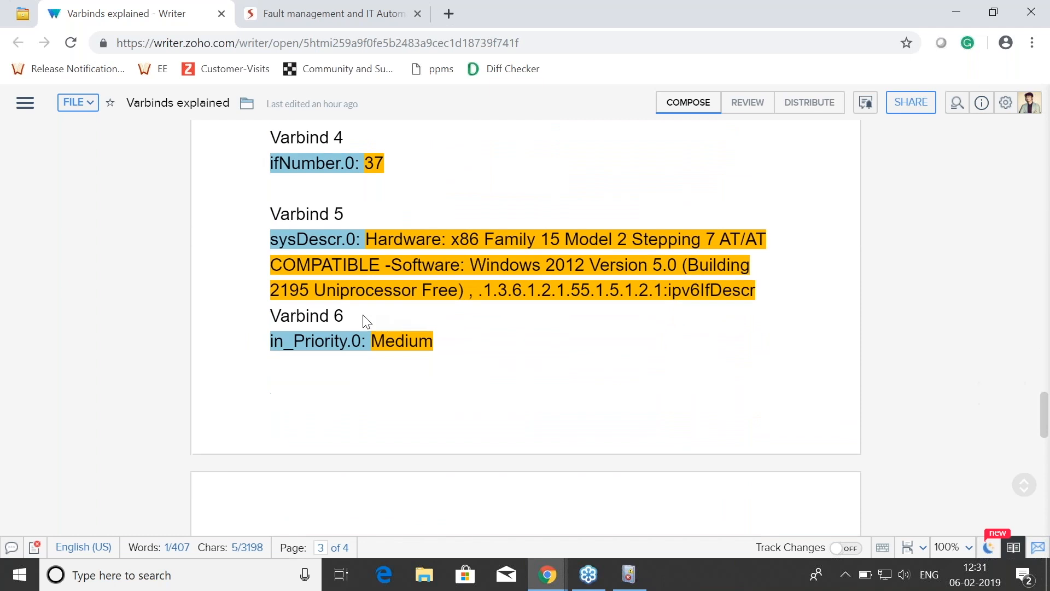
{"action": "scroll", "coordinate": [617, 342], "scroll_direction": "down", "scroll_amount": 5}
{"action": "scroll", "coordinate": [788, 326], "scroll_direction": "down", "scroll_amount": 3}
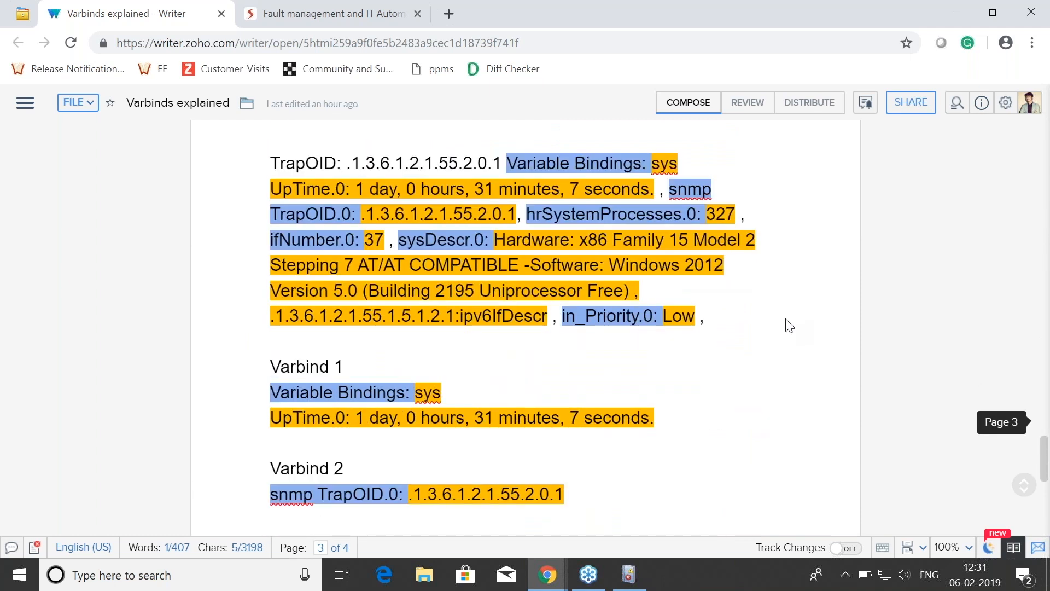
Step: Highlight the Low priority value in the last trap message and locate it under Varbind 6
{"action": "double_click", "coordinate": [679, 306]}
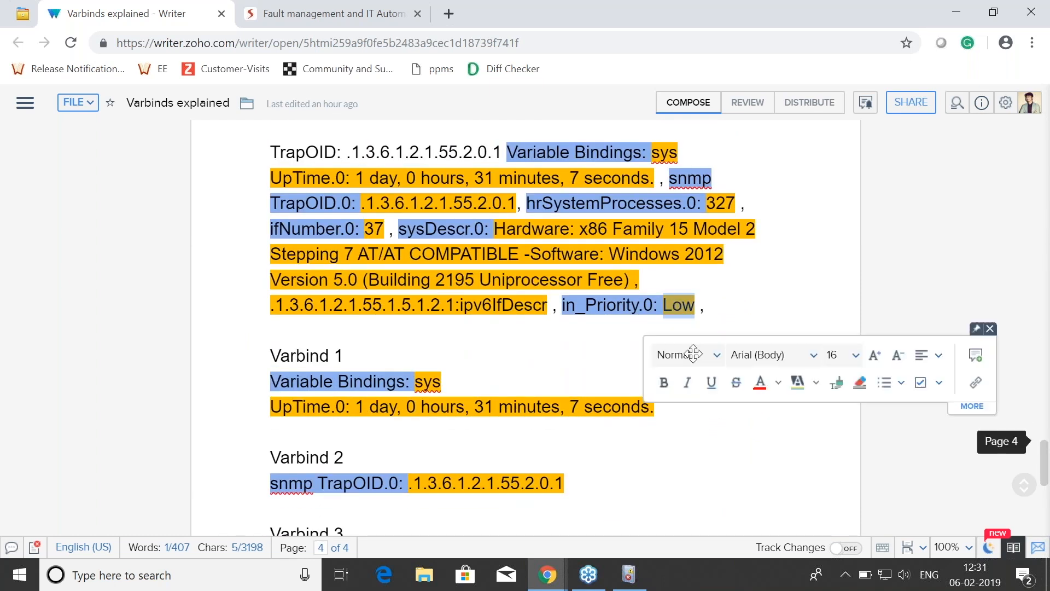
{"action": "left_click", "coordinate": [568, 346]}
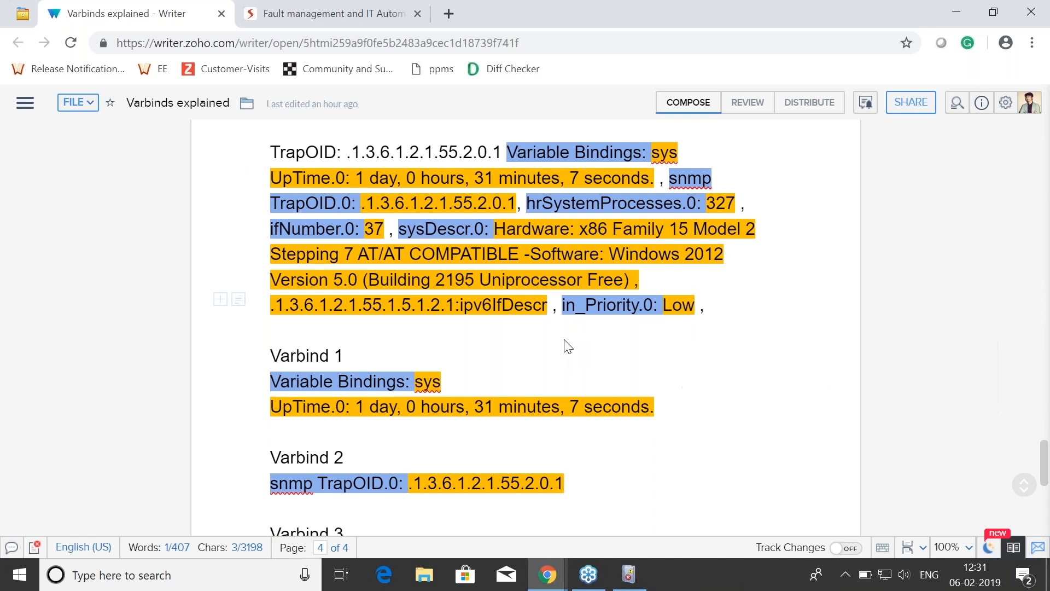
{"action": "double_click", "coordinate": [663, 306]}
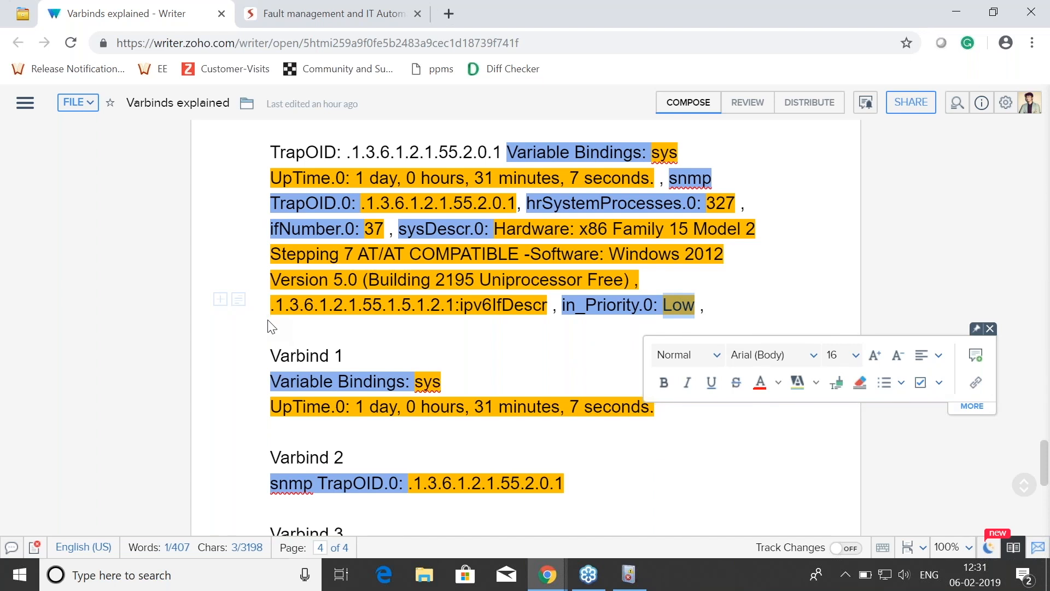
{"action": "left_click", "coordinate": [268, 333]}
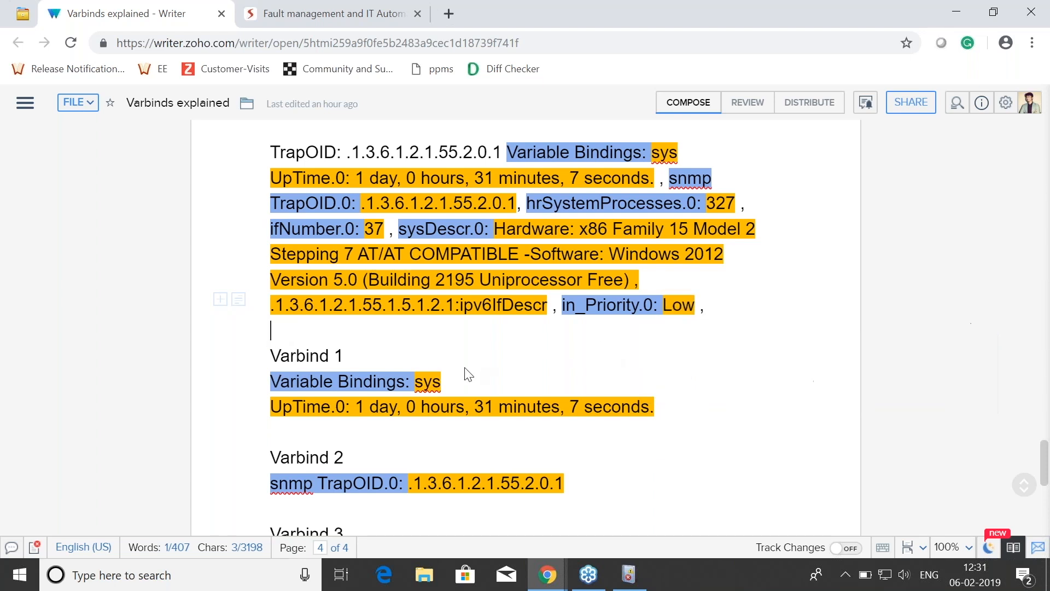
{"action": "scroll", "coordinate": [478, 362], "scroll_direction": "down", "scroll_amount": 7}
{"action": "left_click_drag", "start_coordinate": [348, 380], "coordinate": [272, 374]}
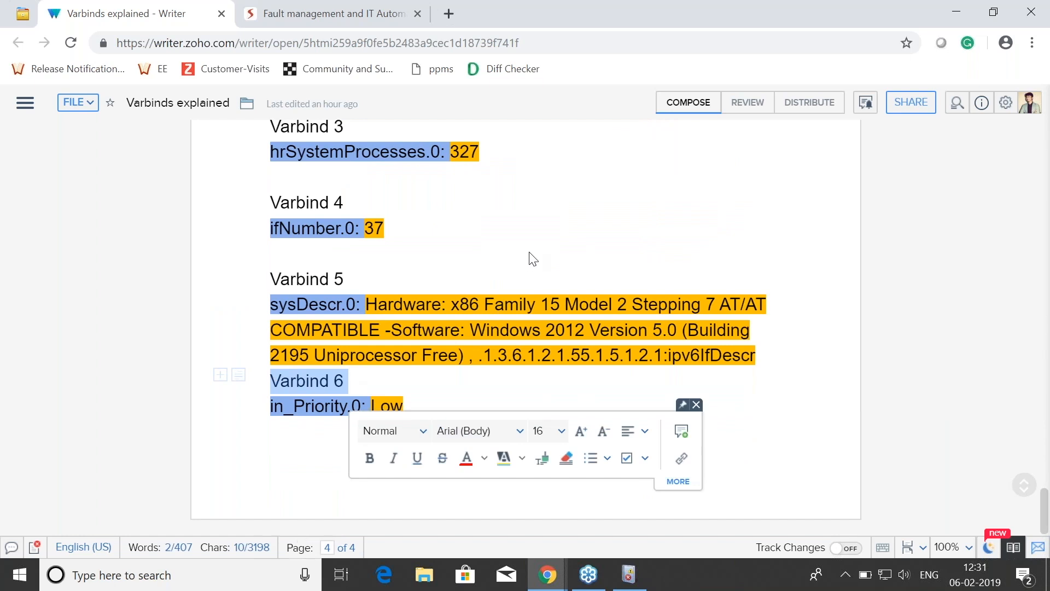
{"action": "left_click", "coordinate": [555, 234]}
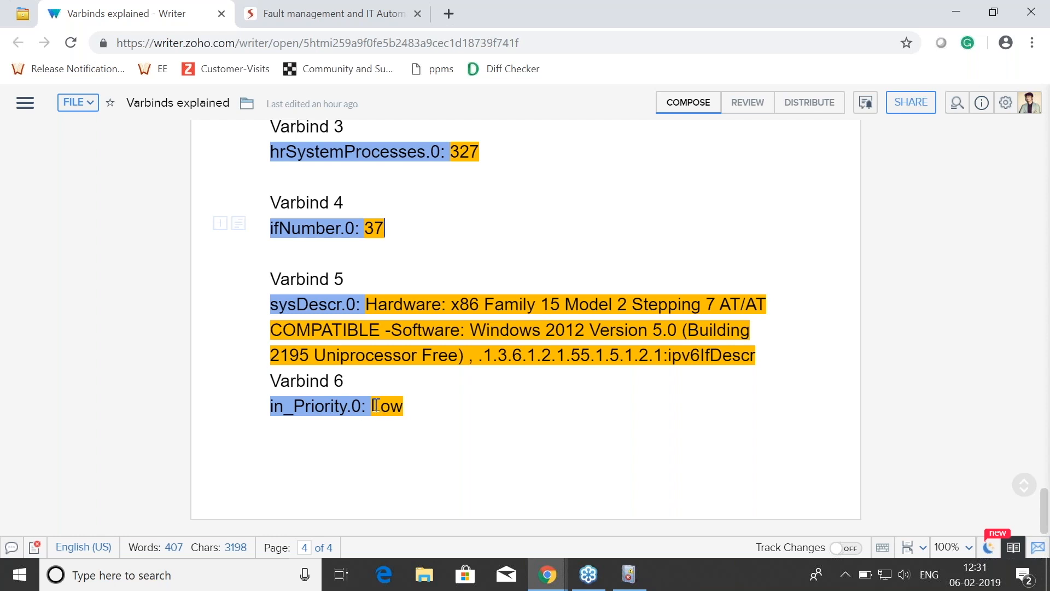
{"action": "left_click_drag", "start_coordinate": [378, 406], "coordinate": [405, 408]}
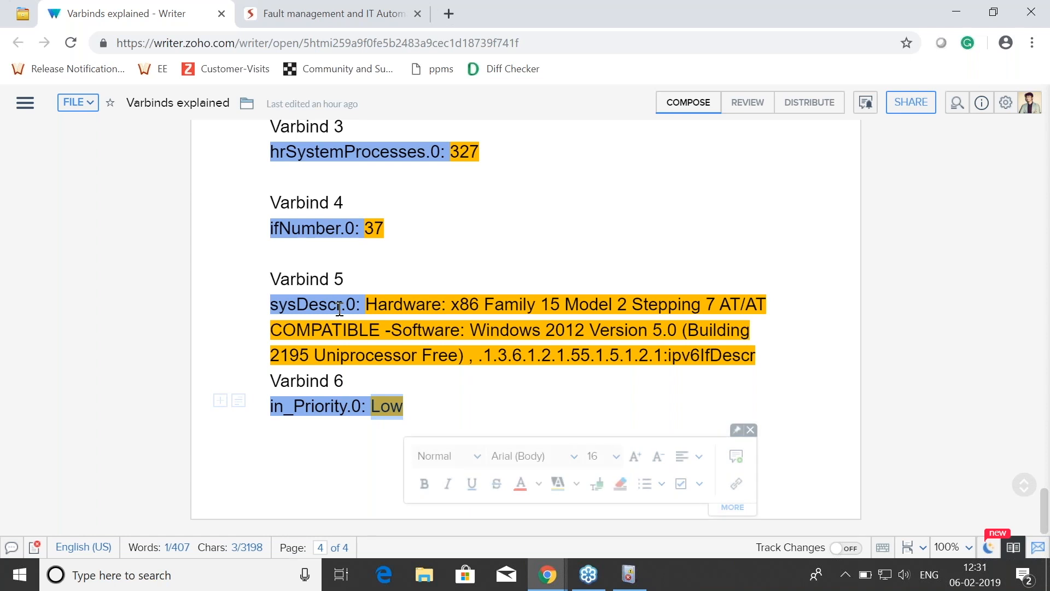
{"action": "left_click", "coordinate": [539, 371]}
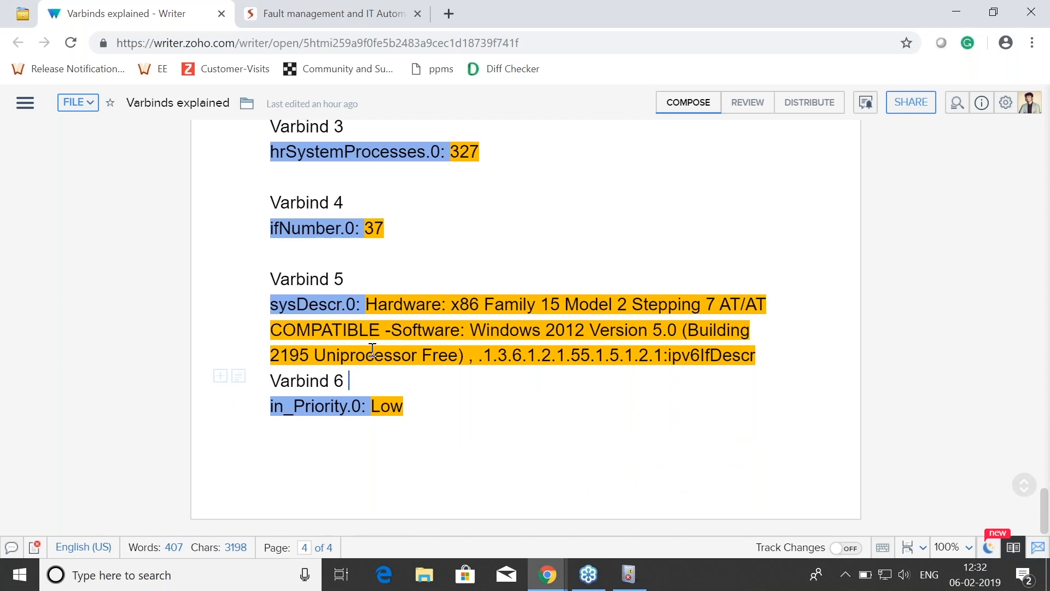
Step: Switch to the presentation's slide on filtering trap messages and reveal its match criteria solution
{"action": "key", "text": "alt+Tab"}
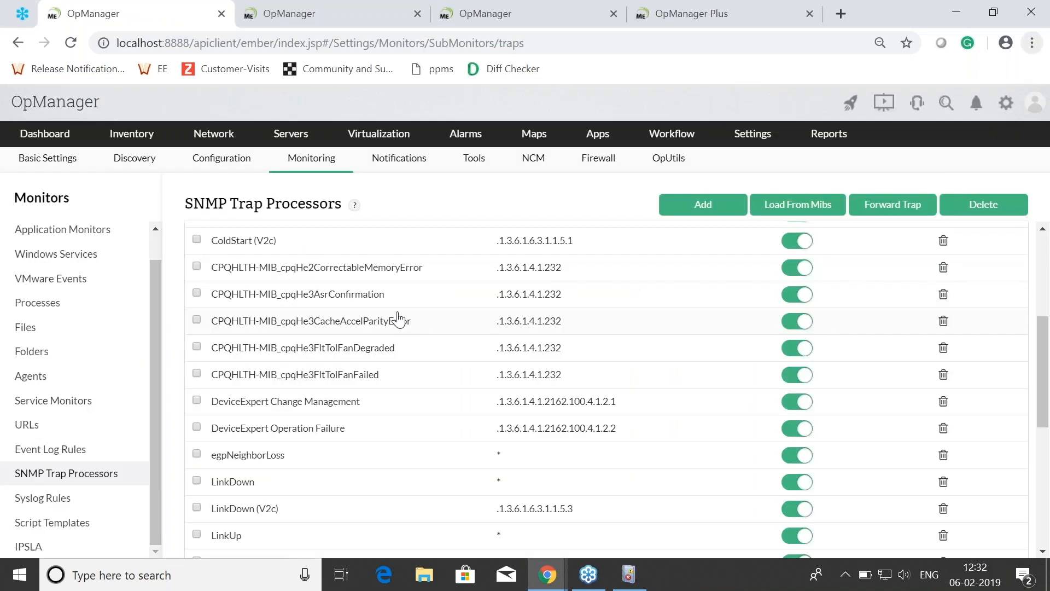
{"action": "key", "text": "alt+Tab"}
{"action": "key", "text": "alt+Tab"}
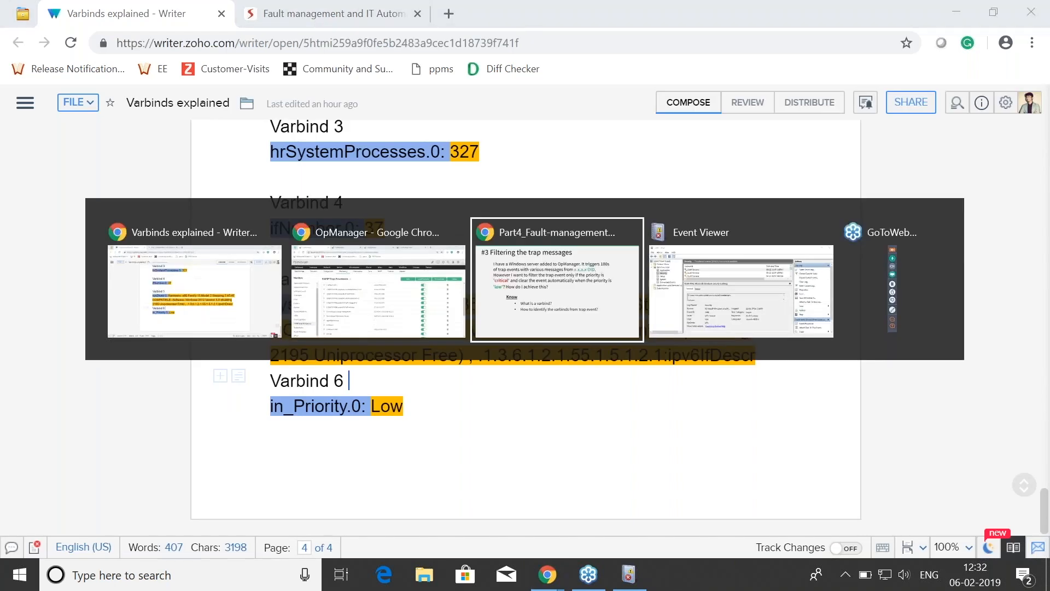
{"action": "left_click", "coordinate": [712, 330]}
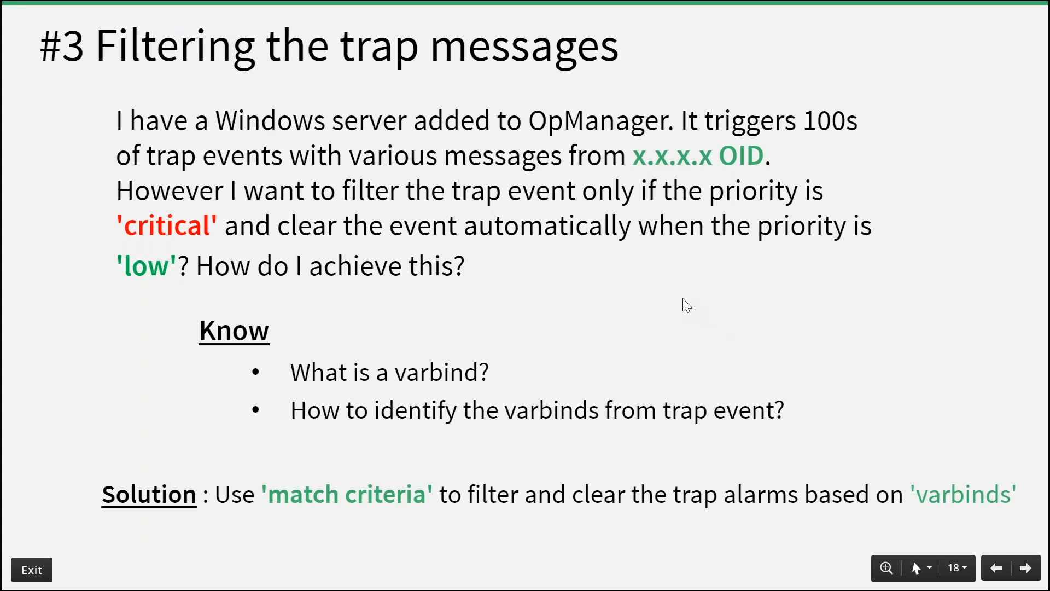
Step: Switch back to OpManager and start a new Version1 SNMP trap processor, bringing up its match criteria
{"action": "key", "text": "alt+Tab"}
{"action": "key", "text": "alt+Tab"}
{"action": "key", "text": "alt+Tab"}
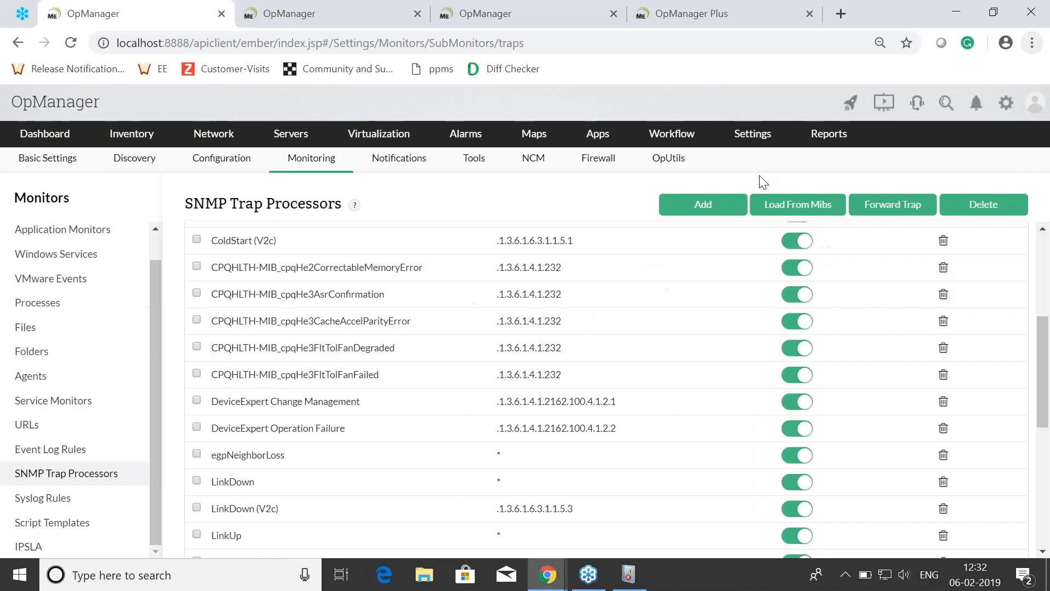
{"action": "left_click", "coordinate": [711, 207]}
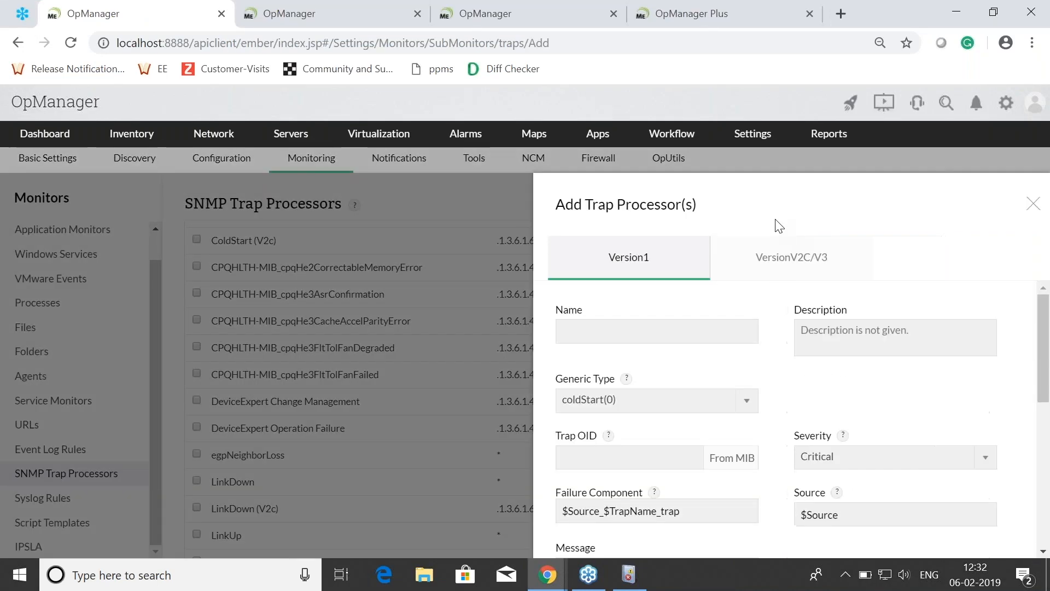
{"action": "scroll", "coordinate": [875, 356], "scroll_direction": "down", "scroll_amount": 5}
{"action": "scroll", "coordinate": [752, 339], "scroll_direction": "down", "scroll_amount": 3}
{"action": "scroll", "coordinate": [754, 383], "scroll_direction": "up", "scroll_amount": 2}
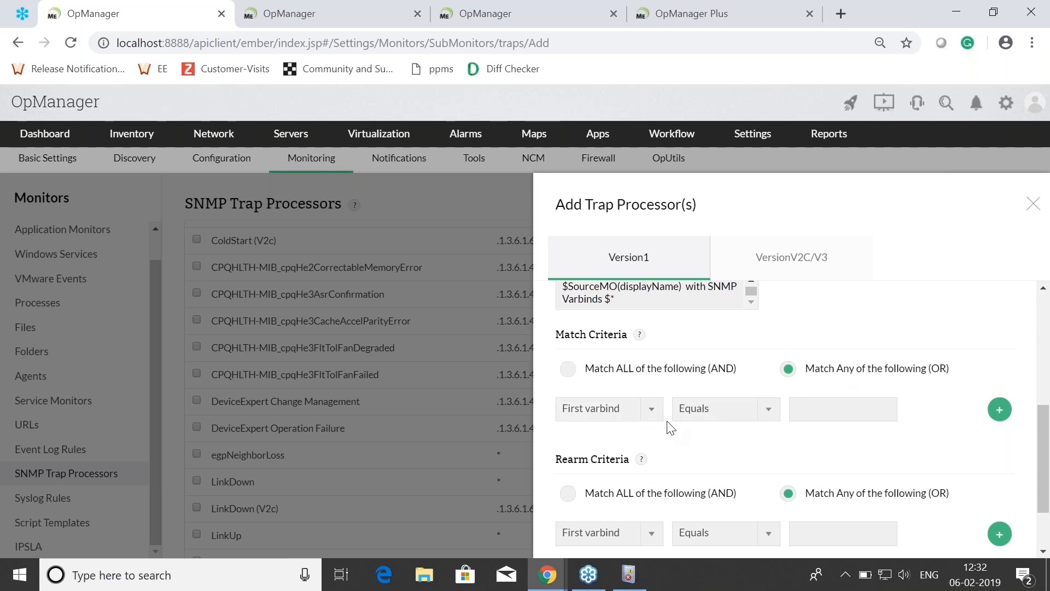
Step: Set the match criterion to Sixth varbind Equals Critical
{"action": "left_click", "coordinate": [624, 421]}
{"action": "left_click", "coordinate": [622, 366]}
{"action": "left_click", "coordinate": [831, 411]}
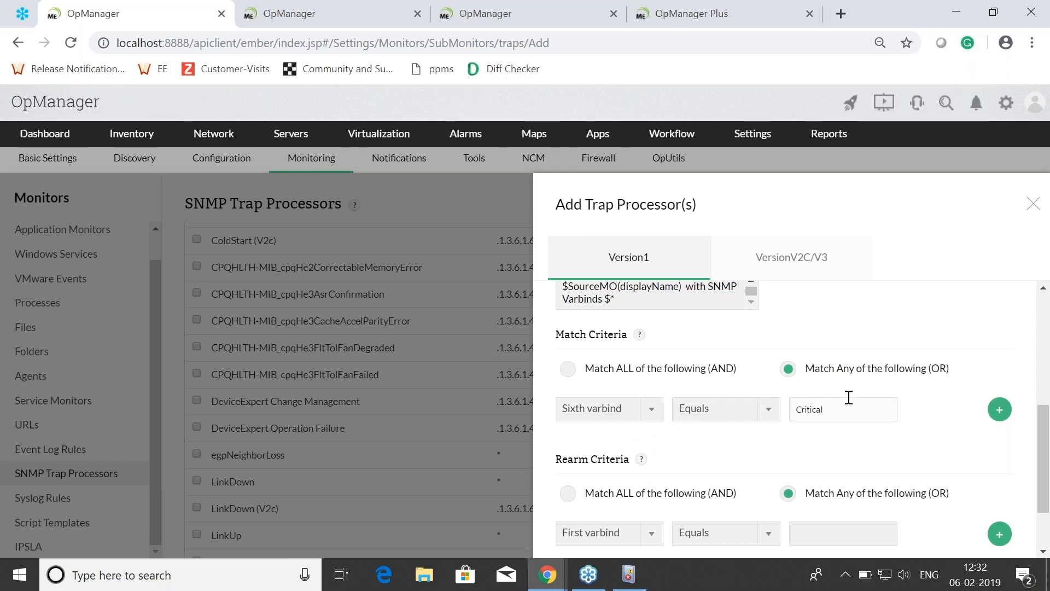
{"action": "left_click_drag", "start_coordinate": [828, 411], "coordinate": [792, 412]}
{"action": "scroll", "coordinate": [860, 416], "scroll_direction": "down", "scroll_amount": 2}
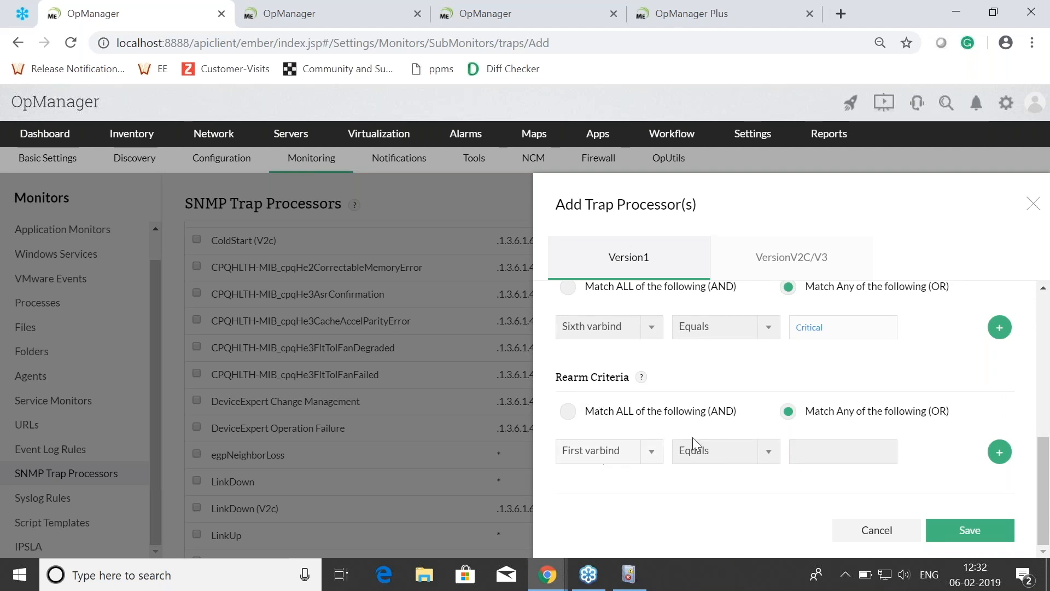
Step: Set the trap processor's rearm criterion to Sixth varbind Equals low
{"action": "left_click", "coordinate": [637, 457]}
{"action": "left_click", "coordinate": [629, 410]}
{"action": "left_click", "coordinate": [858, 445]}
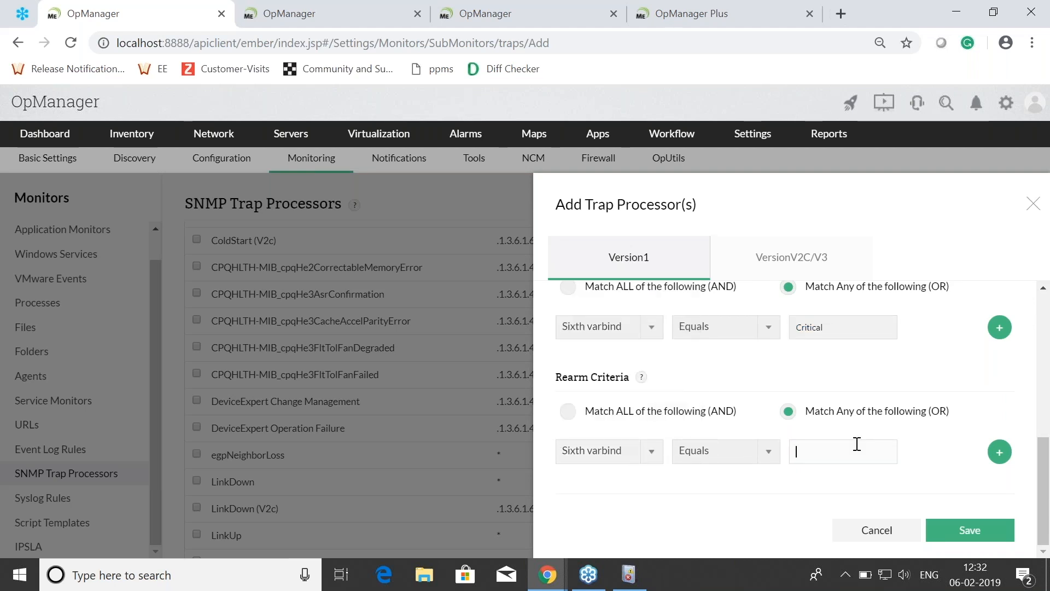
{"action": "type", "text": "low"}
Step: Copy the TrapOID value .1.3.6.1.2.1.55.2.0.1 under Varbind 2 of the Varbinds explained document into the trap processor's Trap OID
{"action": "scroll", "coordinate": [705, 405], "scroll_direction": "up", "scroll_amount": 5}
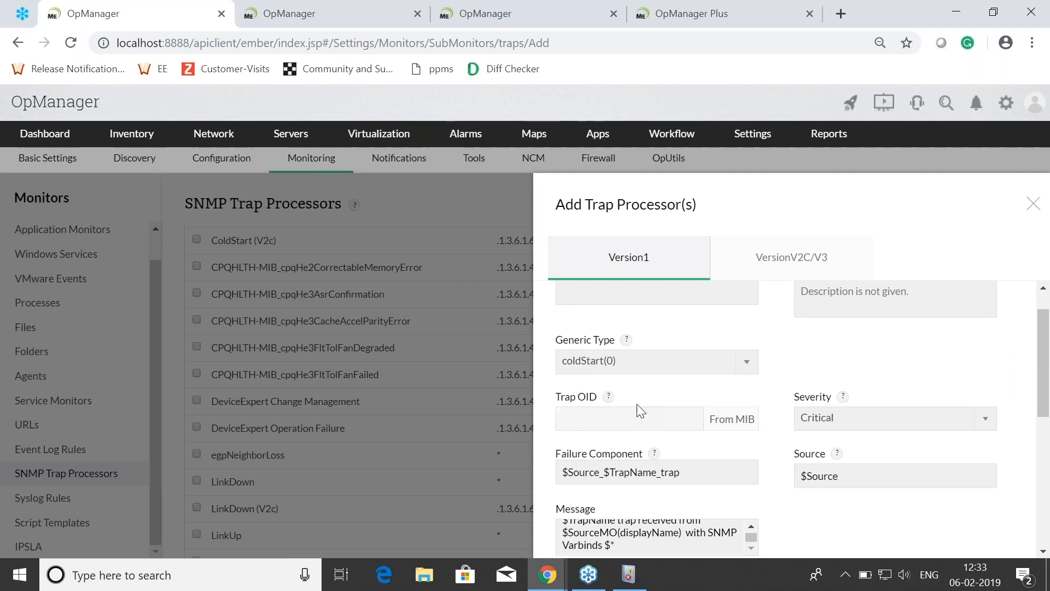
{"action": "scroll", "coordinate": [656, 407], "scroll_direction": "down", "scroll_amount": 2}
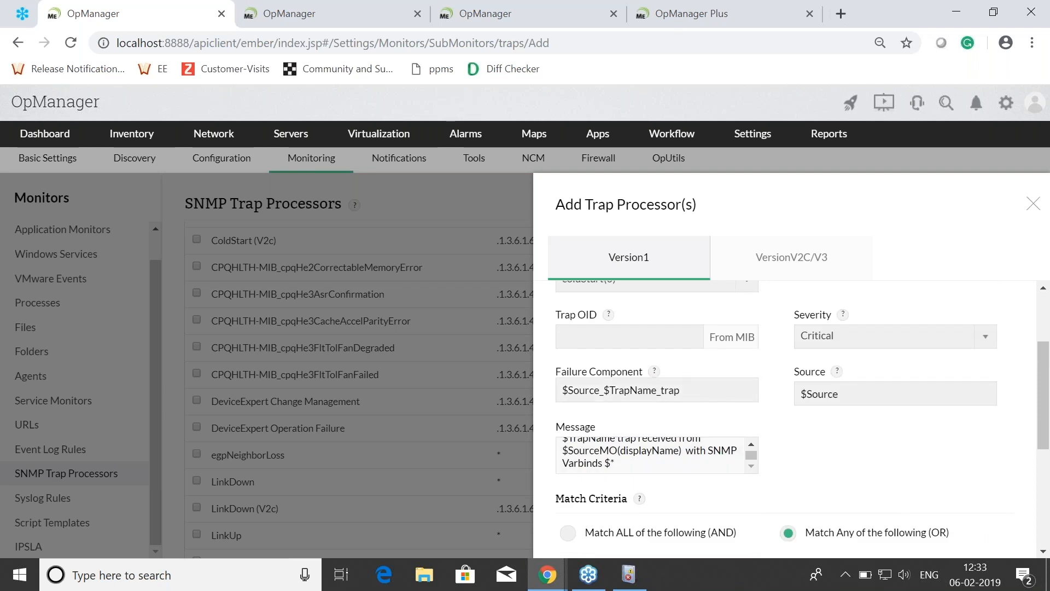
{"action": "key", "text": "alt+Tab"}
{"action": "scroll", "coordinate": [416, 403], "scroll_direction": "up", "scroll_amount": 5}
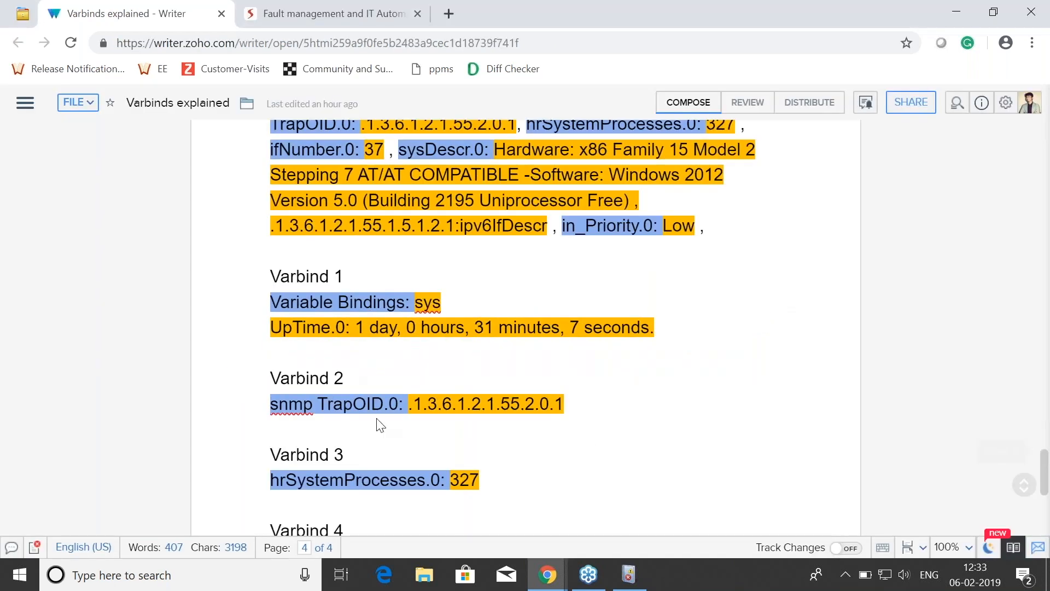
{"action": "left_click_drag", "start_coordinate": [412, 403], "coordinate": [569, 411]}
{"action": "key", "text": "ctrl+c"}
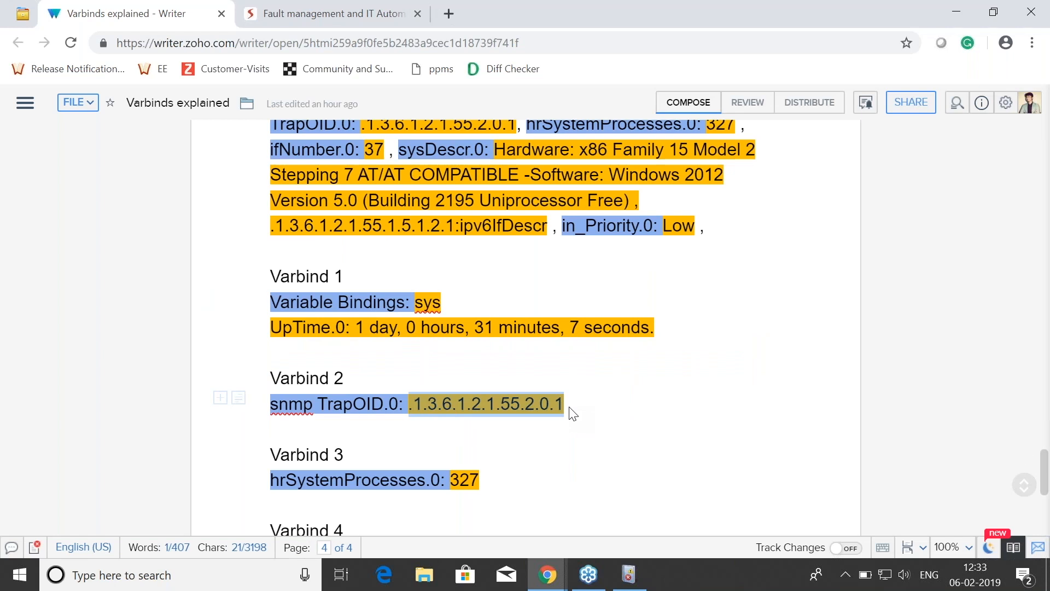
{"action": "key", "text": "alt+Tab"}
{"action": "key", "text": "ctrl+v"}
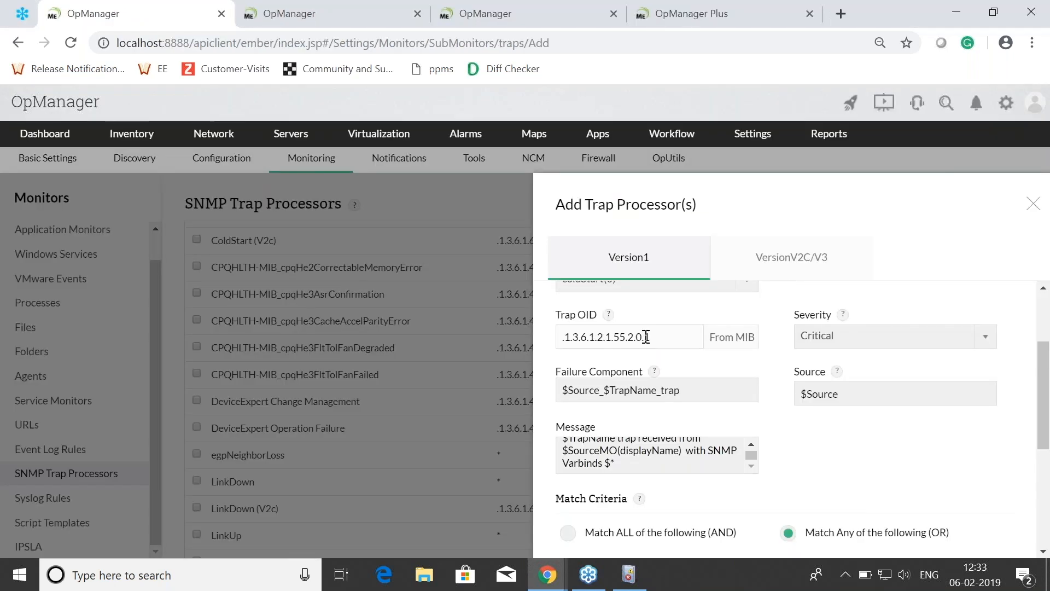
{"action": "left_click_drag", "start_coordinate": [651, 336], "coordinate": [566, 336]}
{"action": "scroll", "coordinate": [608, 343], "scroll_direction": "down", "scroll_amount": 5}
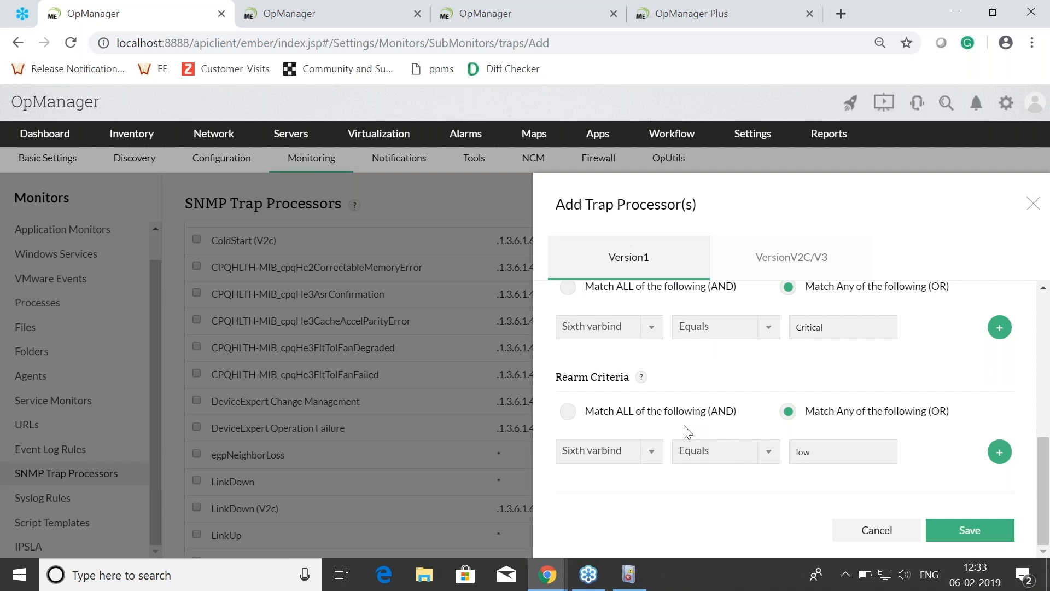
Step: Switch to the presentation and advance through the slides on customizing trap messages to the one on forwarding trap messages
{"action": "key", "text": "alt+Tab"}
{"action": "key", "text": "alt+Tab"}
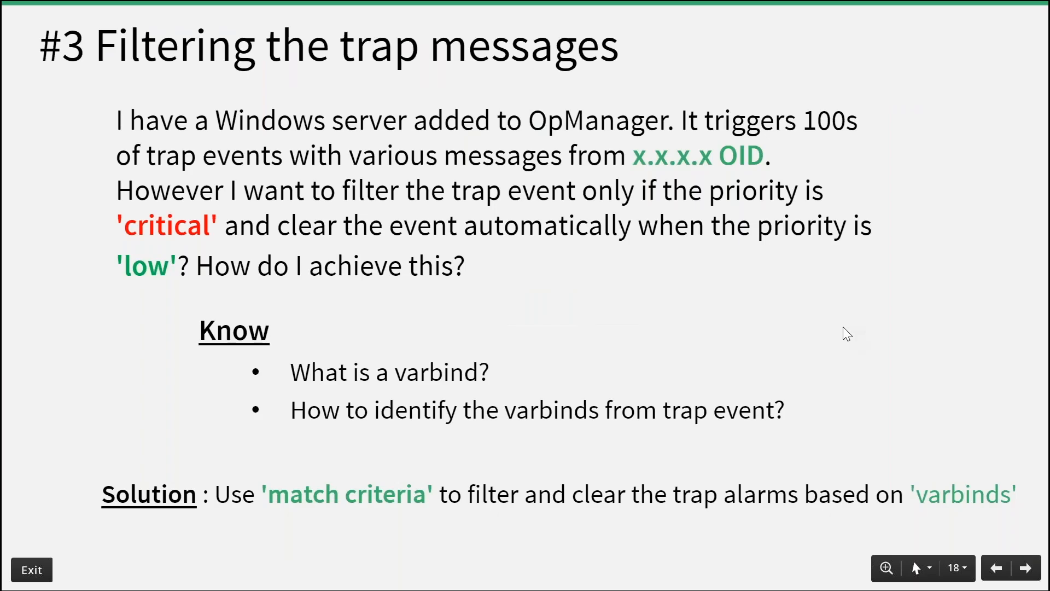
{"action": "left_click", "coordinate": [824, 380]}
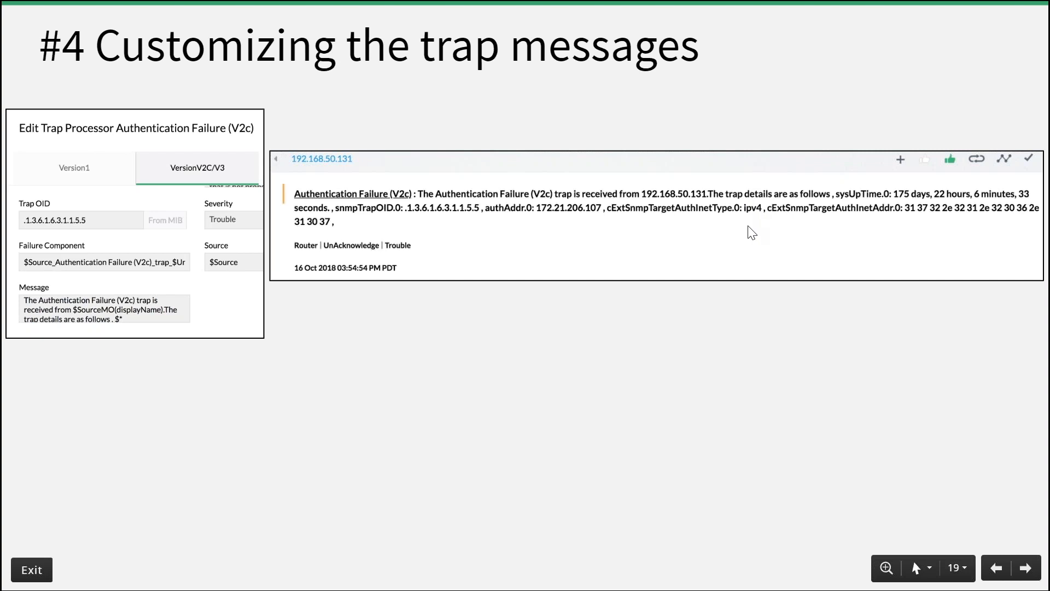
{"action": "left_click", "coordinate": [518, 351]}
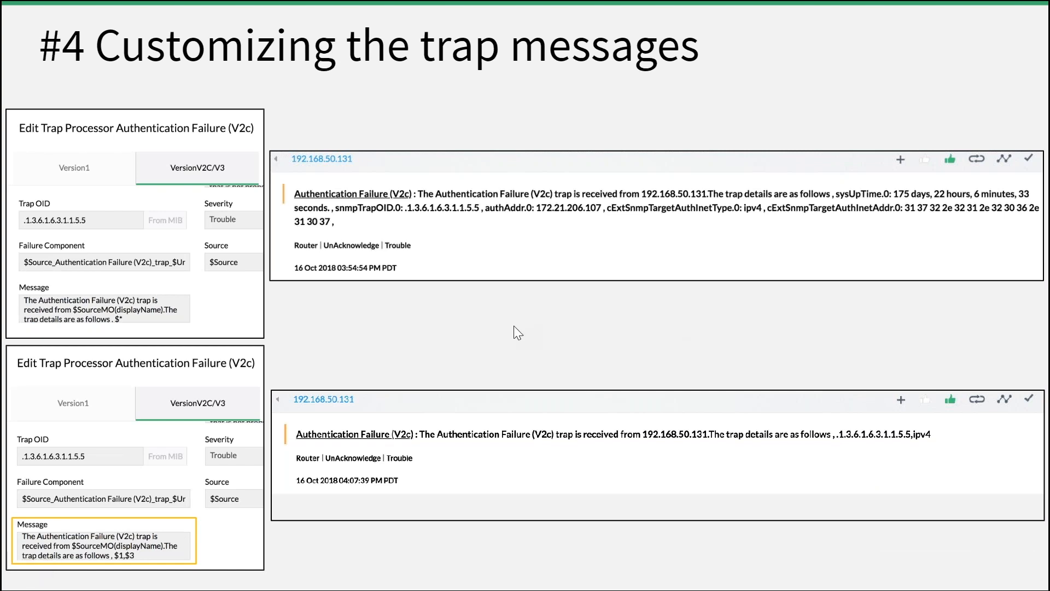
{"action": "key", "text": "Right"}
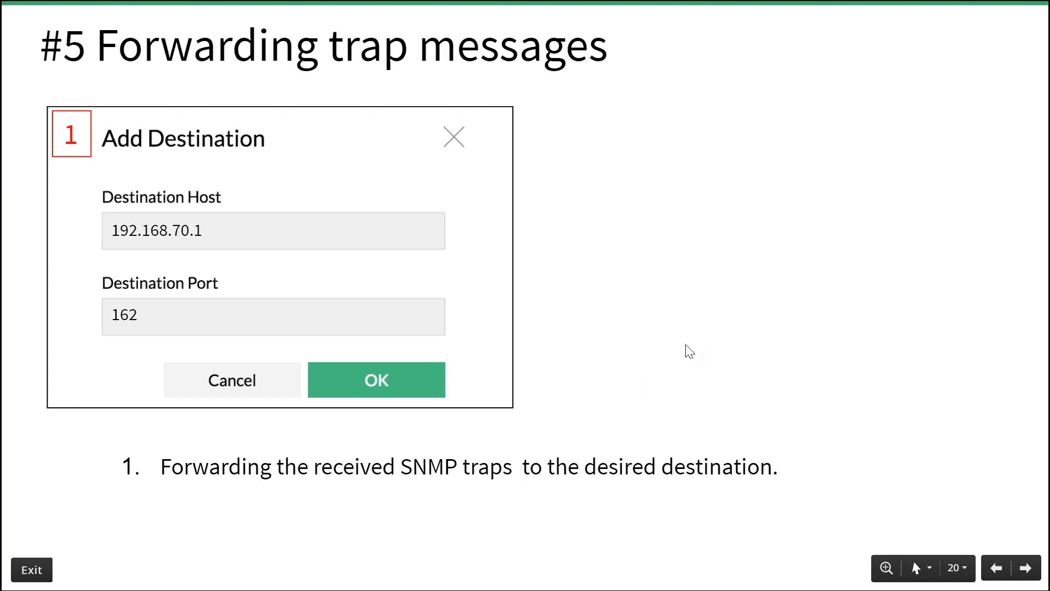
Step: Switch back to OpManager and open the Forward Trap tool
{"action": "key", "text": "alt+Tab"}
{"action": "key", "text": "alt+Tab"}
{"action": "key", "text": "alt+Tab"}
{"action": "key", "text": "Tab"}
{"action": "left_click", "coordinate": [738, 135]}
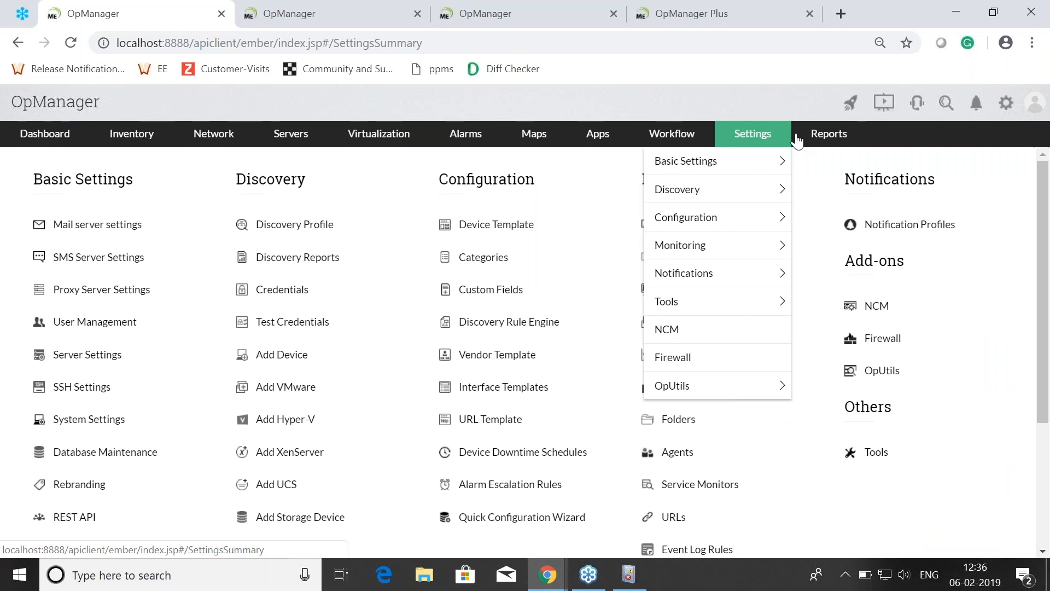
{"action": "left_click", "coordinate": [877, 452]}
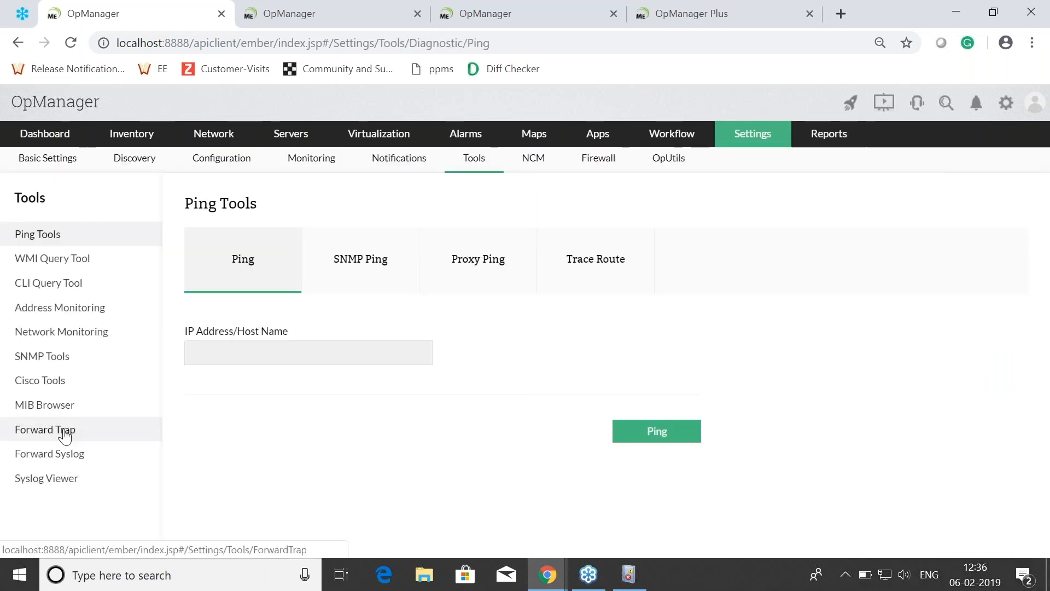
{"action": "left_click", "coordinate": [65, 434]}
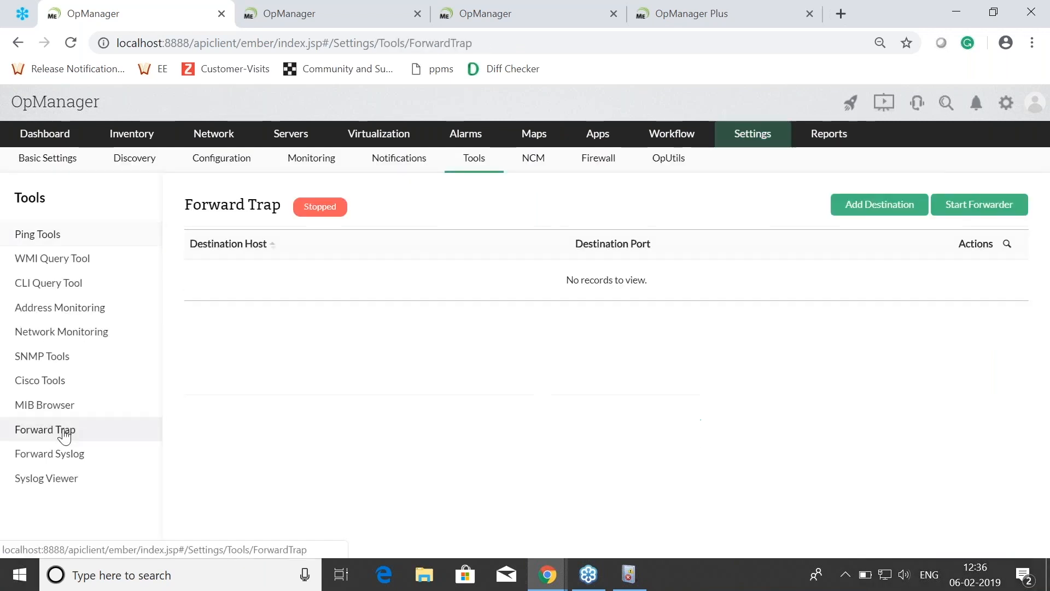
Step: Add the trap forwarding destination 192.168.1.10 with port 162 and start the forwarder
{"action": "left_click", "coordinate": [881, 212]}
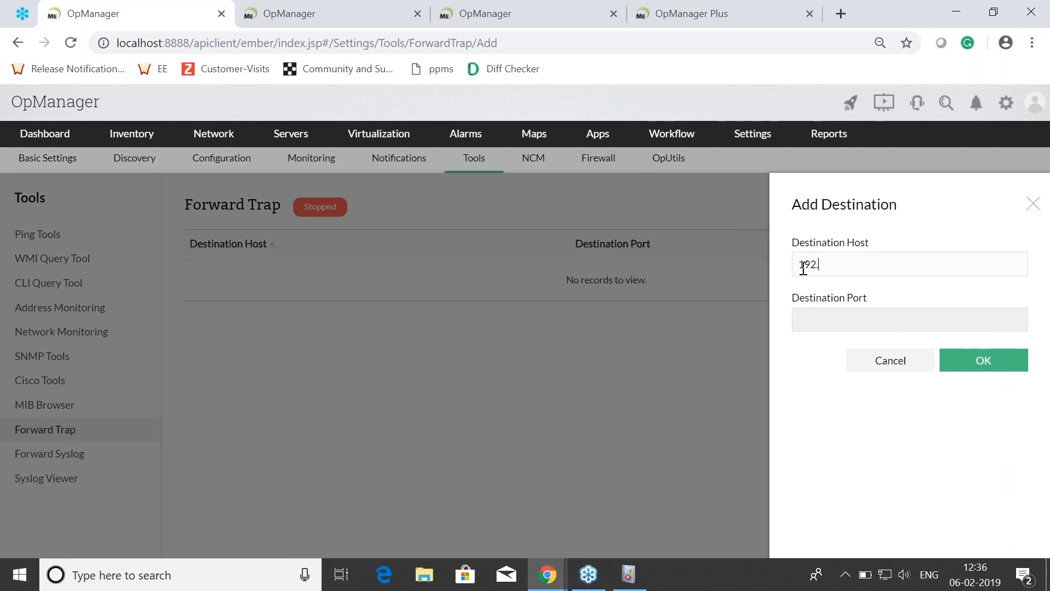
{"action": "type", "text": "192.168.1.10"}
{"action": "key", "text": "Tab"}
{"action": "type", "text": "1"}
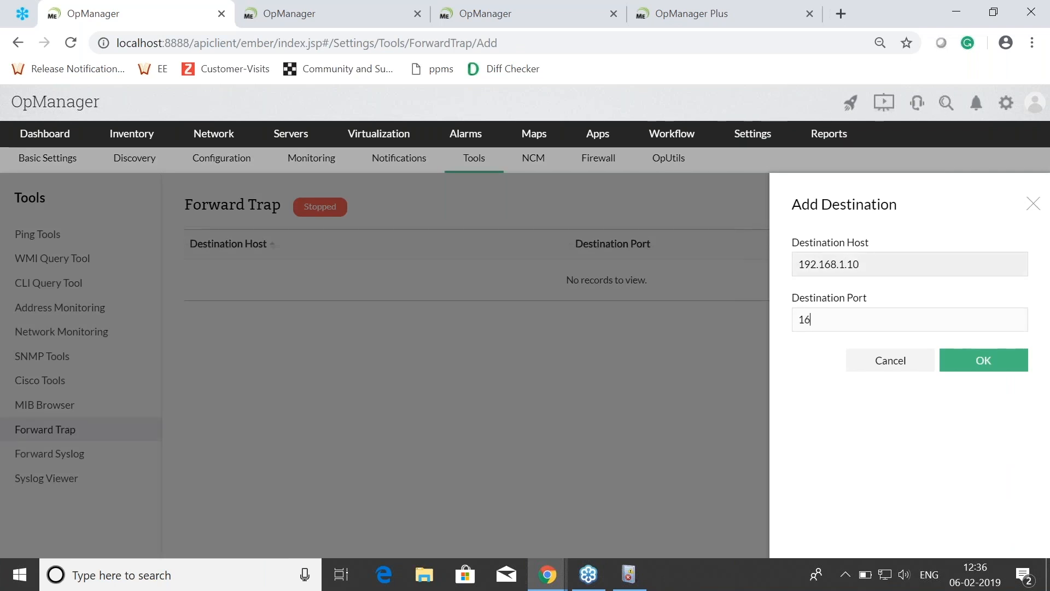
{"action": "left_click", "coordinate": [957, 359]}
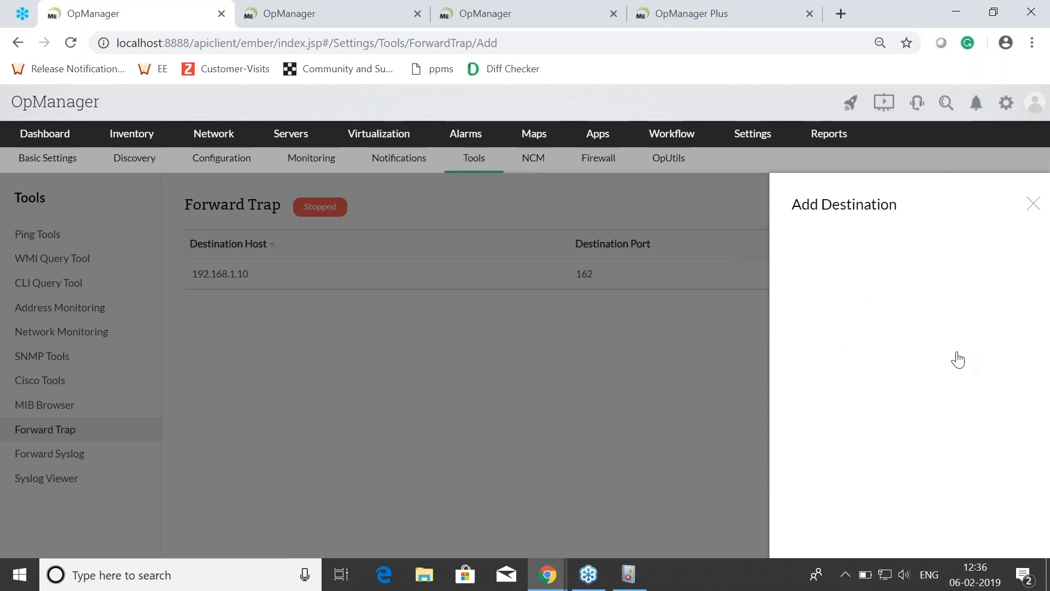
{"action": "left_click", "coordinate": [994, 211]}
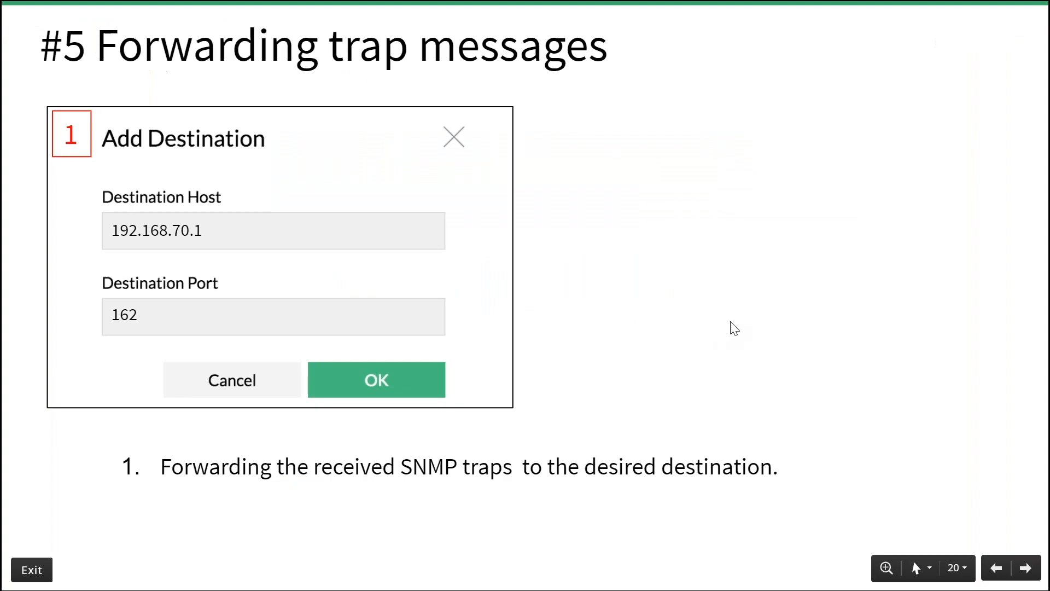
Step: Reveal the slide's second forwarding method, converting alerts into trap alerts, and return to OpManager
{"action": "left_click", "coordinate": [731, 322]}
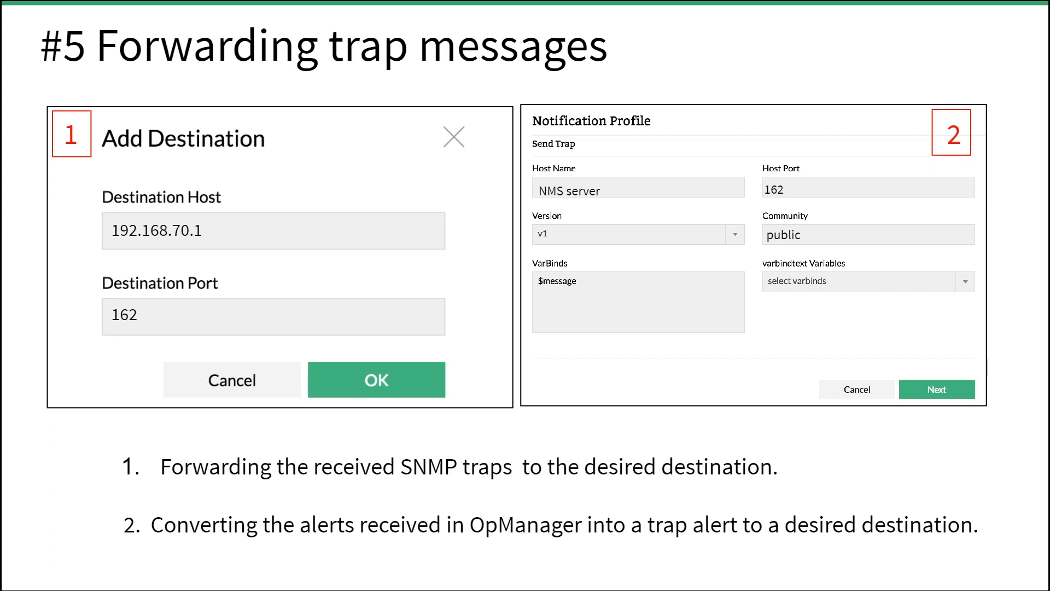
{"action": "key", "text": "super"}
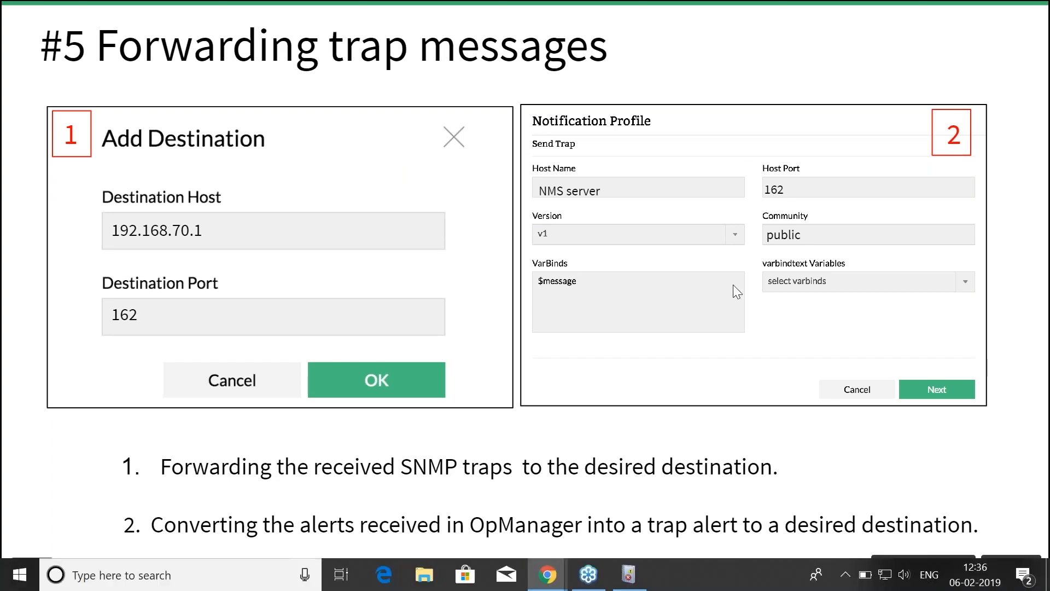
{"action": "key", "text": "alt+Tab"}
{"action": "key", "text": "alt+Tab"}
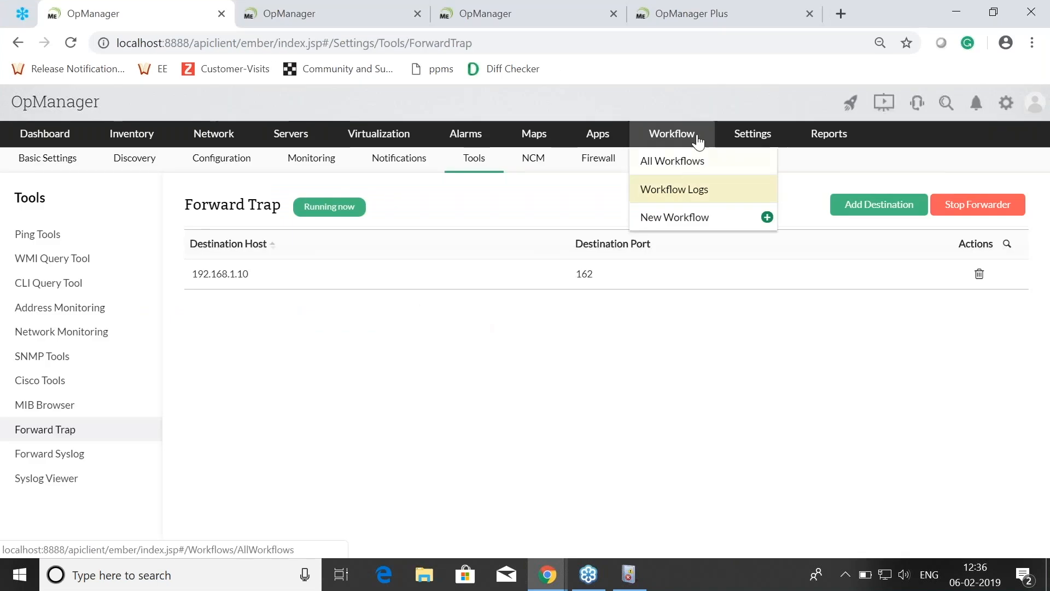
Step: Start a new notification profile of the Trap Profile type
{"action": "mouse_move", "coordinate": [753, 138]}
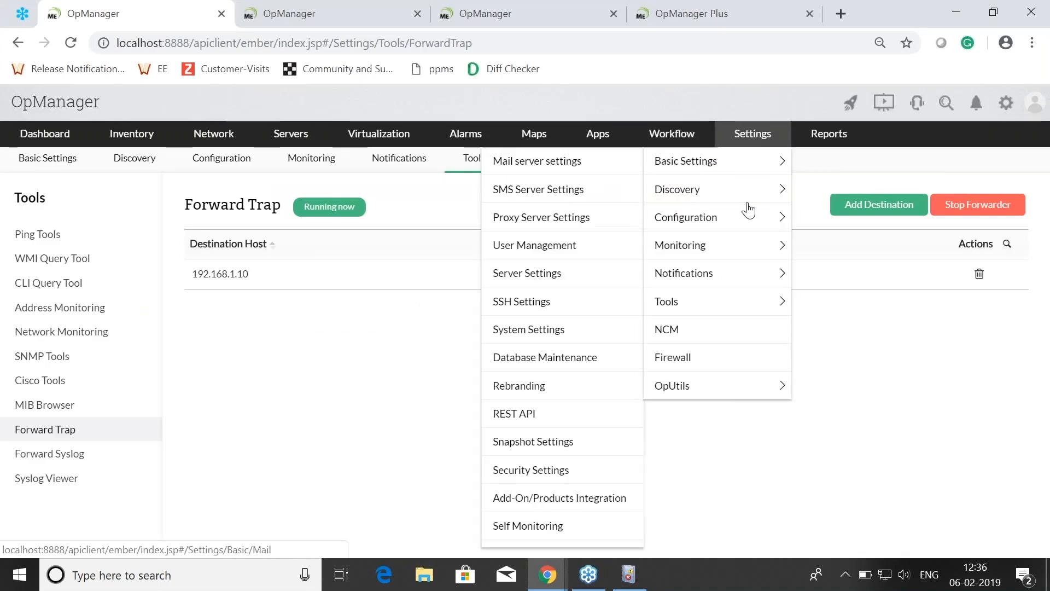
{"action": "left_click", "coordinate": [733, 276]}
{"action": "left_click", "coordinate": [985, 207]}
{"action": "left_click", "coordinate": [823, 348]}
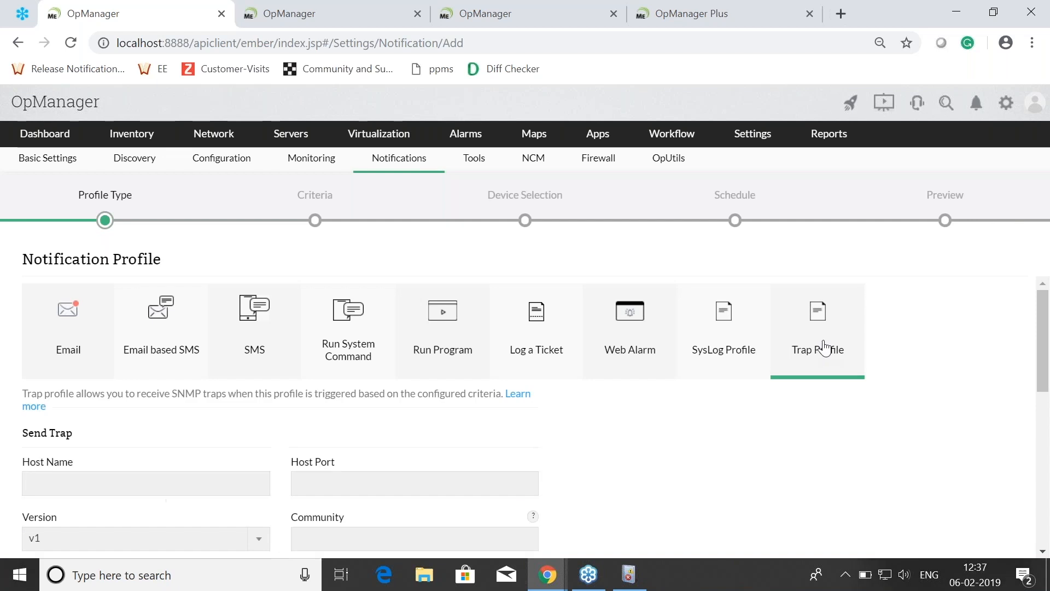
Step: Review the Trap Profile's Send Trap fields and return to the presentation's slide on forwarding trap messages
{"action": "scroll", "coordinate": [67, 348], "scroll_direction": "down", "scroll_amount": 3}
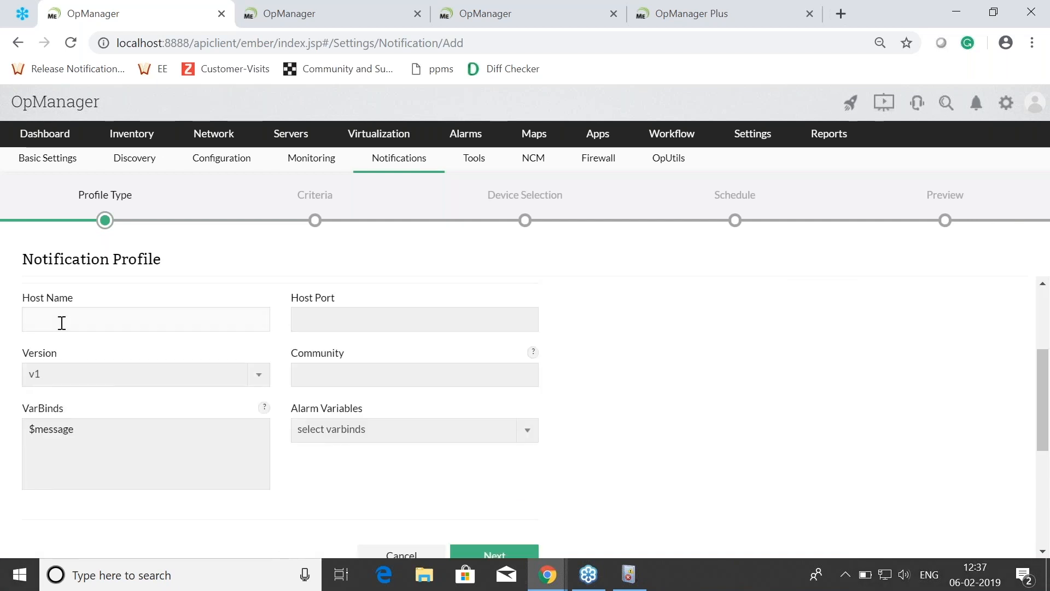
{"action": "left_click", "coordinate": [338, 325]}
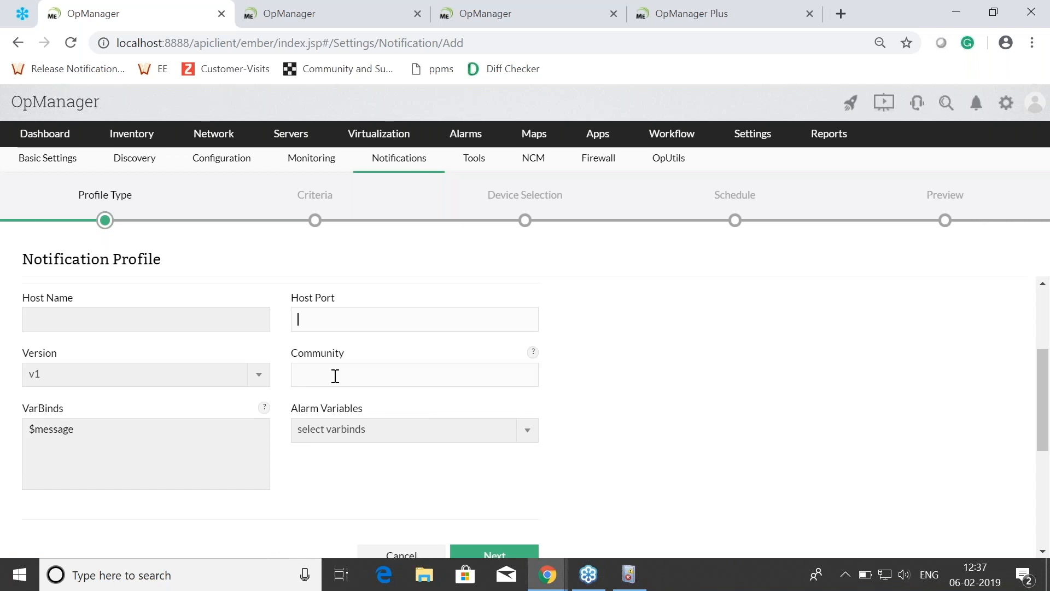
{"action": "left_click", "coordinate": [336, 376]}
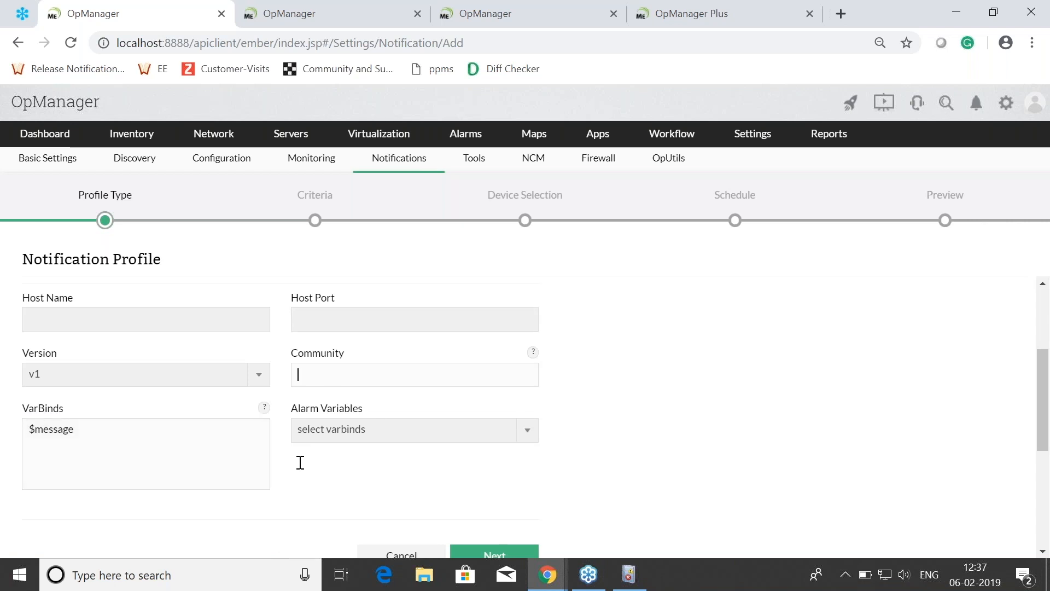
{"action": "scroll", "coordinate": [520, 493], "scroll_direction": "up", "scroll_amount": 1}
{"action": "scroll", "coordinate": [519, 492], "scroll_direction": "up", "scroll_amount": 3}
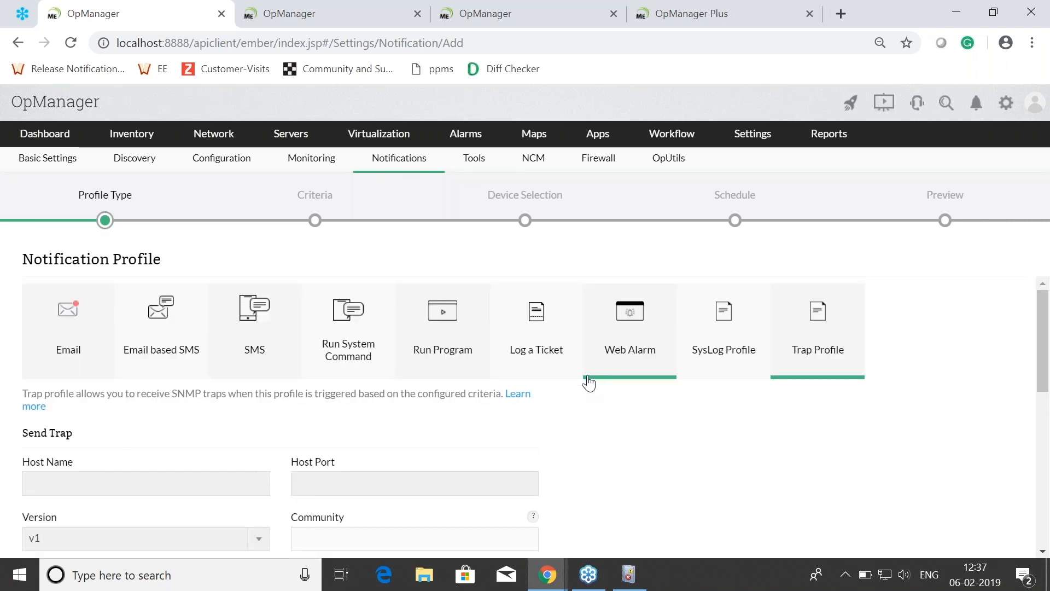
{"action": "scroll", "coordinate": [587, 373], "scroll_direction": "down", "scroll_amount": 2}
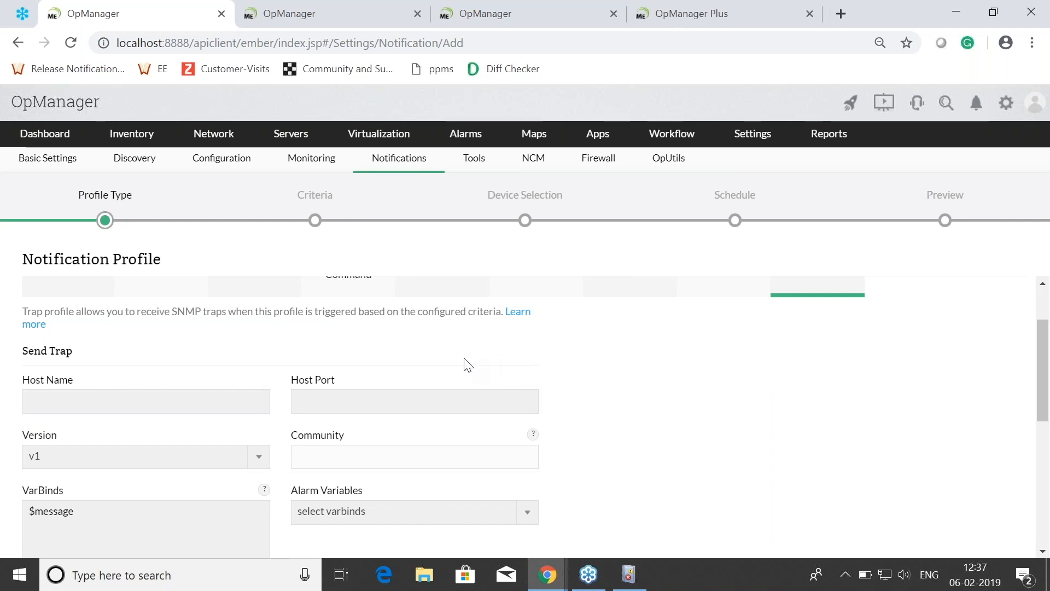
{"action": "scroll", "coordinate": [347, 388], "scroll_direction": "up", "scroll_amount": 2}
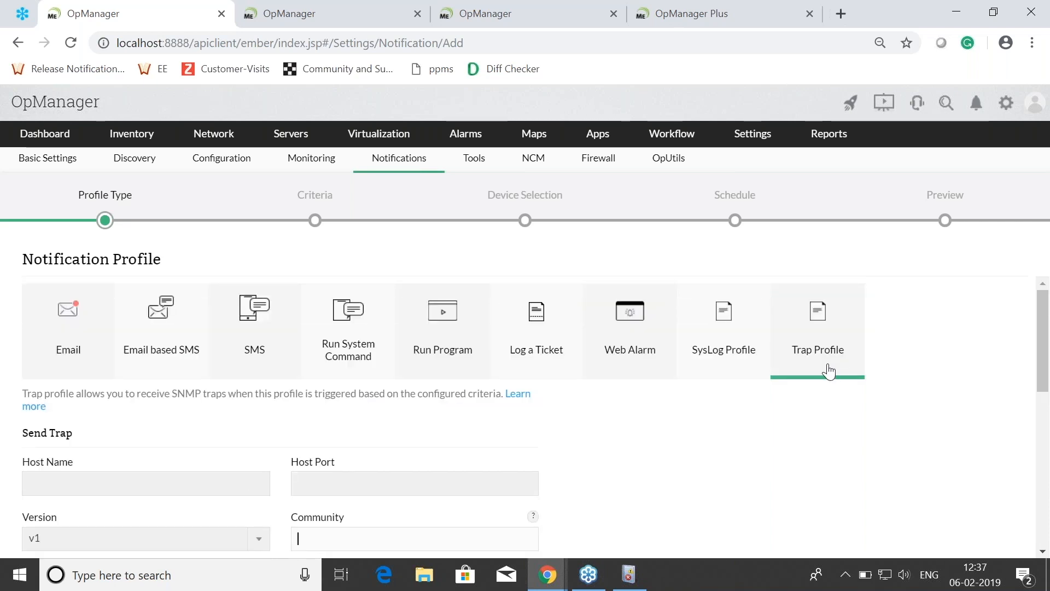
{"action": "scroll", "coordinate": [410, 457], "scroll_direction": "down", "scroll_amount": 2}
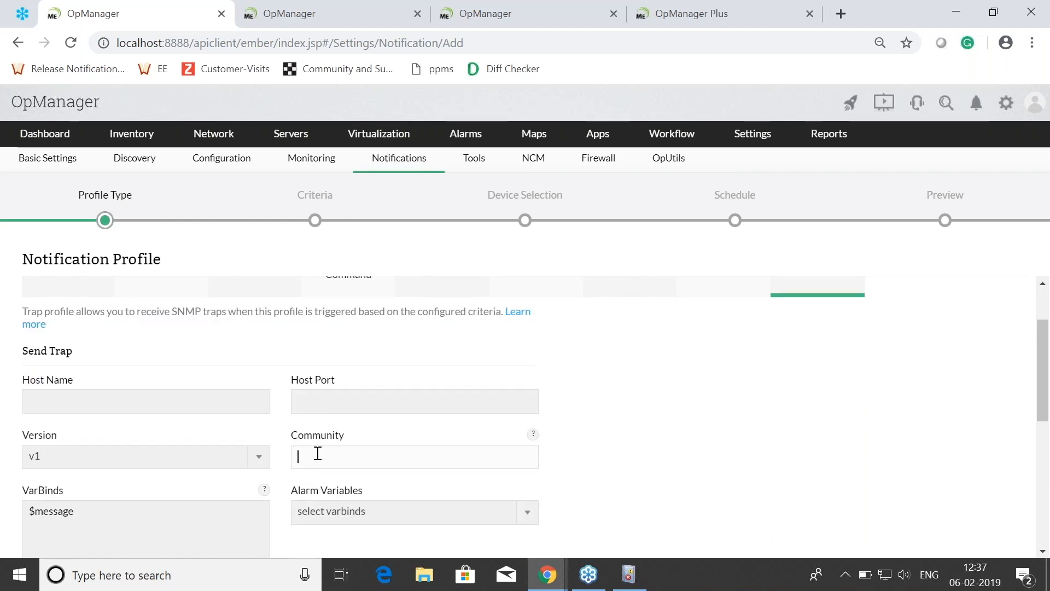
{"action": "scroll", "coordinate": [448, 432], "scroll_direction": "up", "scroll_amount": 2}
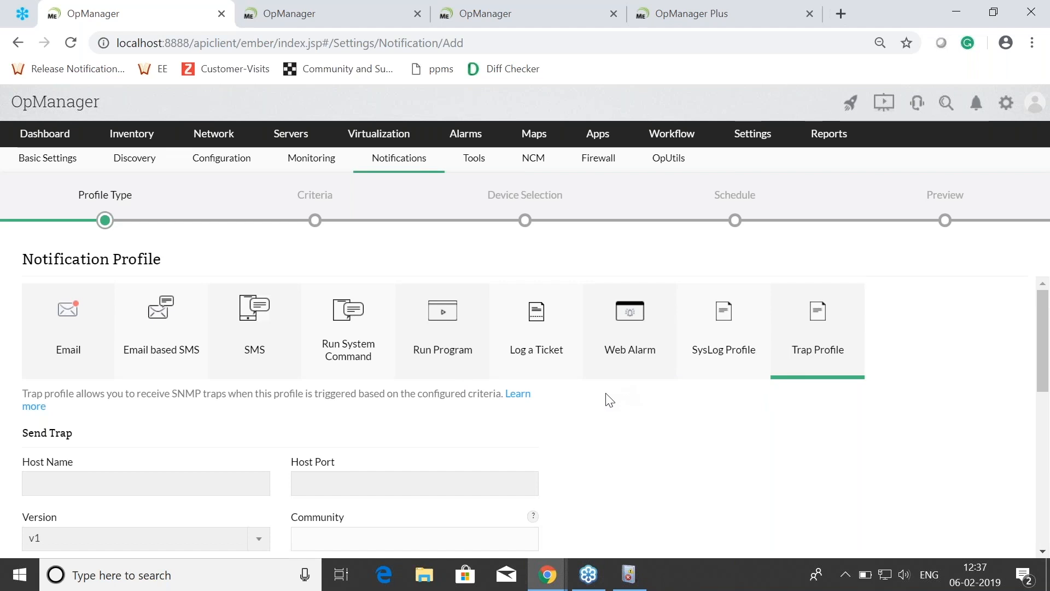
{"action": "key", "text": "alt+Tab"}
{"action": "key", "text": "alt+Tab"}
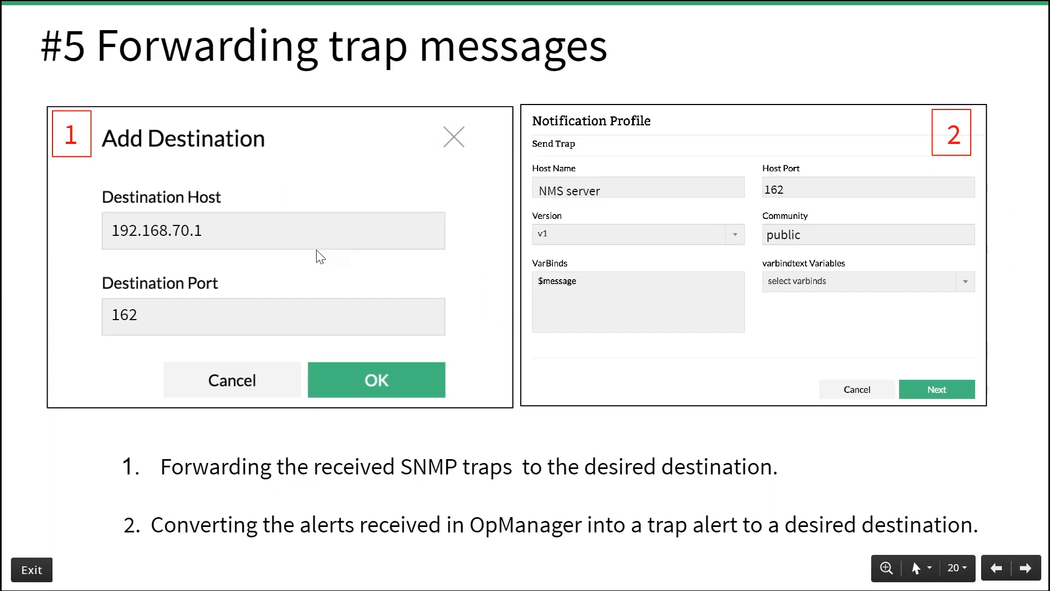
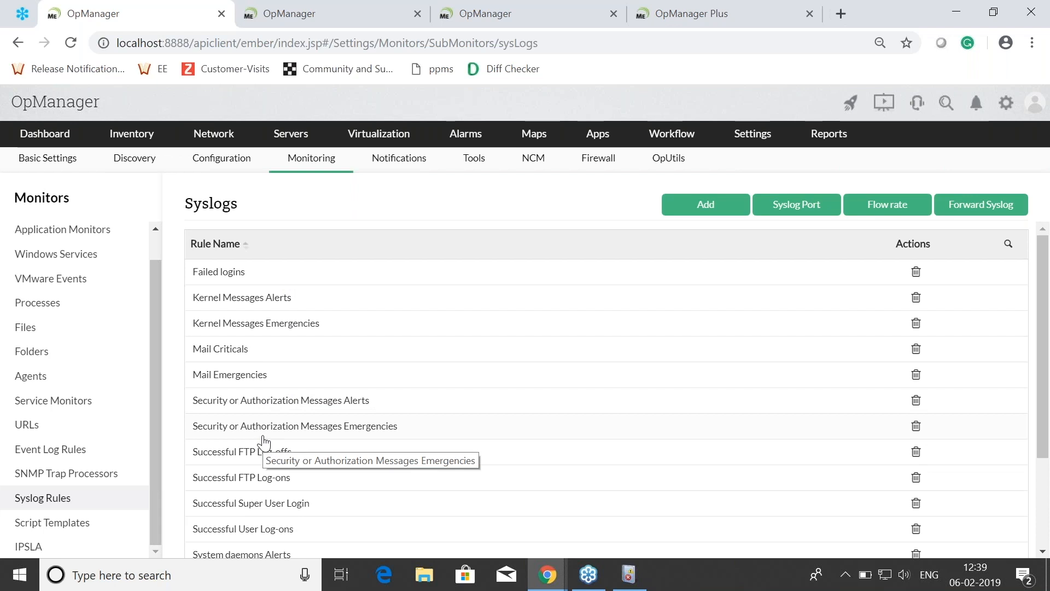
Step: Start a new syslog rule and view the facility names available for it
{"action": "left_click", "coordinate": [717, 210]}
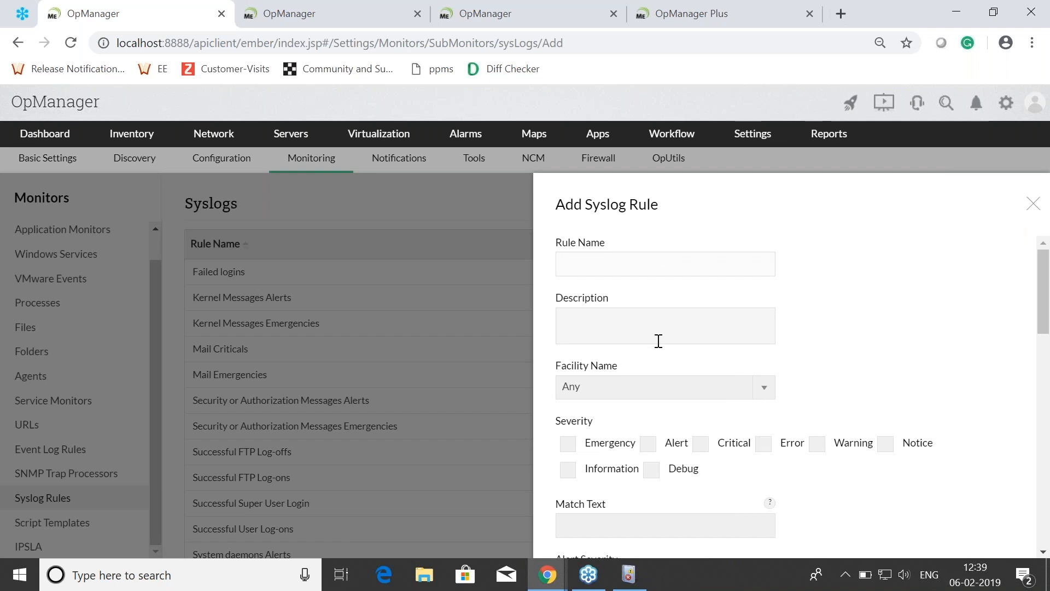
{"action": "scroll", "coordinate": [657, 340], "scroll_direction": "down", "scroll_amount": 1}
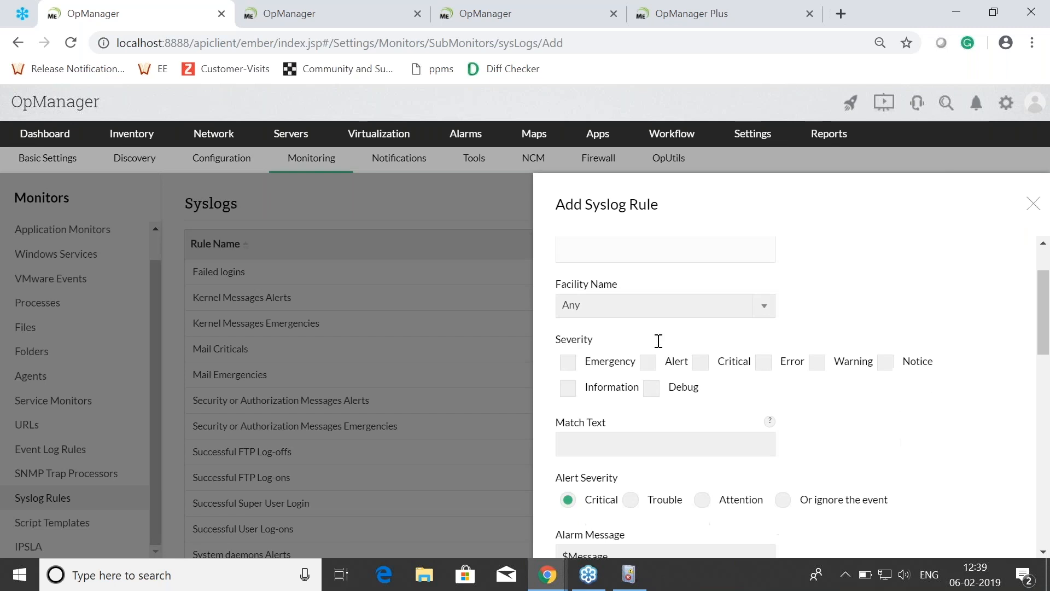
{"action": "left_click", "coordinate": [637, 309]}
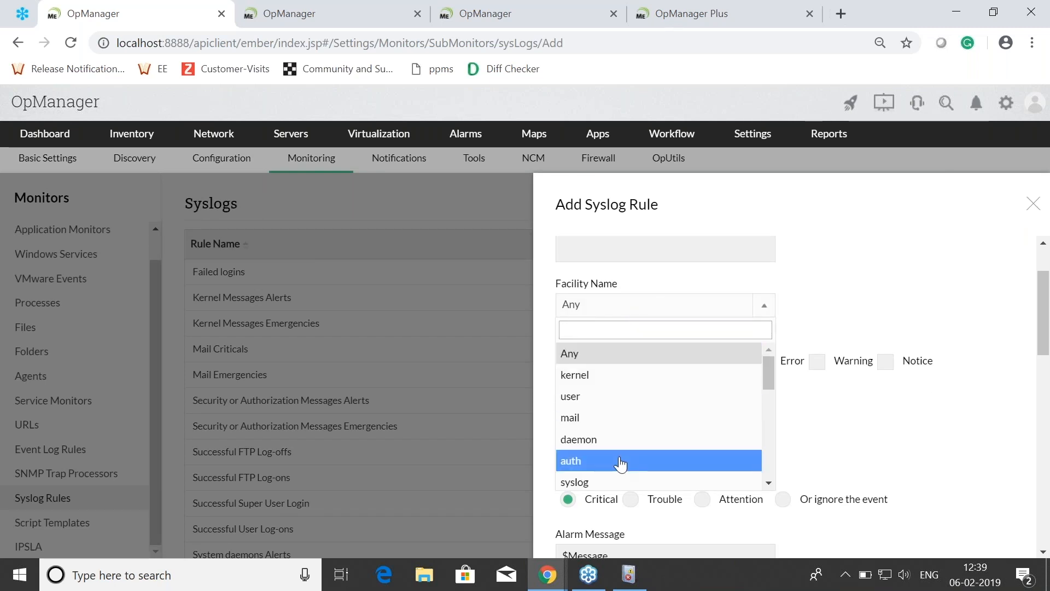
{"action": "left_click", "coordinate": [868, 420]}
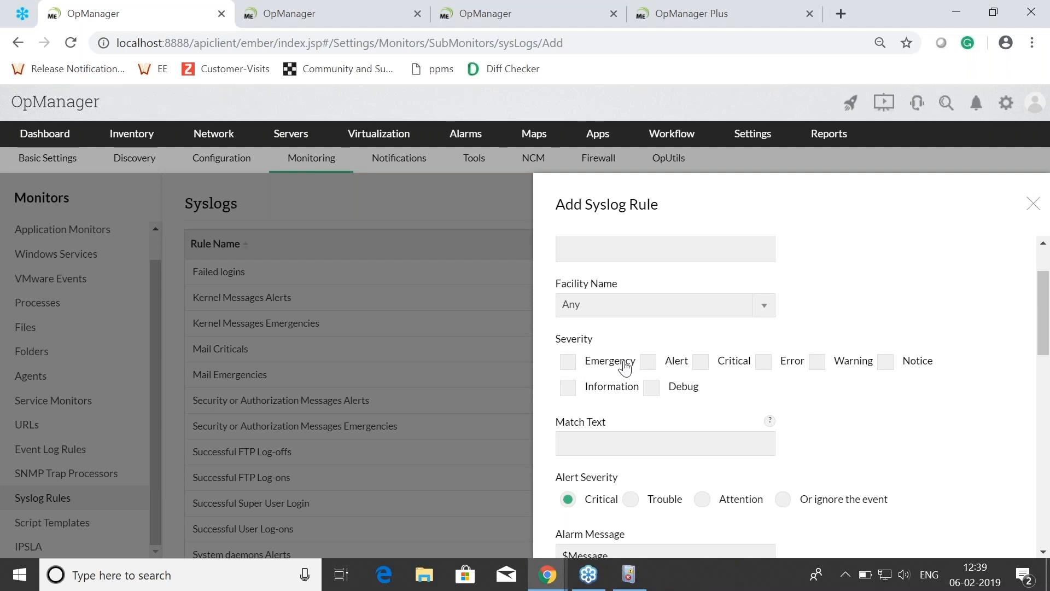
Step: Set the new syslog rule's alert severity to Attention
{"action": "scroll", "coordinate": [625, 367], "scroll_direction": "down", "scroll_amount": 1}
{"action": "scroll", "coordinate": [625, 367], "scroll_direction": "down", "scroll_amount": 2}
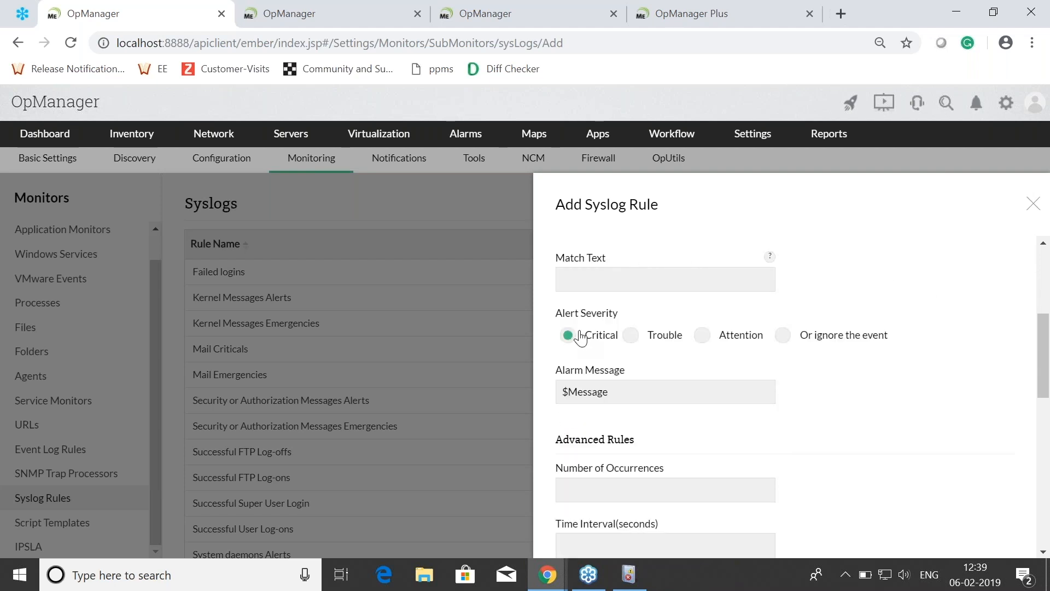
{"action": "left_click", "coordinate": [631, 335]}
{"action": "left_click", "coordinate": [701, 336]}
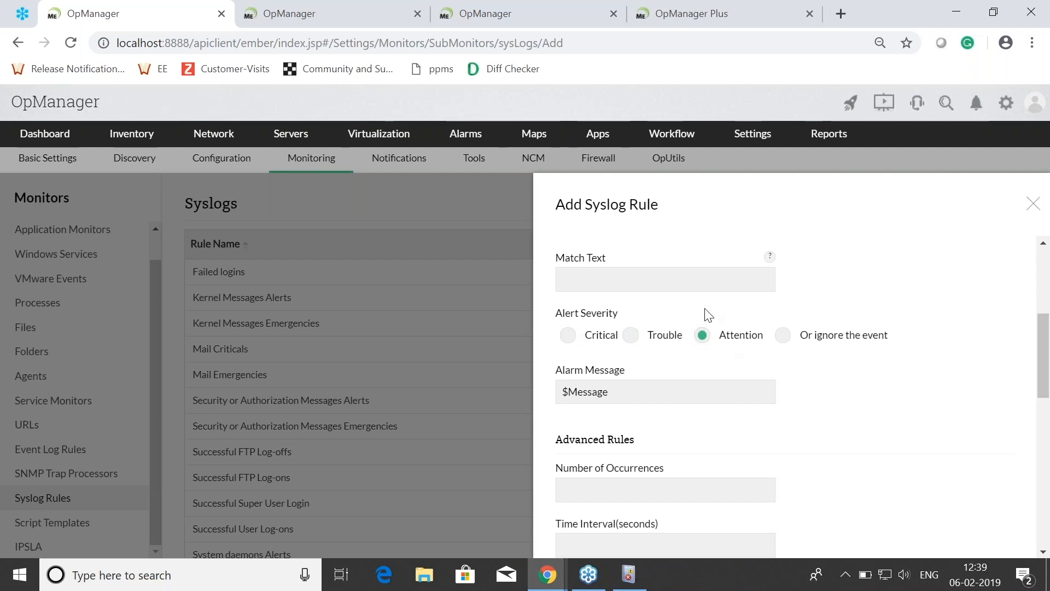
Step: Examine the new syslog rule's Match Text field and the advanced Number of Occurrences and Time Interval fields
{"action": "scroll", "coordinate": [632, 394], "scroll_direction": "down", "scroll_amount": 6}
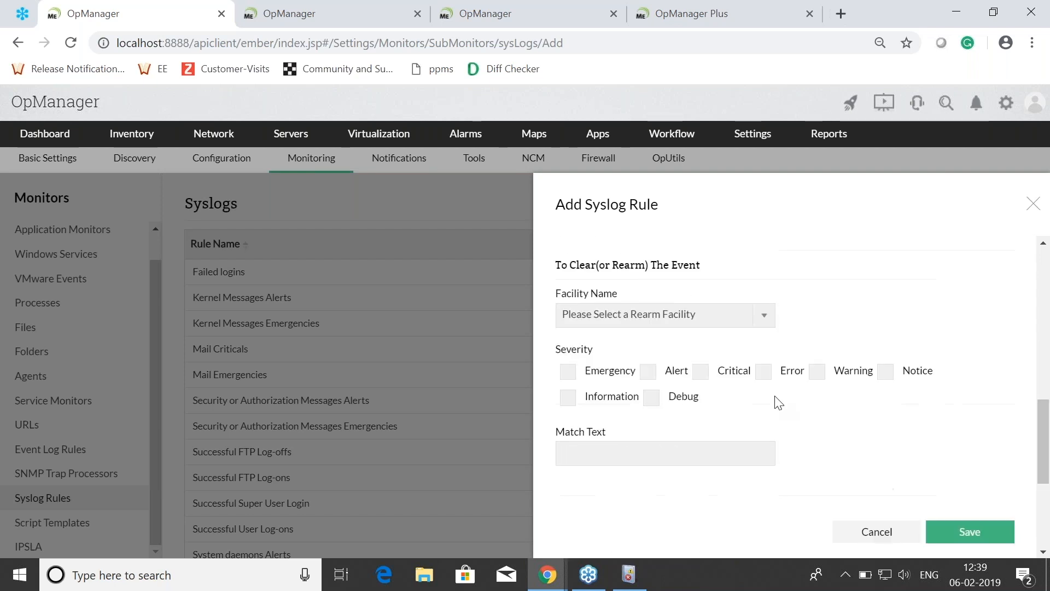
{"action": "scroll", "coordinate": [814, 445], "scroll_direction": "down", "scroll_amount": 3}
{"action": "scroll", "coordinate": [711, 432], "scroll_direction": "up", "scroll_amount": 9}
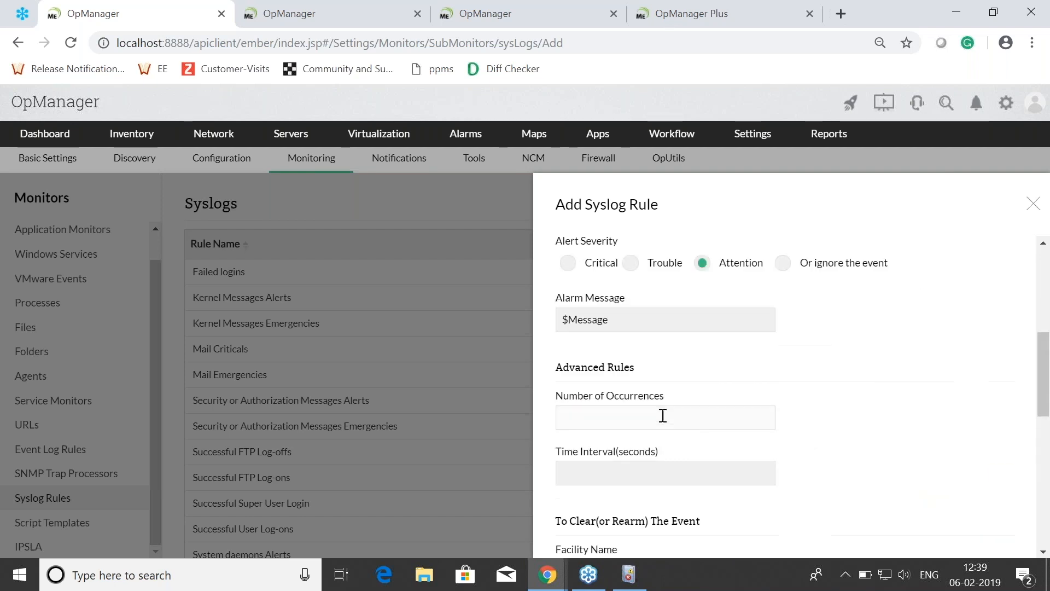
{"action": "left_click", "coordinate": [631, 292]}
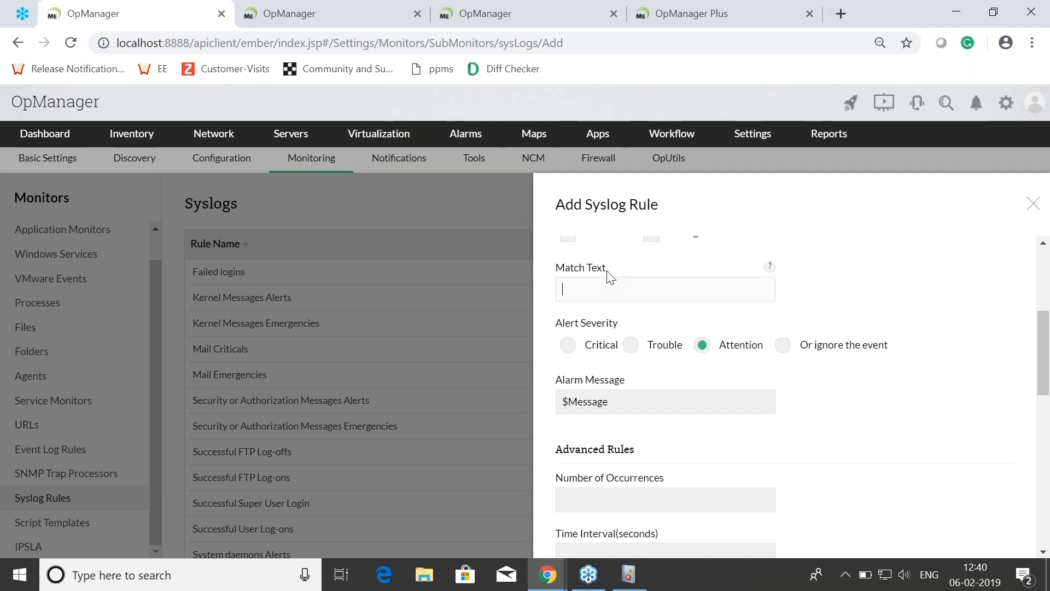
{"action": "scroll", "coordinate": [657, 347], "scroll_direction": "down", "scroll_amount": 4}
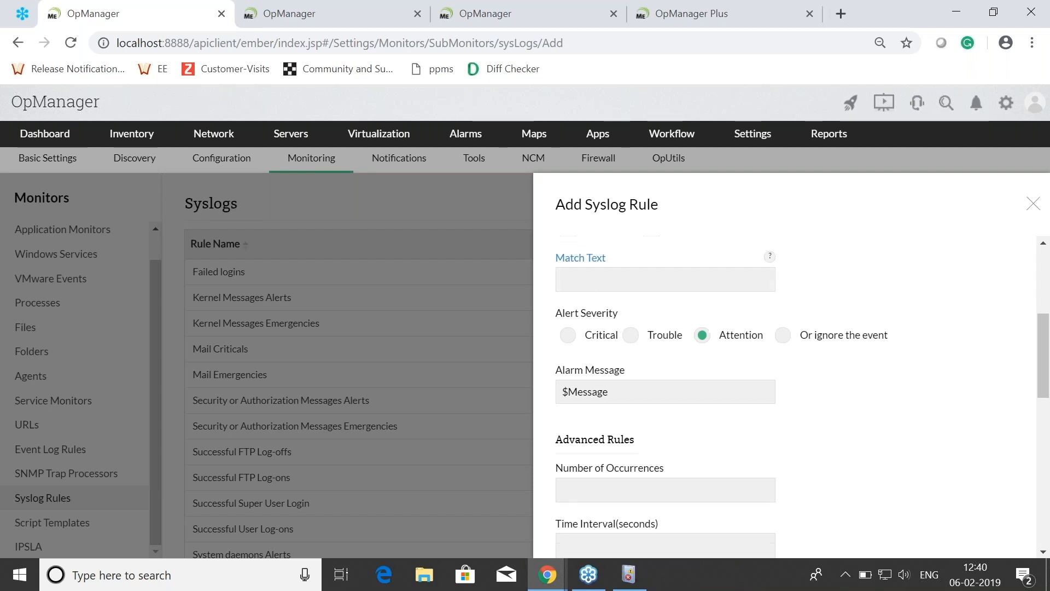
{"action": "scroll", "coordinate": [666, 351], "scroll_direction": "up", "scroll_amount": 1}
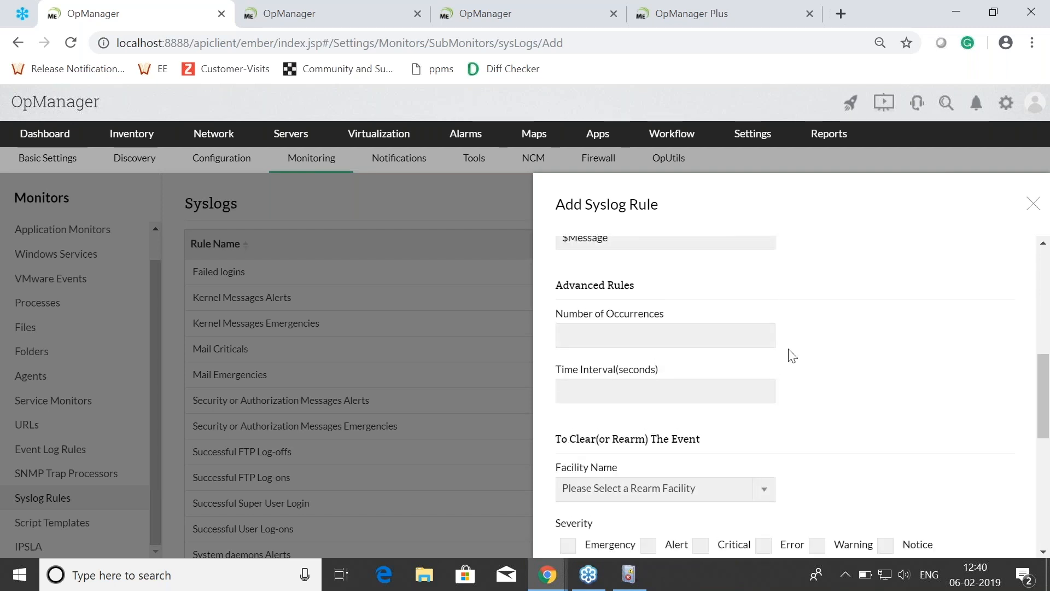
{"action": "left_click", "coordinate": [684, 335]}
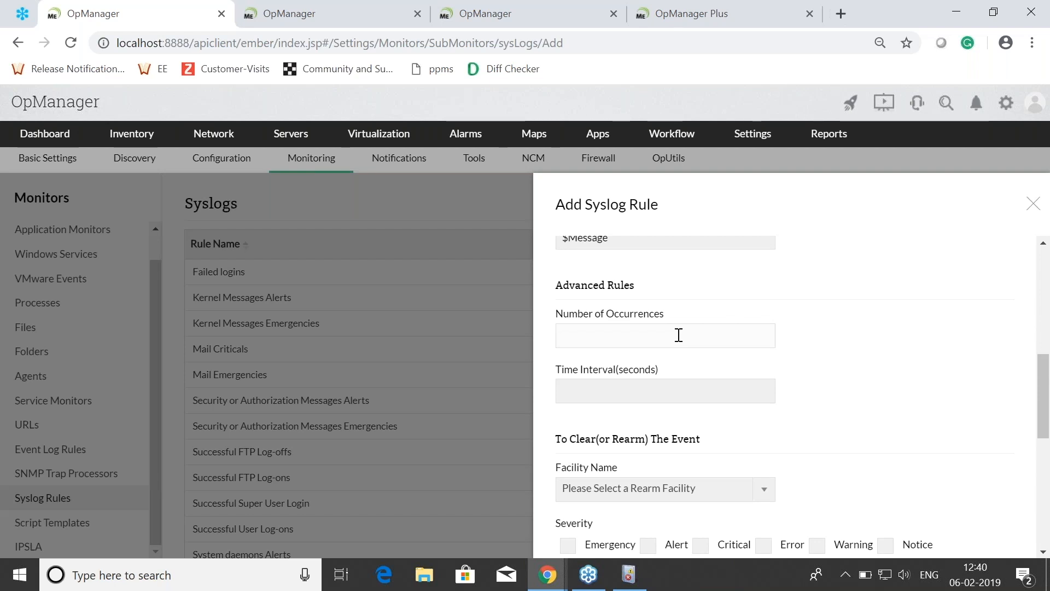
{"action": "left_click", "coordinate": [659, 395]}
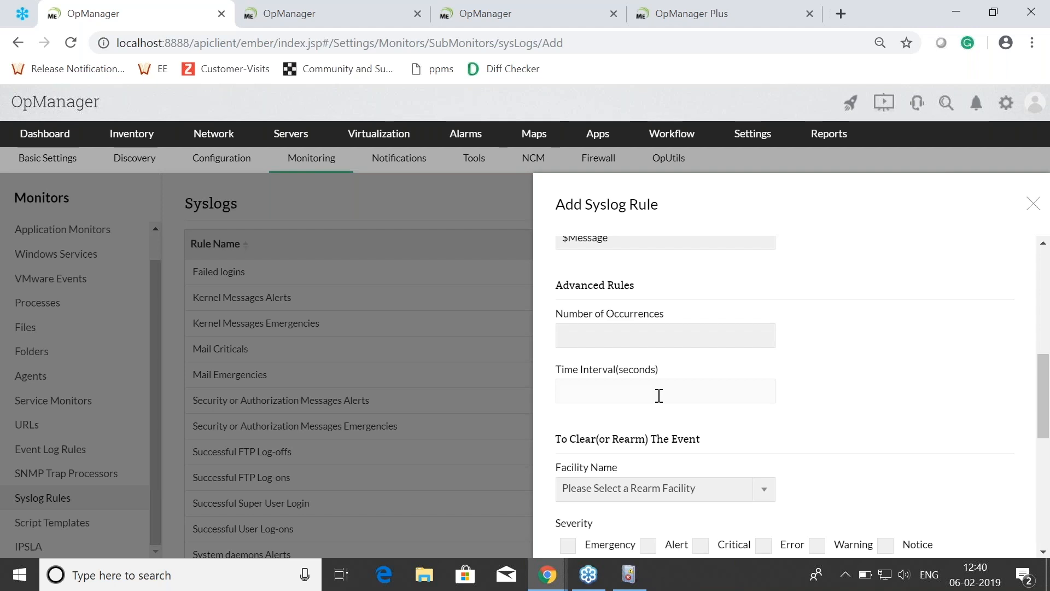
{"action": "left_click", "coordinate": [654, 347]}
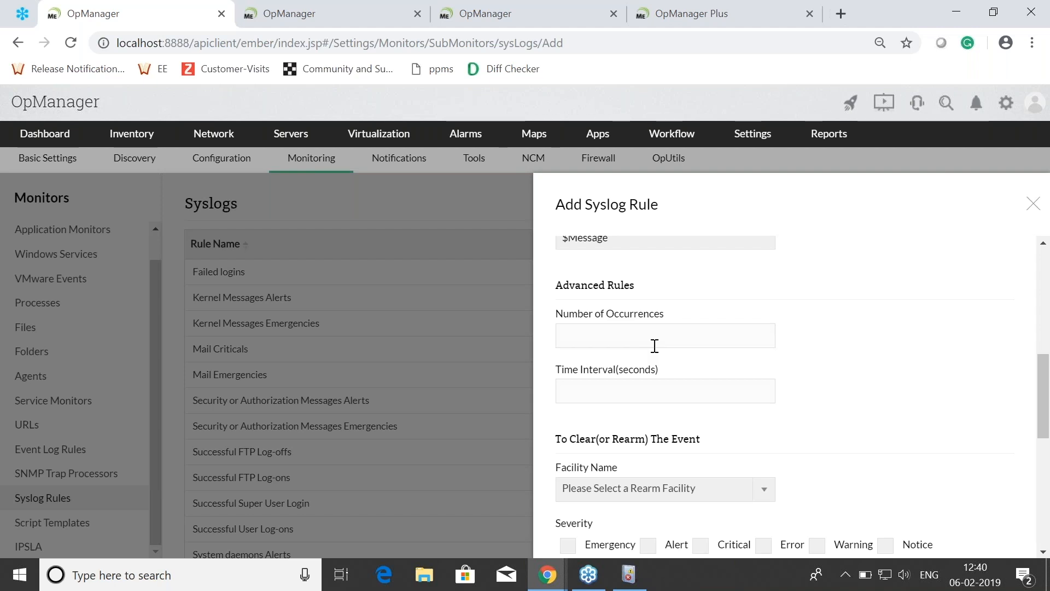
Step: View the facility, severity and match text options for clearing the event, and close the syslog rule form without saving
{"action": "scroll", "coordinate": [655, 347], "scroll_direction": "down", "scroll_amount": 3}
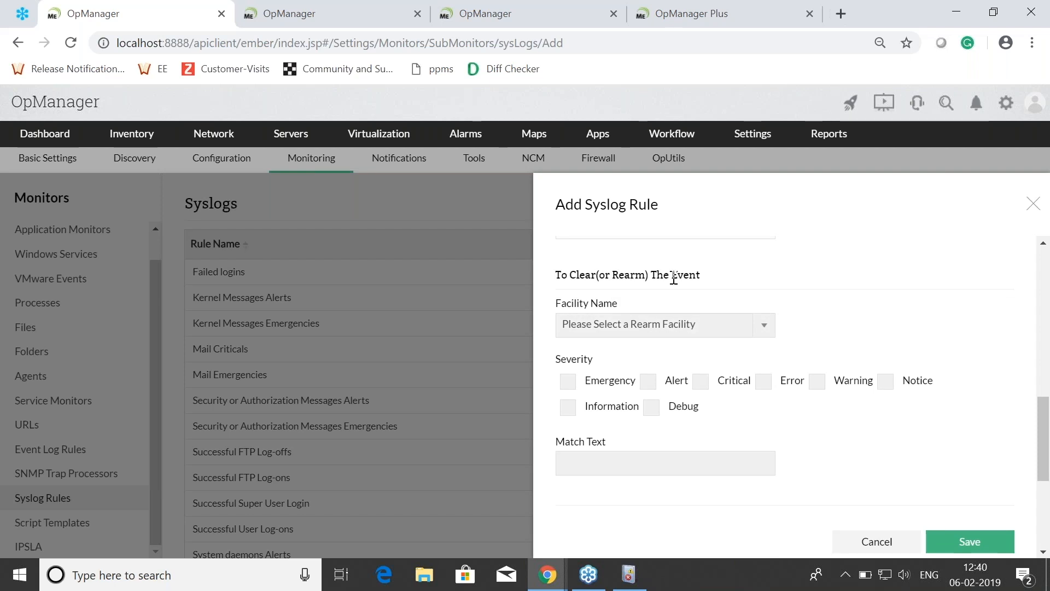
{"action": "left_click", "coordinate": [675, 330]}
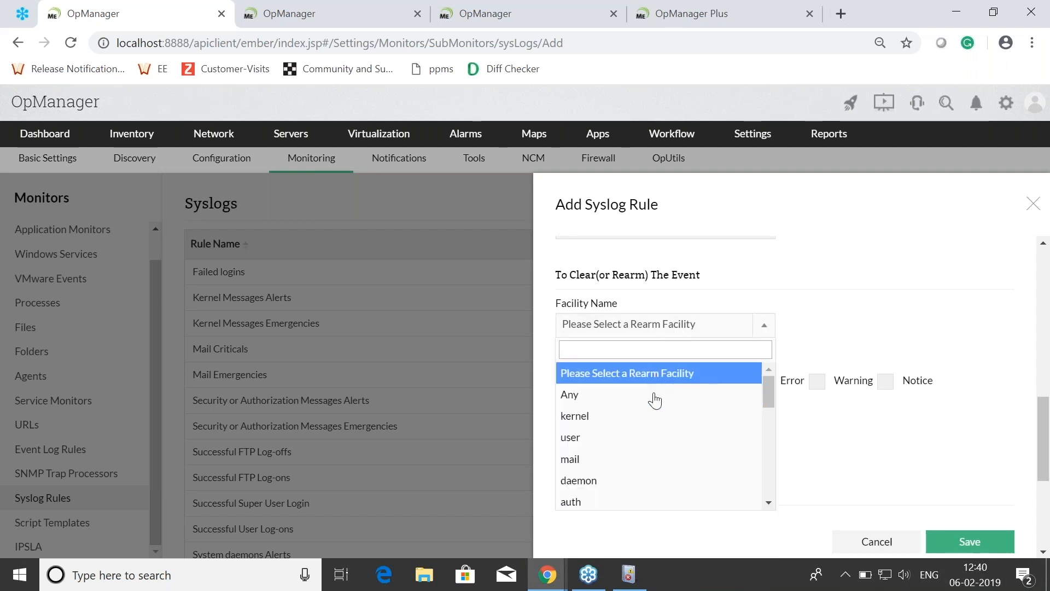
{"action": "left_click", "coordinate": [779, 390]}
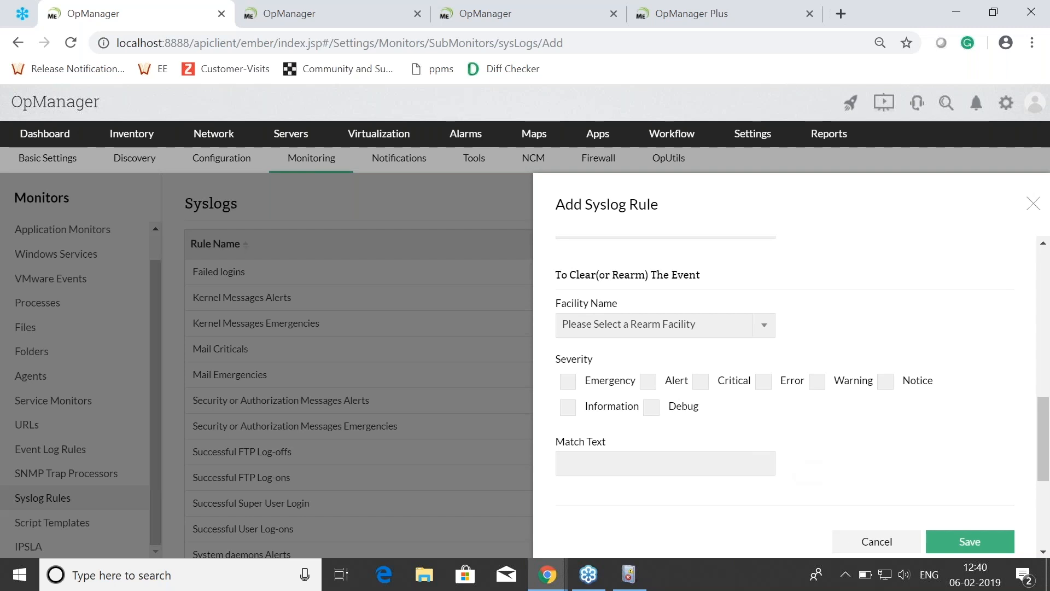
{"action": "scroll", "coordinate": [790, 468], "scroll_direction": "up", "scroll_amount": 5}
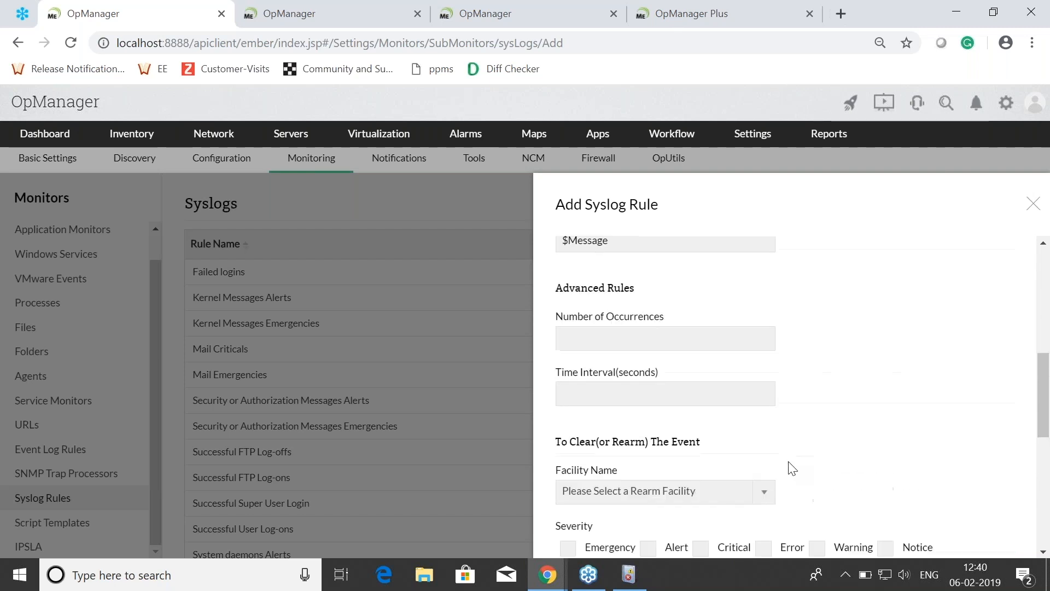
{"action": "scroll", "coordinate": [791, 467], "scroll_direction": "up", "scroll_amount": 4}
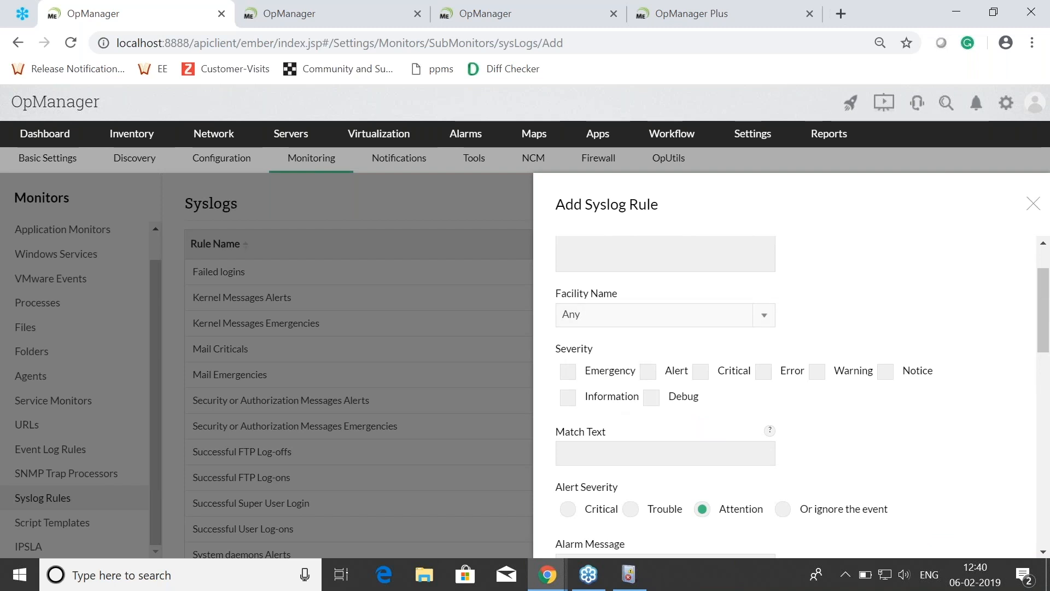
{"action": "scroll", "coordinate": [659, 350], "scroll_direction": "up", "scroll_amount": 2}
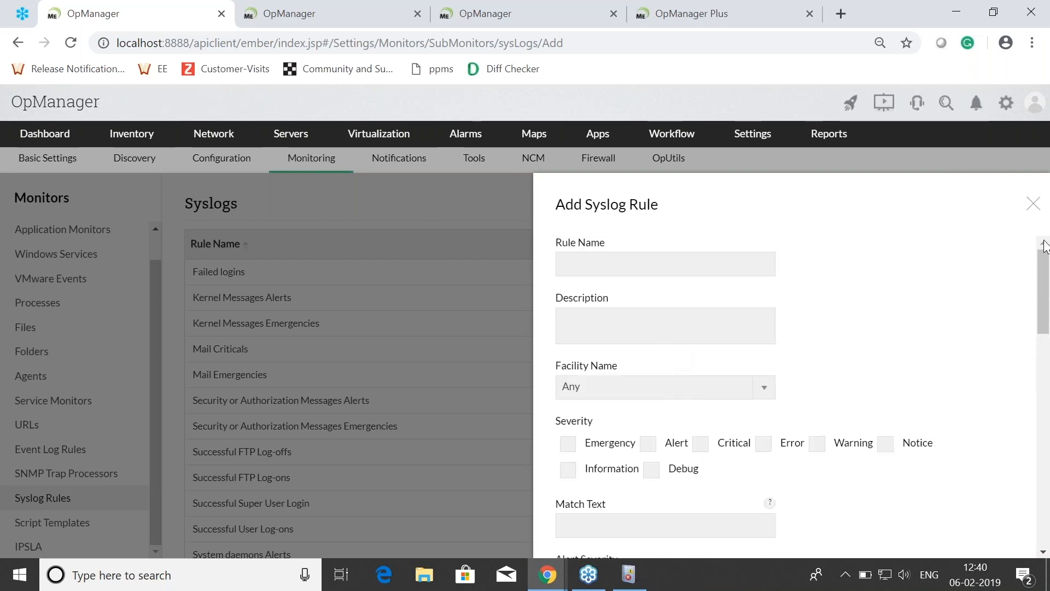
{"action": "left_click", "coordinate": [1033, 203]}
Step: Run the Syslog Viewer to capture incoming syslog messages, and stop it
{"action": "mouse_move", "coordinate": [753, 155]}
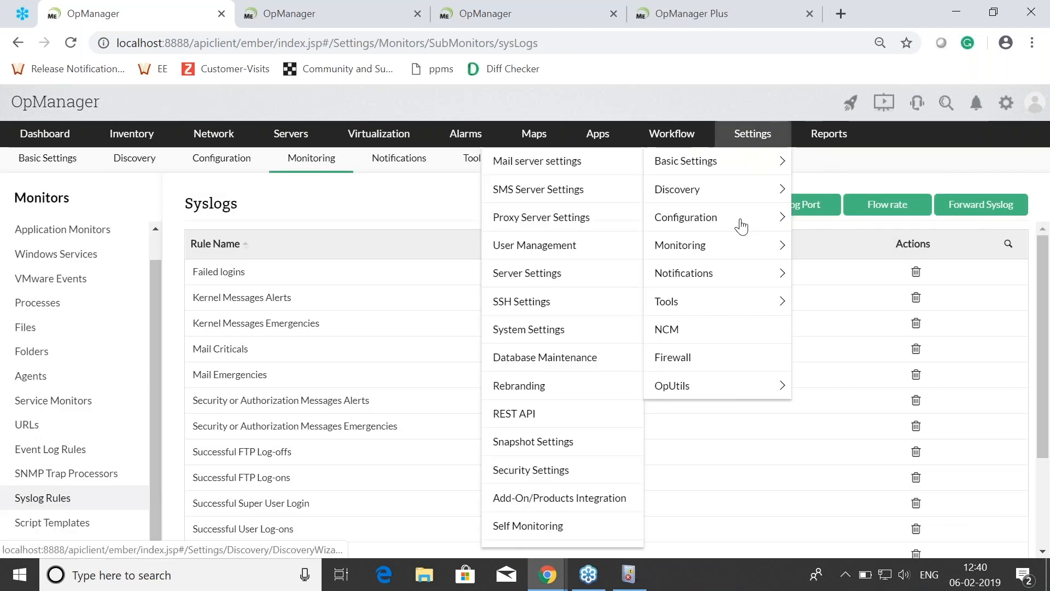
{"action": "left_click", "coordinate": [711, 301]}
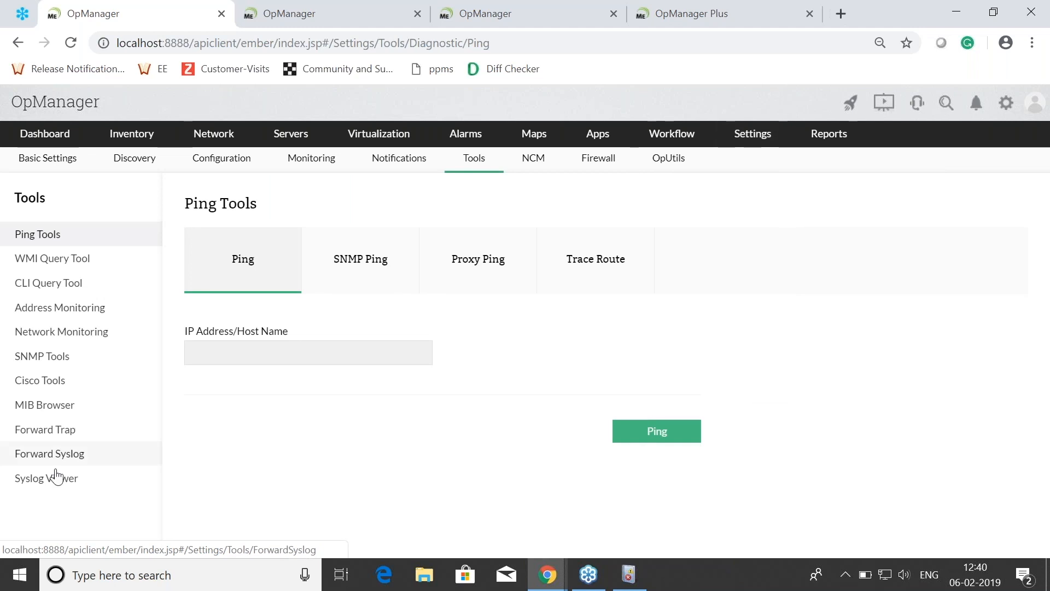
{"action": "left_click", "coordinate": [49, 478]}
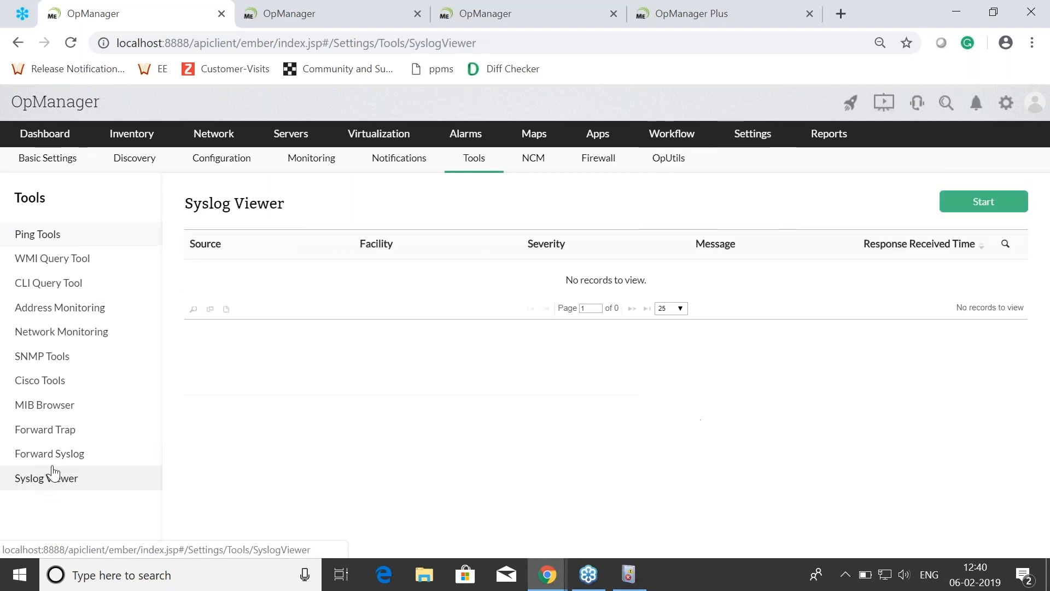
{"action": "left_click", "coordinate": [991, 204]}
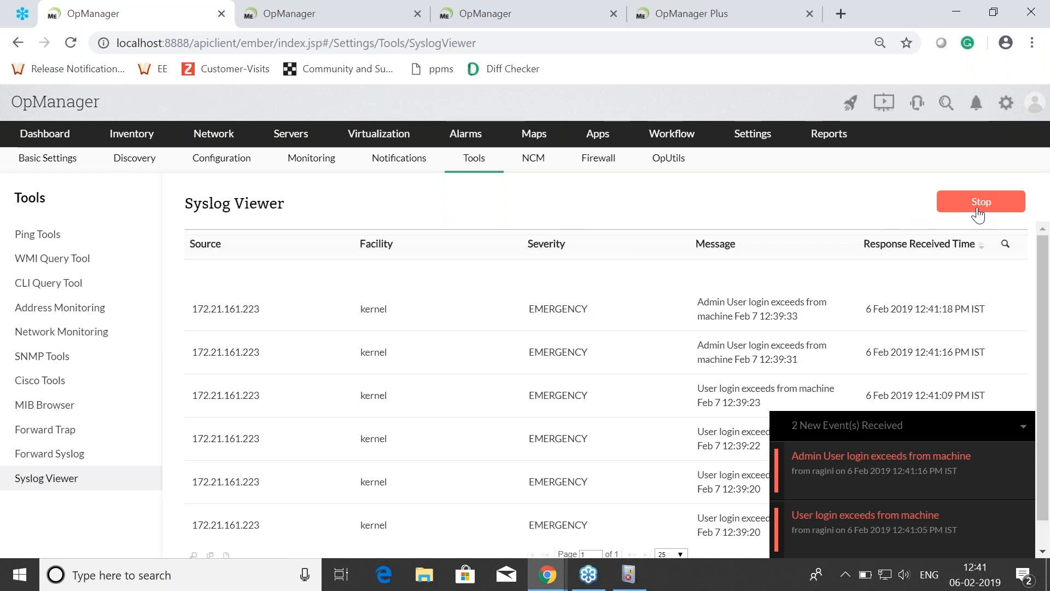
{"action": "left_click", "coordinate": [979, 204]}
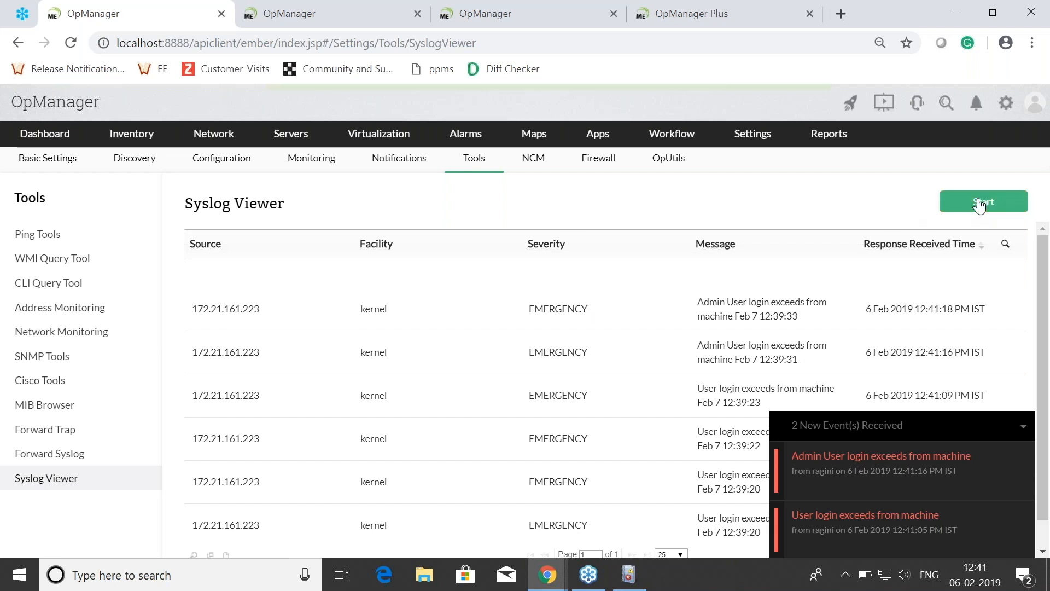
Step: Switch to the presentation and reveal the Syslog alarms slide's points on filtering and clearing alarms and identifying the flow rate
{"action": "key", "text": "alt+Tab"}
{"action": "key", "text": "alt+Tab"}
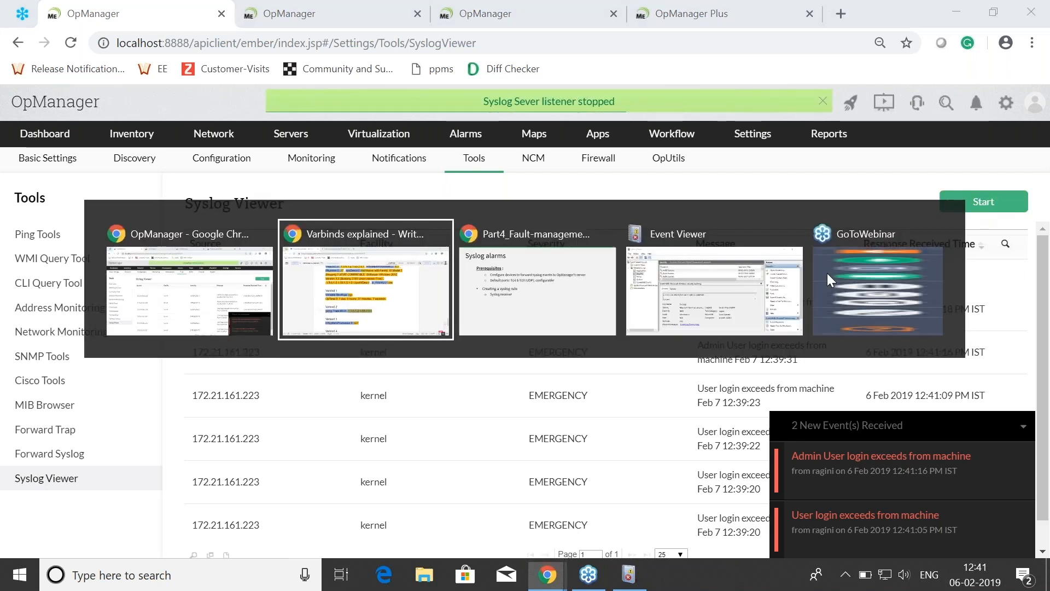
{"action": "left_click", "coordinate": [658, 362]}
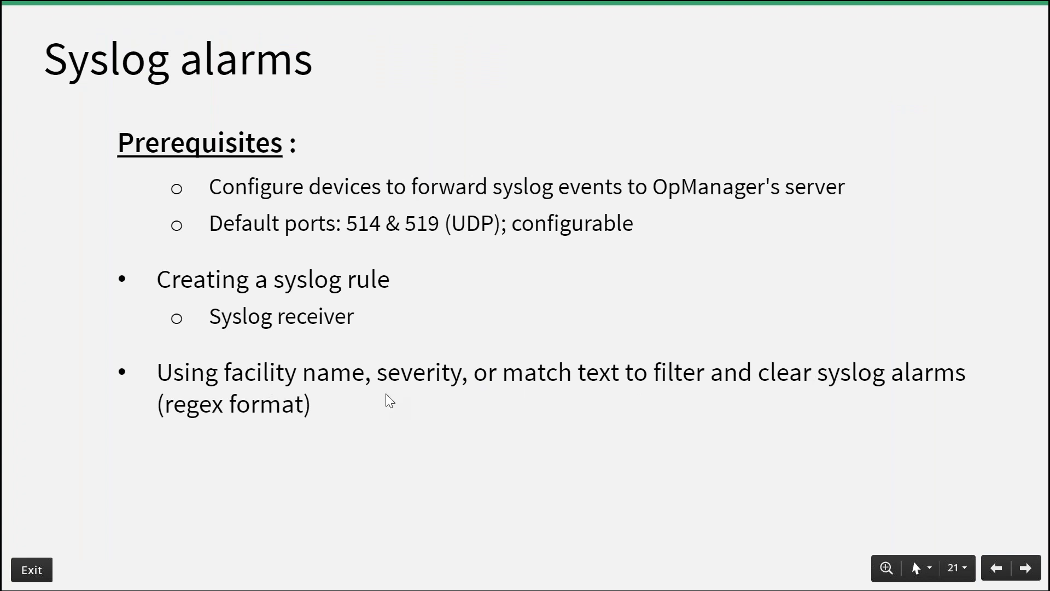
{"action": "left_click", "coordinate": [424, 425]}
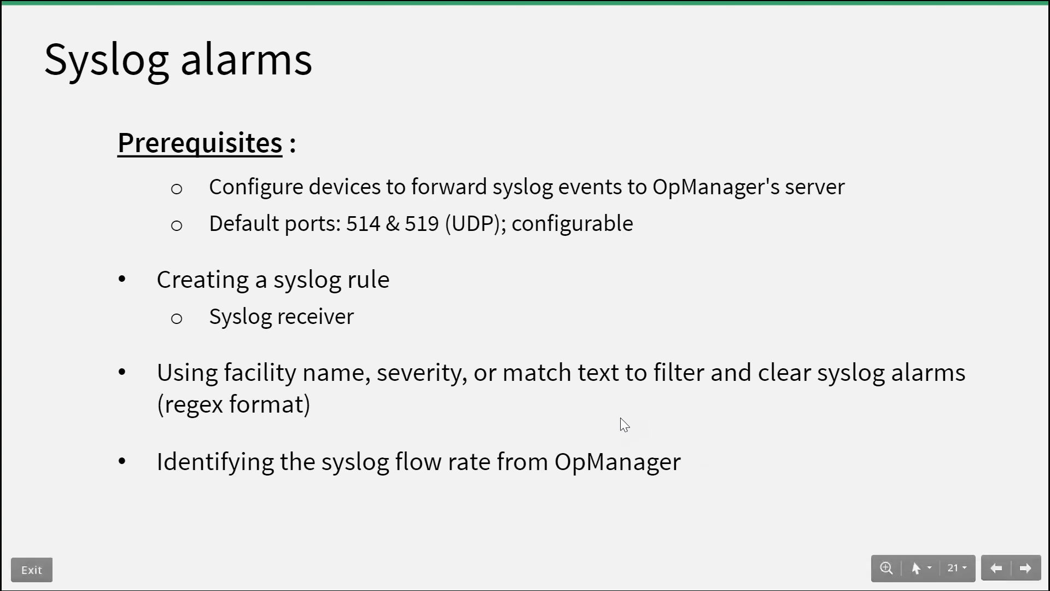
Step: Return to OpManager and collapse the new-events notification
{"action": "key", "text": "alt+Tab"}
{"action": "key", "text": "alt+Tab"}
{"action": "key", "text": "Tab"}
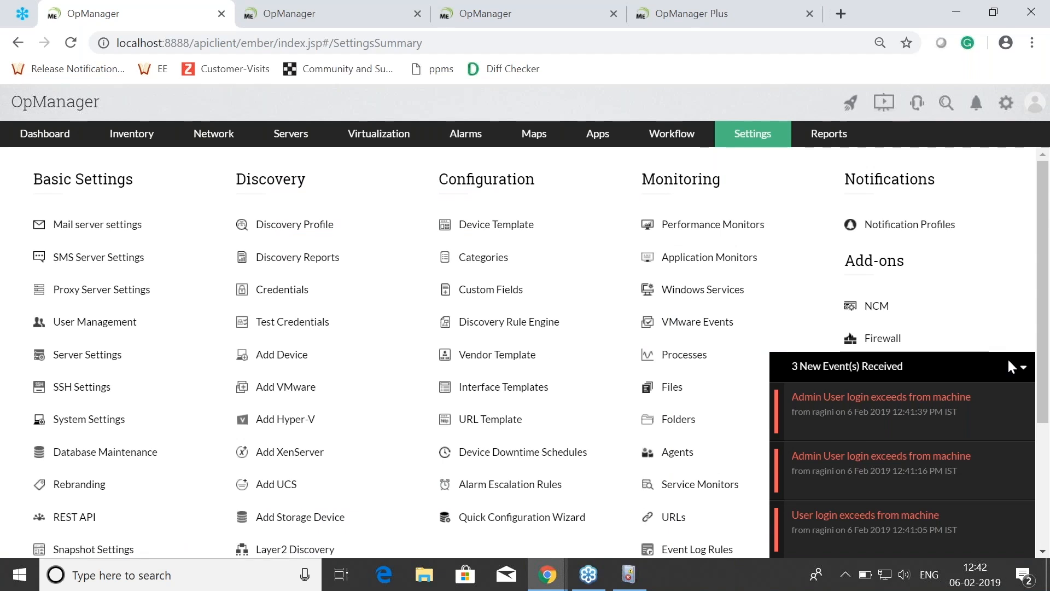
{"action": "key", "text": "alt+Tab"}
{"action": "left_click", "coordinate": [1020, 372]}
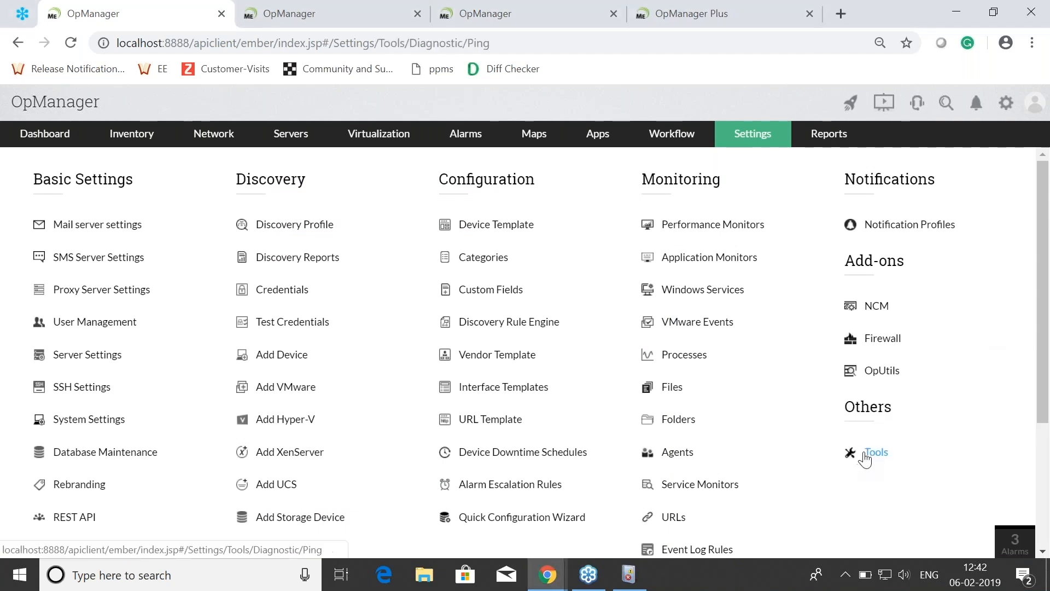
Step: Open the Syslog Rules page in the monitoring settings
{"action": "left_click", "coordinate": [870, 454]}
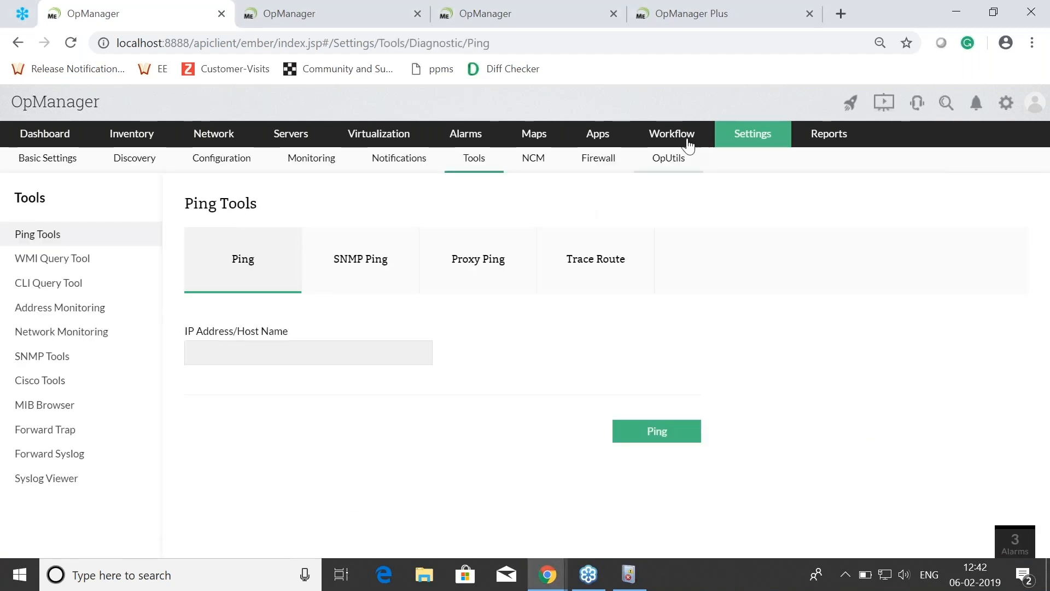
{"action": "mouse_move", "coordinate": [746, 135]}
{"action": "left_click", "coordinate": [728, 220]}
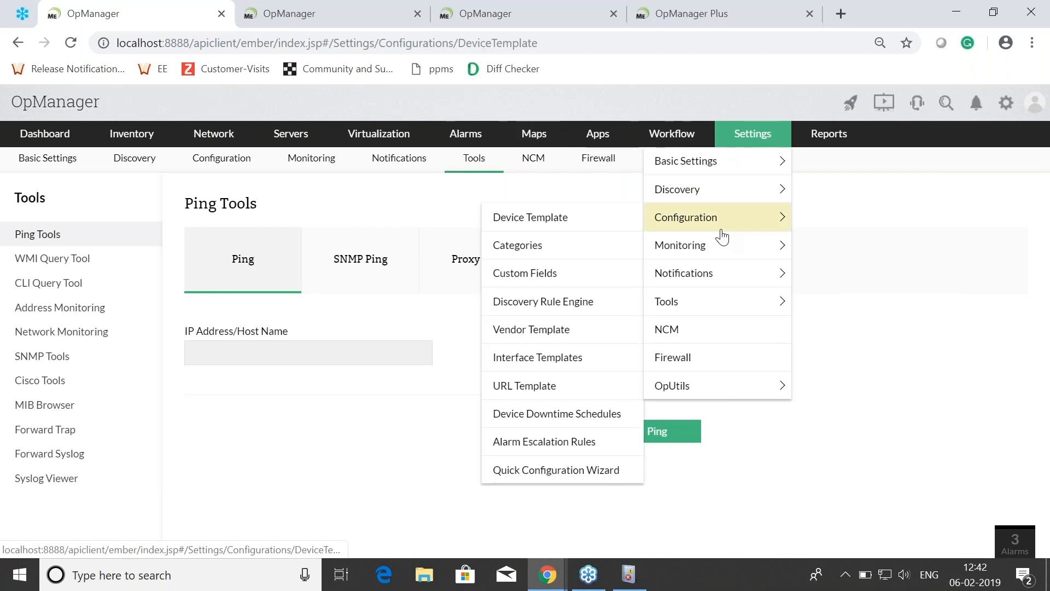
{"action": "left_click", "coordinate": [713, 249]}
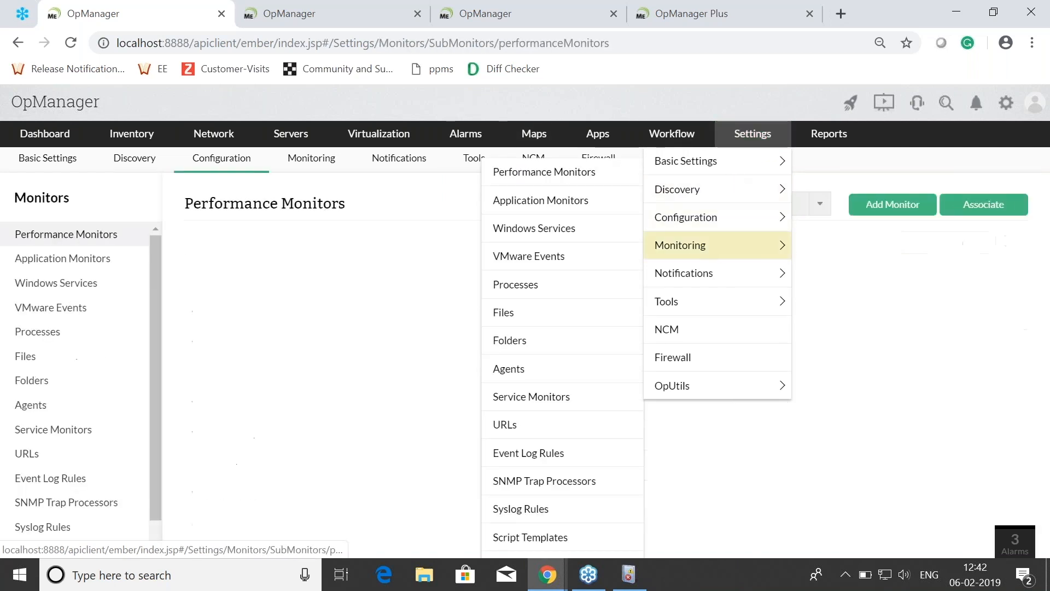
{"action": "scroll", "coordinate": [55, 498], "scroll_direction": "down", "scroll_amount": 1}
{"action": "left_click", "coordinate": [64, 497]}
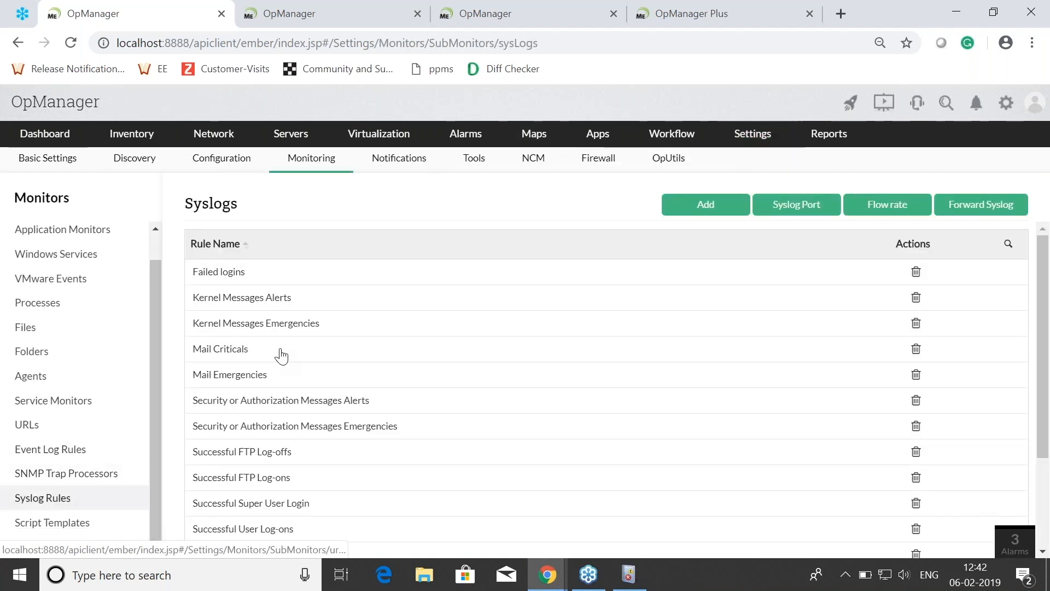
Step: Check the syslog flow rate and the Syslog Port setting, and close the port configuration without saving
{"action": "left_click", "coordinate": [885, 208]}
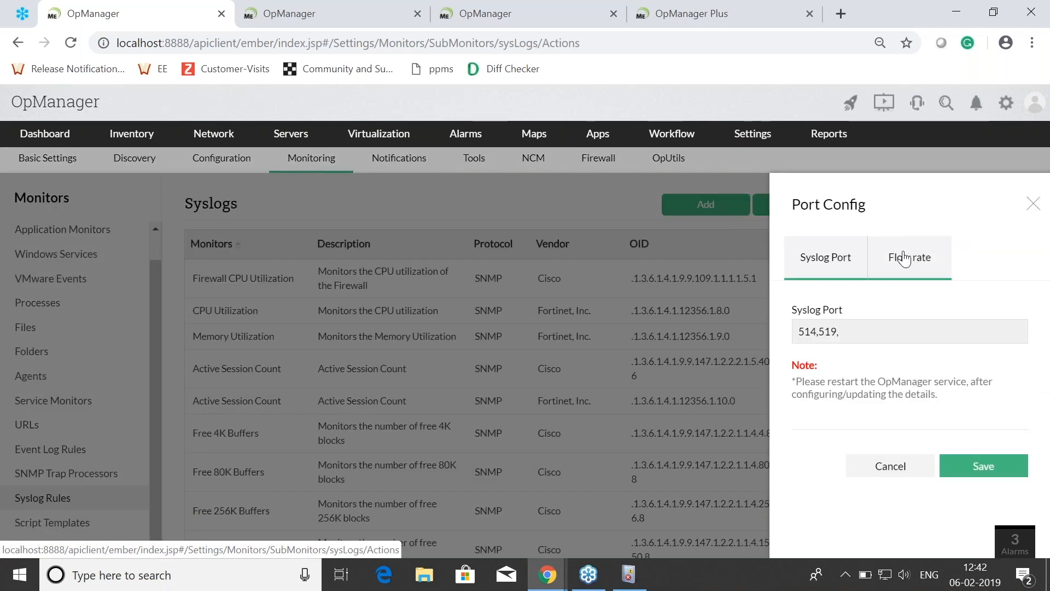
{"action": "left_click", "coordinate": [906, 257]}
{"action": "left_click", "coordinate": [851, 265]}
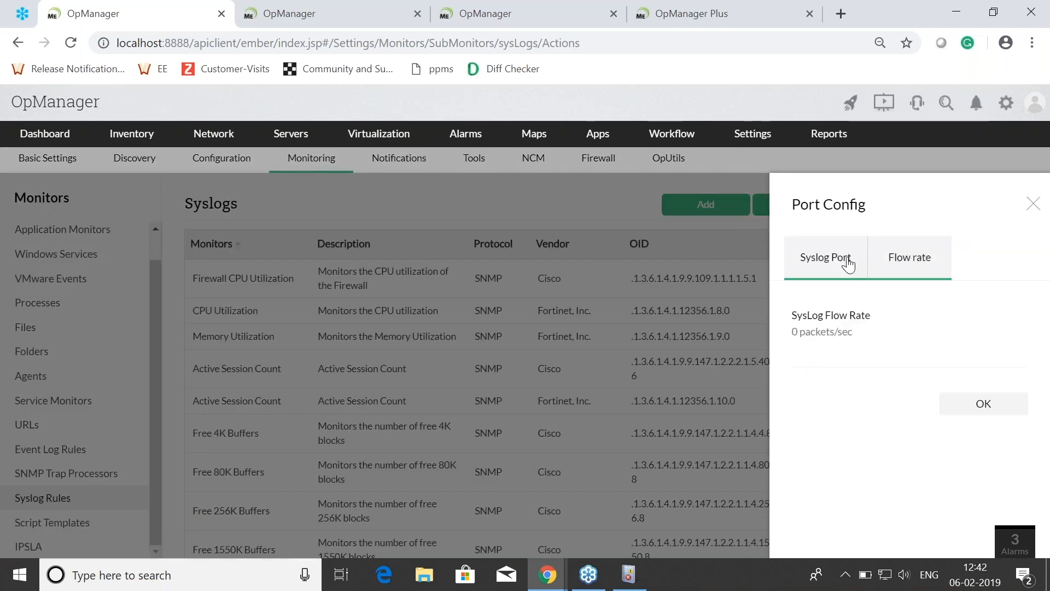
{"action": "left_click", "coordinate": [881, 332]}
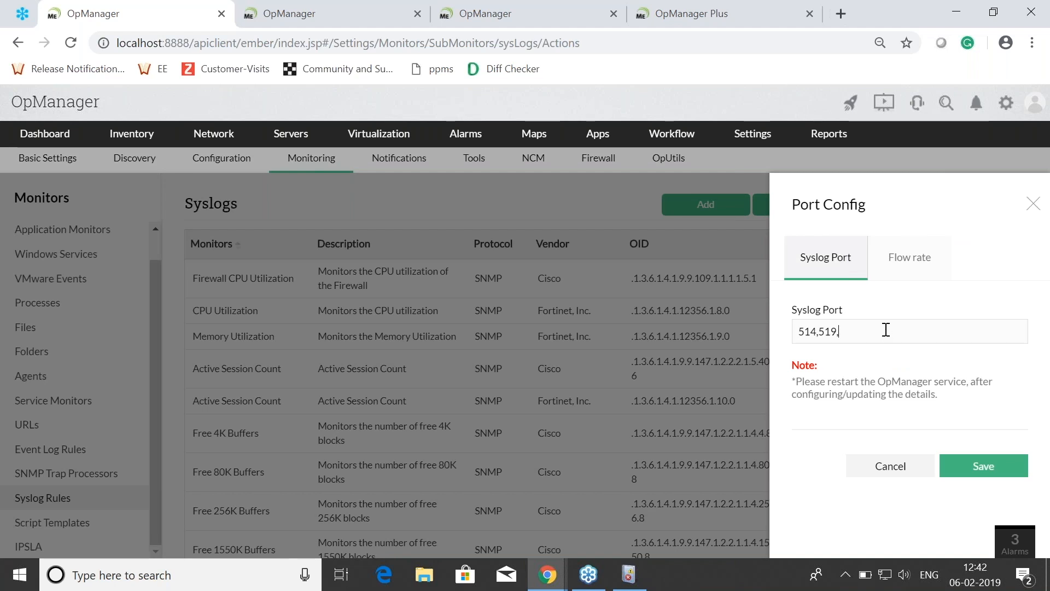
{"action": "left_click_drag", "start_coordinate": [868, 328], "coordinate": [792, 323]}
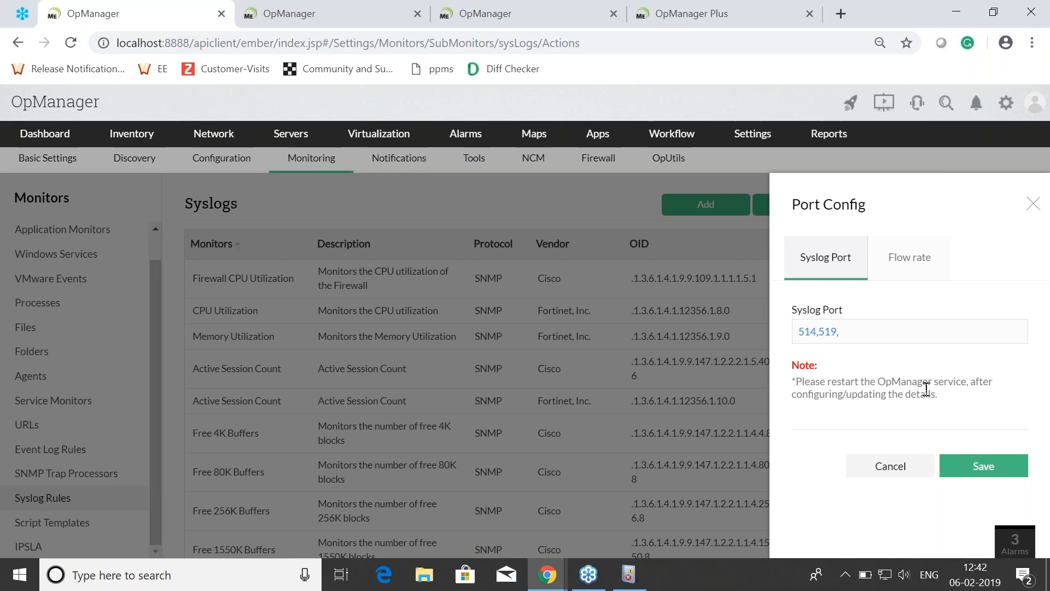
{"action": "left_click", "coordinate": [908, 284]}
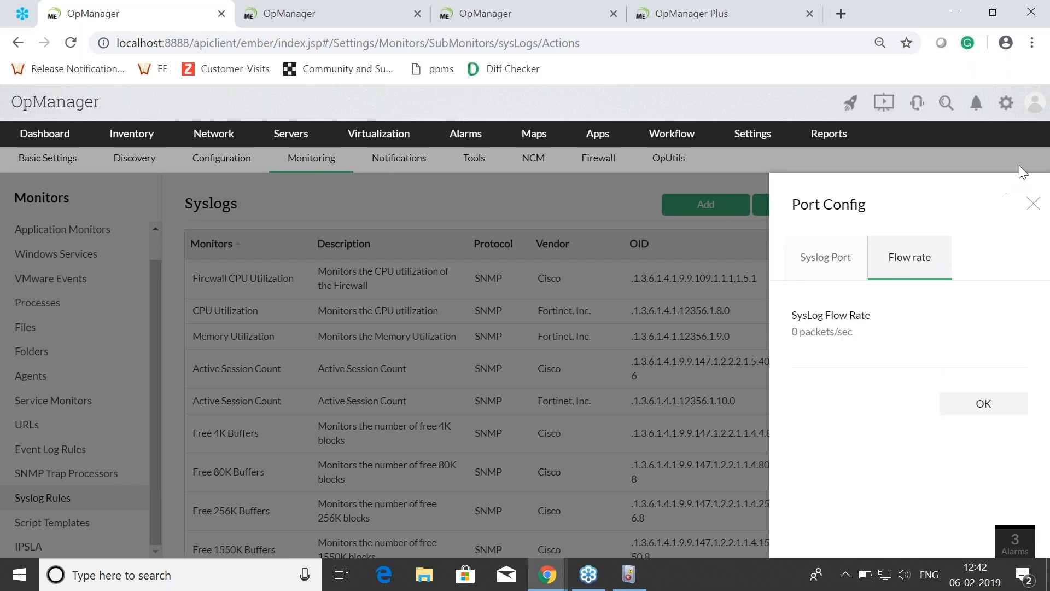
{"action": "left_click", "coordinate": [1041, 530]}
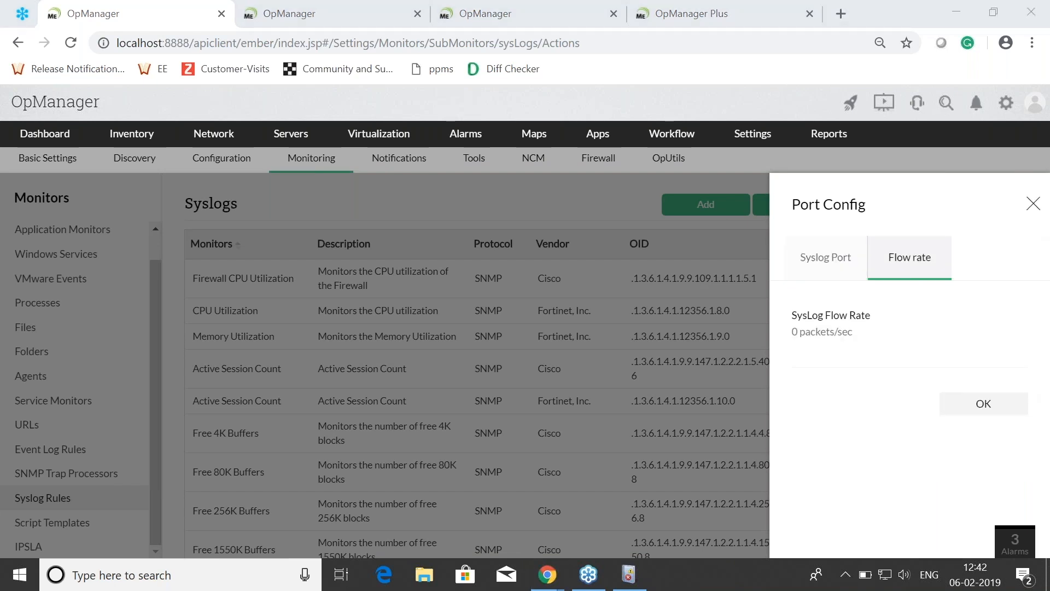
{"action": "left_click", "coordinate": [1027, 214]}
{"action": "left_click", "coordinate": [1026, 214]}
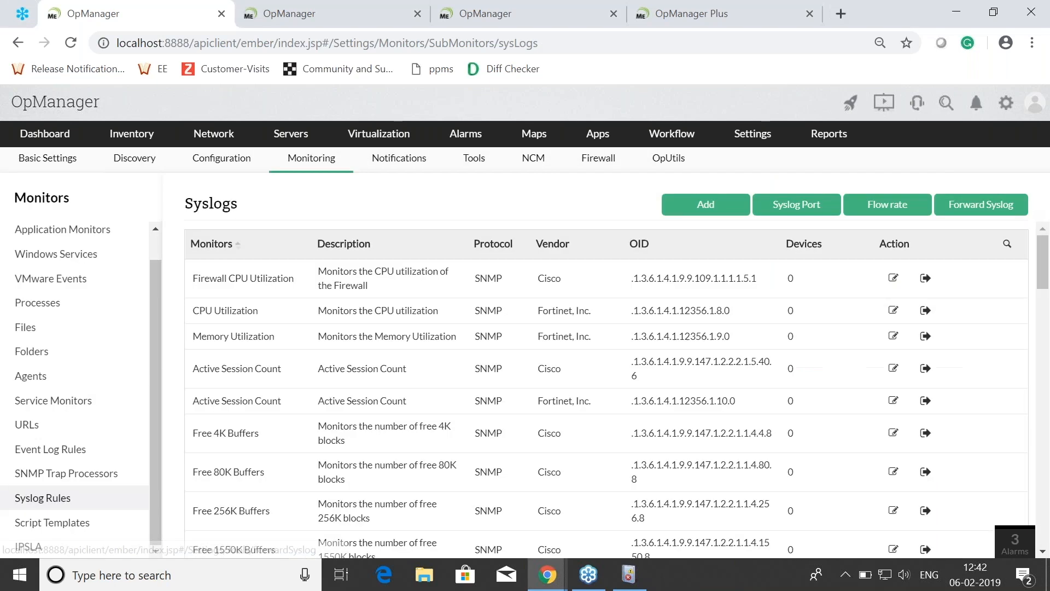
Step: Open Forward Syslog, view the Add Destination form for host and port, and cancel it
{"action": "left_click", "coordinate": [984, 204]}
{"action": "left_click", "coordinate": [883, 210]}
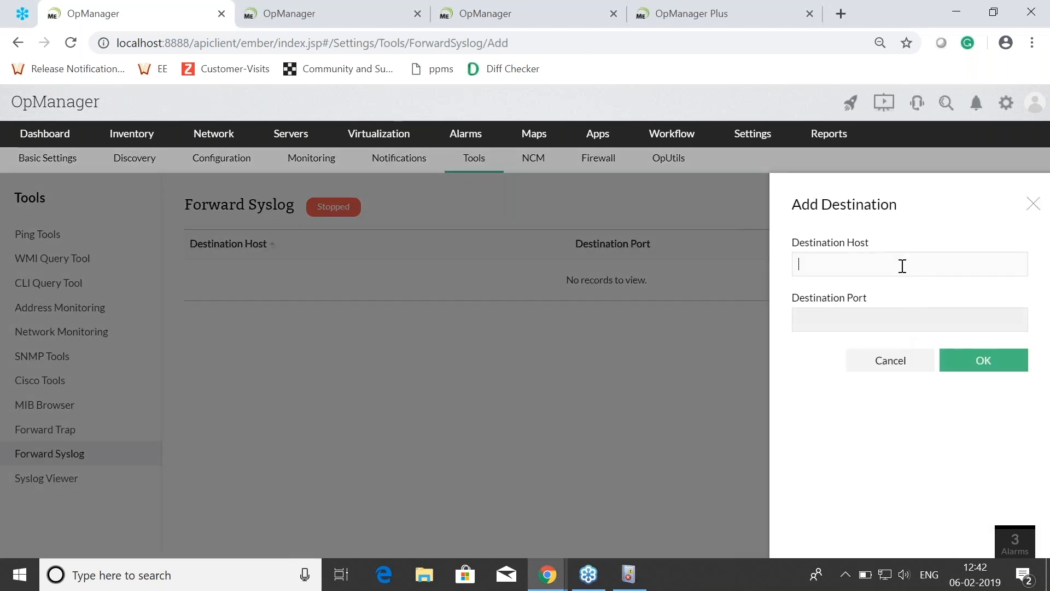
{"action": "left_click", "coordinate": [896, 363]}
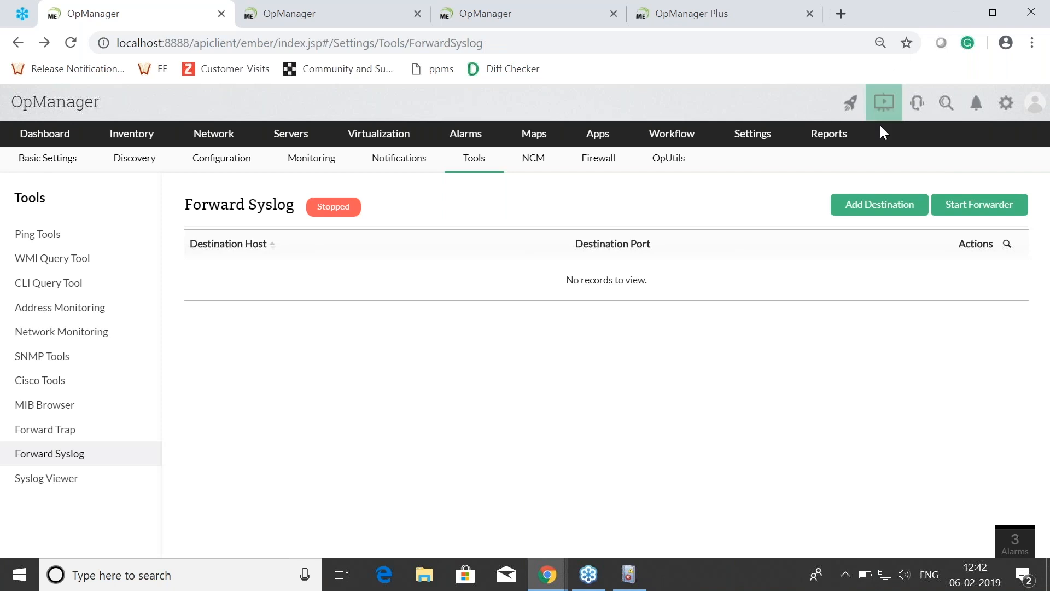
Step: Switch to the presentation and advance from the Syslog alarms slide to the Notification profiles in OpManager slide
{"action": "key", "text": "alt+Tab"}
{"action": "key", "text": "alt+Tab"}
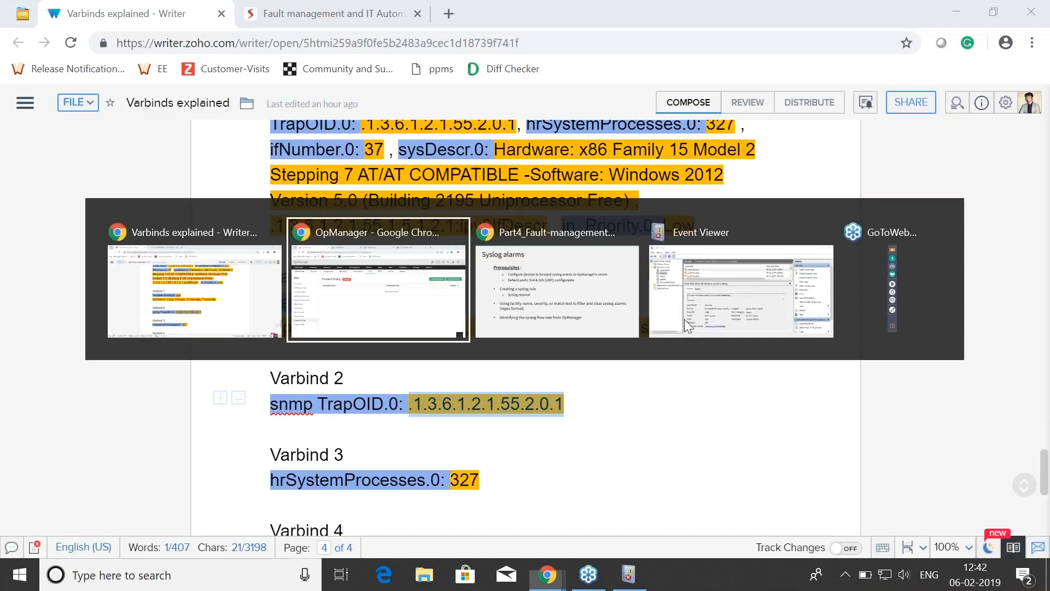
{"action": "key", "text": "alt+Tab"}
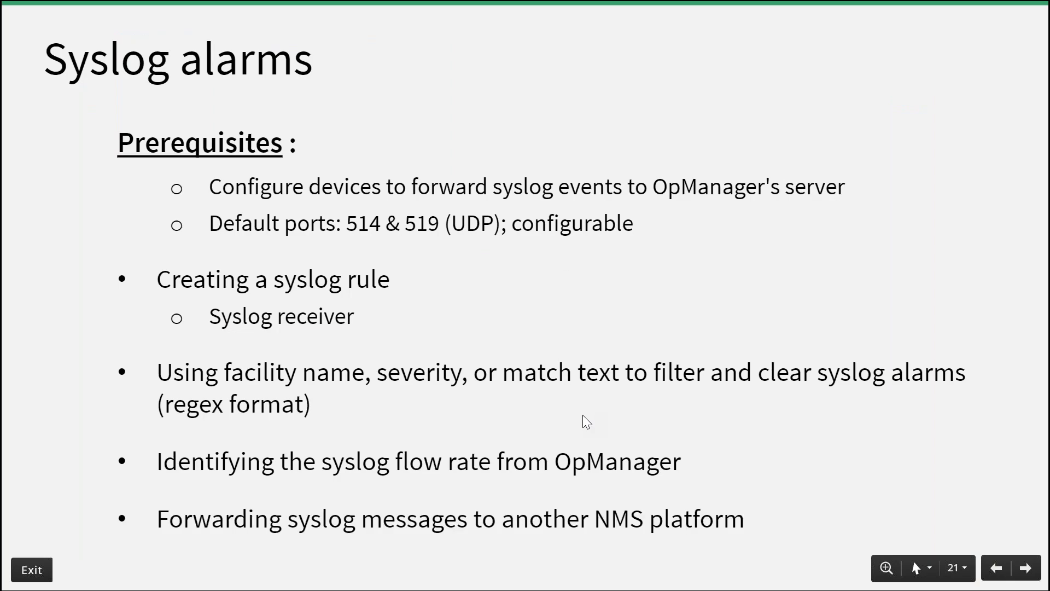
{"action": "key", "text": "Right"}
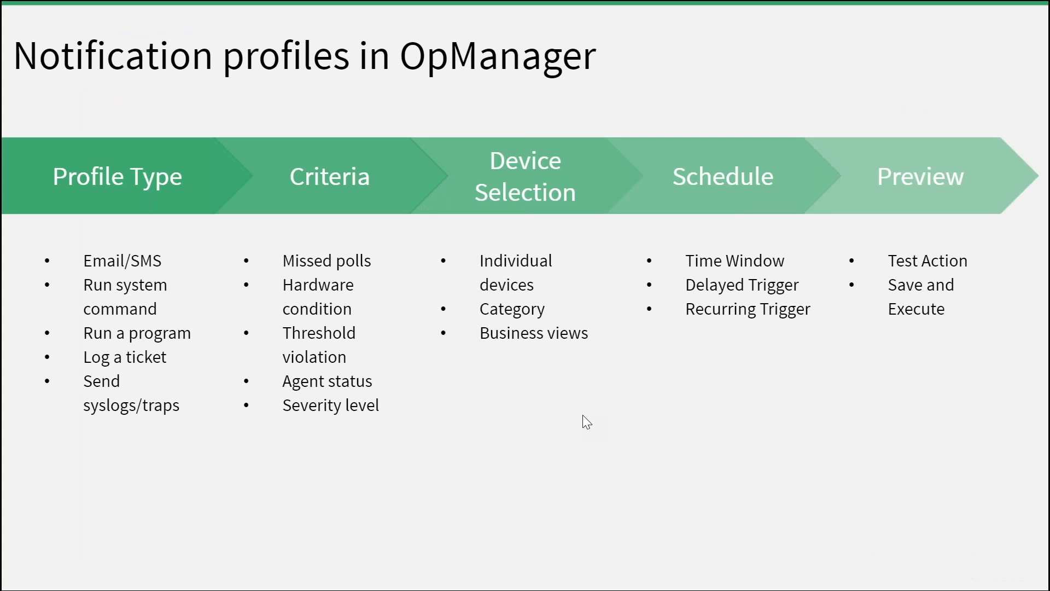
Step: Return to OpManager and open the All Alarms list
{"action": "key", "text": "super"}
{"action": "key", "text": "alt+Tab"}
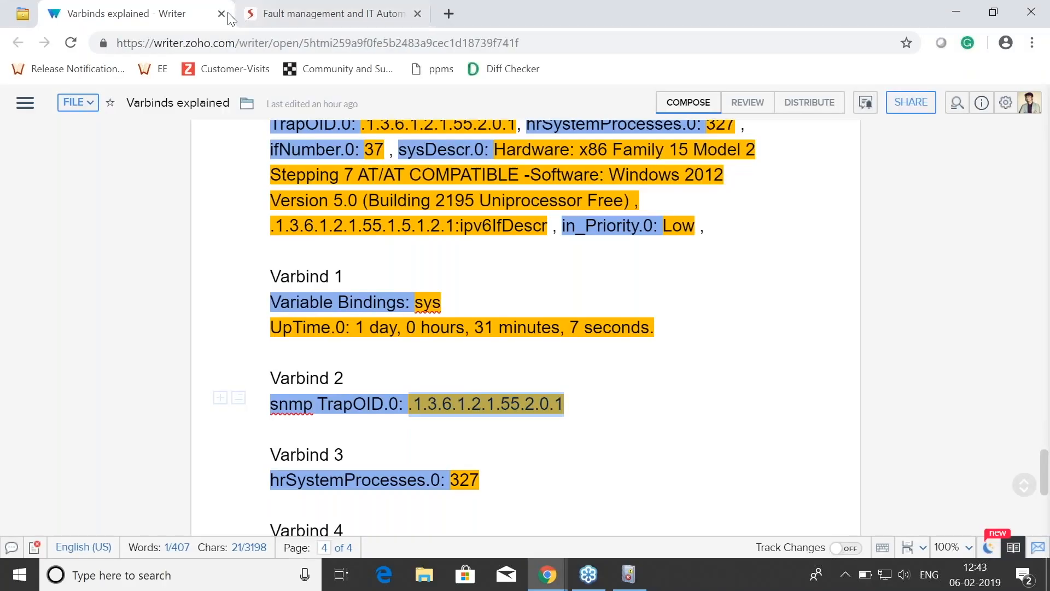
{"action": "key", "text": "alt+Tab"}
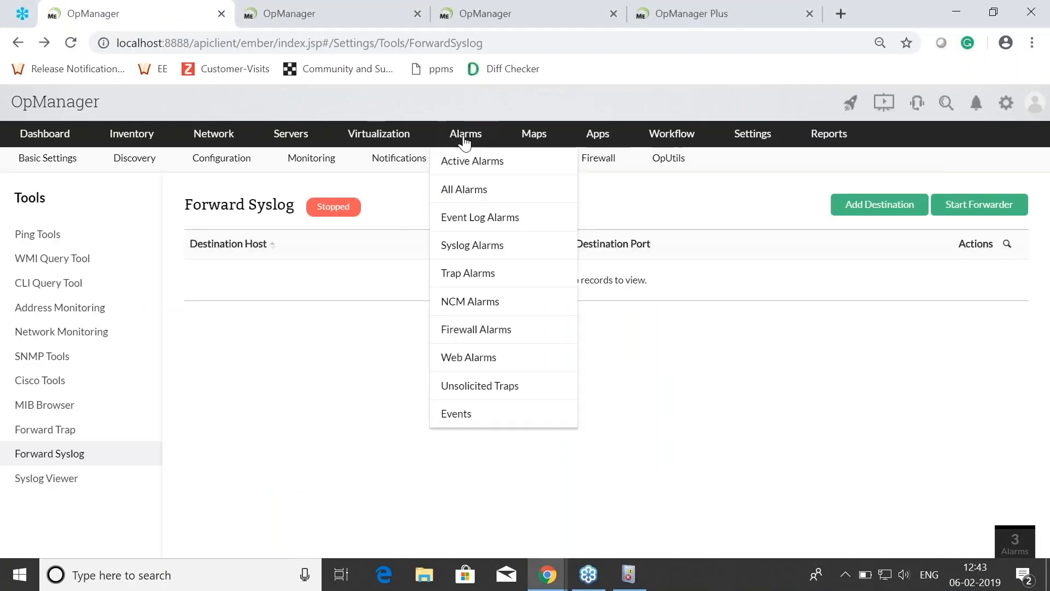
{"action": "left_click", "coordinate": [466, 134]}
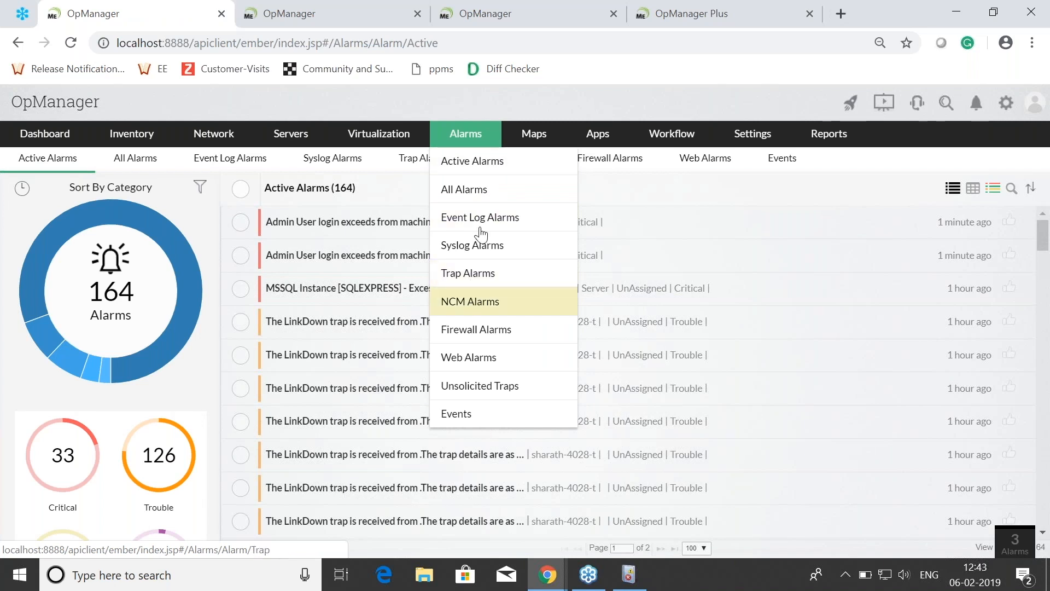
{"action": "left_click", "coordinate": [482, 191]}
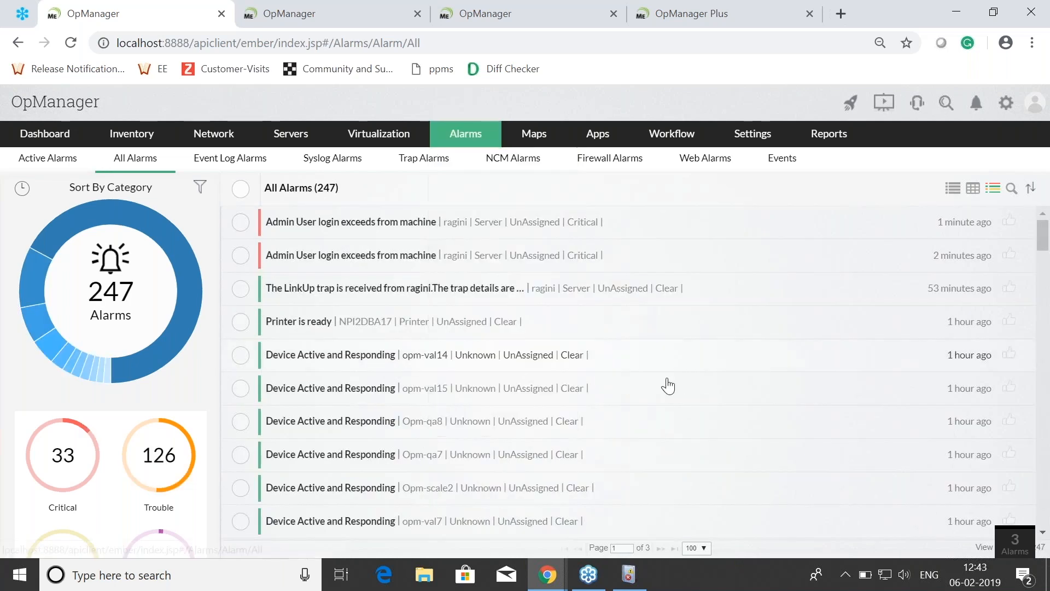
Step: Look through the alarms and severity summary, and filter the list to Trouble alarms
{"action": "scroll", "coordinate": [445, 394], "scroll_direction": "down", "scroll_amount": 15}
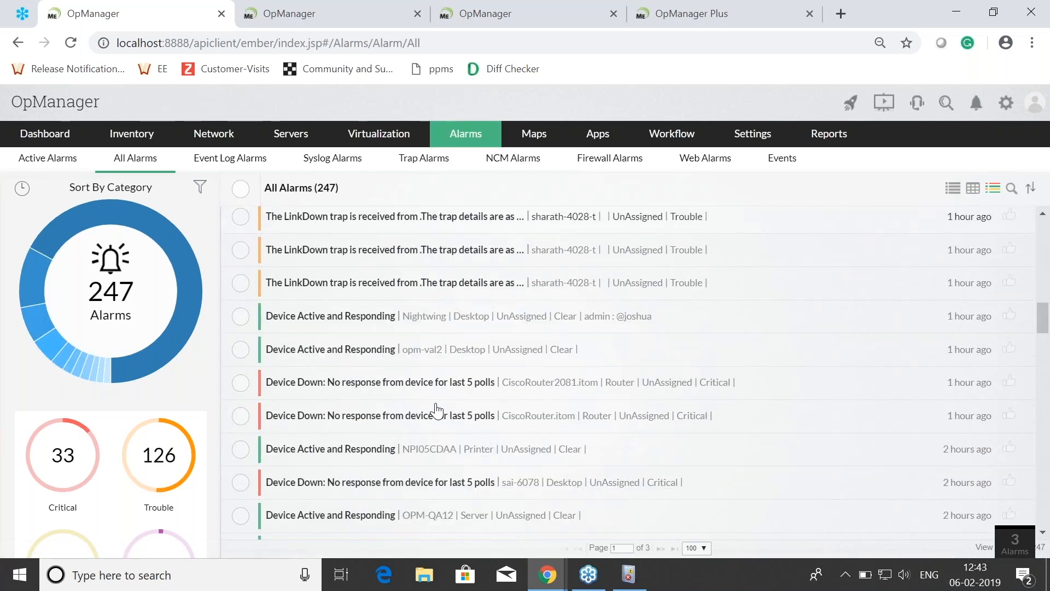
{"action": "scroll", "coordinate": [438, 410], "scroll_direction": "down", "scroll_amount": 3}
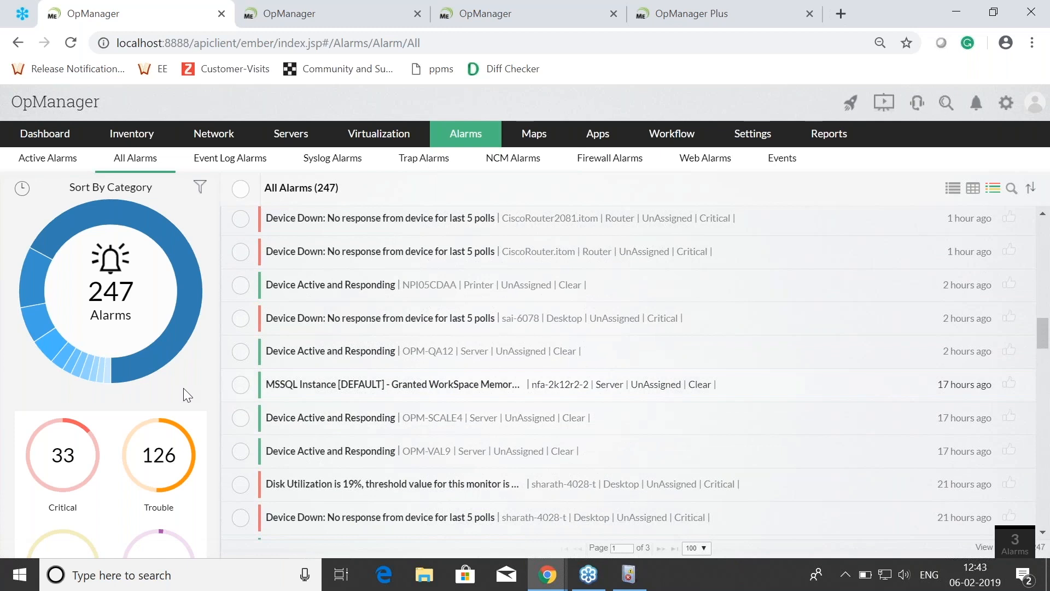
{"action": "scroll", "coordinate": [183, 389], "scroll_direction": "down", "scroll_amount": 3}
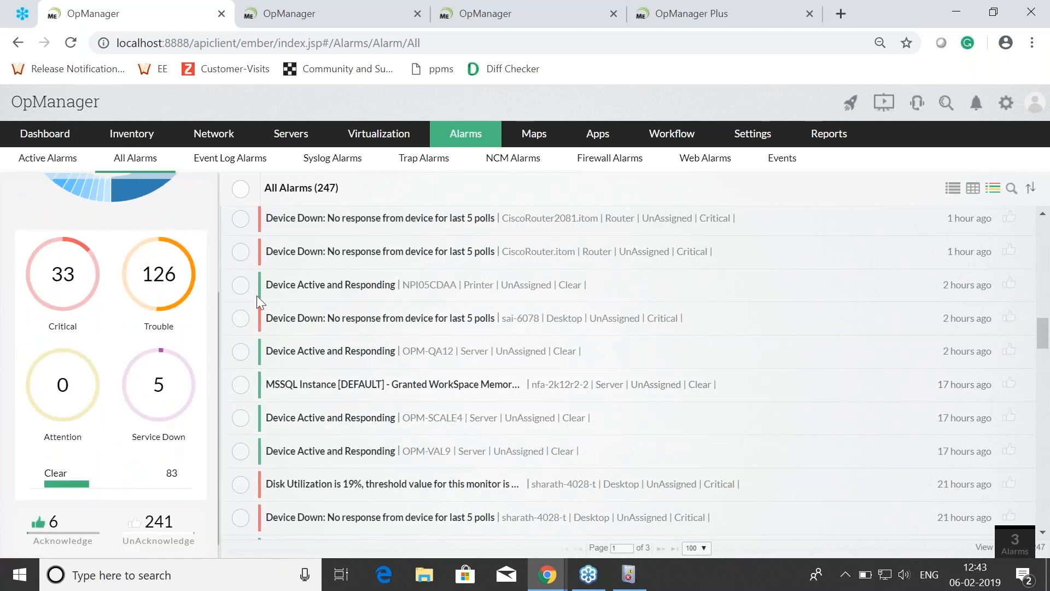
{"action": "left_click", "coordinate": [164, 274]}
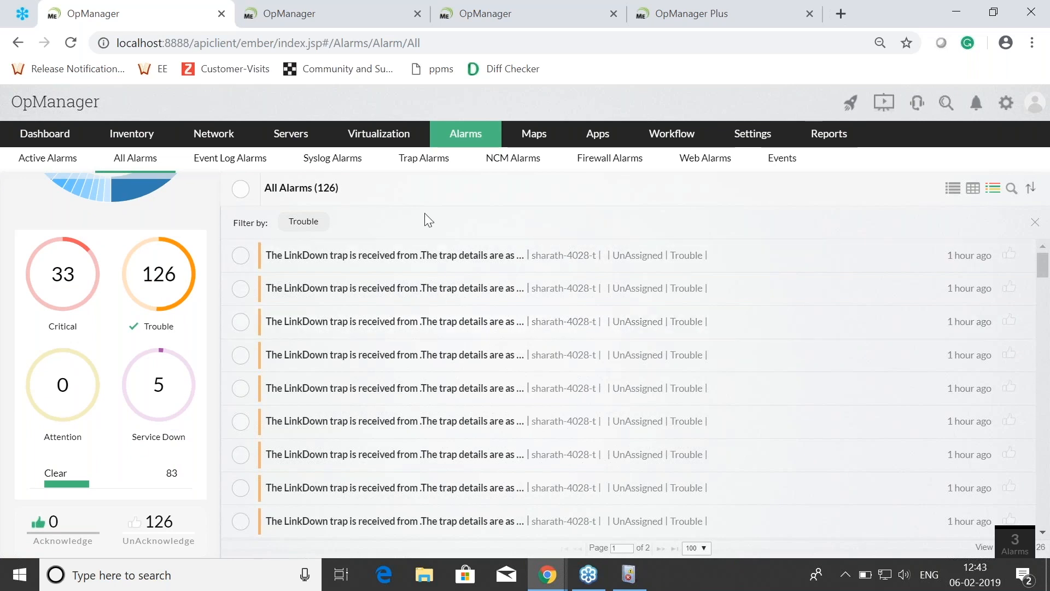
Step: Switch back to the presentation's slide on notification profiles in OpManager
{"action": "key", "text": "alt+Tab"}
{"action": "key", "text": "alt+Tab"}
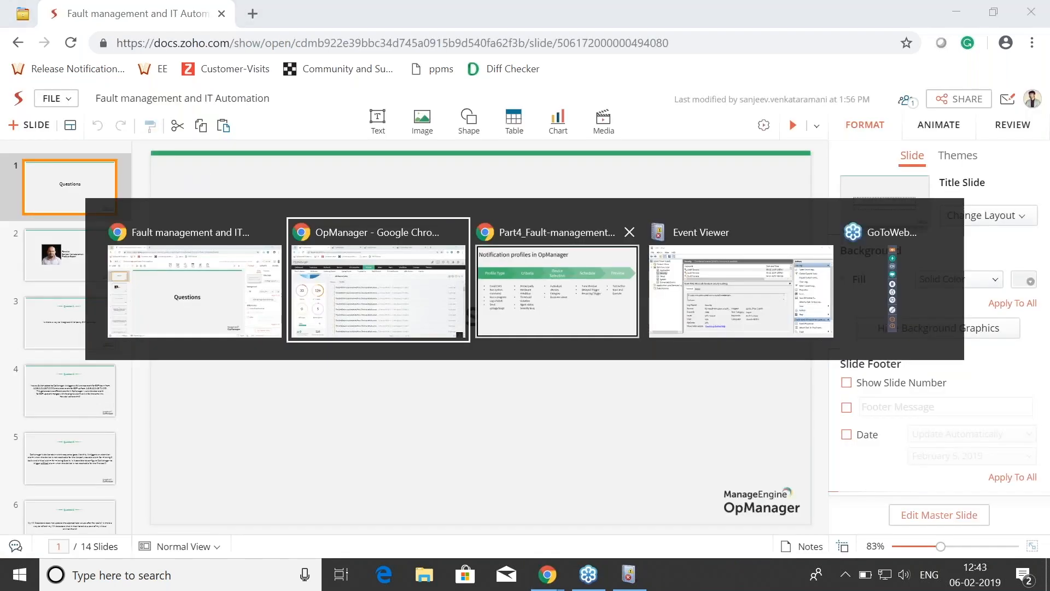
{"action": "key", "text": "alt+Tab"}
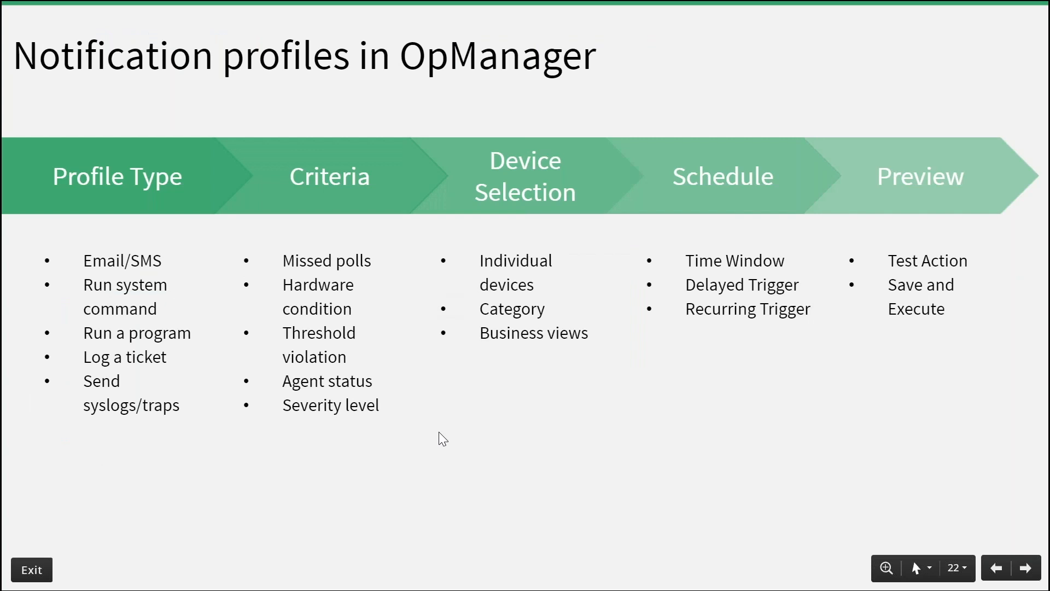
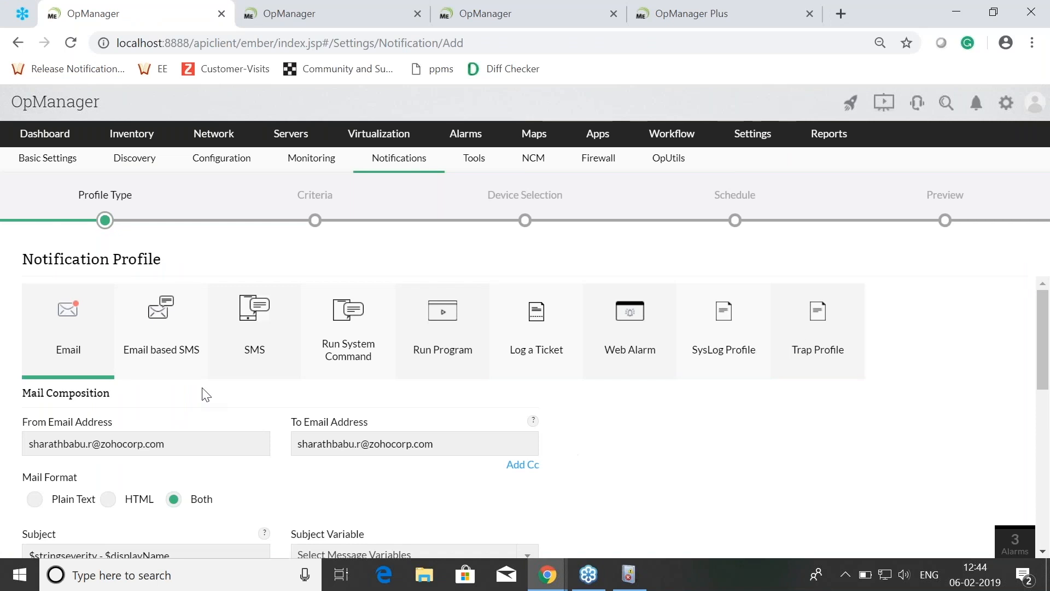
Step: Look over the Email notification profile form and open the Mail Server Settings page
{"action": "scroll", "coordinate": [75, 366], "scroll_direction": "down", "scroll_amount": 2}
{"action": "scroll", "coordinate": [75, 363], "scroll_direction": "up", "scroll_amount": 2}
{"action": "mouse_move", "coordinate": [718, 166]}
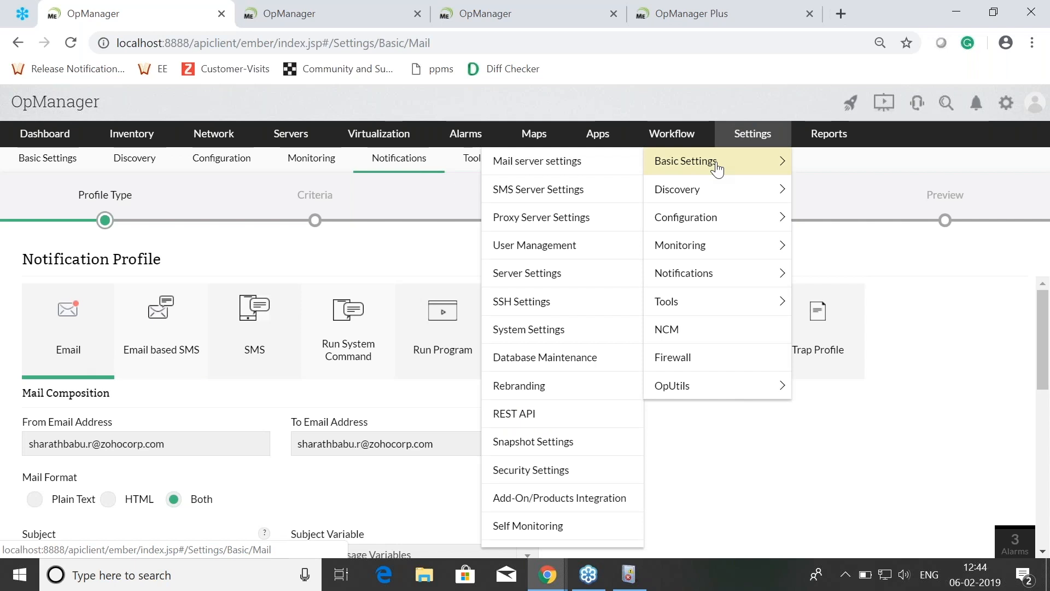
{"action": "left_click", "coordinate": [717, 166]}
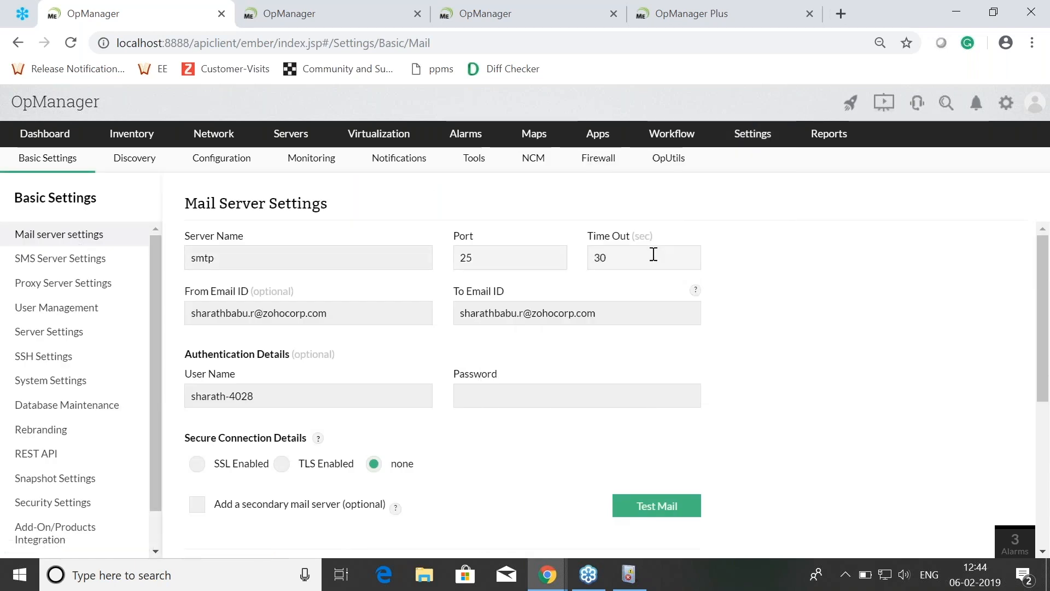
Step: Start a new Email notification profile with the prefilled mail composition and continue to its criteria
{"action": "mouse_move", "coordinate": [760, 140]}
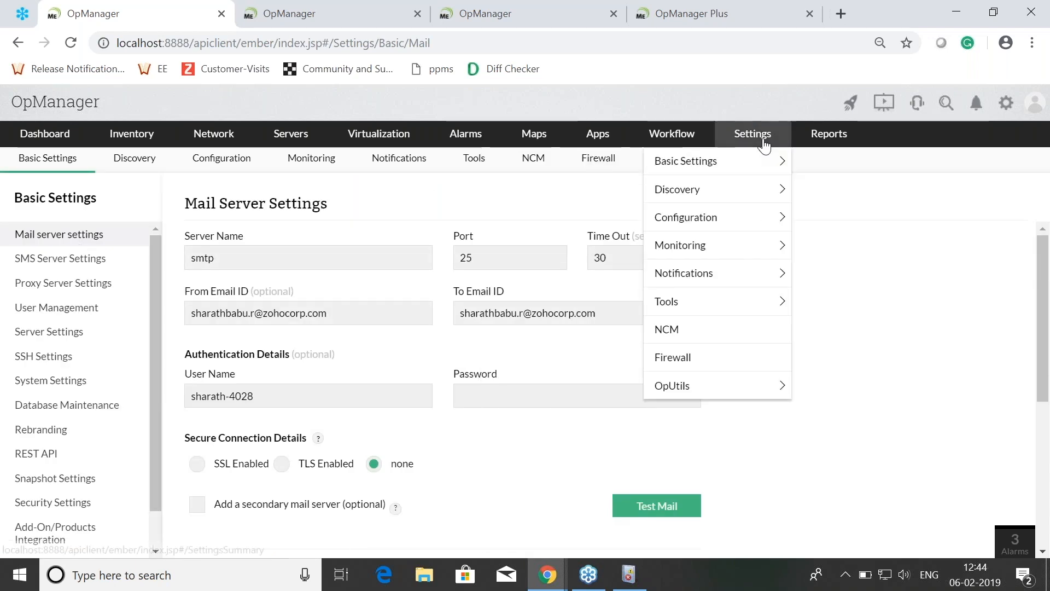
{"action": "left_click", "coordinate": [686, 273]}
{"action": "left_click", "coordinate": [519, 273]}
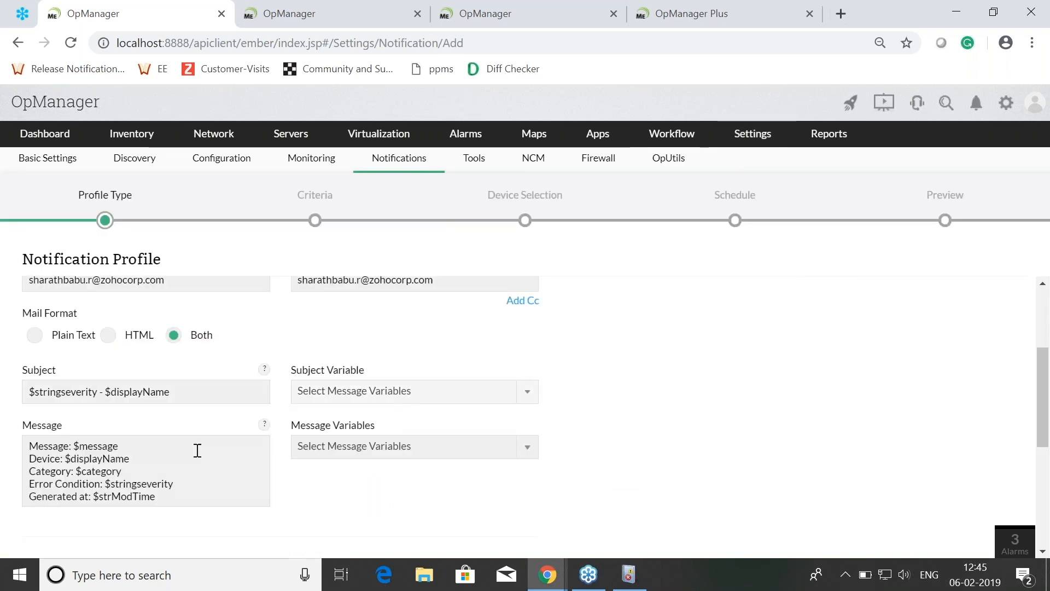
{"action": "scroll", "coordinate": [661, 475], "scroll_direction": "down", "scroll_amount": 3}
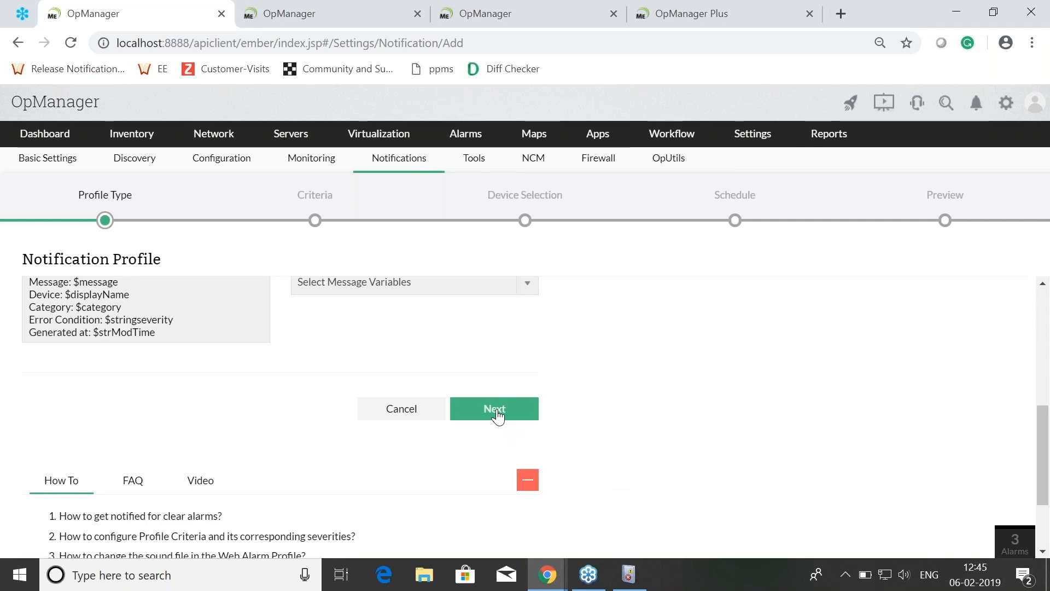
{"action": "left_click", "coordinate": [496, 410]}
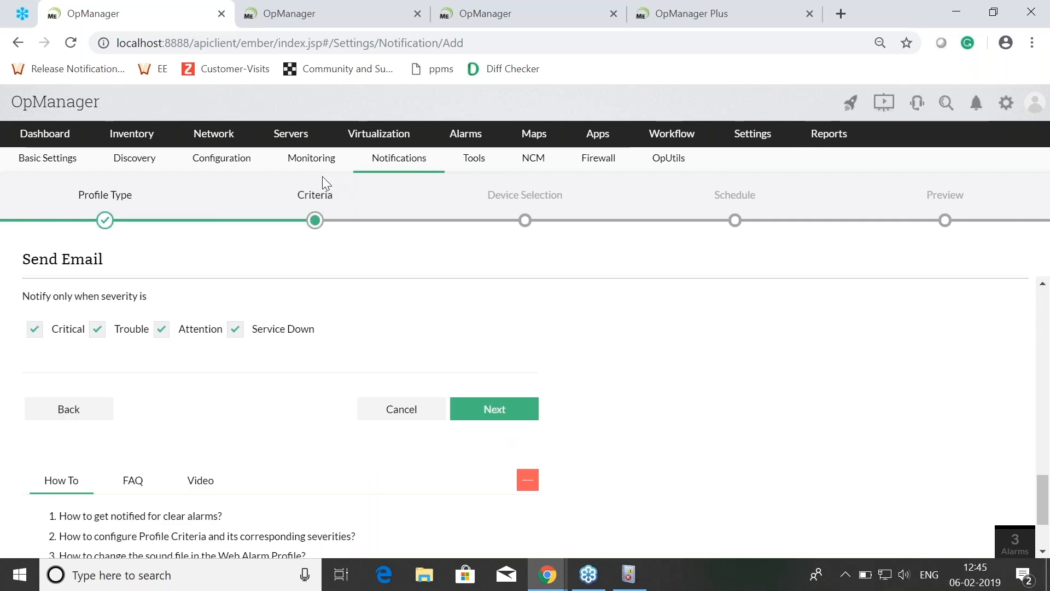
Step: Enable the criterion for when any Service is down, with all services selected, and continue to device selection
{"action": "scroll", "coordinate": [280, 418], "scroll_direction": "down", "scroll_amount": 10}
{"action": "scroll", "coordinate": [257, 383], "scroll_direction": "up", "scroll_amount": 10}
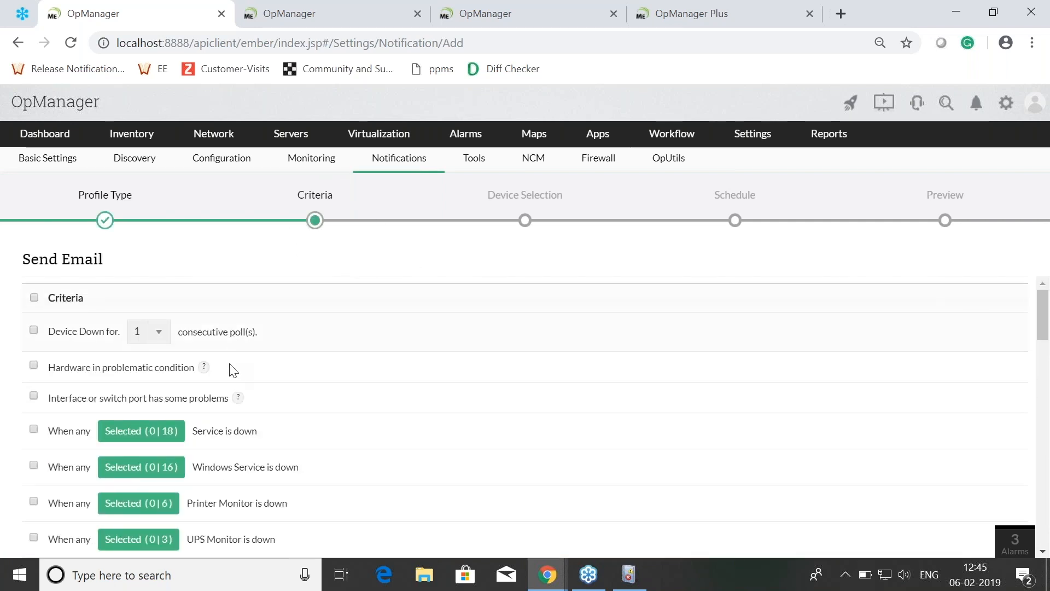
{"action": "scroll", "coordinate": [219, 454], "scroll_direction": "down", "scroll_amount": 11}
{"action": "scroll", "coordinate": [213, 468], "scroll_direction": "down", "scroll_amount": 3}
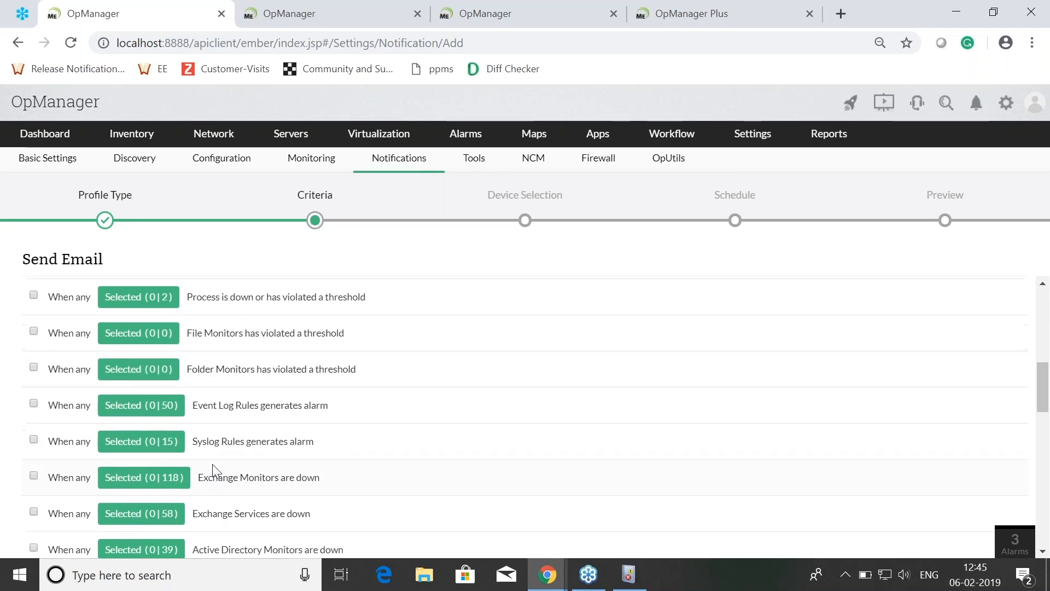
{"action": "scroll", "coordinate": [211, 476], "scroll_direction": "up", "scroll_amount": 6}
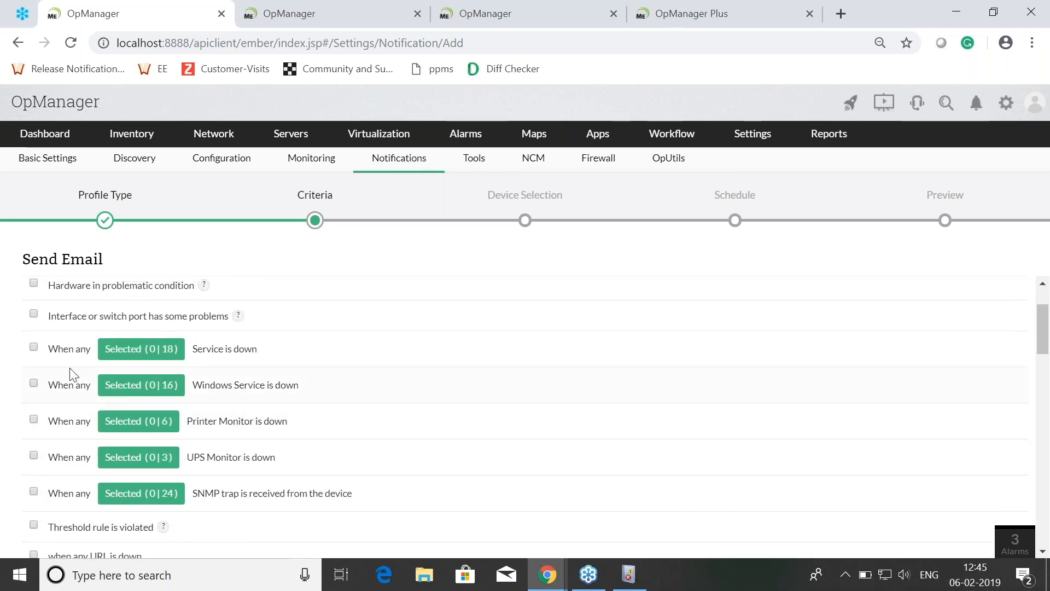
{"action": "left_click", "coordinate": [34, 348]}
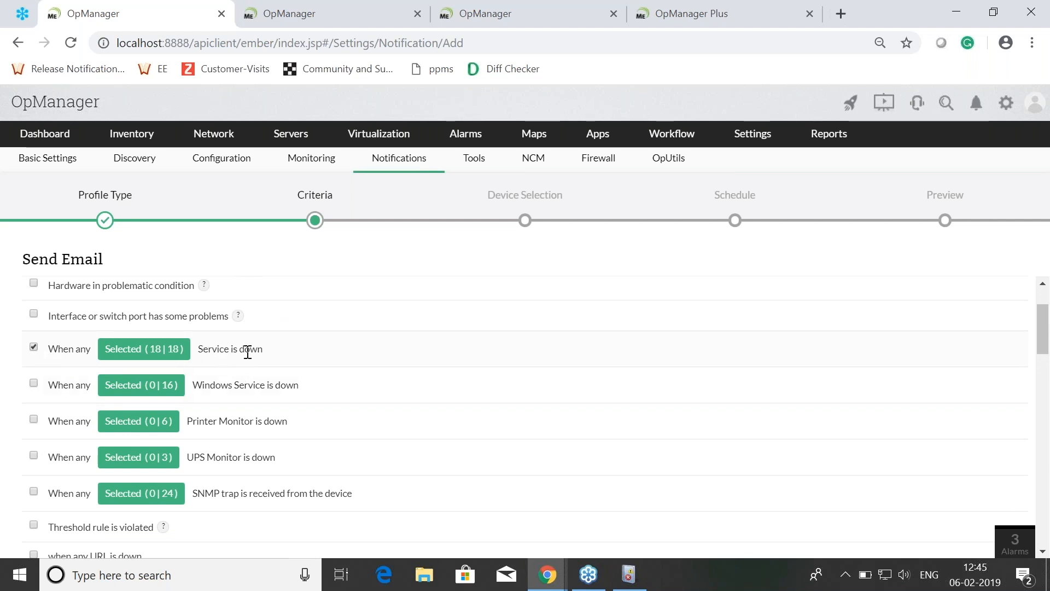
{"action": "scroll", "coordinate": [476, 383], "scroll_direction": "down", "scroll_amount": 10}
{"action": "scroll", "coordinate": [493, 407], "scroll_direction": "down", "scroll_amount": 2}
{"action": "left_click", "coordinate": [489, 399]}
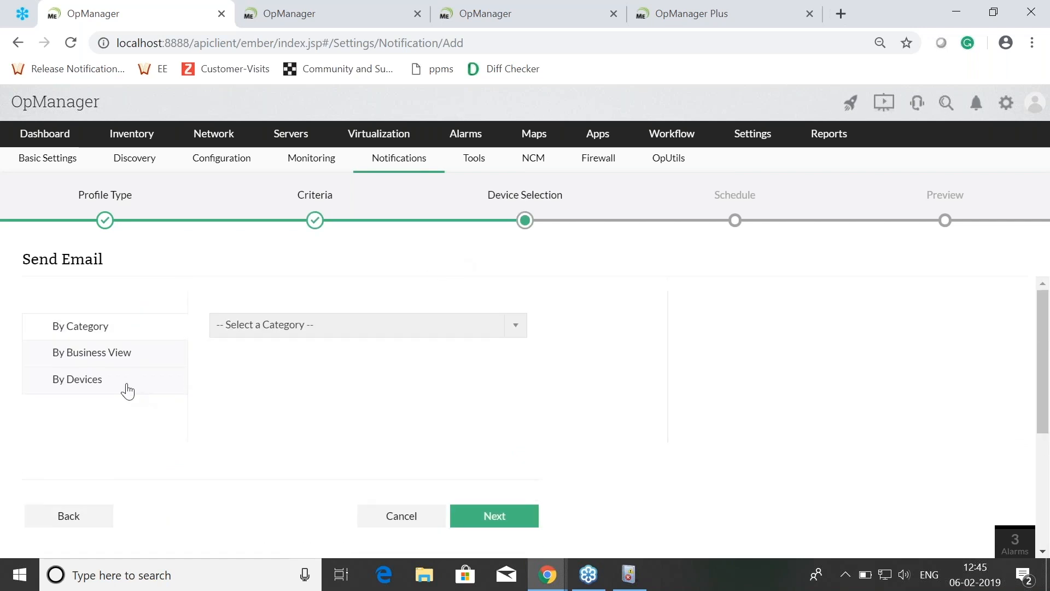
Step: Select CiscoRouter.itom, CiscoRouter2081.itom, HpSwitch2, NPI05CDAA and Nightwing as individual devices for the profile
{"action": "left_click", "coordinate": [137, 385]}
{"action": "left_click_drag", "start_coordinate": [296, 345], "coordinate": [303, 403]}
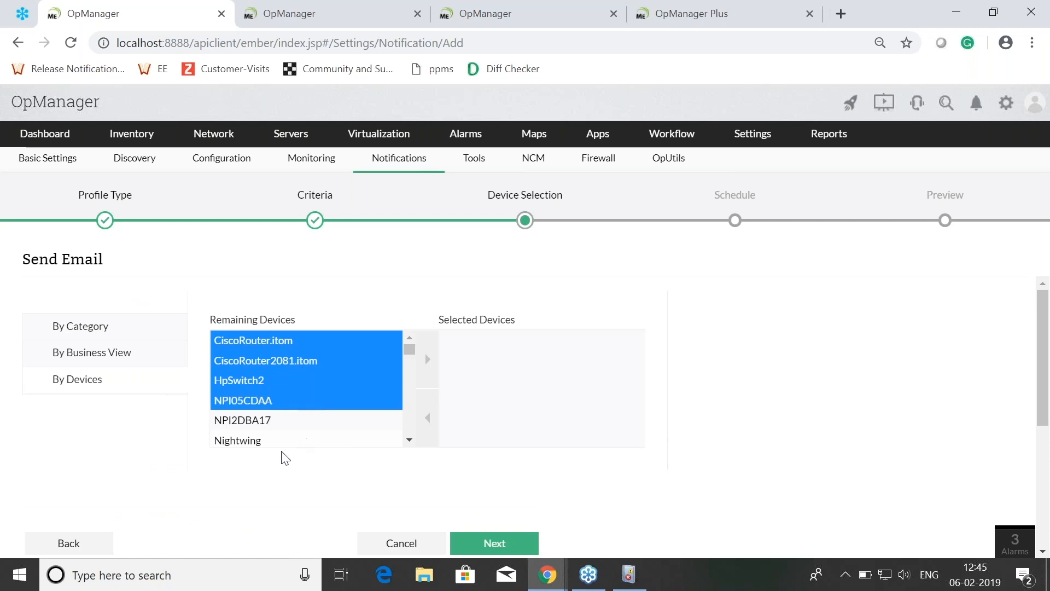
{"action": "left_click", "coordinate": [335, 441], "text": "ctrl"}
{"action": "left_click", "coordinate": [424, 372]}
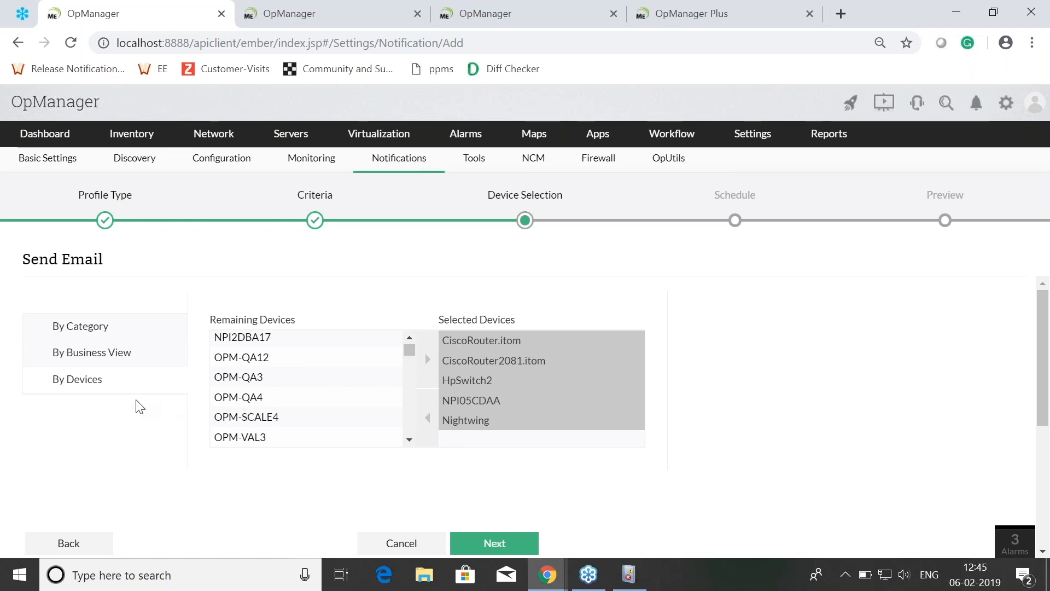
Step: Look through the business views offered for associating devices with the profile
{"action": "left_click", "coordinate": [153, 364]}
{"action": "left_click", "coordinate": [246, 330]}
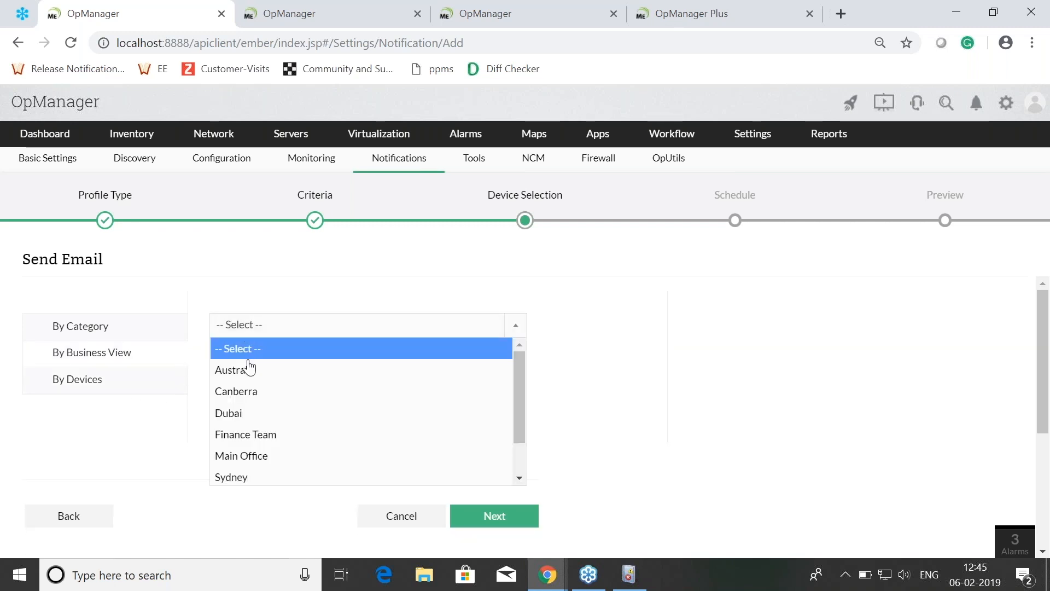
{"action": "scroll", "coordinate": [264, 454], "scroll_direction": "down", "scroll_amount": 2}
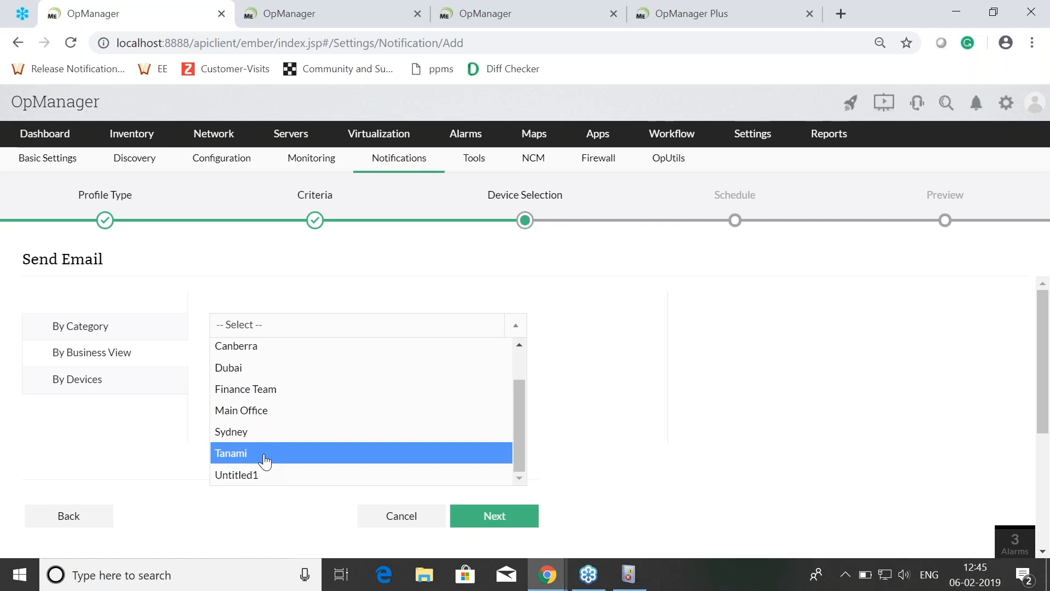
{"action": "scroll", "coordinate": [265, 461], "scroll_direction": "up", "scroll_amount": 2}
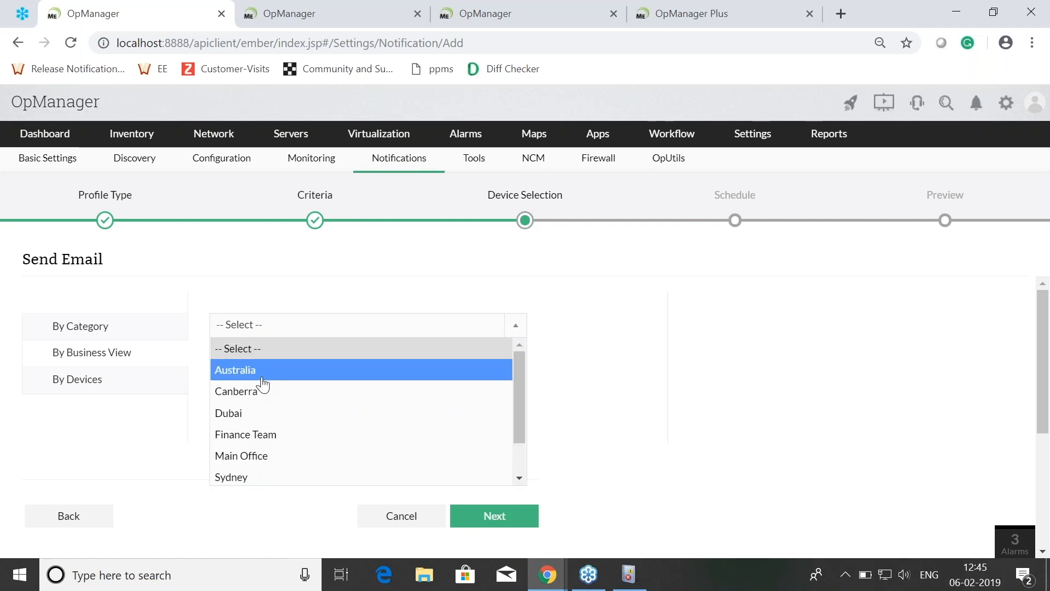
Step: Associate the profile with devices by the Server category and continue to the schedule
{"action": "left_click", "coordinate": [121, 335]}
{"action": "left_click", "coordinate": [216, 328]}
{"action": "scroll", "coordinate": [251, 470], "scroll_direction": "down", "scroll_amount": 3}
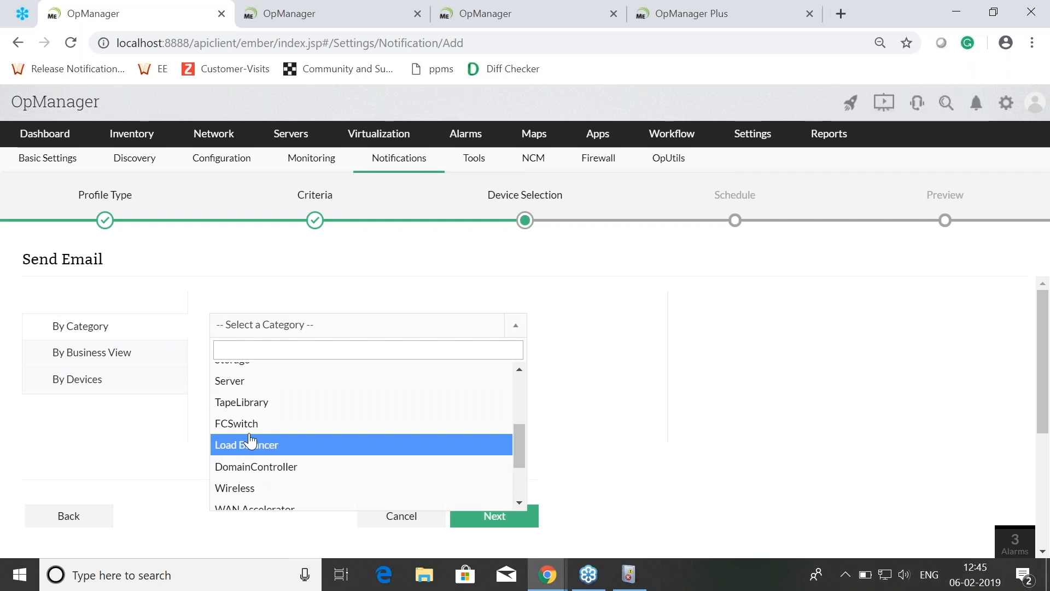
{"action": "left_click", "coordinate": [254, 382]}
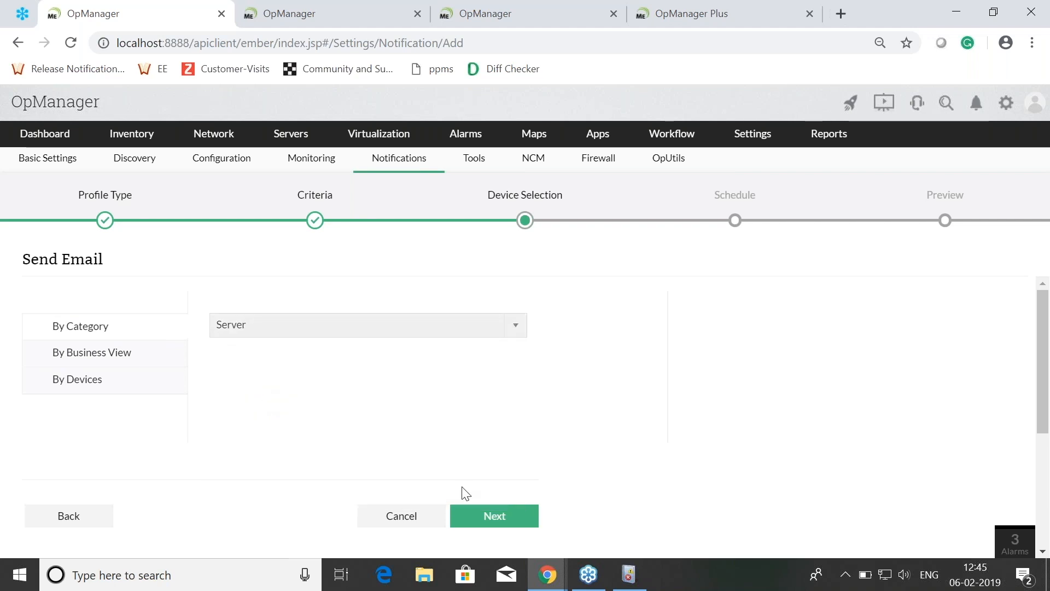
{"action": "left_click", "coordinate": [480, 516]}
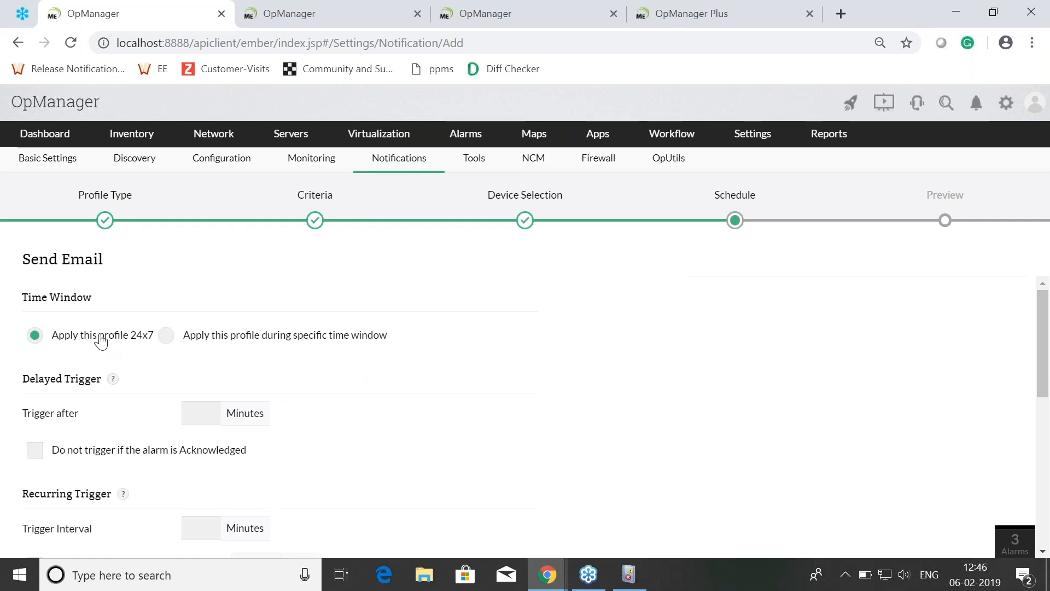
Step: Apply the profile during a specific time window and look over its hour, day and delayed trigger options
{"action": "left_click", "coordinate": [166, 335]}
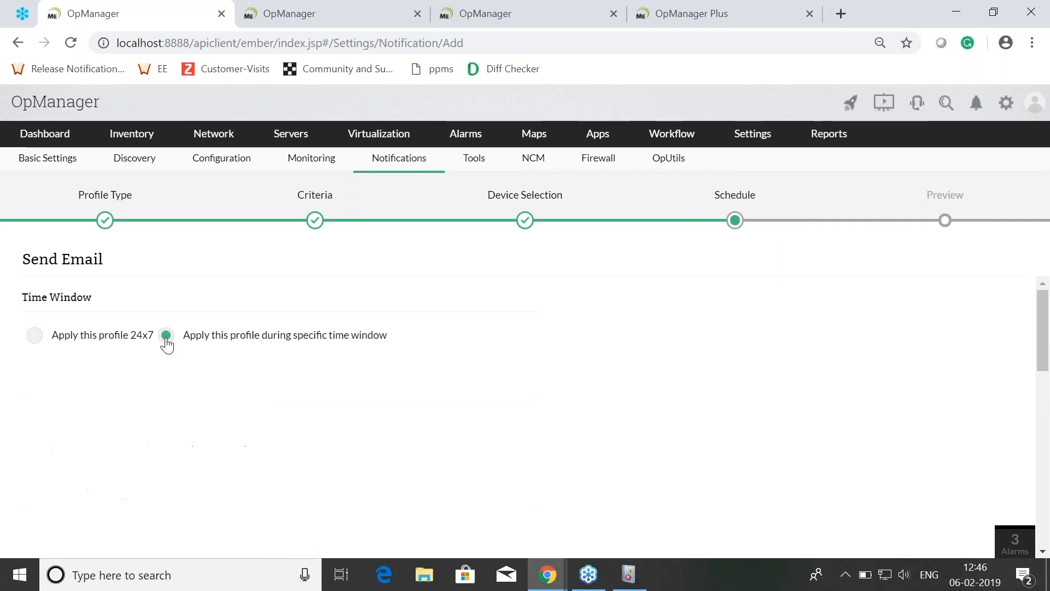
{"action": "scroll", "coordinate": [166, 342], "scroll_direction": "down", "scroll_amount": 2}
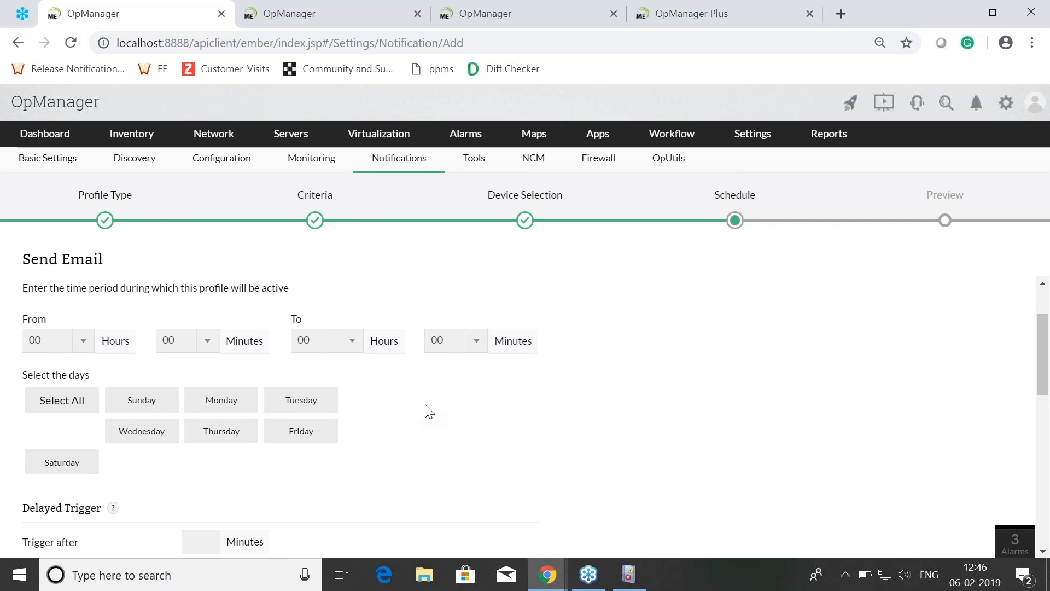
{"action": "scroll", "coordinate": [428, 411], "scroll_direction": "down", "scroll_amount": 3}
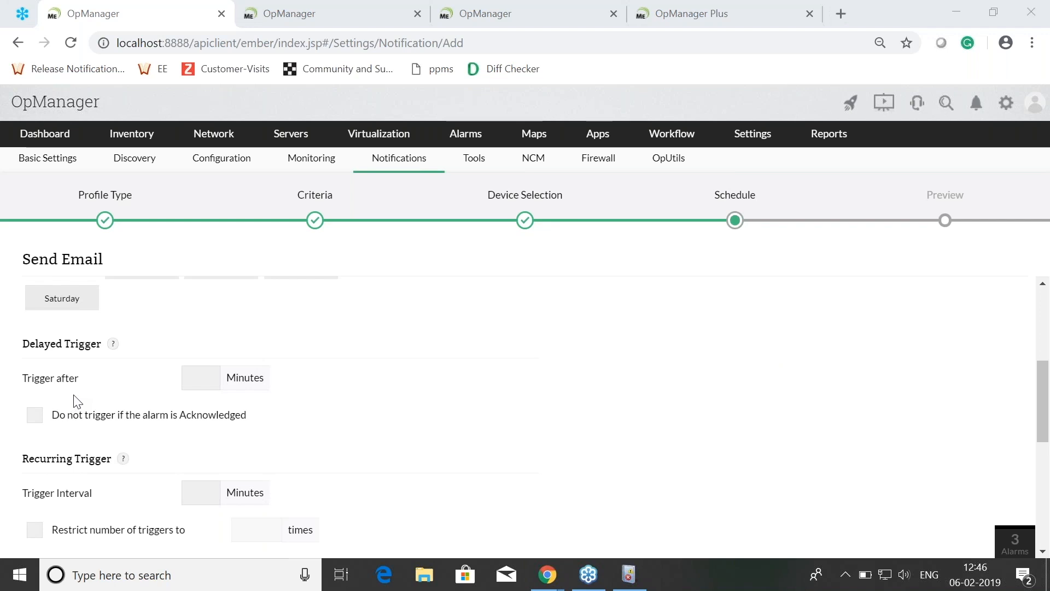
Step: Set the recurring trigger interval to 5 minutes and restrict the number of triggers to 5 times
{"action": "left_click", "coordinate": [193, 375]}
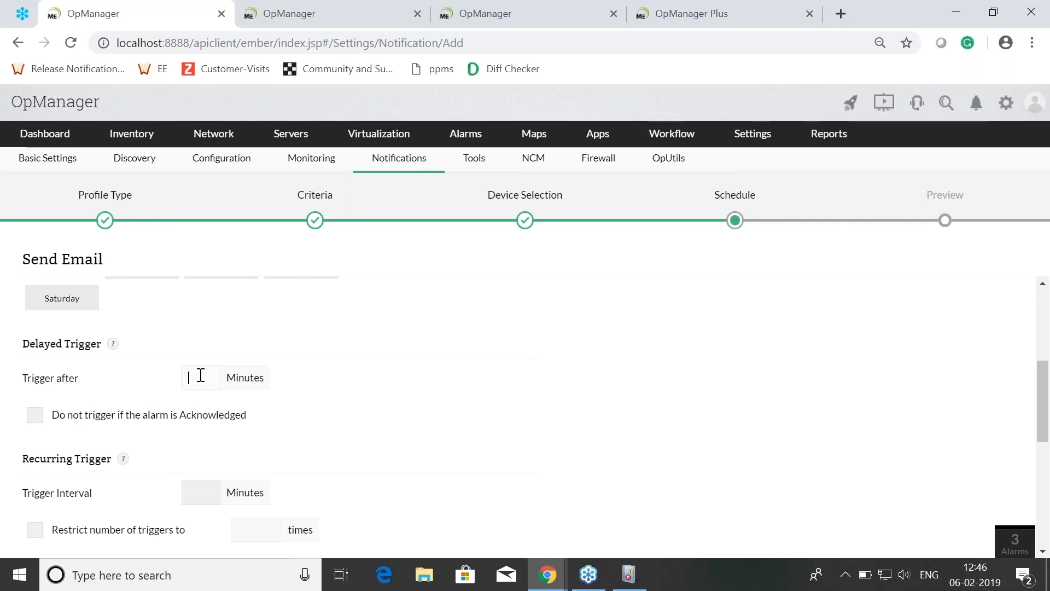
{"action": "scroll", "coordinate": [201, 375], "scroll_direction": "down", "scroll_amount": 3}
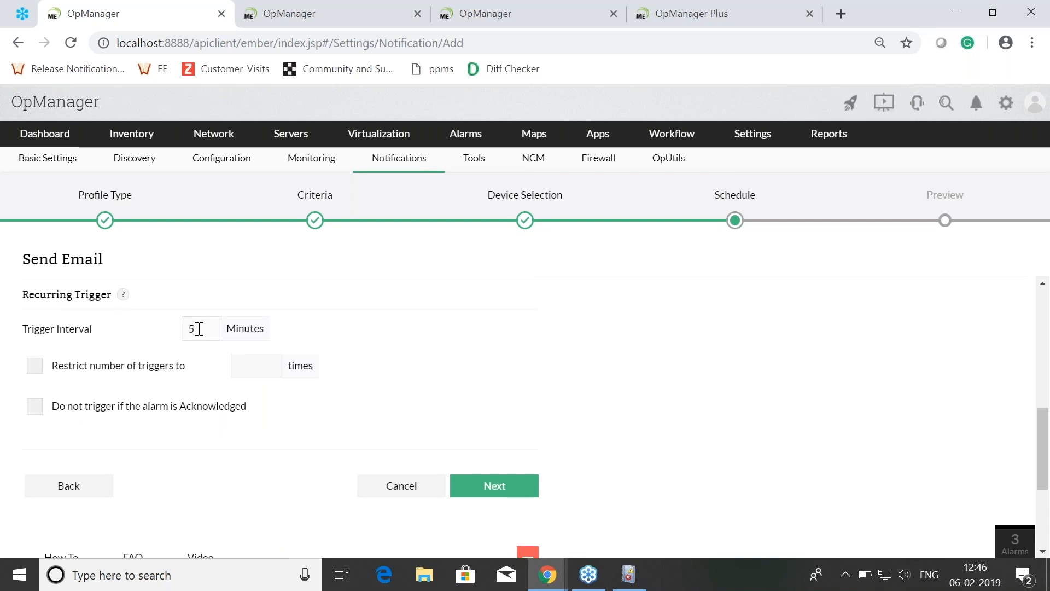
{"action": "left_click", "coordinate": [47, 366]}
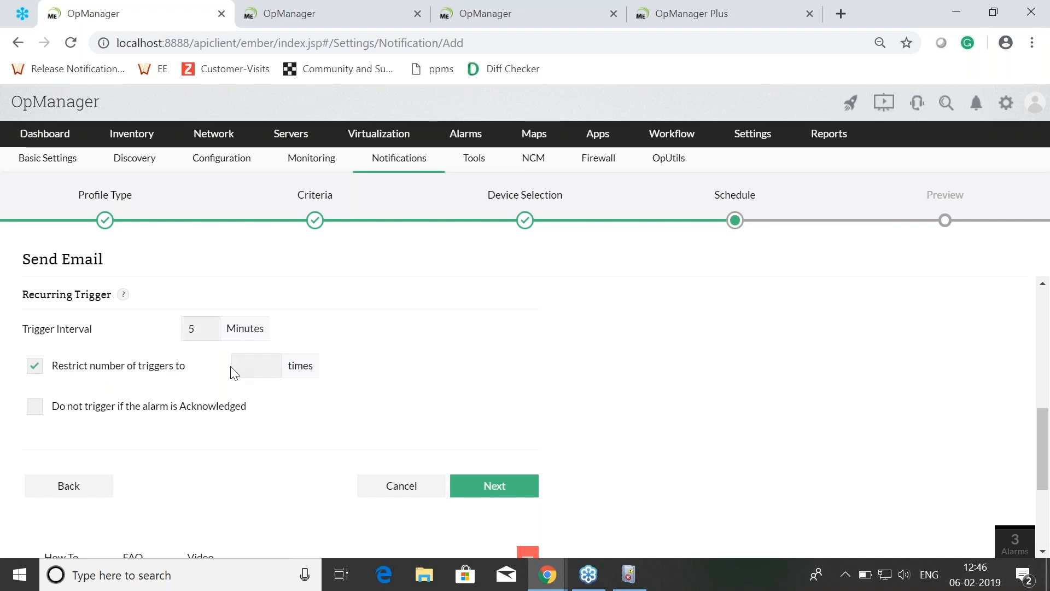
{"action": "left_click", "coordinate": [248, 361]}
{"action": "type", "text": "5"}
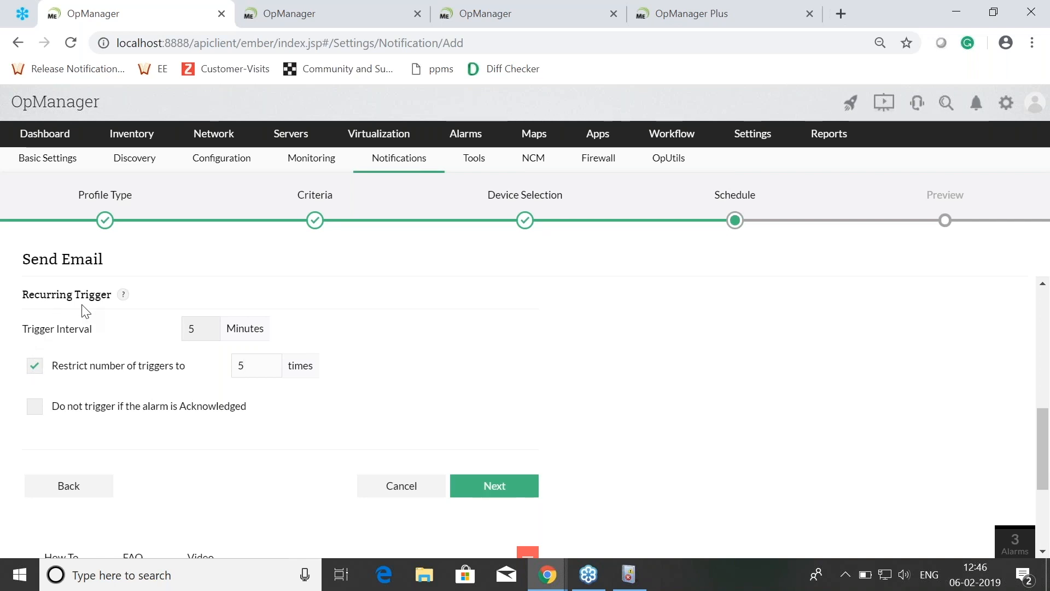
Step: Turn off the restriction on the number of triggers and try to continue to the preview
{"action": "left_click", "coordinate": [35, 366]}
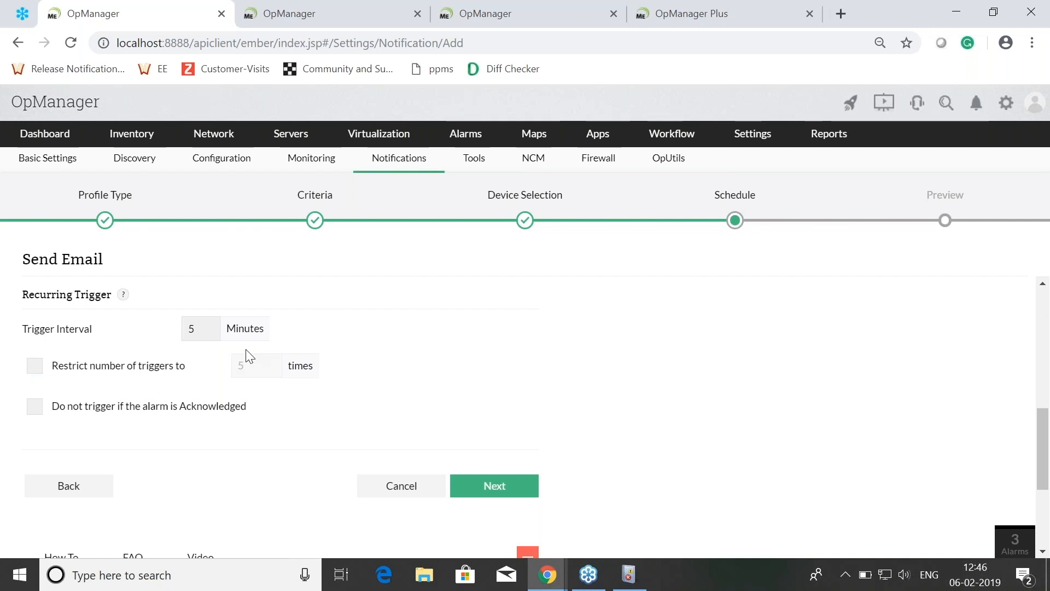
{"action": "left_click", "coordinate": [490, 483]}
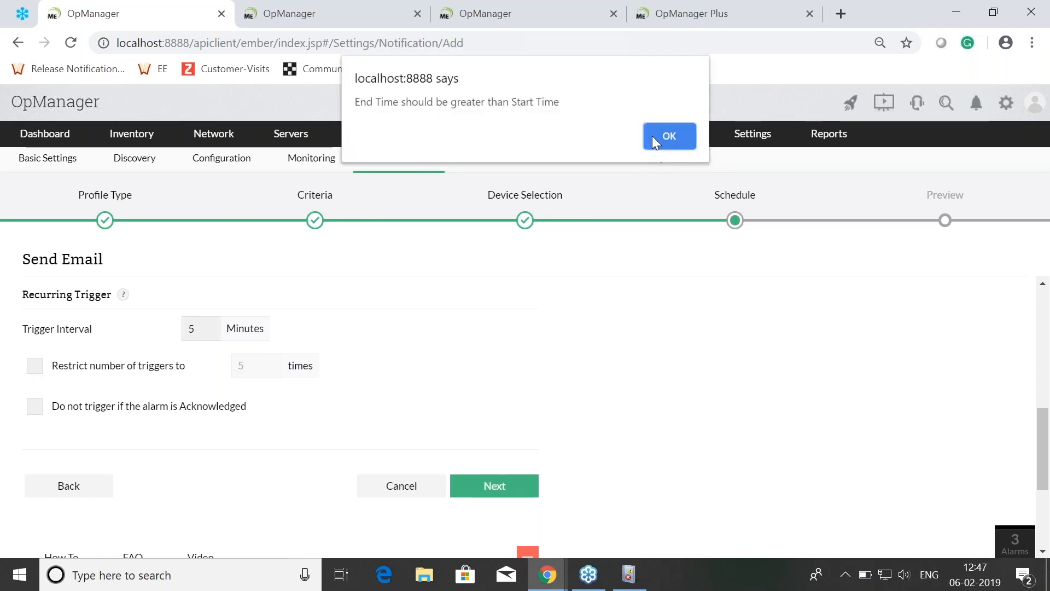
{"action": "left_click", "coordinate": [668, 134]}
Step: Apply the profile 24x7 and continue to the preview
{"action": "scroll", "coordinate": [191, 329], "scroll_direction": "up", "scroll_amount": 5}
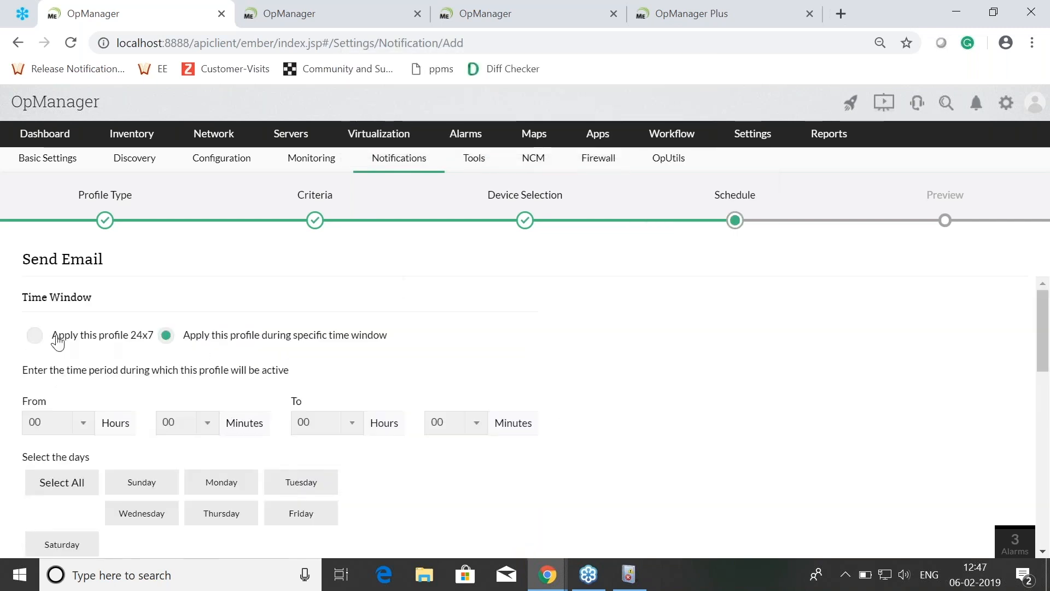
{"action": "left_click", "coordinate": [34, 338]}
{"action": "scroll", "coordinate": [480, 396], "scroll_direction": "down", "scroll_amount": 3}
{"action": "scroll", "coordinate": [482, 402], "scroll_direction": "down", "scroll_amount": 4}
{"action": "left_click", "coordinate": [482, 298]}
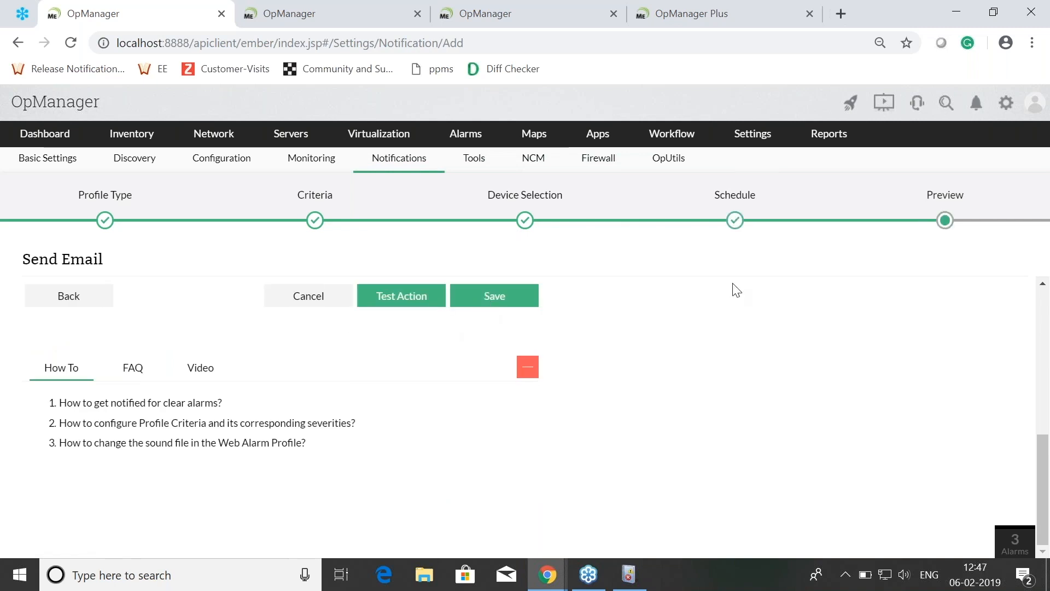
Step: Review the Send Email profile's preview summary, its empty profile name field and the test and save options
{"action": "scroll", "coordinate": [344, 373], "scroll_direction": "up", "scroll_amount": 4}
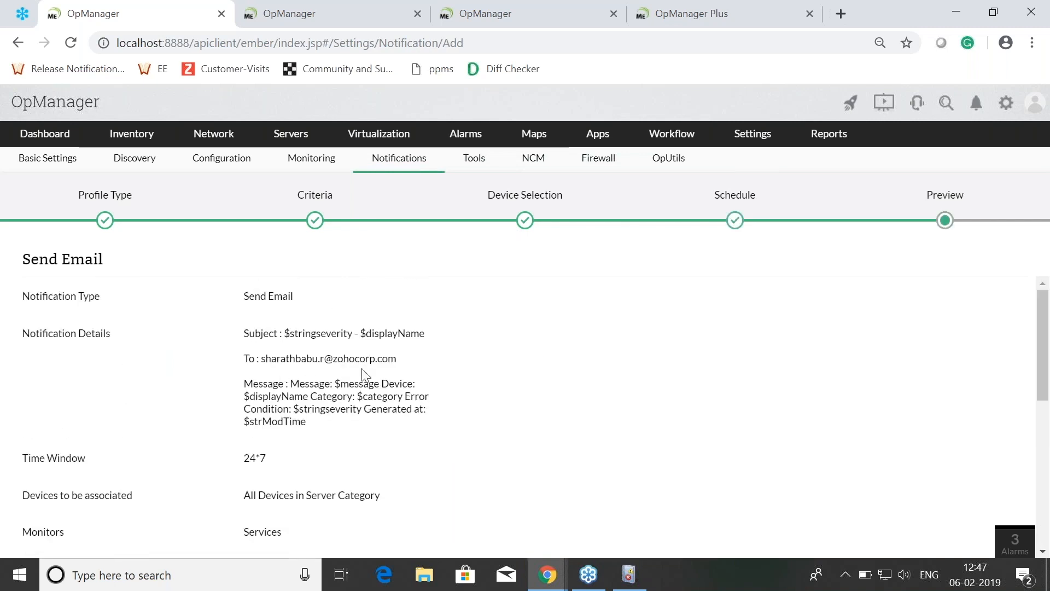
{"action": "scroll", "coordinate": [314, 406], "scroll_direction": "down", "scroll_amount": 2}
{"action": "left_click", "coordinate": [155, 500]}
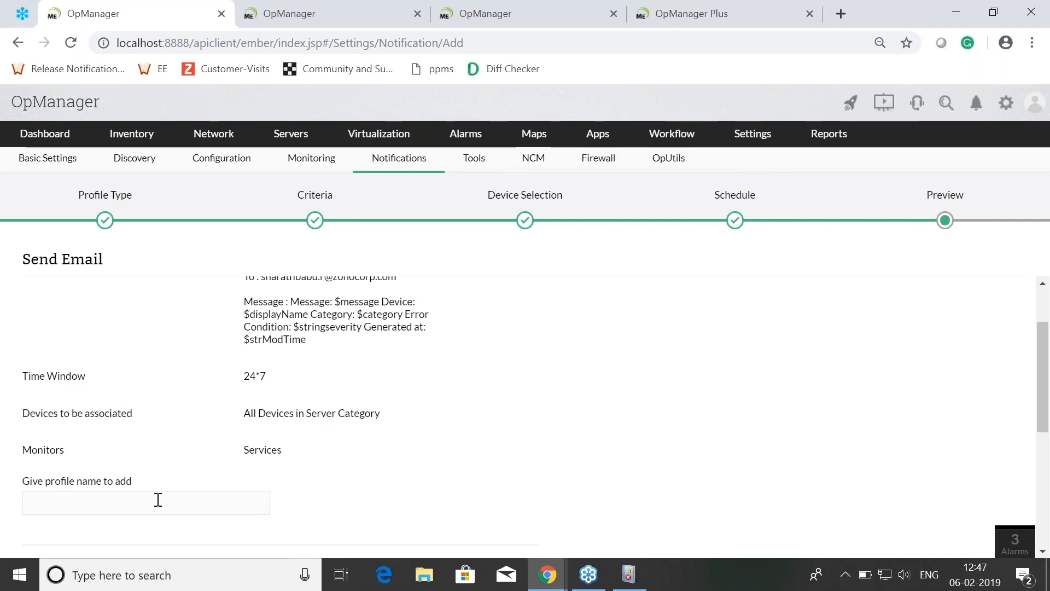
{"action": "scroll", "coordinate": [159, 492], "scroll_direction": "down", "scroll_amount": 3}
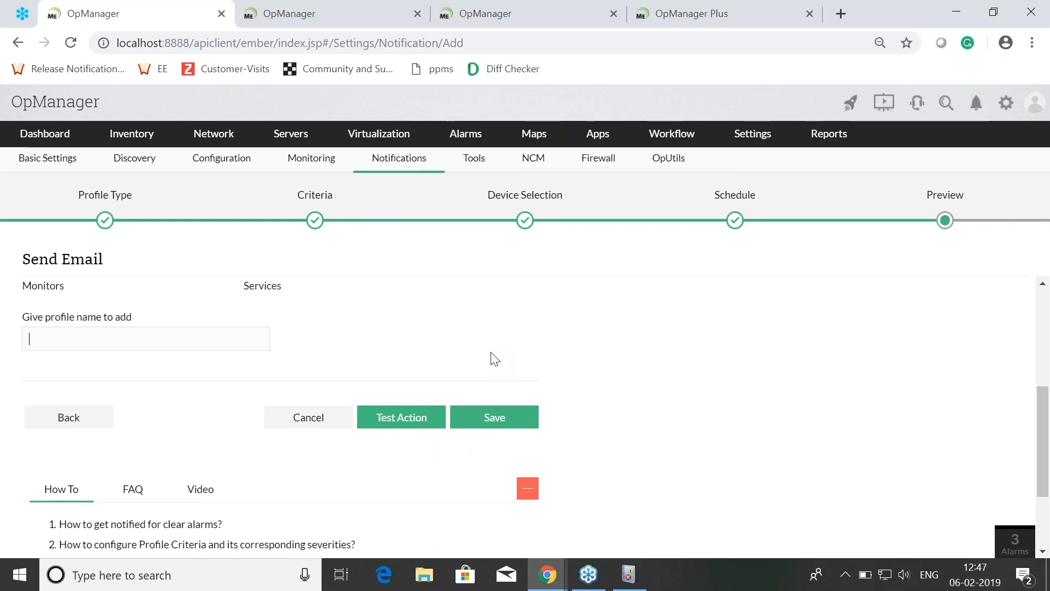
{"action": "scroll", "coordinate": [716, 398], "scroll_direction": "up", "scroll_amount": 5}
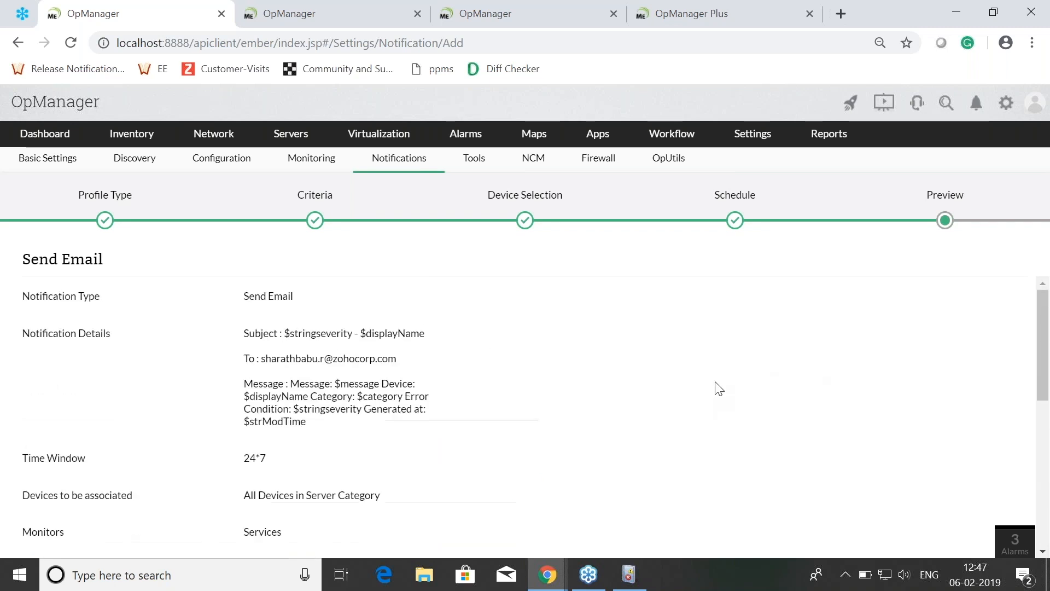
Step: Switch to the presentation and advance from the Email notification slide to the Log a ticket slide
{"action": "key", "text": "alt+Tab"}
{"action": "key", "text": "alt+Tab"}
{"action": "key", "text": "alt+Tab"}
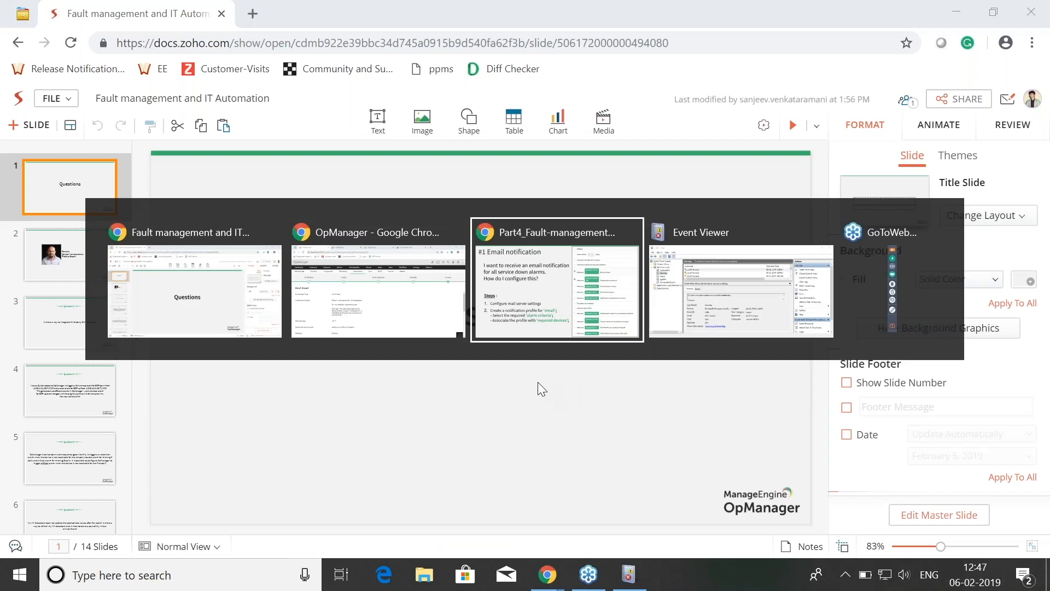
{"action": "key", "text": "Right"}
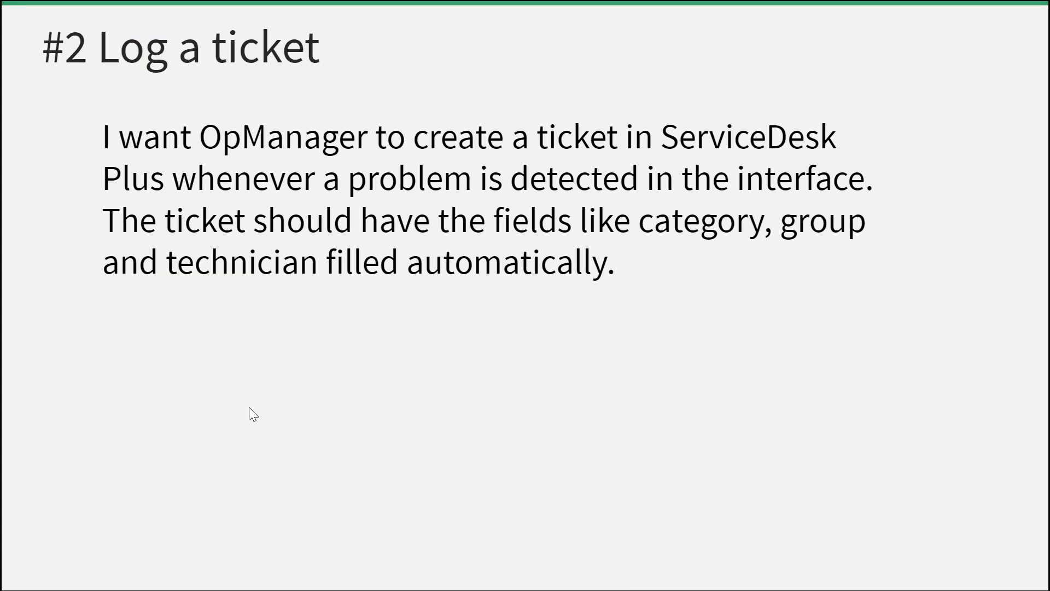
Step: Reveal the Log a ticket slide's steps for the ServiceDesk Plus integration and the notification profile
{"action": "left_click", "coordinate": [332, 349]}
{"action": "left_click", "coordinate": [332, 349]}
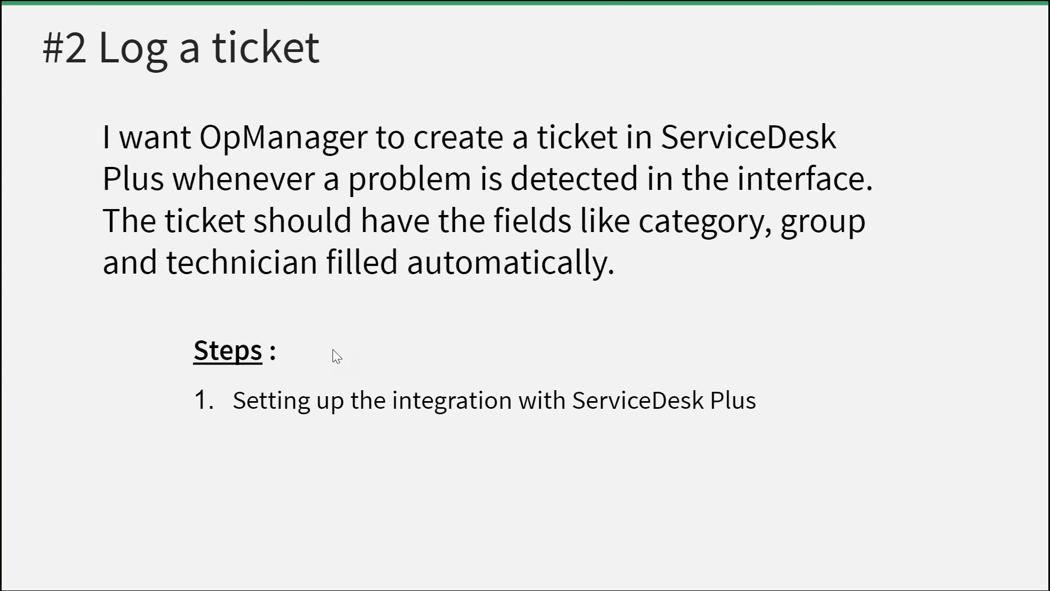
{"action": "left_click", "coordinate": [336, 356]}
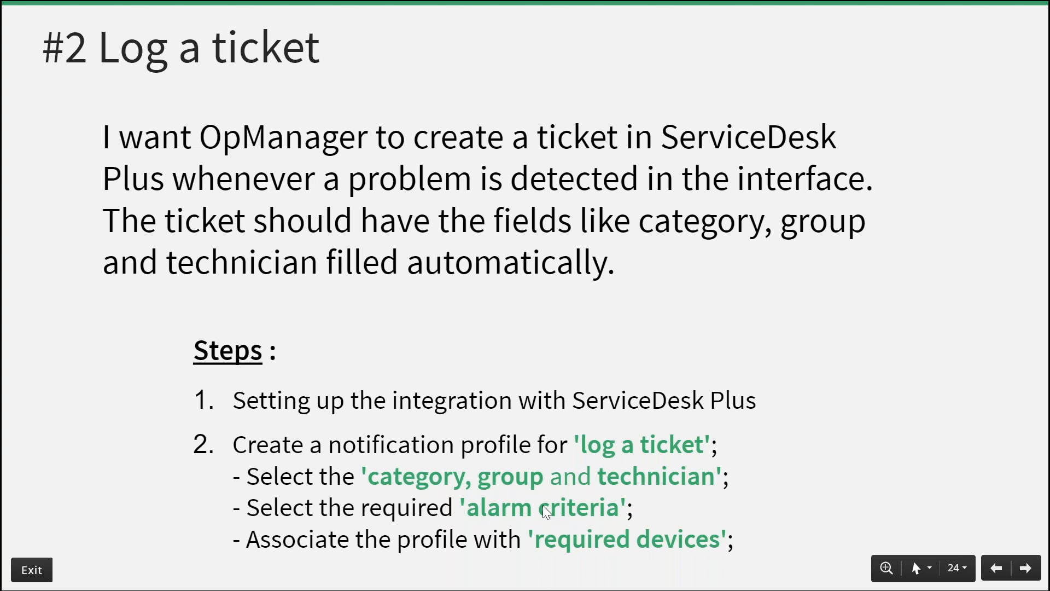
Step: Leave the presentation, switch to OpManager and open the Add-On/Products Integration page for ServiceDesk Plus in the basic settings
{"action": "key", "text": "Escape"}
{"action": "key", "text": "alt+Tab"}
{"action": "mouse_move", "coordinate": [744, 130]}
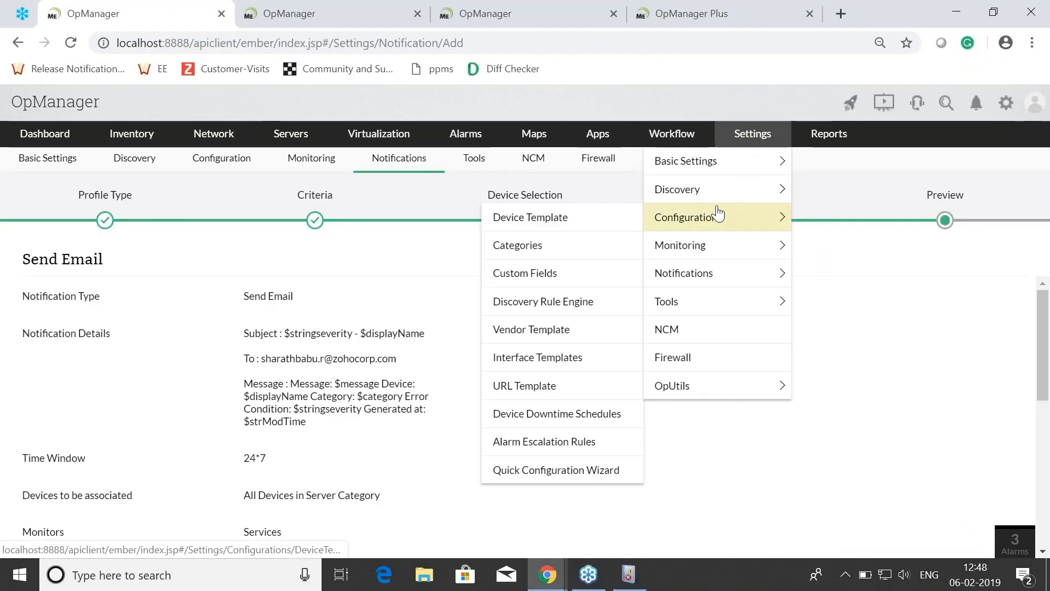
{"action": "left_click", "coordinate": [705, 162]}
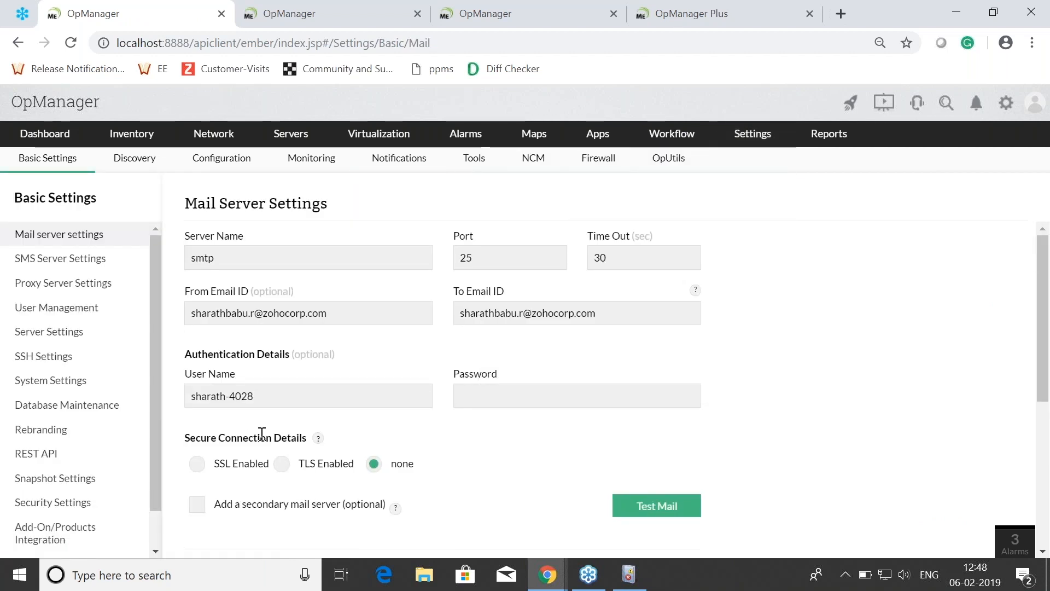
{"action": "scroll", "coordinate": [262, 433], "scroll_direction": "down", "scroll_amount": 4}
{"action": "scroll", "coordinate": [51, 492], "scroll_direction": "down", "scroll_amount": 1}
{"action": "left_click", "coordinate": [54, 499]}
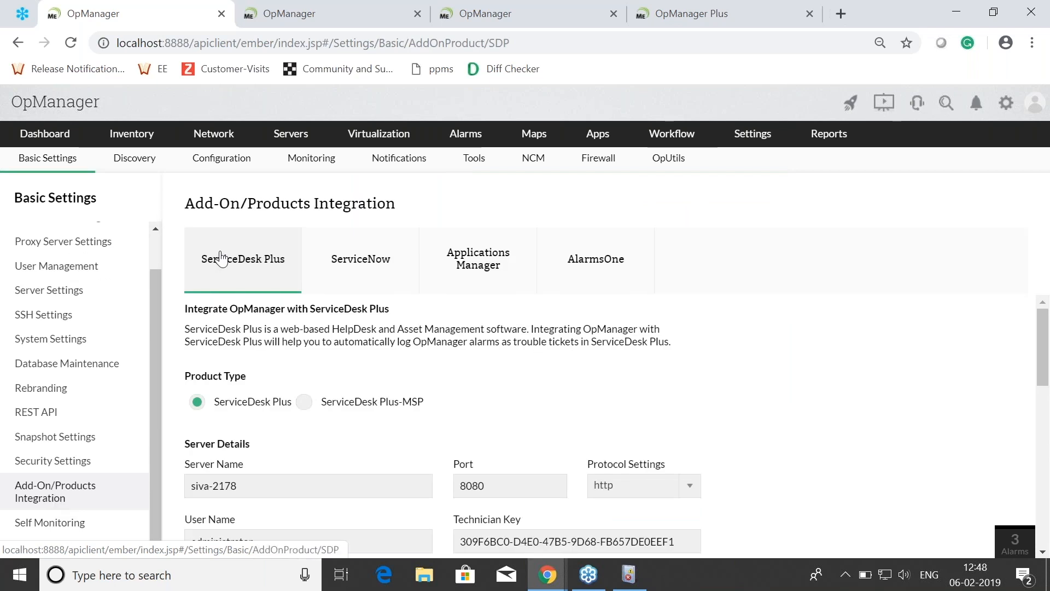
Step: Review the ServiceDesk Plus integration's server details, ticket reopen settings and asset sync options
{"action": "scroll", "coordinate": [316, 404], "scroll_direction": "down", "scroll_amount": 3}
{"action": "scroll", "coordinate": [293, 386], "scroll_direction": "up", "scroll_amount": 1}
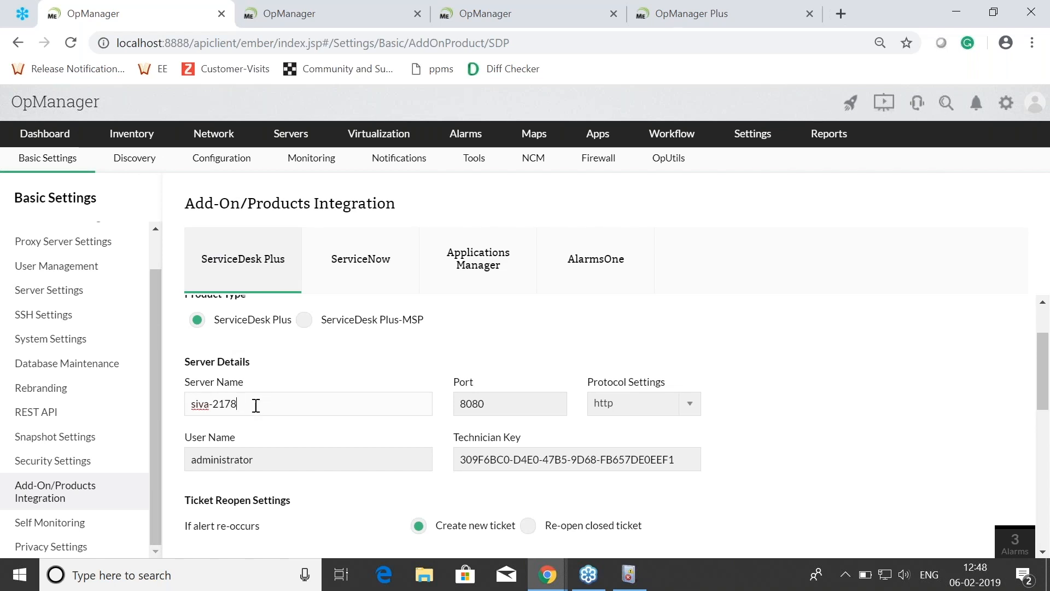
{"action": "left_click", "coordinate": [502, 406]}
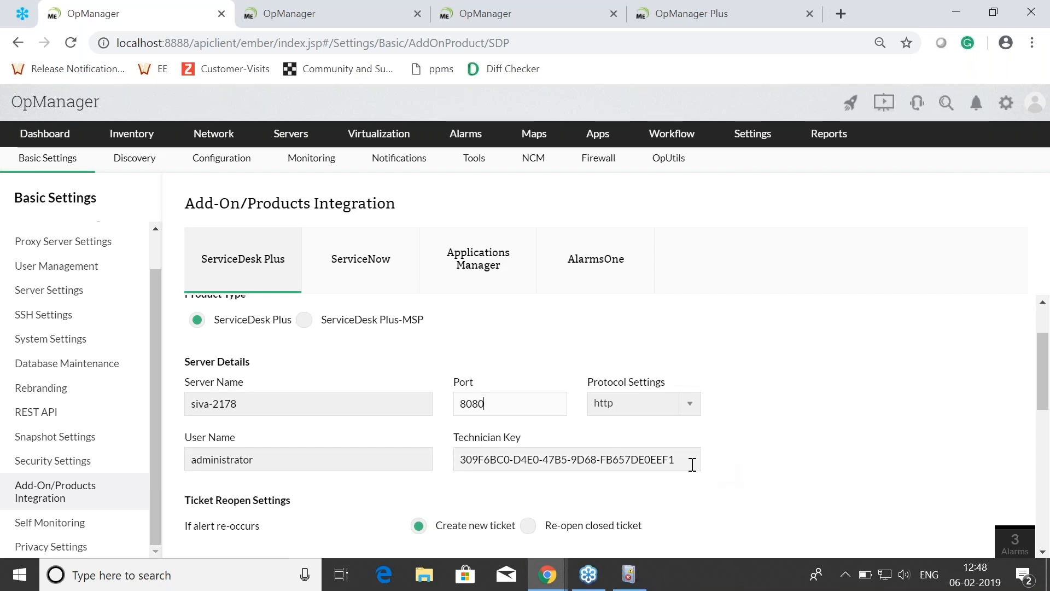
{"action": "scroll", "coordinate": [719, 465], "scroll_direction": "down", "scroll_amount": 1}
{"action": "scroll", "coordinate": [477, 513], "scroll_direction": "down", "scroll_amount": 1}
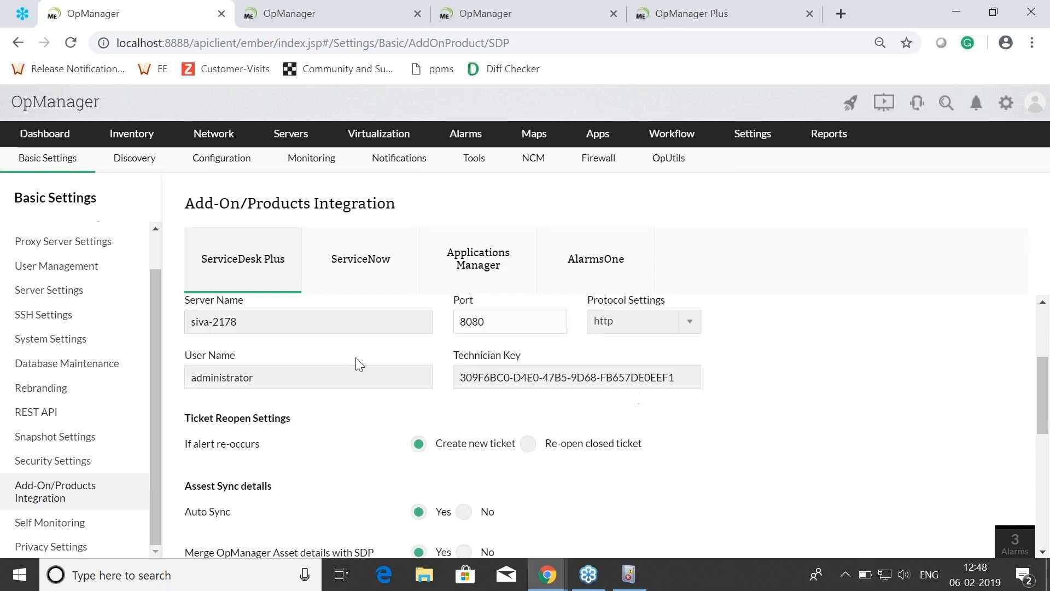
{"action": "scroll", "coordinate": [494, 343], "scroll_direction": "down", "scroll_amount": 4}
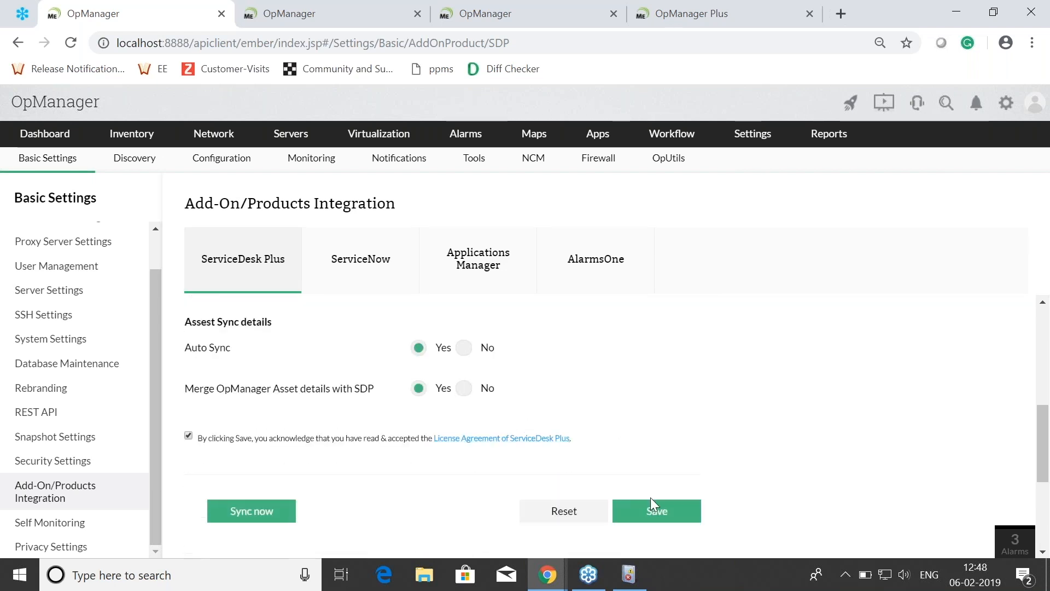
Step: Start a new notification profile and choose Log a Ticket as its type
{"action": "mouse_move", "coordinate": [751, 135]}
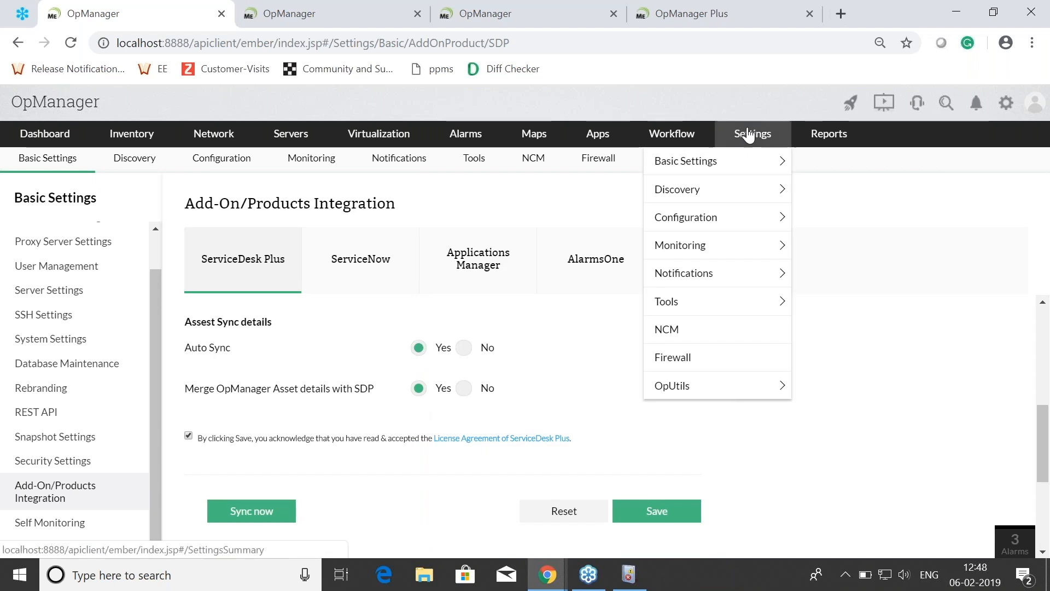
{"action": "left_click", "coordinate": [710, 274]}
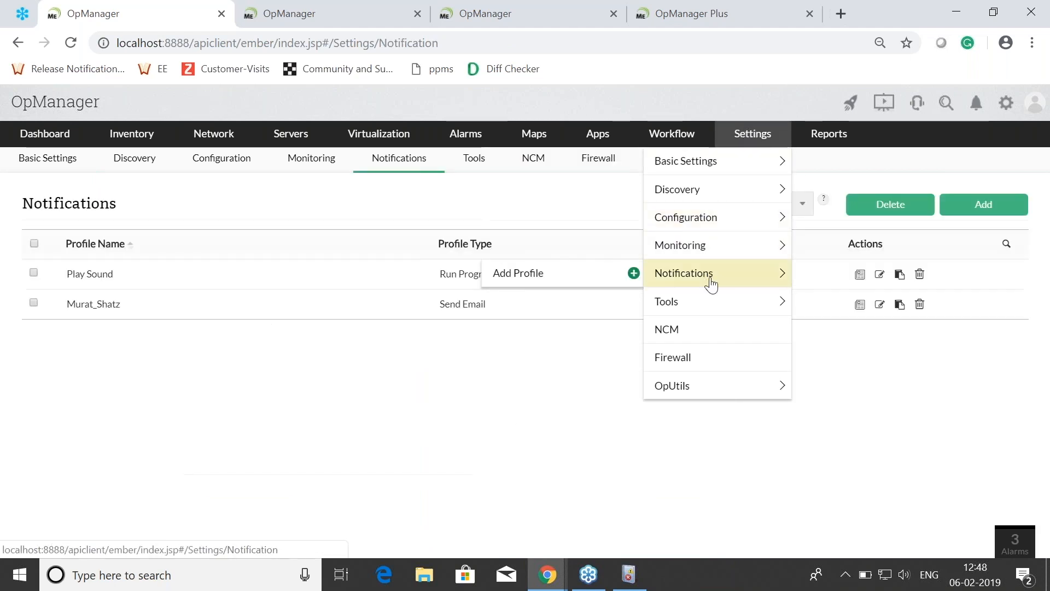
{"action": "left_click", "coordinate": [967, 209]}
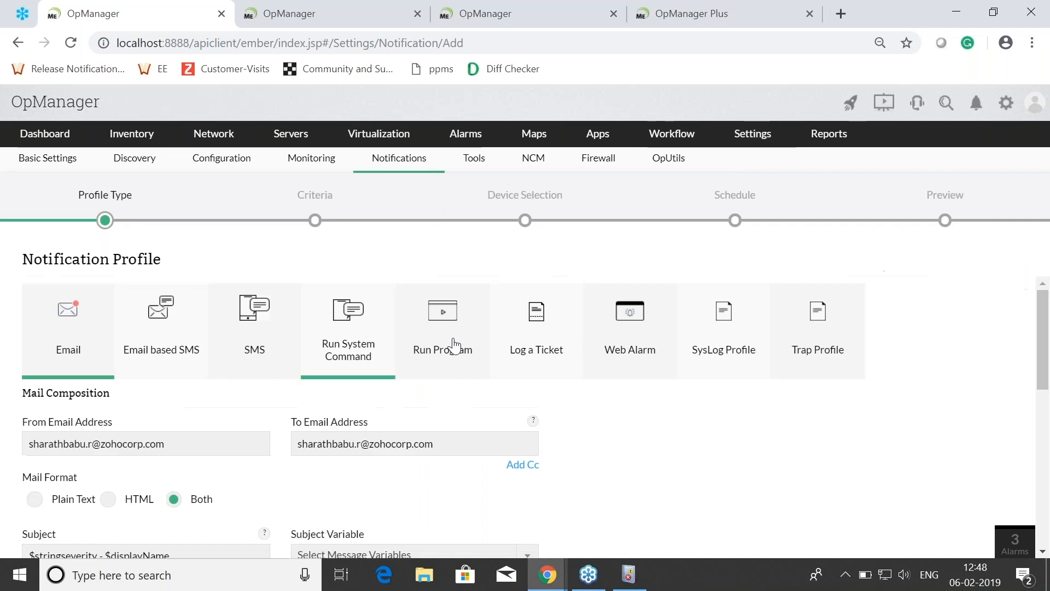
{"action": "left_click", "coordinate": [544, 342]}
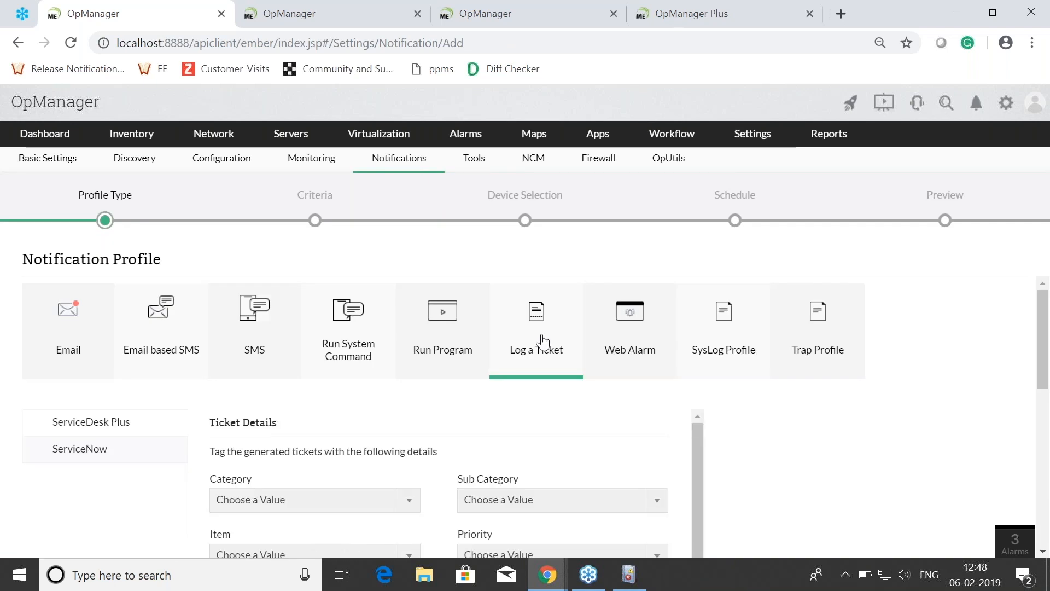
Step: Examine the ticket details that can be tagged, checking the choices for category, sub category, item and technician
{"action": "scroll", "coordinate": [788, 410], "scroll_direction": "down", "scroll_amount": 1}
{"action": "scroll", "coordinate": [788, 410], "scroll_direction": "down", "scroll_amount": 3}
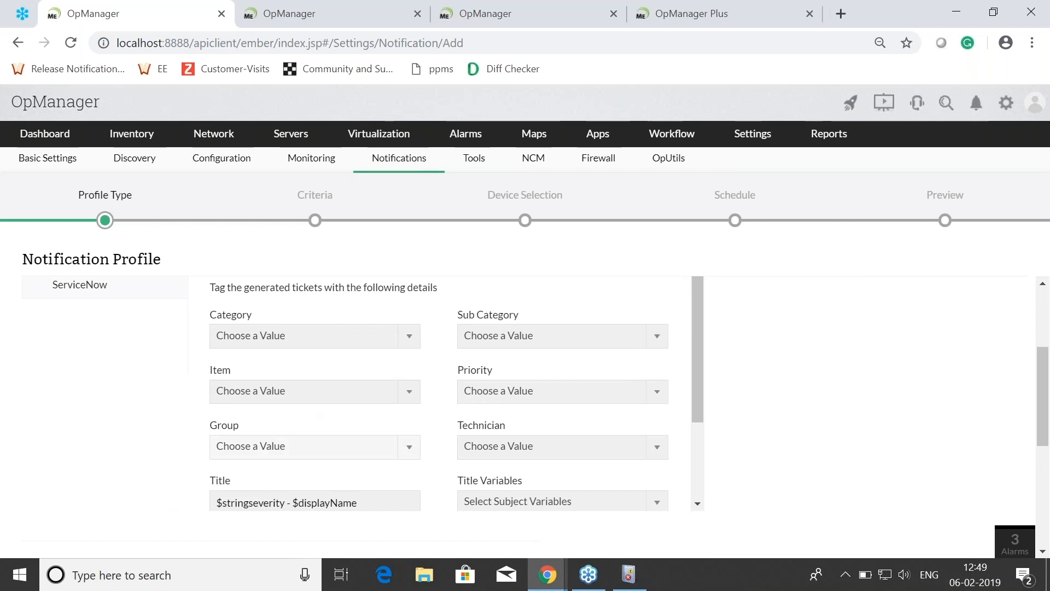
{"action": "left_click", "coordinate": [301, 336]}
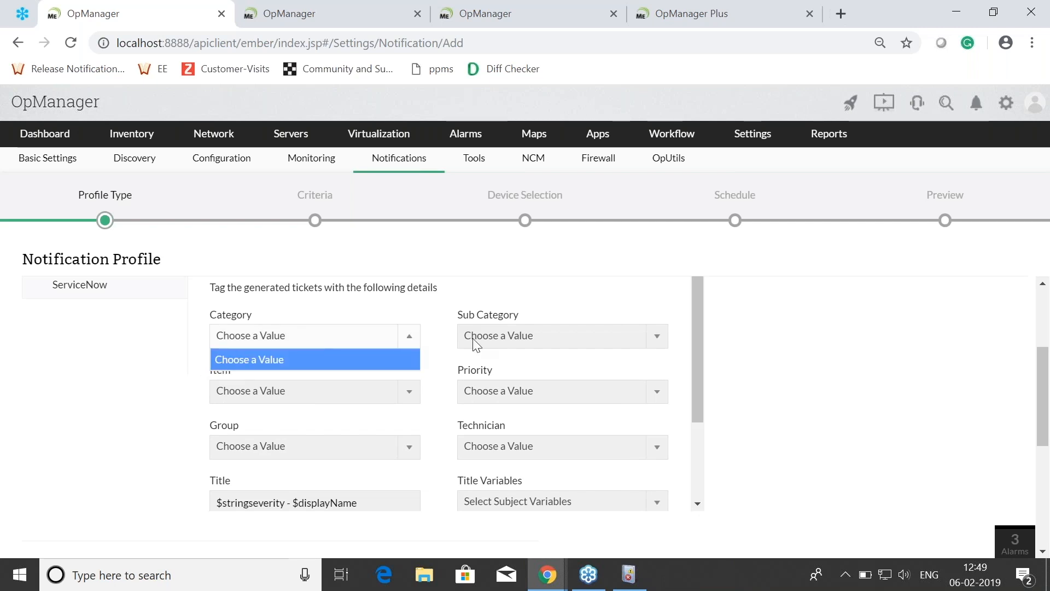
{"action": "left_click", "coordinate": [506, 335]}
{"action": "left_click", "coordinate": [502, 361]}
{"action": "left_click", "coordinate": [305, 392]}
{"action": "left_click", "coordinate": [305, 392]}
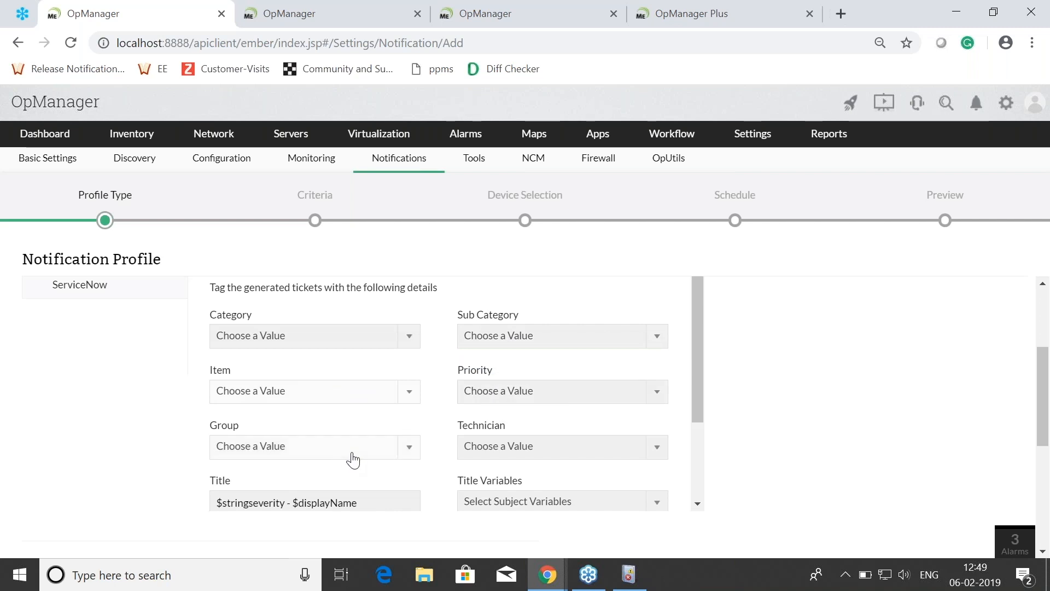
{"action": "left_click", "coordinate": [520, 455]}
{"action": "left_click", "coordinate": [520, 455]}
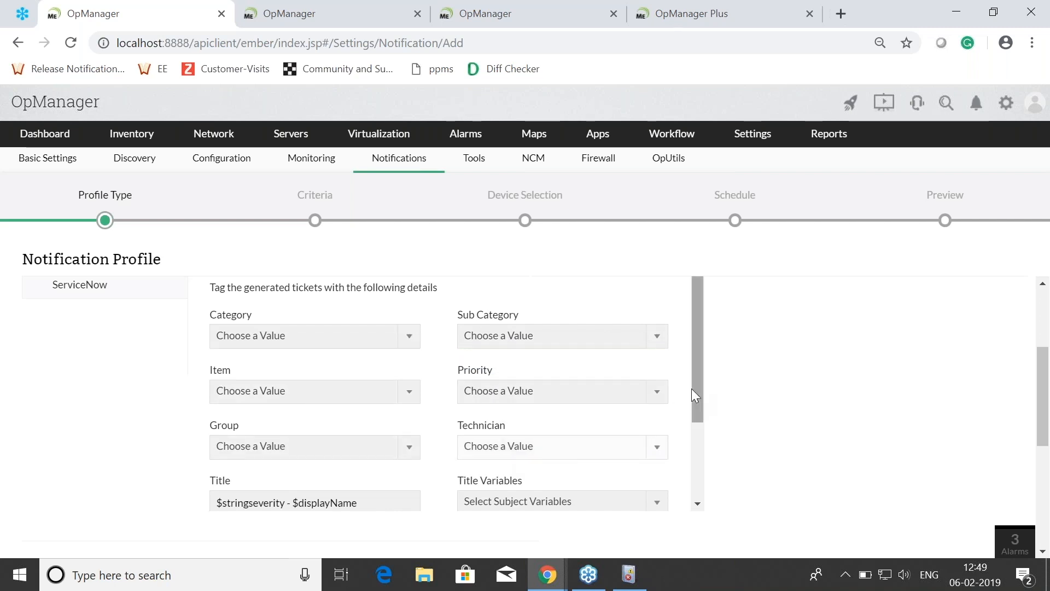
Step: Look through the rest of the ticket form, including the title, description and message variable fields
{"action": "left_click_drag", "start_coordinate": [699, 392], "coordinate": [685, 375]}
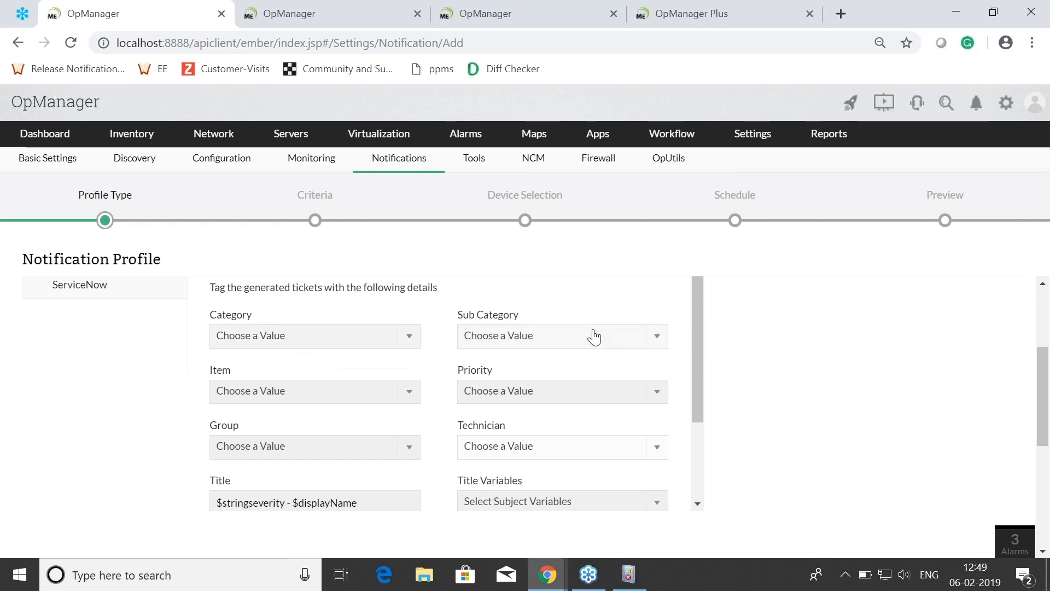
{"action": "scroll", "coordinate": [700, 345], "scroll_direction": "up", "scroll_amount": 2}
{"action": "scroll", "coordinate": [701, 345], "scroll_direction": "down", "scroll_amount": 7}
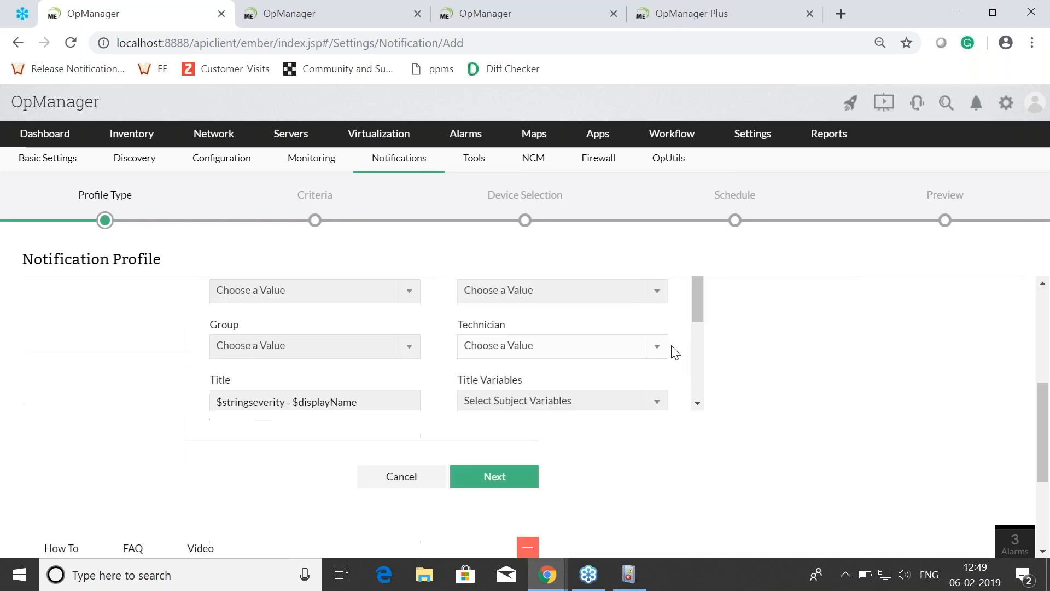
{"action": "left_click", "coordinate": [504, 297]}
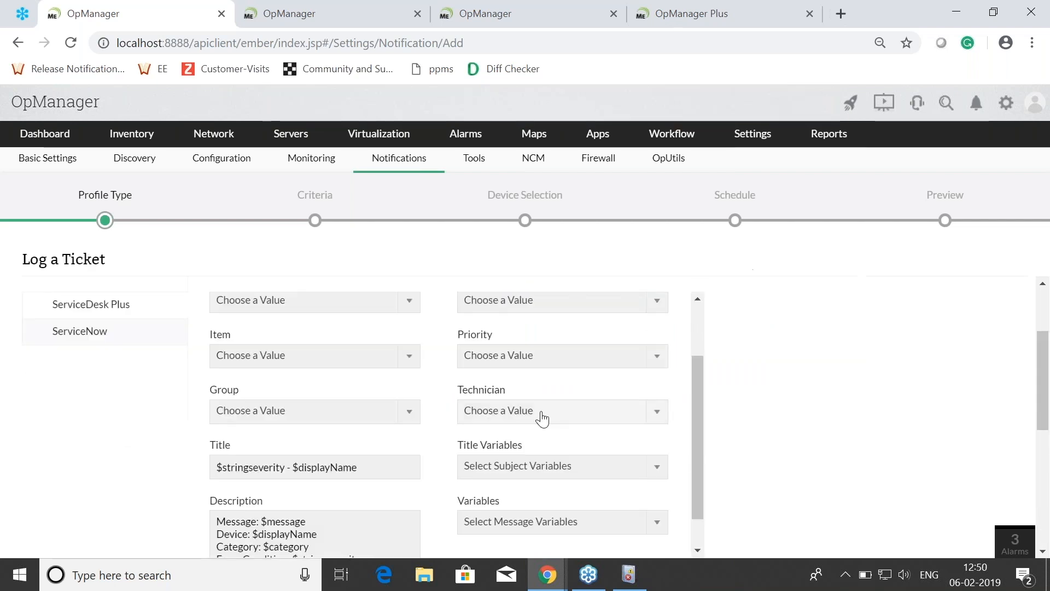
{"action": "scroll", "coordinate": [539, 417], "scroll_direction": "up", "scroll_amount": 2}
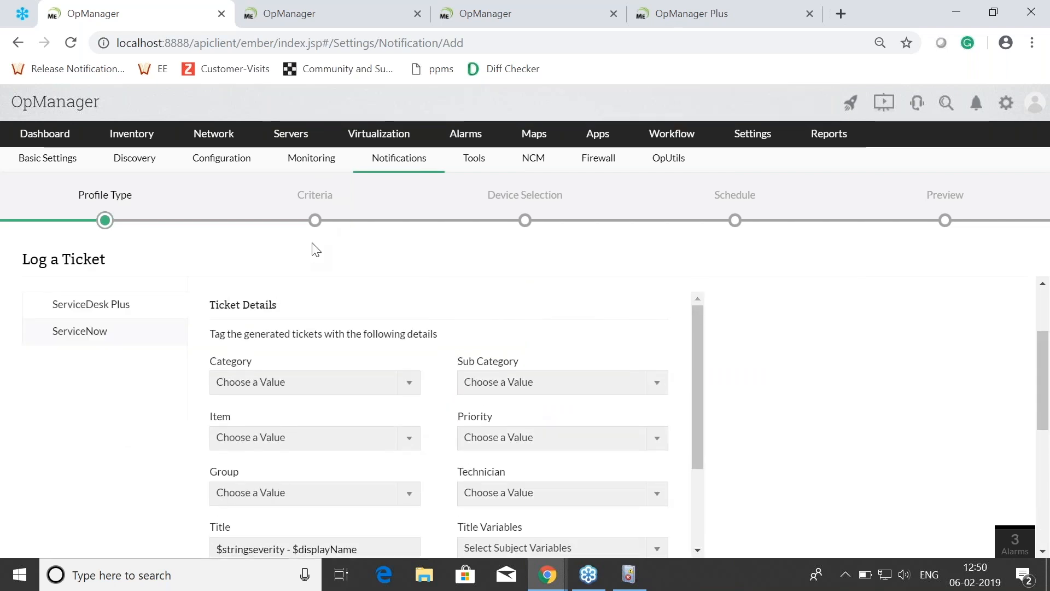
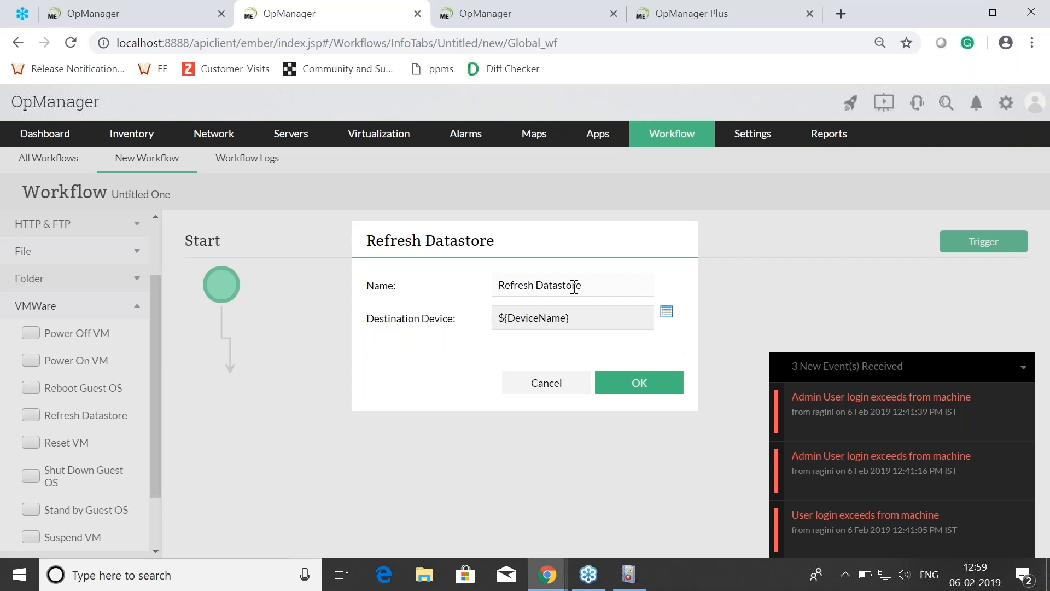
Step: Advance the slide presentation to Question 5 and return to the OpManager window
{"action": "key", "text": "alt+Tab"}
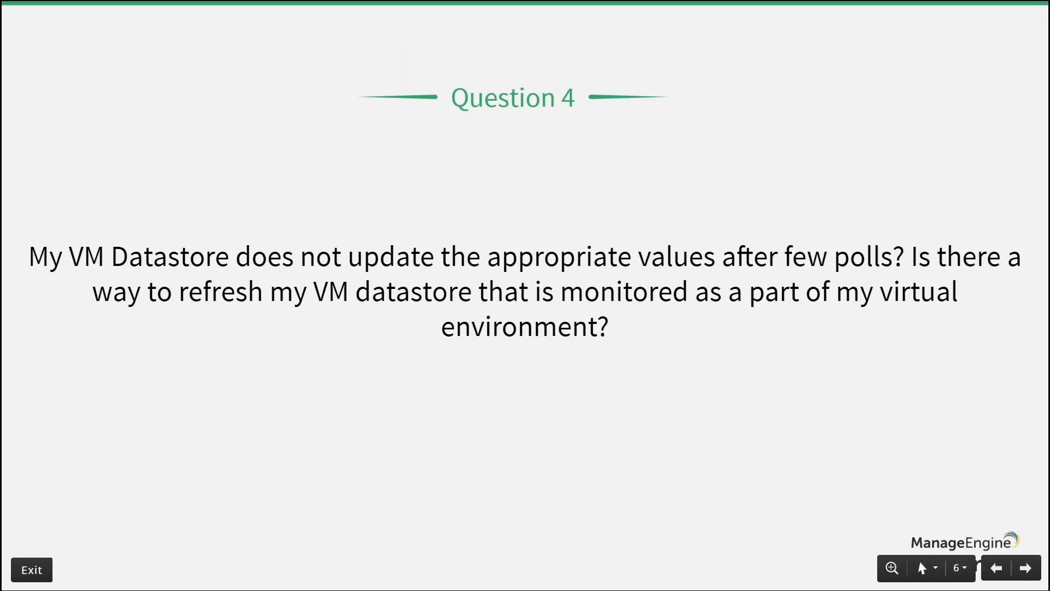
{"action": "key", "text": "Right"}
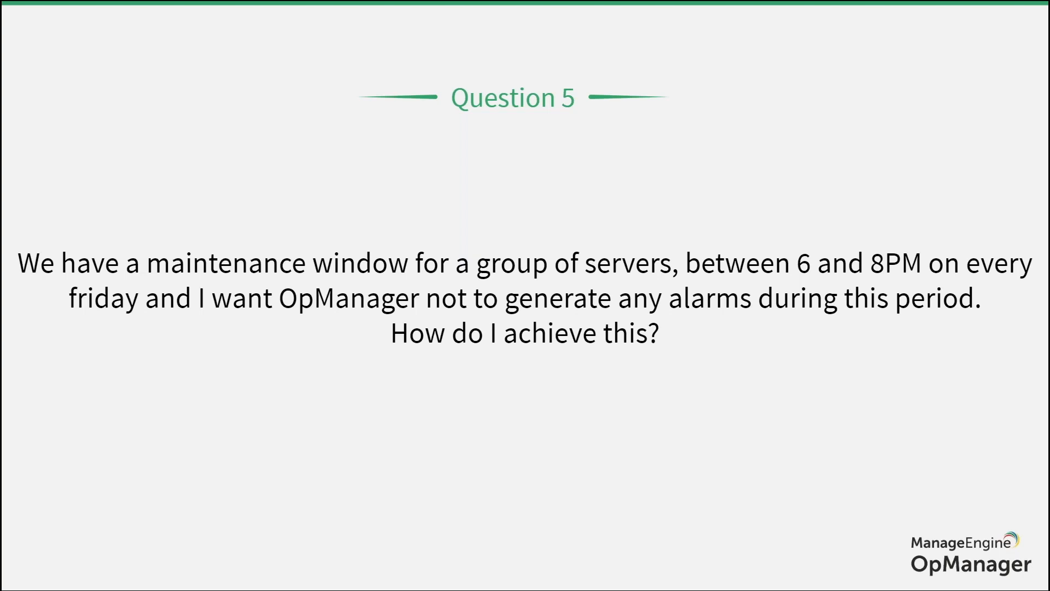
{"action": "key", "text": "super"}
{"action": "key", "text": "super+Tab"}
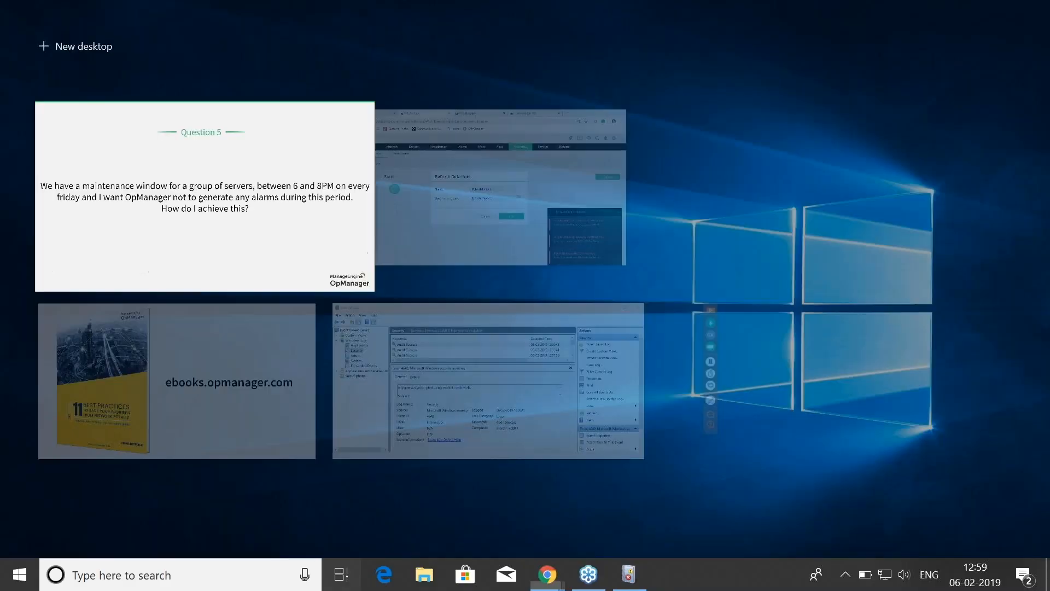
{"action": "key", "text": "super+Tab"}
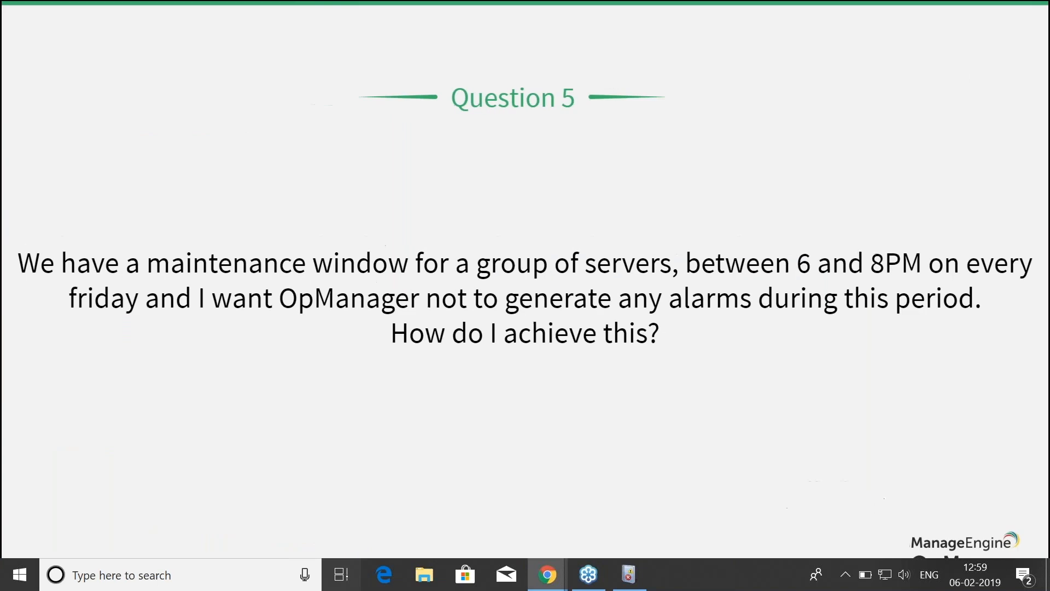
{"action": "key", "text": "super+Tab"}
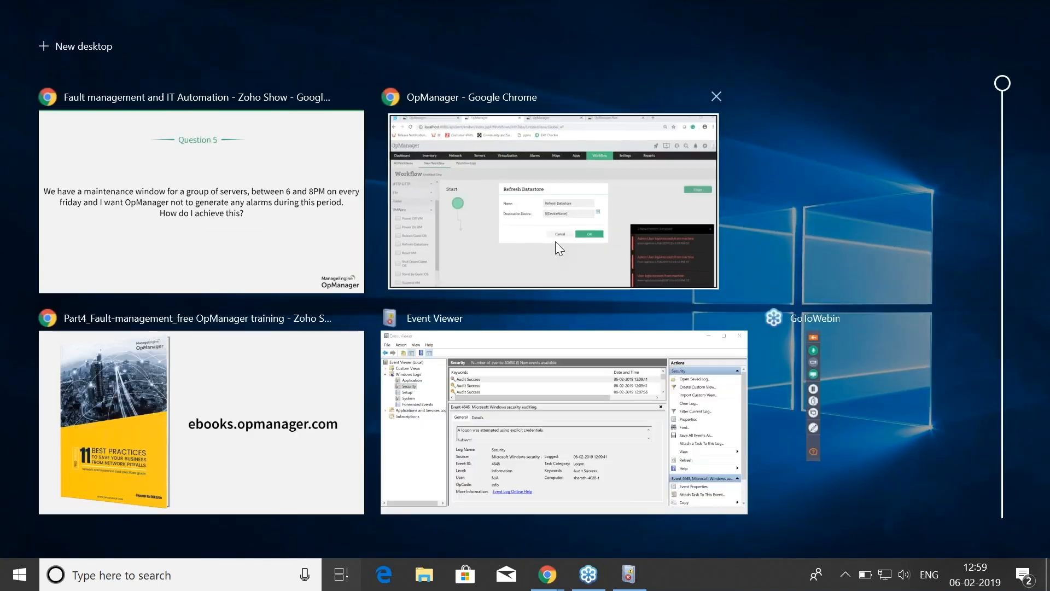
{"action": "left_click", "coordinate": [556, 243]}
Step: Open the Device Downtime Schedules configuration and start adding a new schedule
{"action": "left_click", "coordinate": [764, 139]}
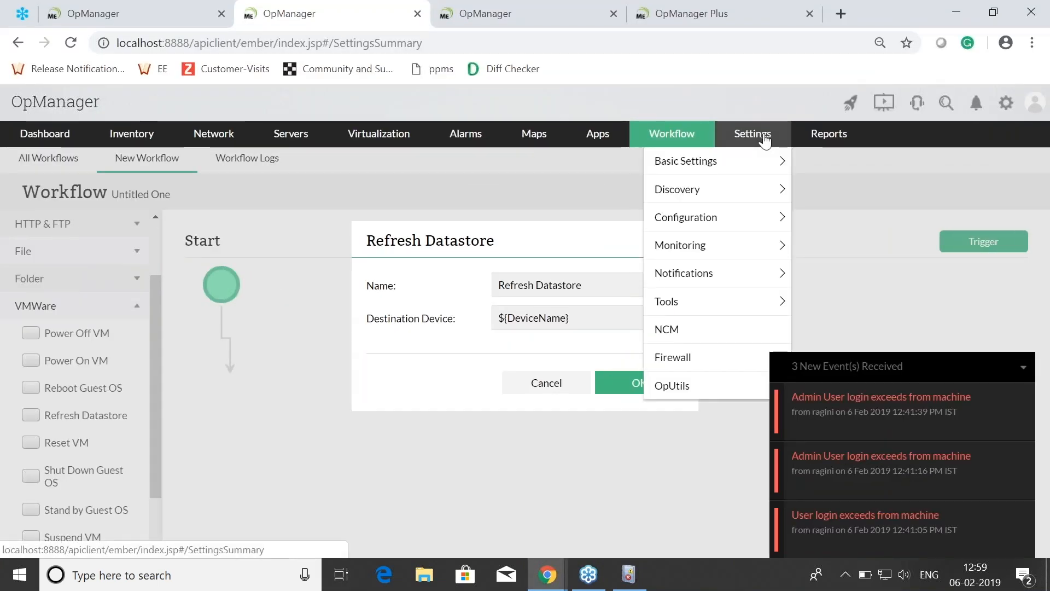
{"action": "mouse_move", "coordinate": [738, 200]}
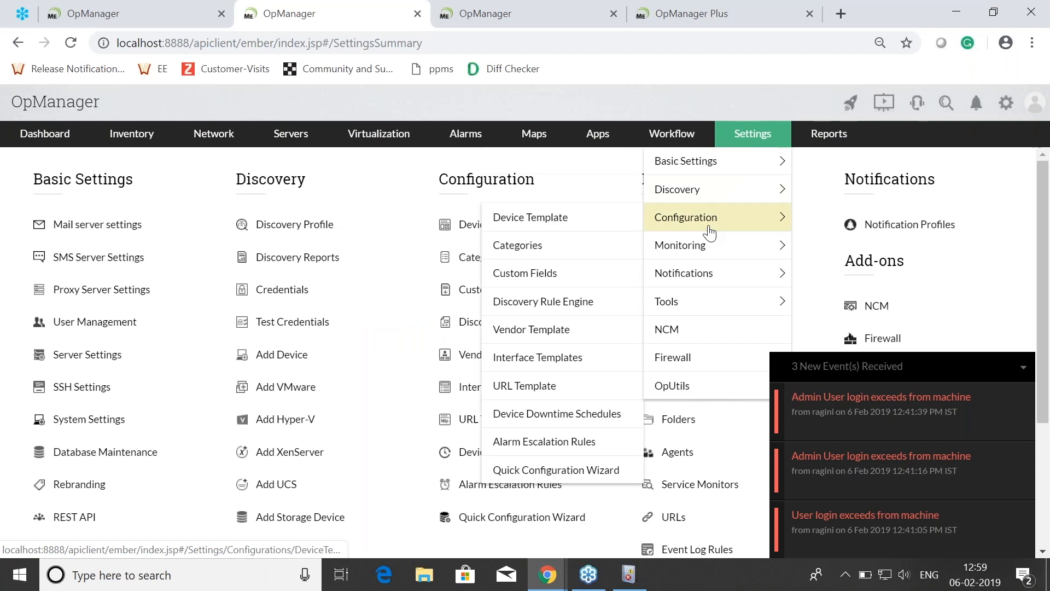
{"action": "mouse_move", "coordinate": [711, 219]}
{"action": "left_click", "coordinate": [556, 414]}
{"action": "mouse_move", "coordinate": [681, 245]}
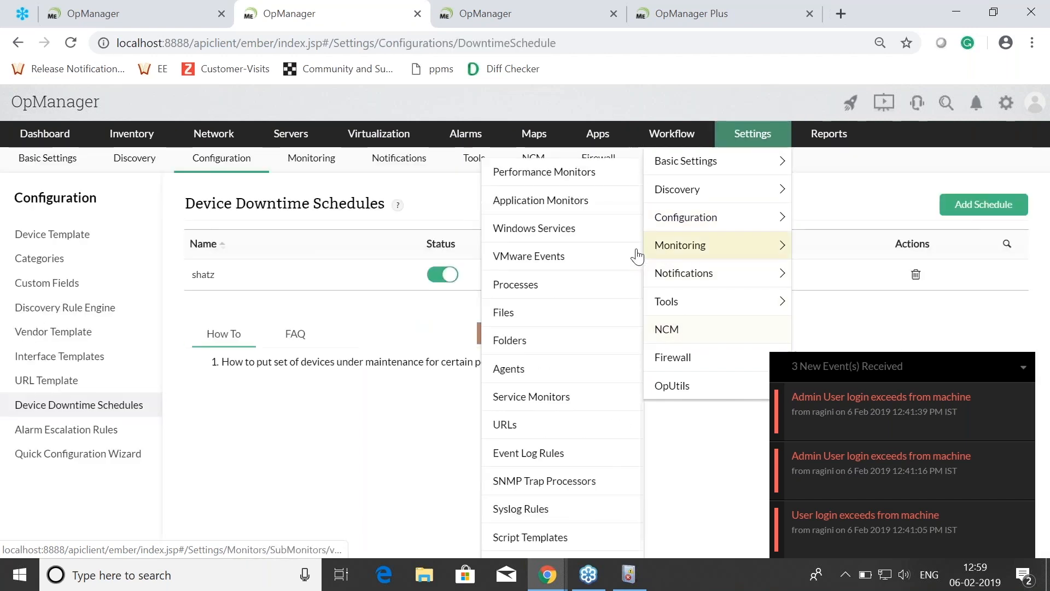
{"action": "left_click", "coordinate": [984, 207]}
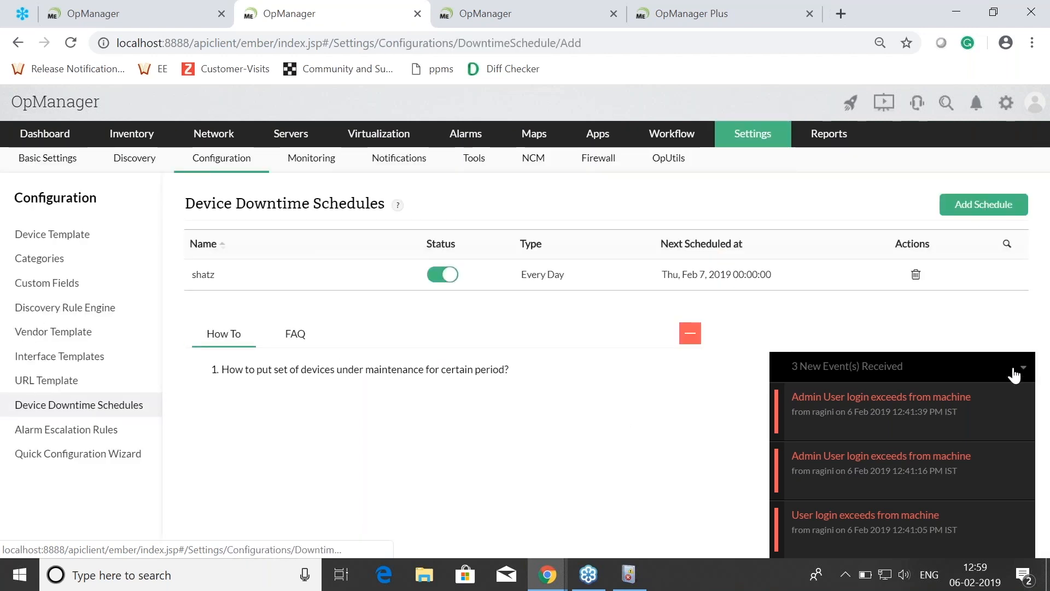
Step: Set the downtime frequency to Every Week, with Friday as both the From and To day
{"action": "scroll", "coordinate": [711, 306], "scroll_direction": "down", "scroll_amount": 3}
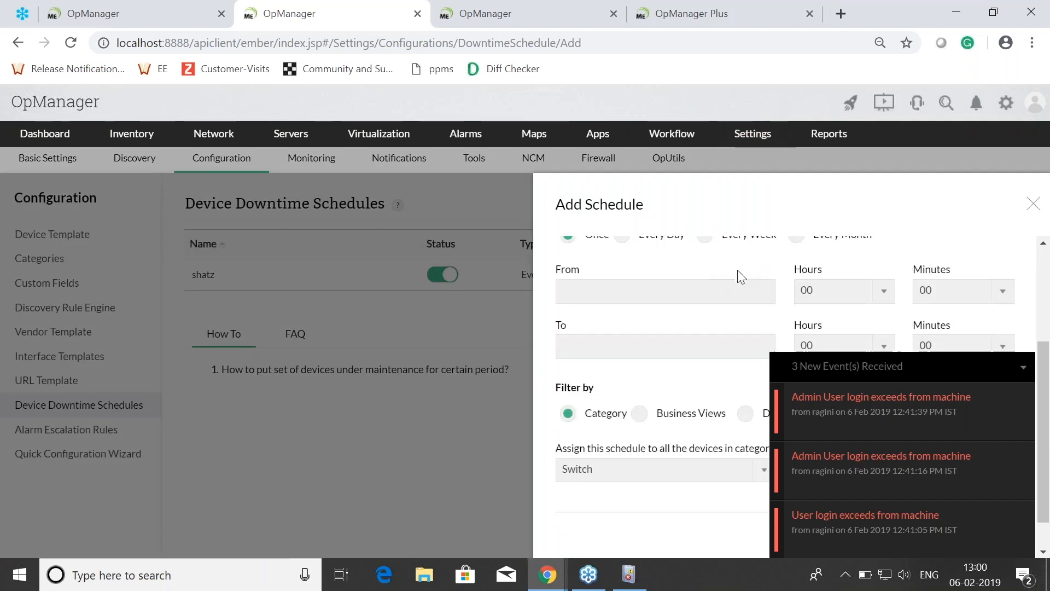
{"action": "scroll", "coordinate": [742, 276], "scroll_direction": "up", "scroll_amount": 2}
{"action": "left_click", "coordinate": [718, 324]}
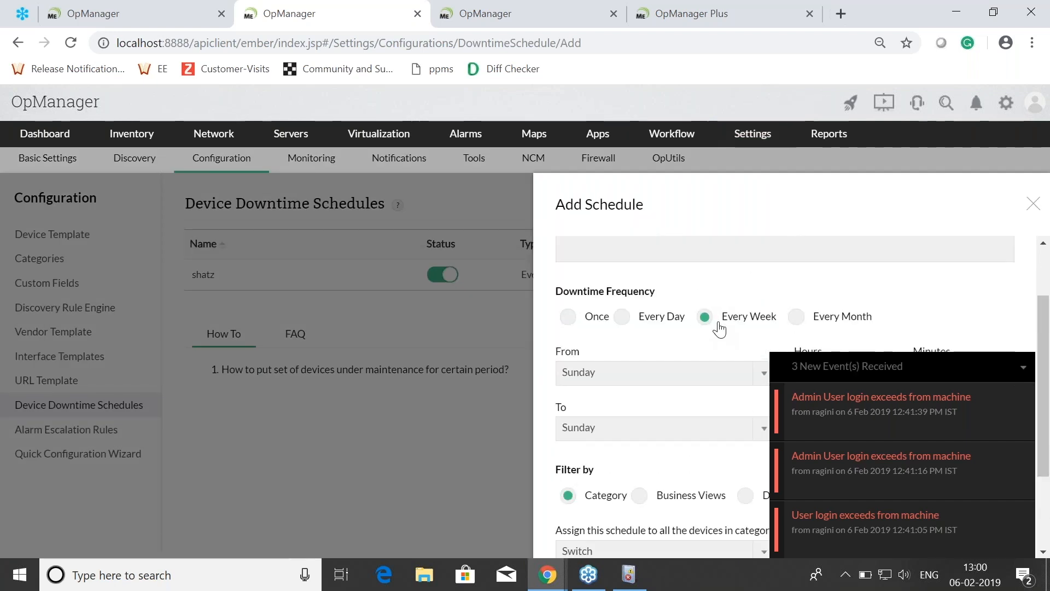
{"action": "scroll", "coordinate": [643, 350], "scroll_direction": "down", "scroll_amount": 2}
{"action": "left_click", "coordinate": [624, 295]}
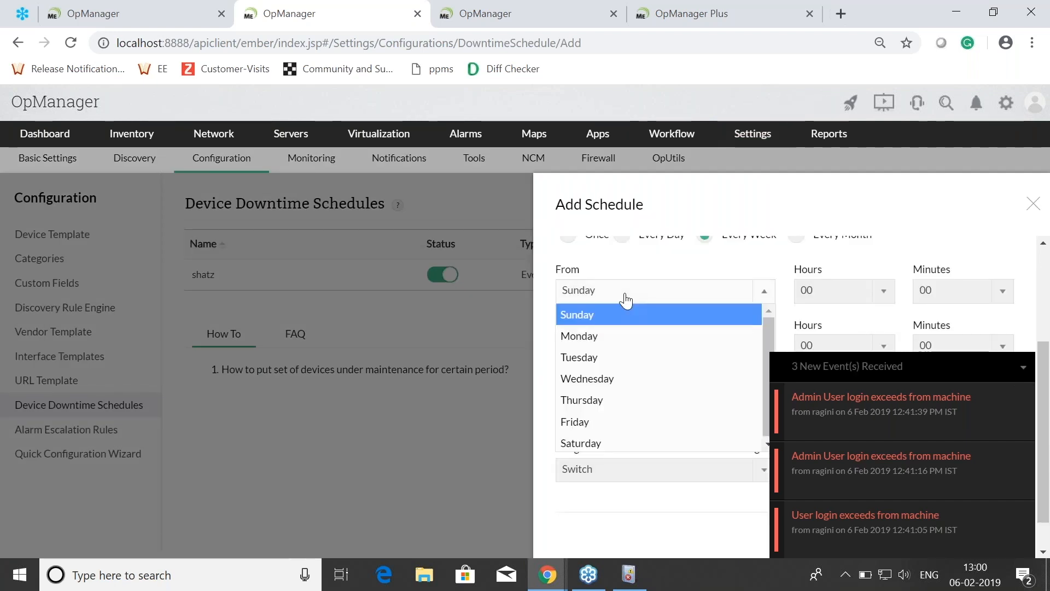
{"action": "left_click", "coordinate": [588, 422]}
{"action": "left_click", "coordinate": [631, 351]}
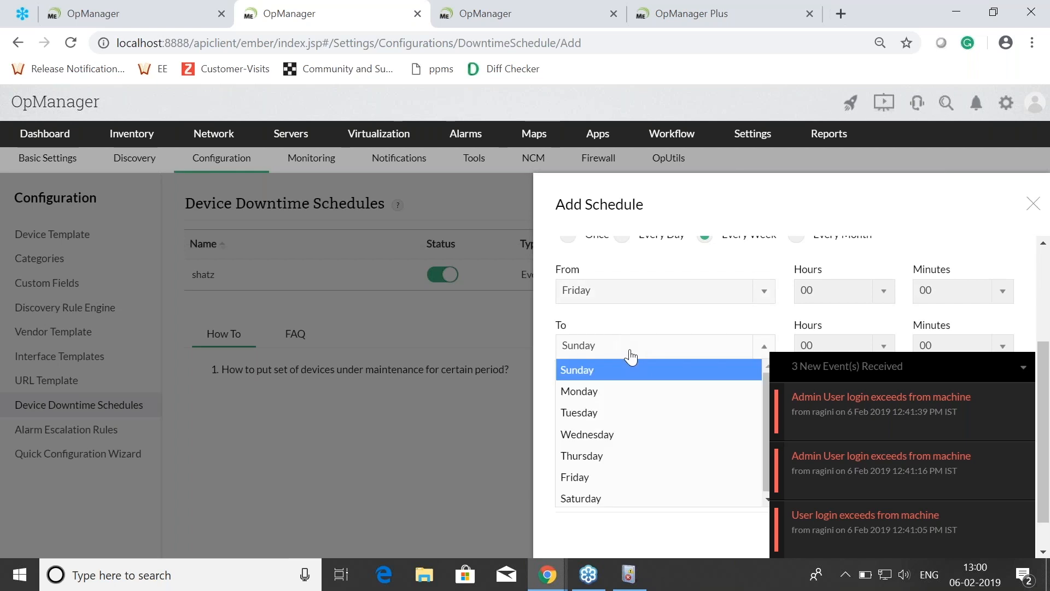
{"action": "left_click", "coordinate": [597, 477]}
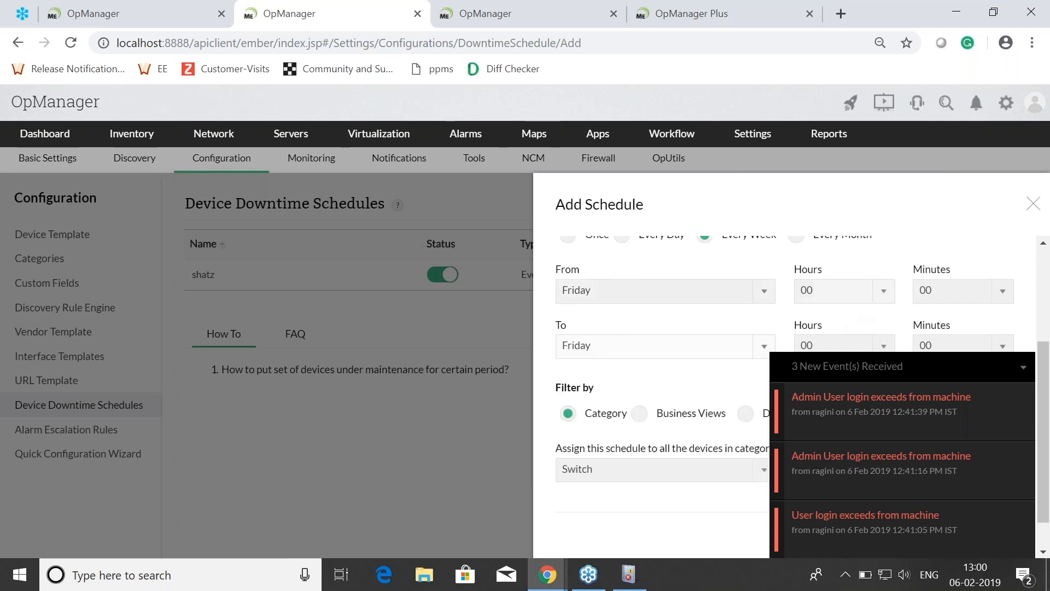
Step: Set the start hour of the Friday downtime window to 18
{"action": "left_click", "coordinate": [842, 291]}
{"action": "type", "text": "18"}
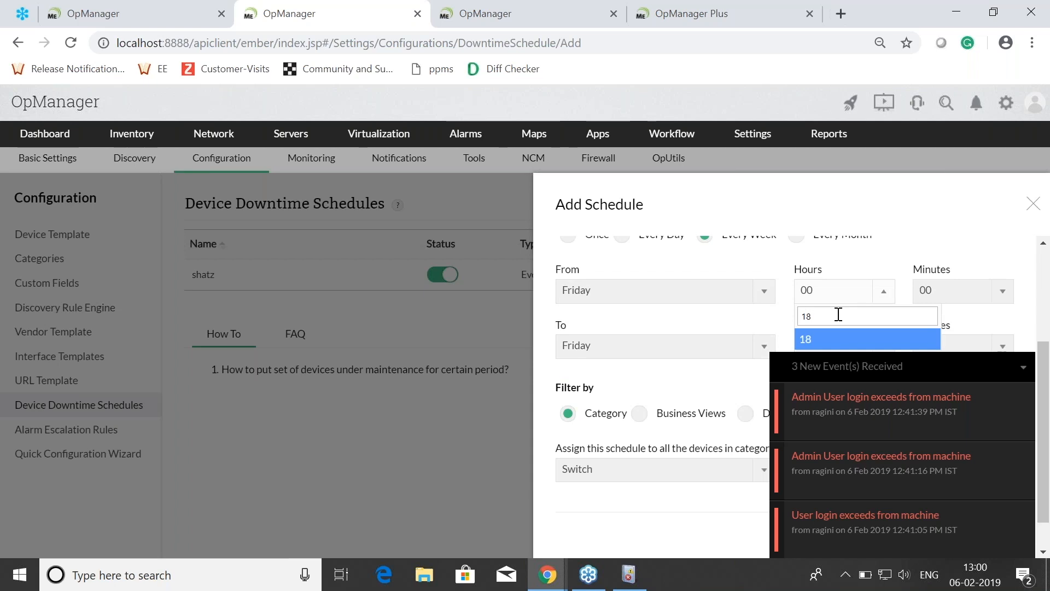
{"action": "key", "text": "Return"}
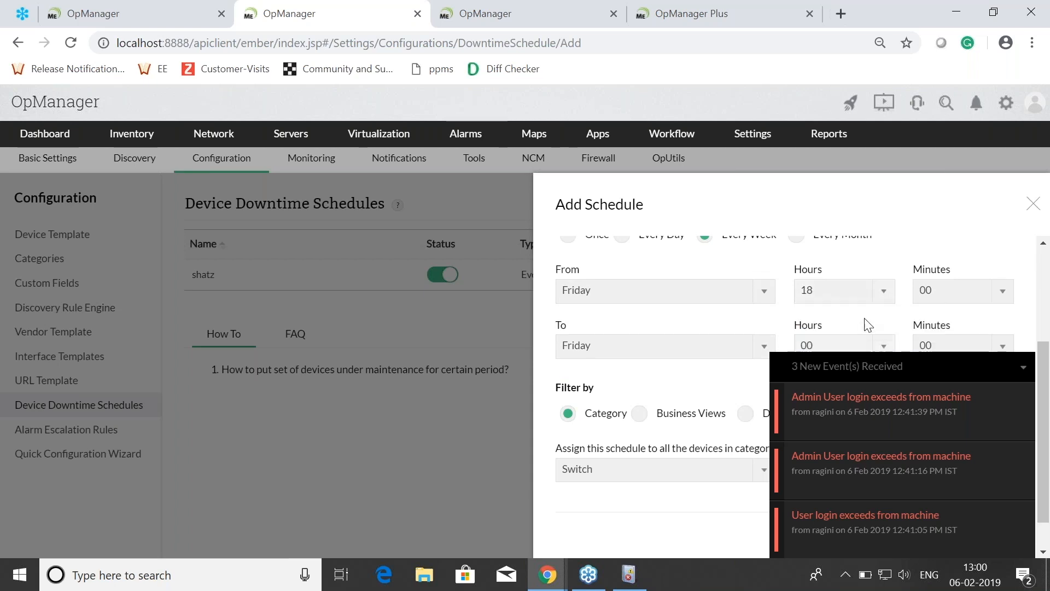
Step: Filter the schedule by Devices, collapse the events popup, and add OPM-QA3 to the selected devices
{"action": "scroll", "coordinate": [768, 393], "scroll_direction": "down", "scroll_amount": 1}
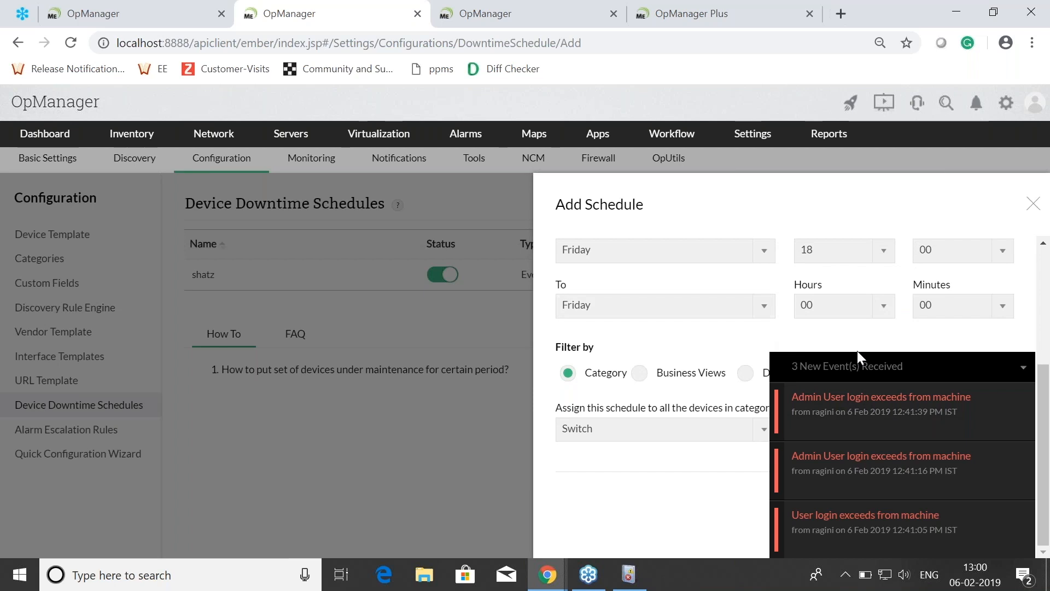
{"action": "left_click", "coordinate": [744, 374]}
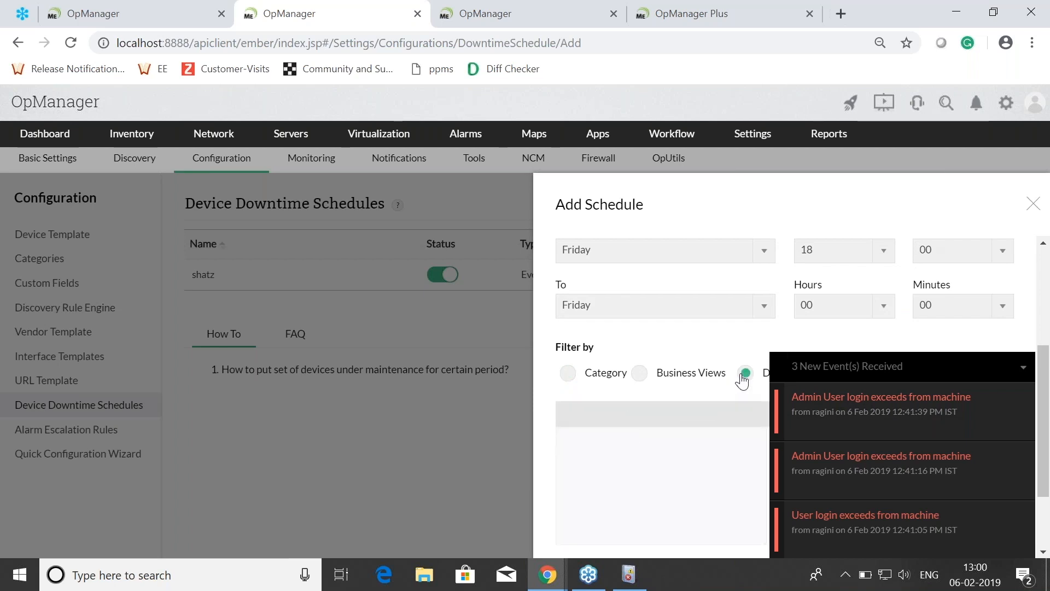
{"action": "scroll", "coordinate": [744, 371], "scroll_direction": "down", "scroll_amount": 3}
{"action": "scroll", "coordinate": [629, 394], "scroll_direction": "down", "scroll_amount": 1}
{"action": "left_click", "coordinate": [612, 404]}
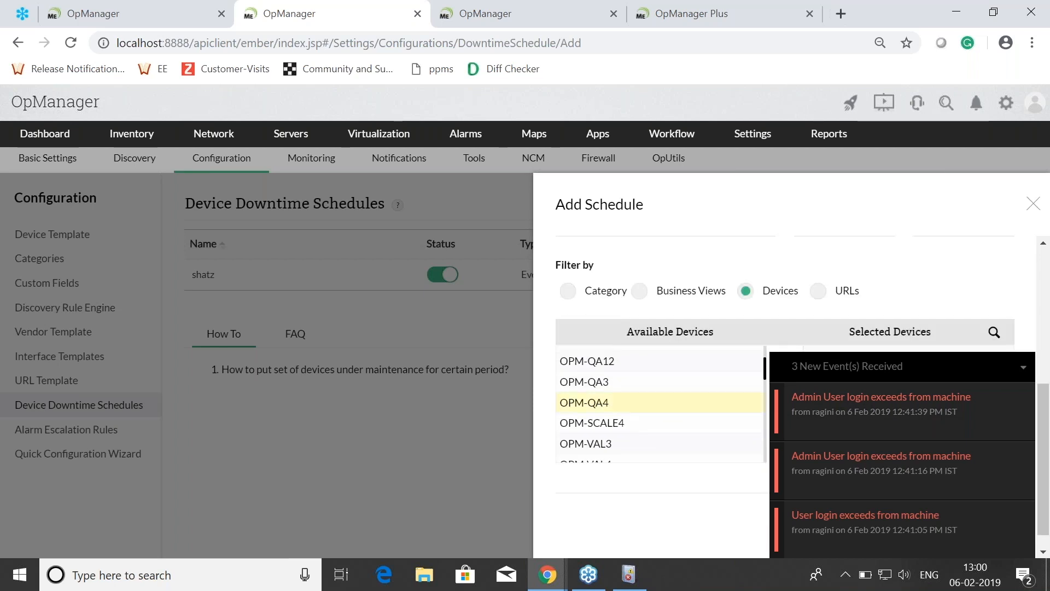
{"action": "left_click", "coordinate": [1020, 370]}
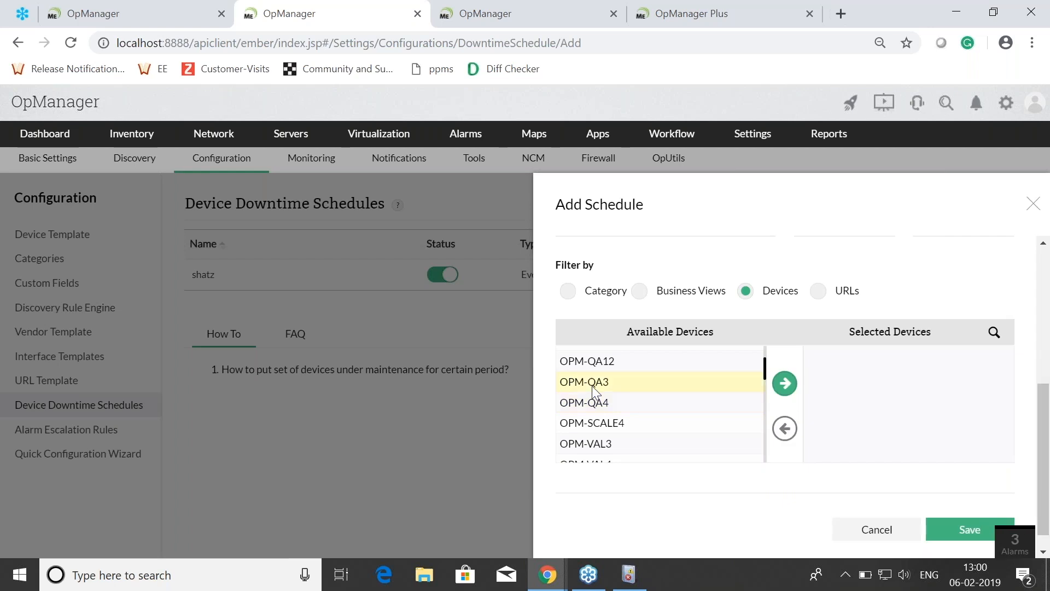
{"action": "left_click", "coordinate": [786, 385]}
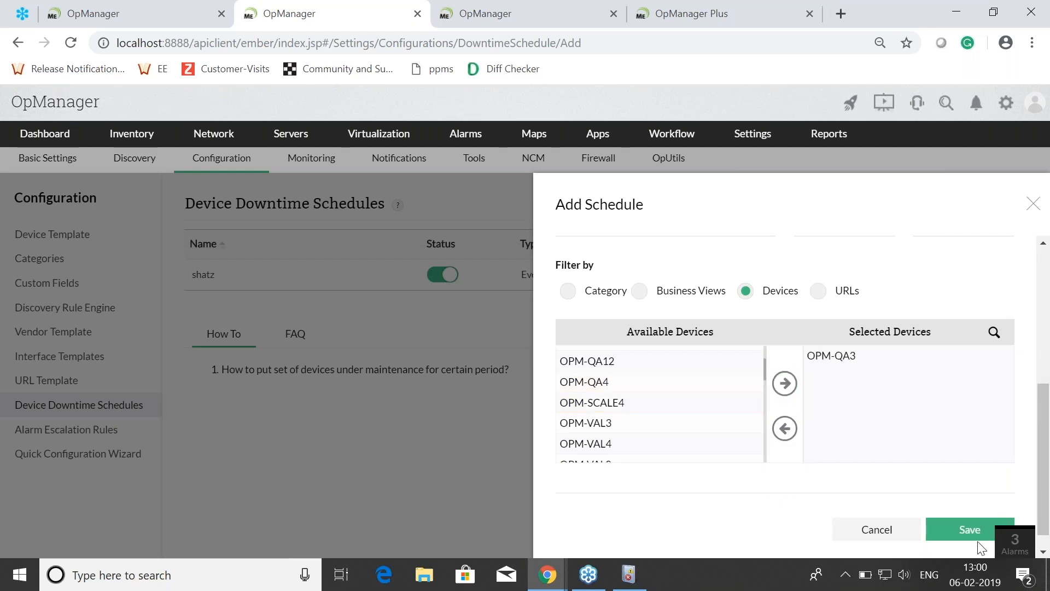
Step: Name the downtime schedule "test" and try to save it
{"action": "left_click", "coordinate": [974, 537]}
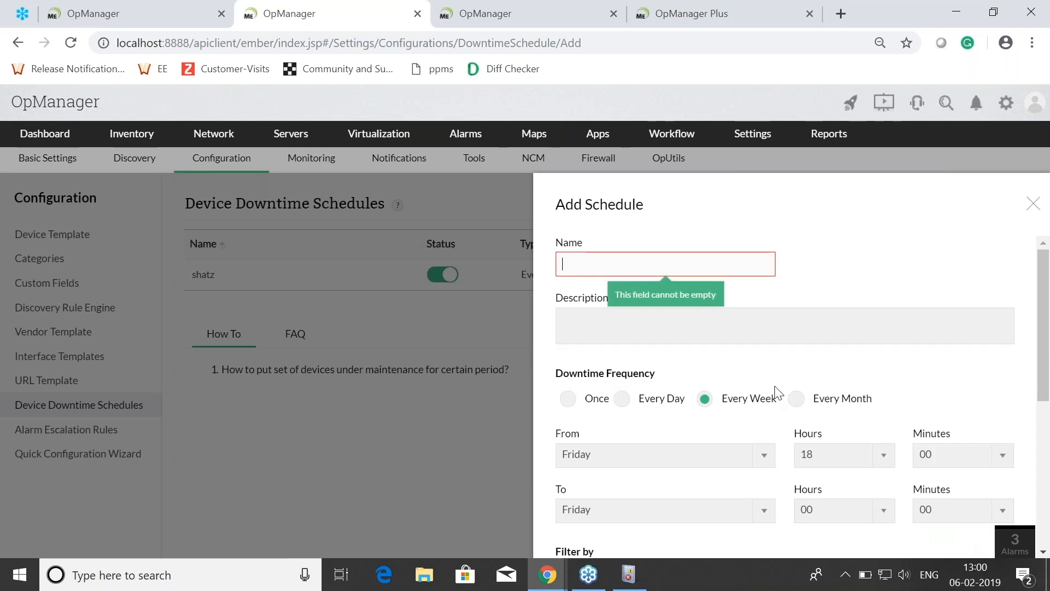
{"action": "type", "text": "test"}
{"action": "scroll", "coordinate": [908, 441], "scroll_direction": "down", "scroll_amount": 5}
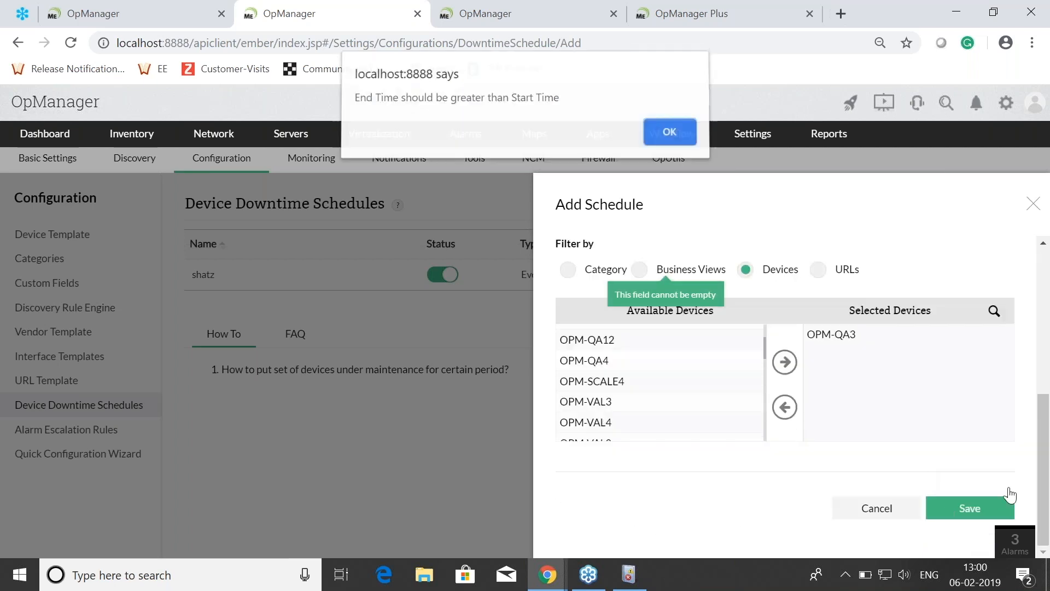
{"action": "left_click", "coordinate": [671, 137]}
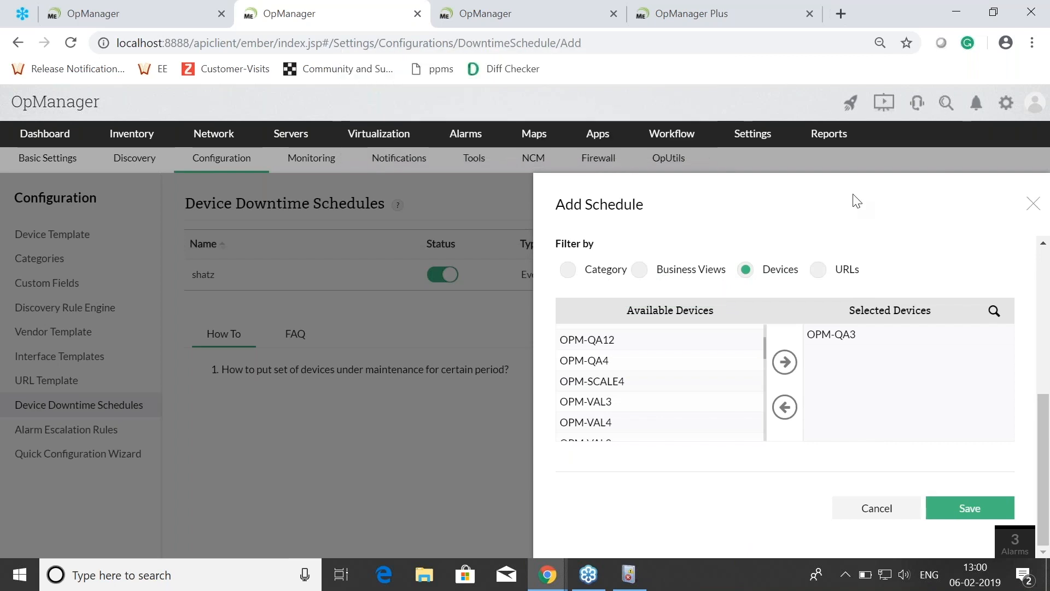
Step: Advance the slide presentation to Question 6 and switch back to OpManager
{"action": "key", "text": "alt+Tab"}
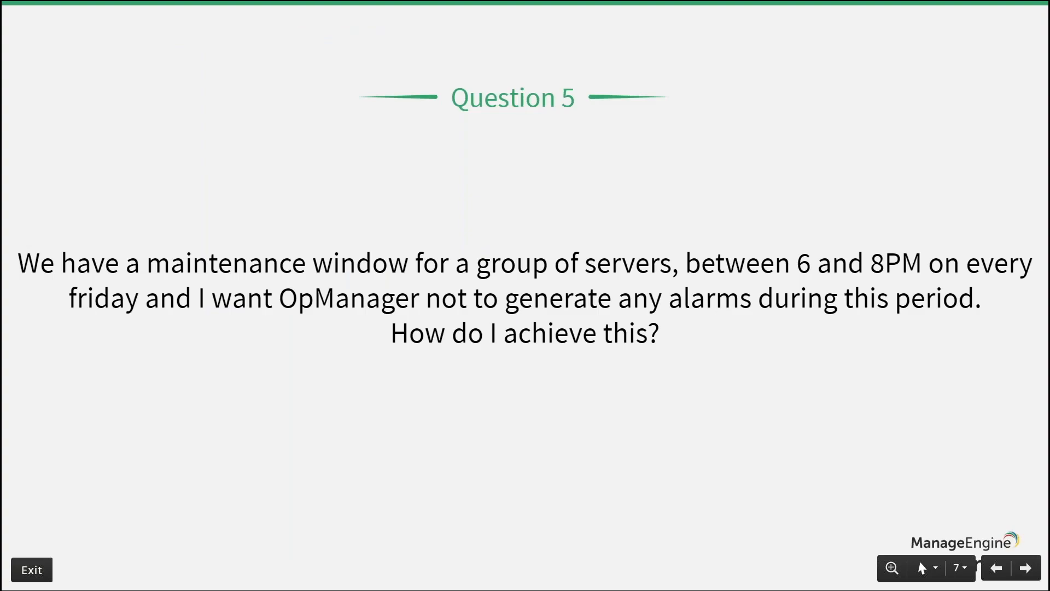
{"action": "key", "text": "Right"}
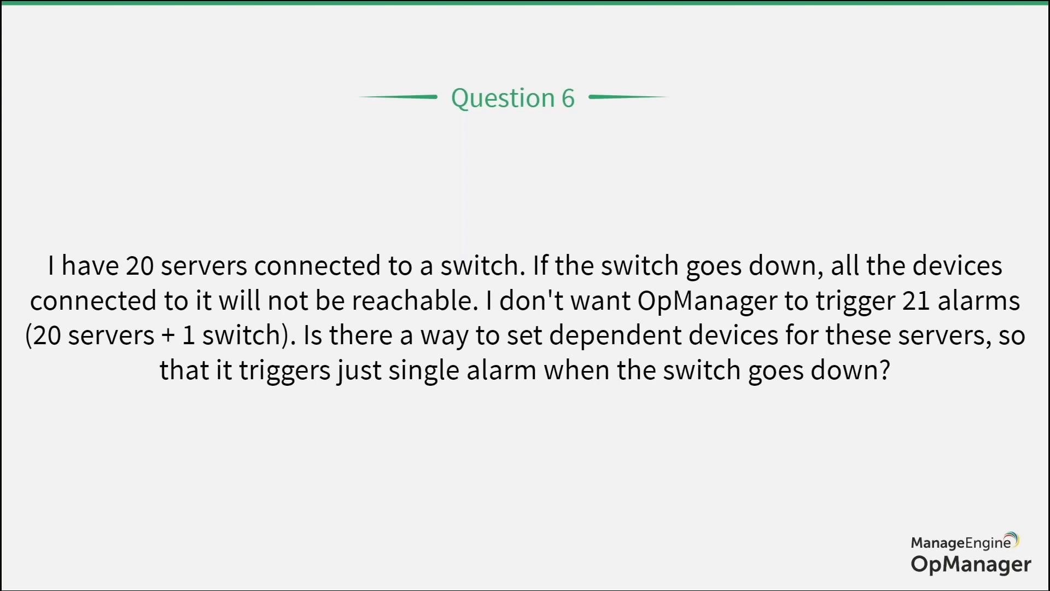
{"action": "key", "text": "alt+Tab"}
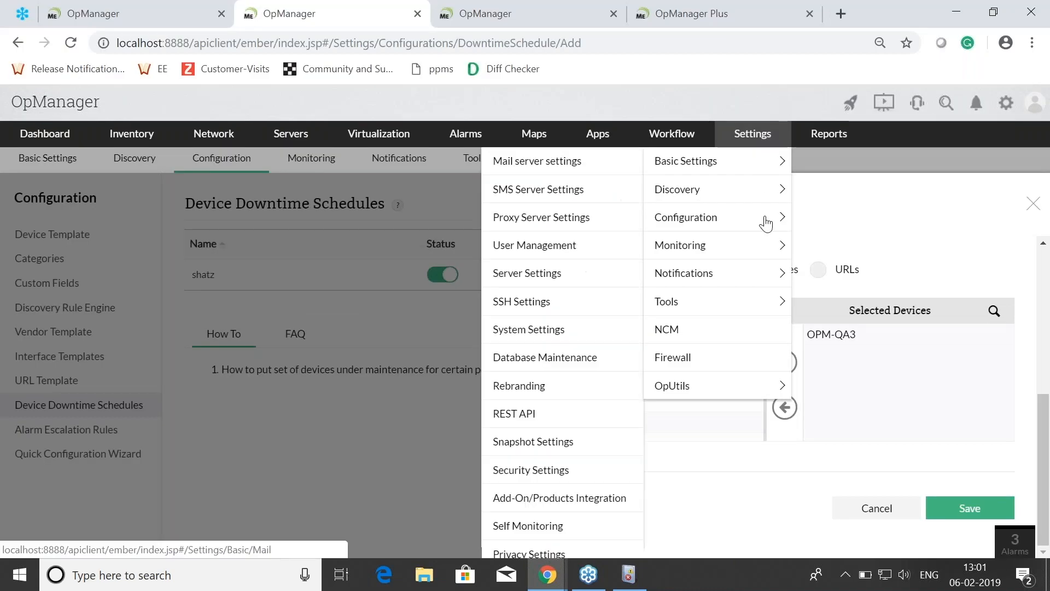
Step: Open the Device Dependencies section of the Quick Configuration Wizard
{"action": "mouse_move", "coordinate": [766, 217]}
{"action": "left_click", "coordinate": [542, 475]}
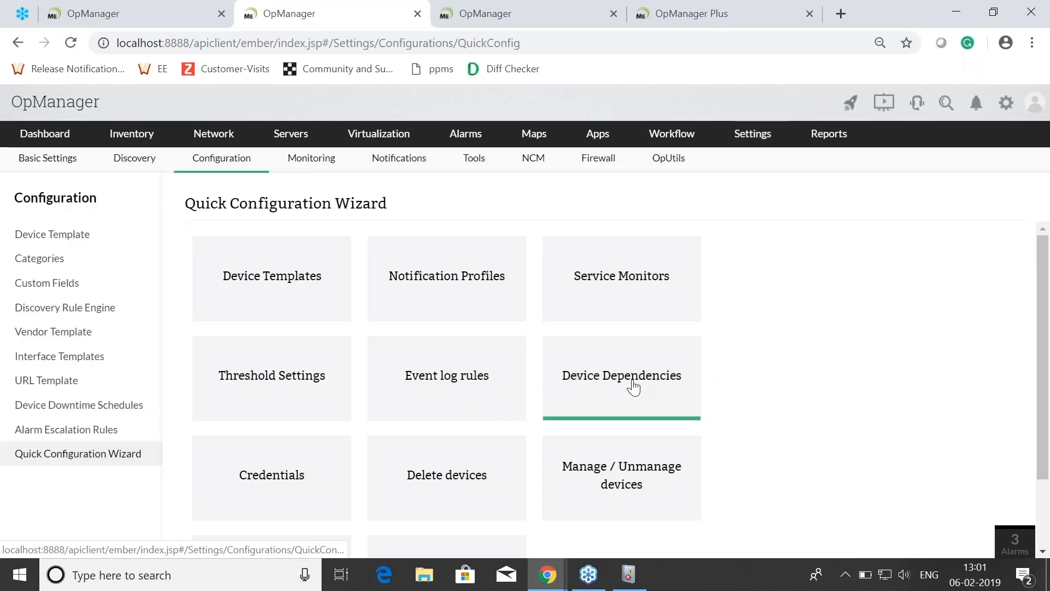
{"action": "left_click", "coordinate": [633, 386]}
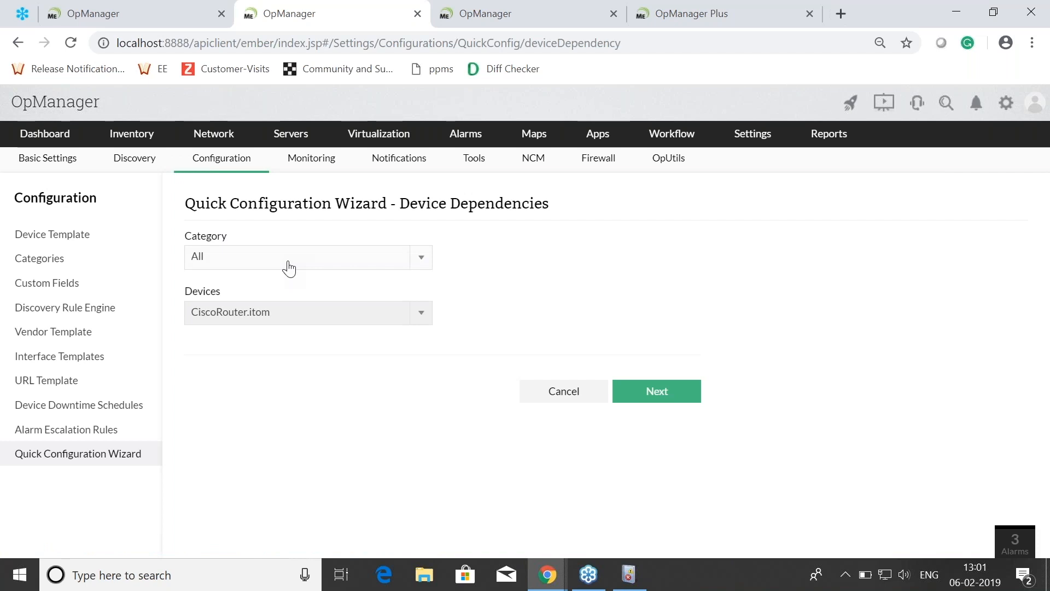
Step: Choose the category and the parent device for the dependency, and proceed to the device assignment
{"action": "left_click", "coordinate": [289, 268]}
{"action": "left_click", "coordinate": [244, 307]}
{"action": "left_click", "coordinate": [285, 315]}
{"action": "left_click", "coordinate": [290, 335]}
{"action": "left_click", "coordinate": [659, 390]}
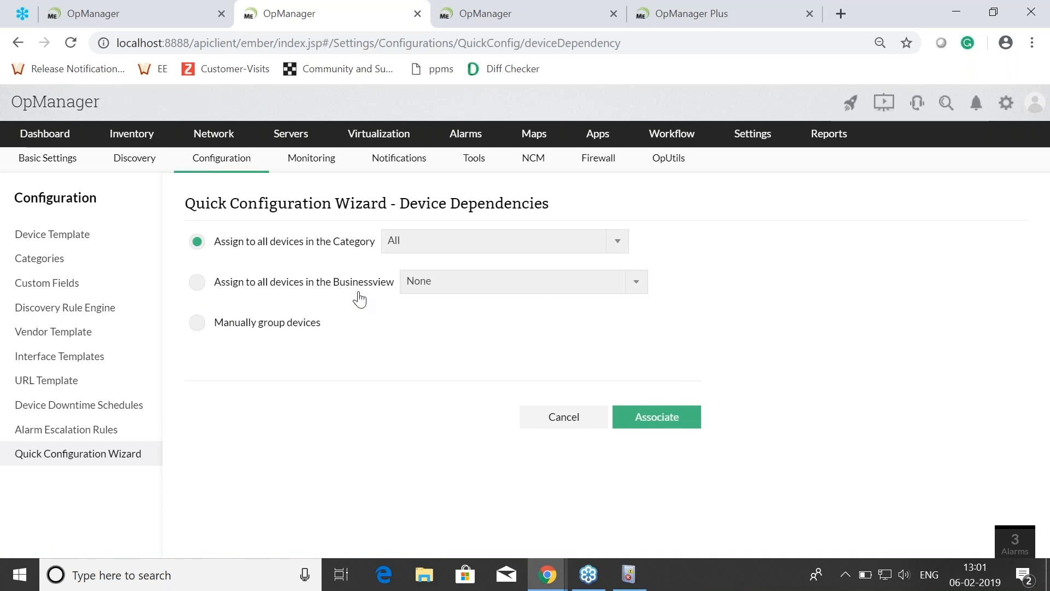
Step: Manually group OPM-VAL8, OPM-VAL9 and Opm-demo as the dependent devices and associate them with the parent device
{"action": "left_click", "coordinate": [196, 324]}
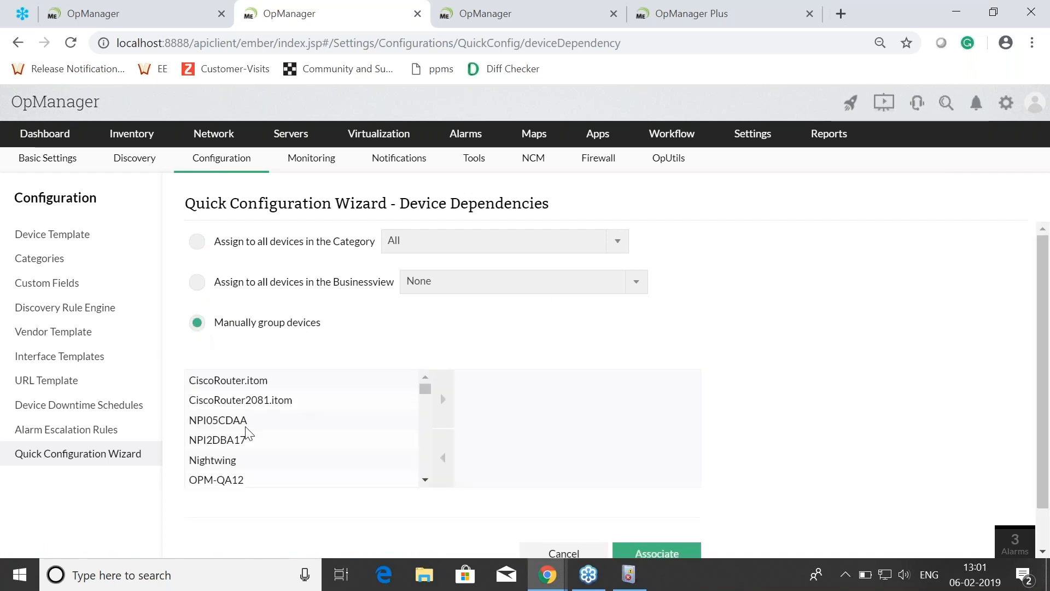
{"action": "scroll", "coordinate": [755, 355], "scroll_direction": "down", "scroll_amount": 1}
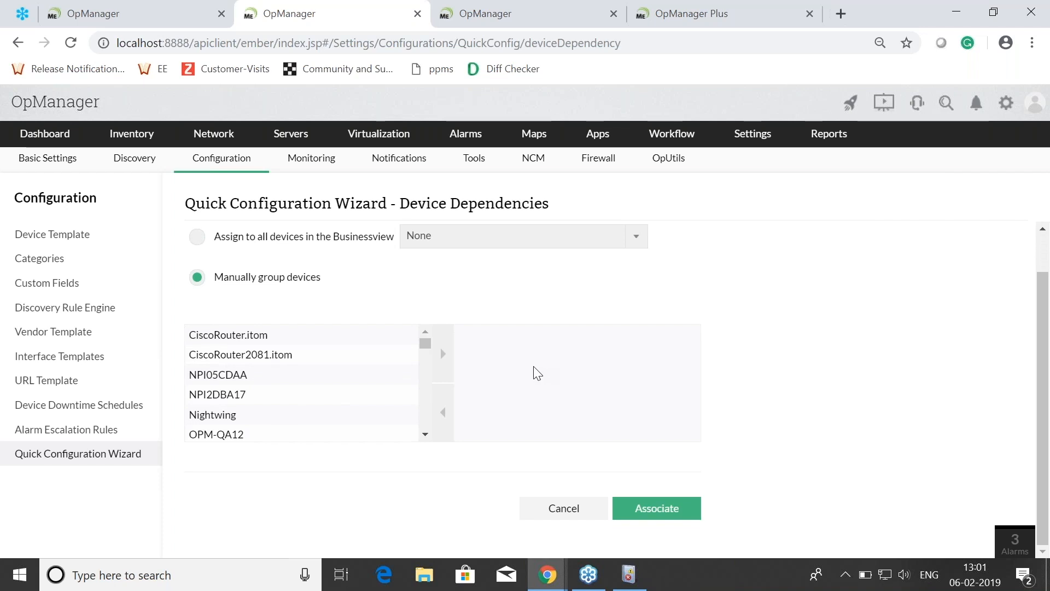
{"action": "left_click", "coordinate": [235, 392]}
{"action": "scroll", "coordinate": [272, 387], "scroll_direction": "down", "scroll_amount": 3}
{"action": "scroll", "coordinate": [272, 387], "scroll_direction": "down", "scroll_amount": 1}
{"action": "left_click", "coordinate": [219, 390]}
{"action": "key", "text": "shift+Down"}
{"action": "key", "text": "shift+Down"}
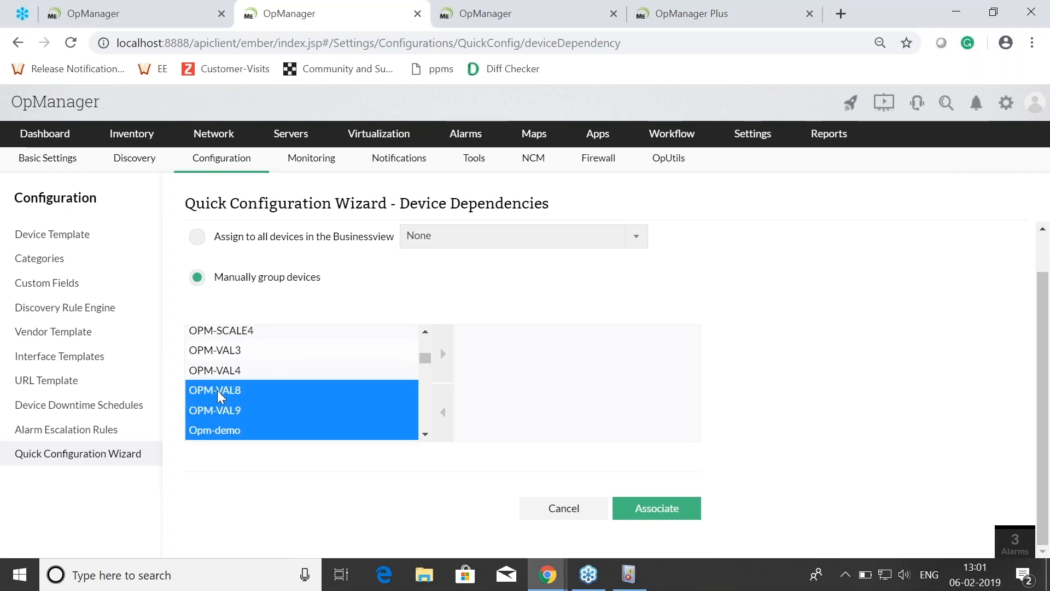
{"action": "left_click", "coordinate": [444, 354]}
{"action": "left_click", "coordinate": [656, 520]}
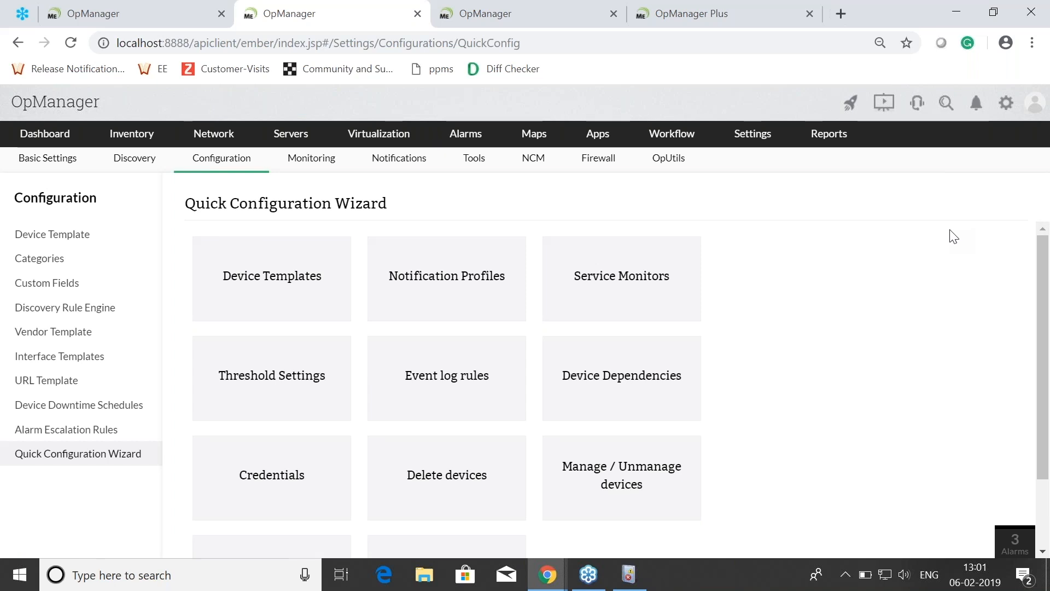
Step: Advance the slide presentation to Question 7, switch back to OpManager and start a new workflow
{"action": "key", "text": "alt+Tab"}
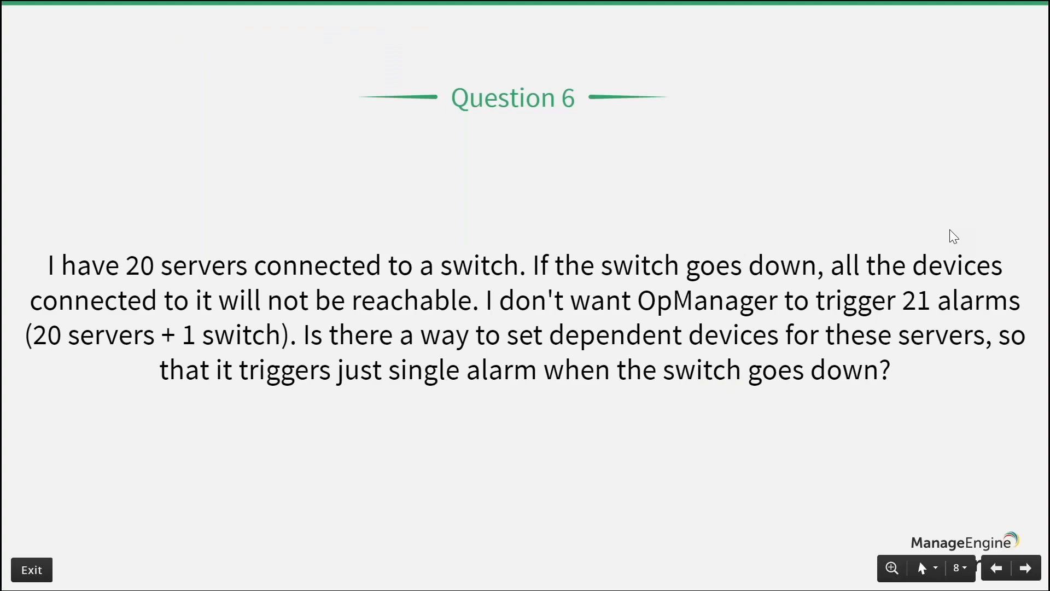
{"action": "key", "text": "Right"}
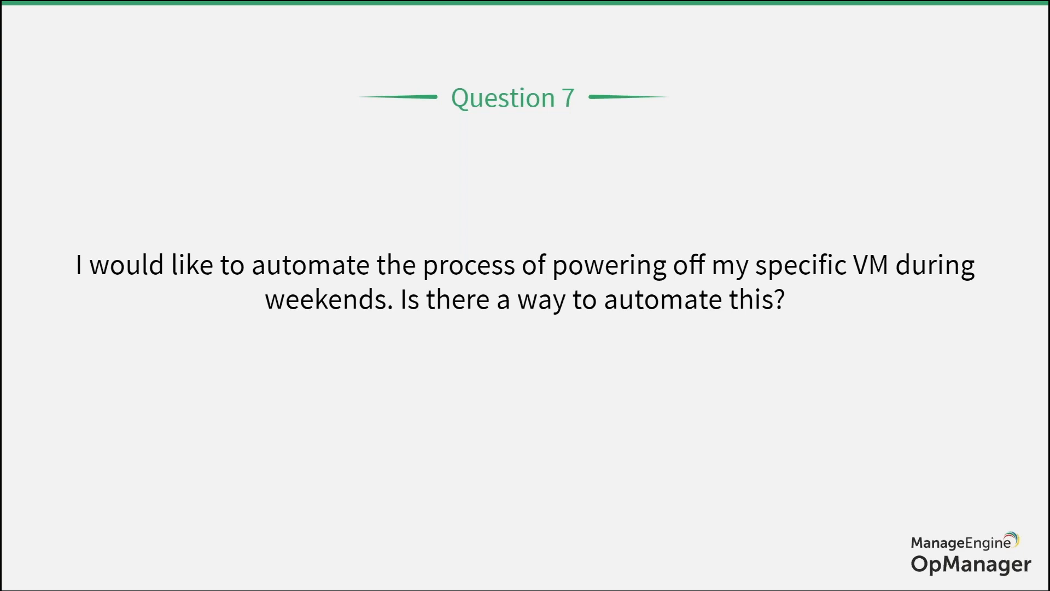
{"action": "key", "text": "alt+Tab"}
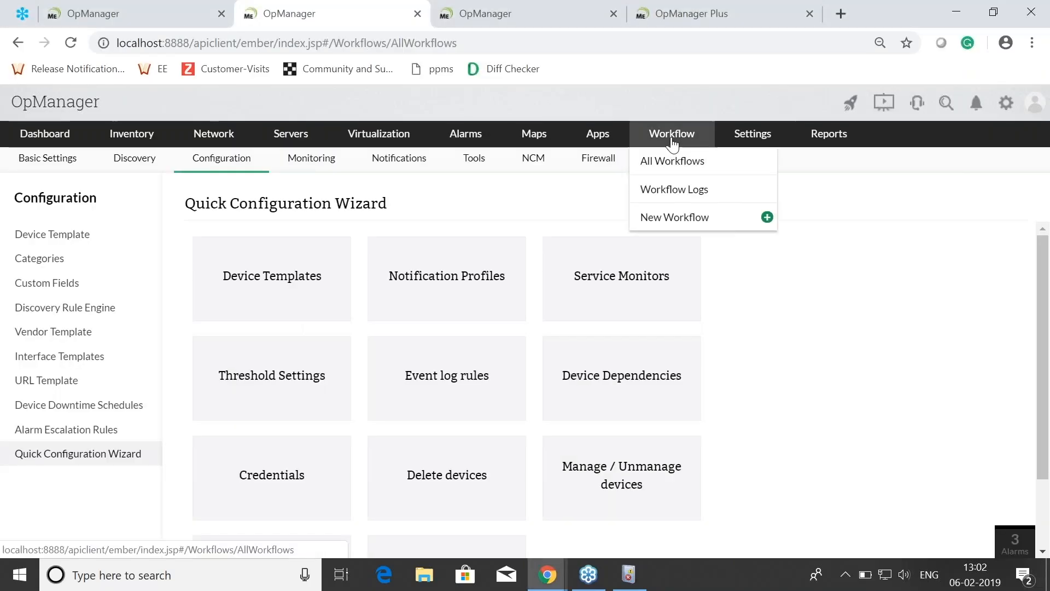
{"action": "left_click", "coordinate": [672, 144]}
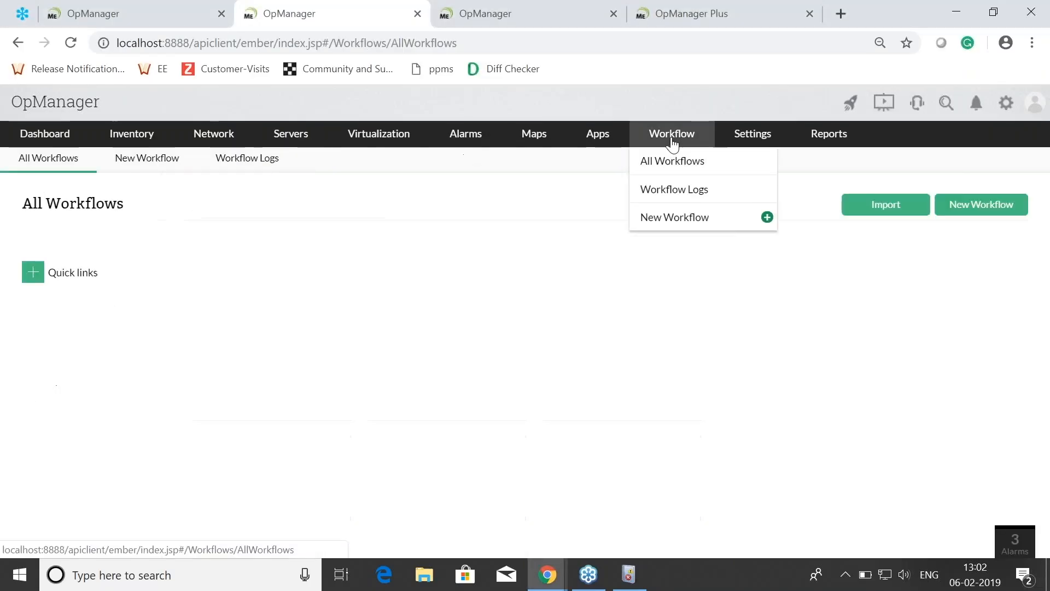
{"action": "left_click", "coordinate": [971, 218]}
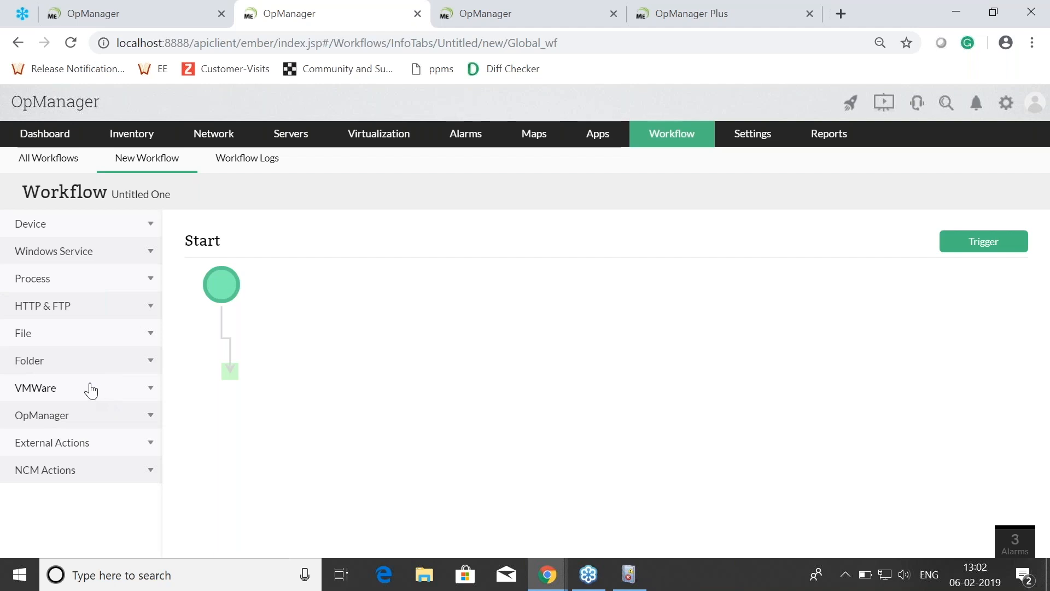
Step: Try to add a VMWare Power Off VM action to the new workflow
{"action": "left_click", "coordinate": [91, 391]}
{"action": "left_click_drag", "start_coordinate": [76, 265], "coordinate": [235, 395]}
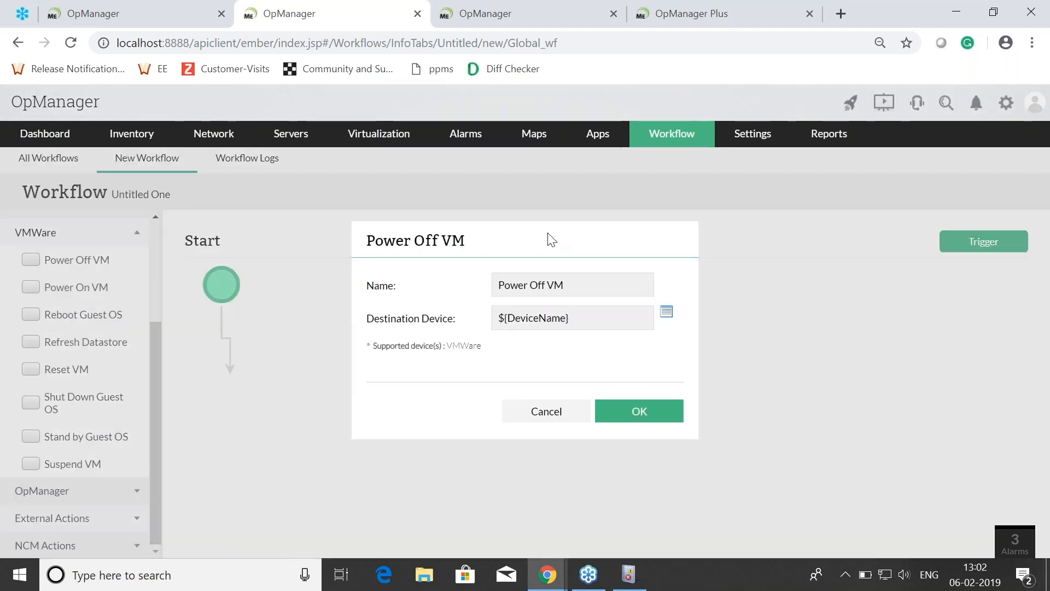
{"action": "left_click", "coordinate": [500, 315]}
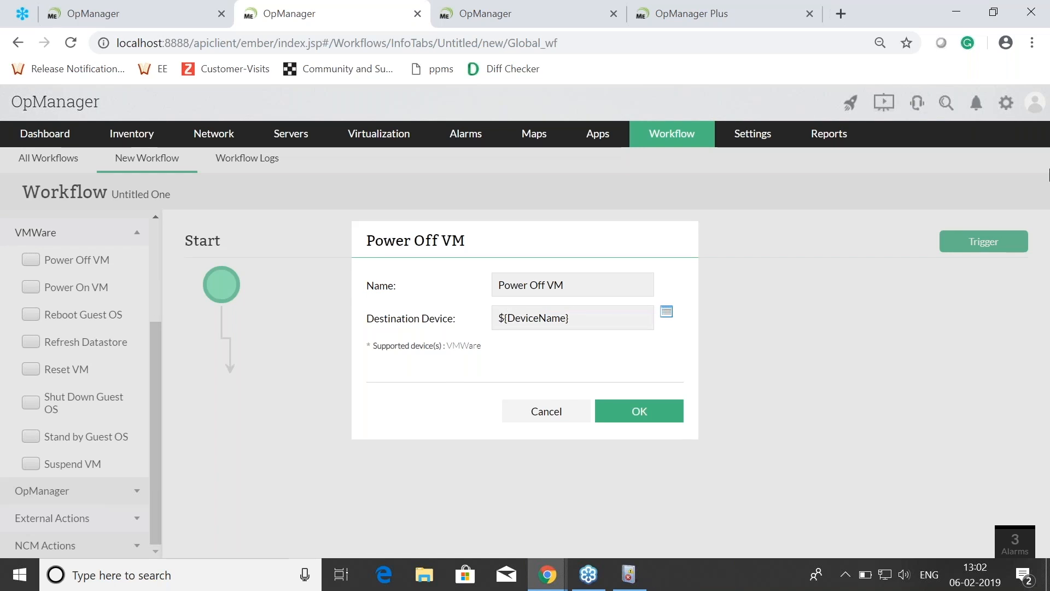
{"action": "key", "text": "alt+Tab"}
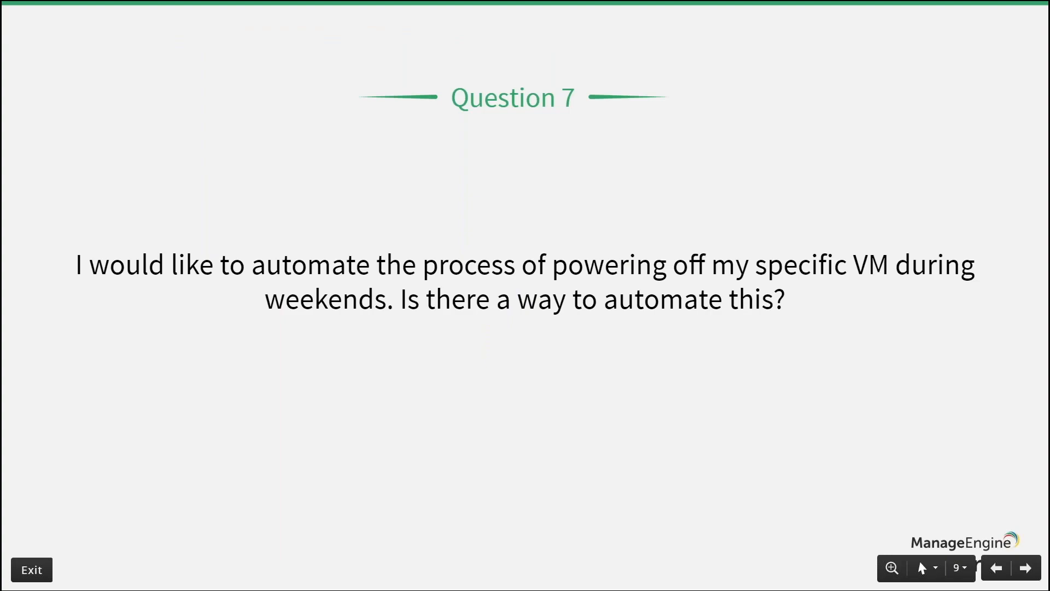
{"action": "key", "text": "alt+Tab"}
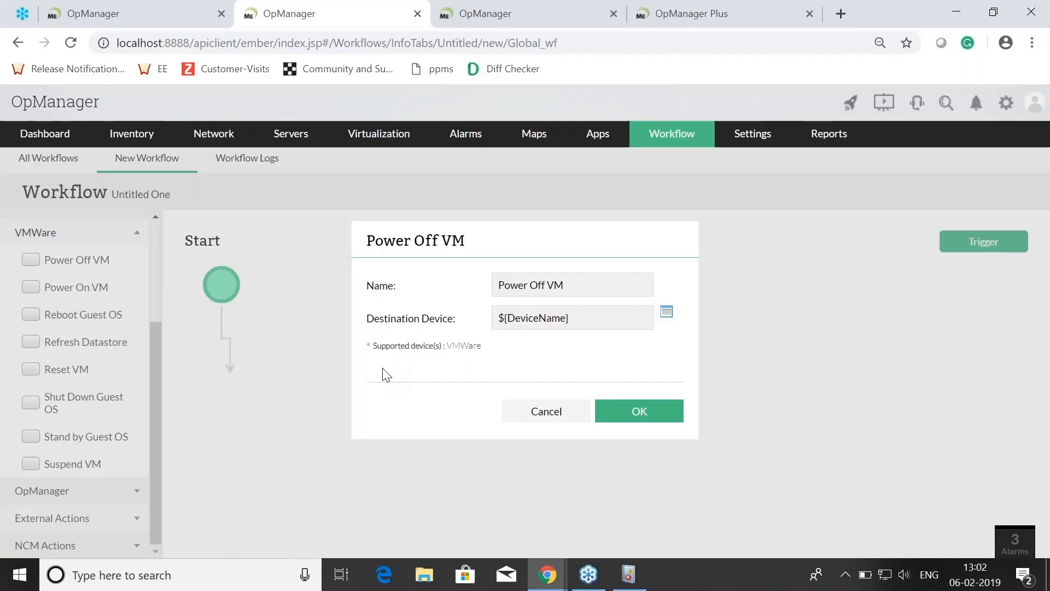
{"action": "left_click", "coordinate": [531, 410]}
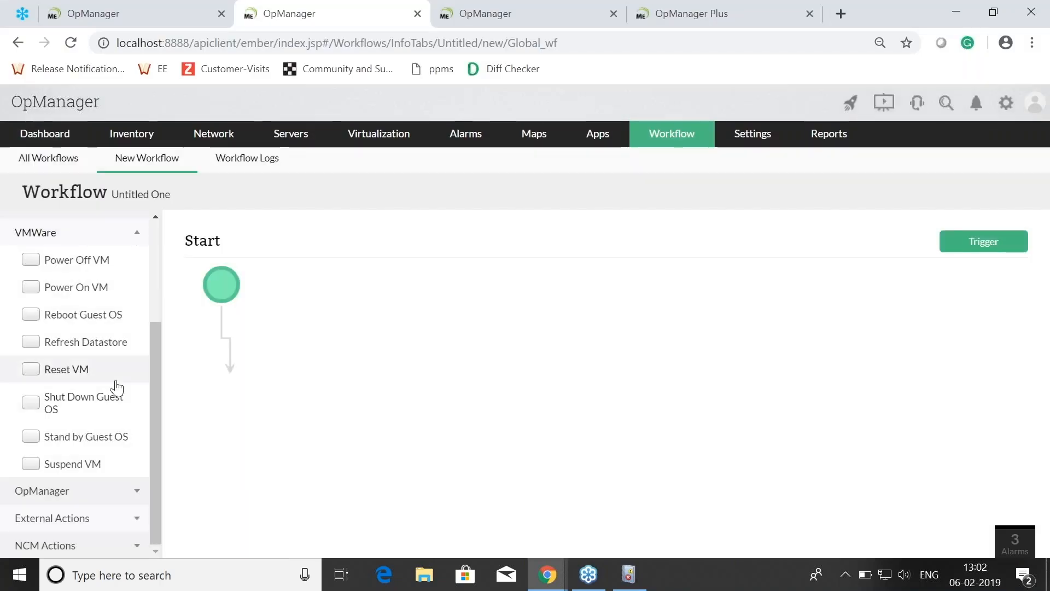
Step: Look through the available workflow actions for OpManager, External Actions and NCM Actions
{"action": "left_click", "coordinate": [76, 499]}
{"action": "scroll", "coordinate": [89, 465], "scroll_direction": "down", "scroll_amount": 3}
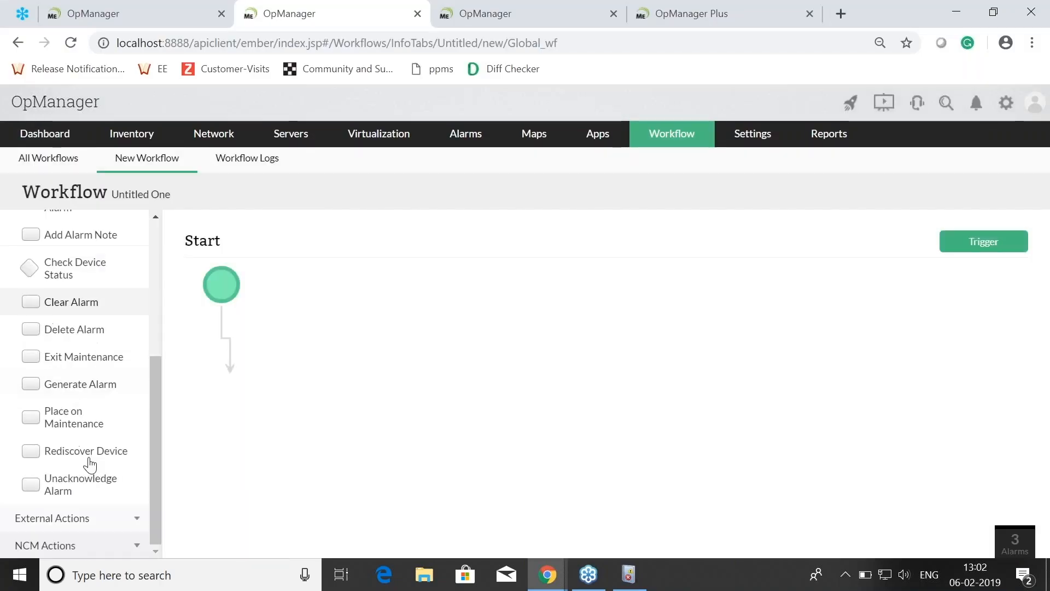
{"action": "left_click", "coordinate": [70, 526]}
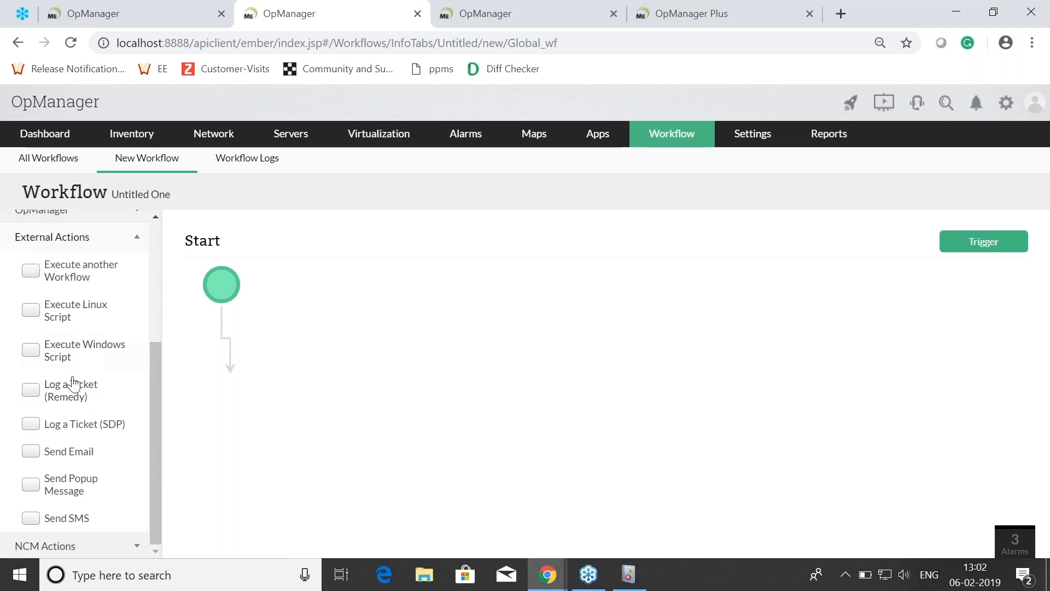
{"action": "left_click", "coordinate": [68, 546]}
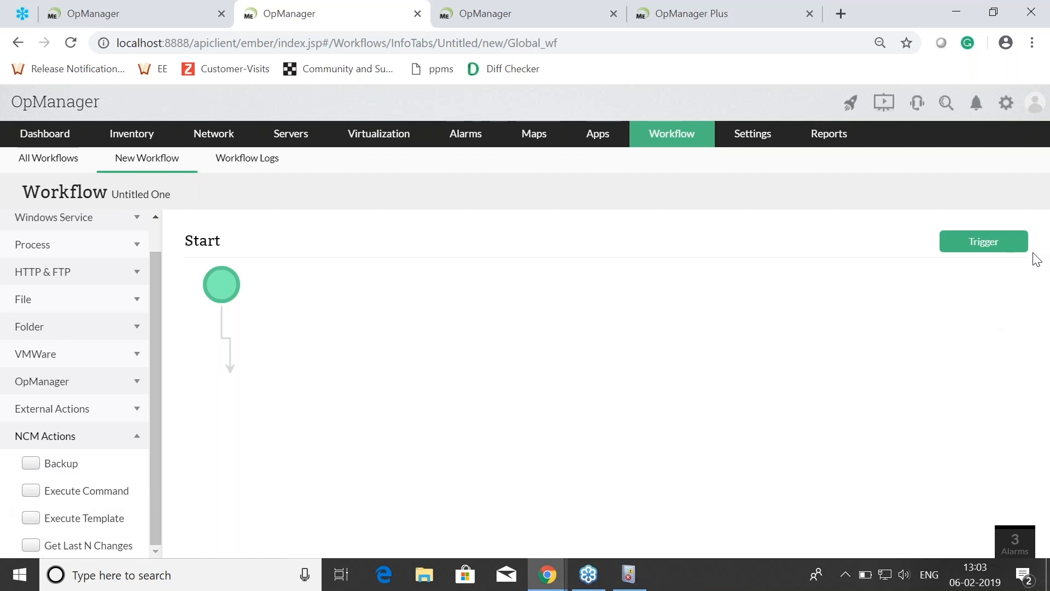
Step: Advance the slide presentation to Question 8 and open the Event Log Rules monitoring settings in OpManager
{"action": "key", "text": "alt+Tab"}
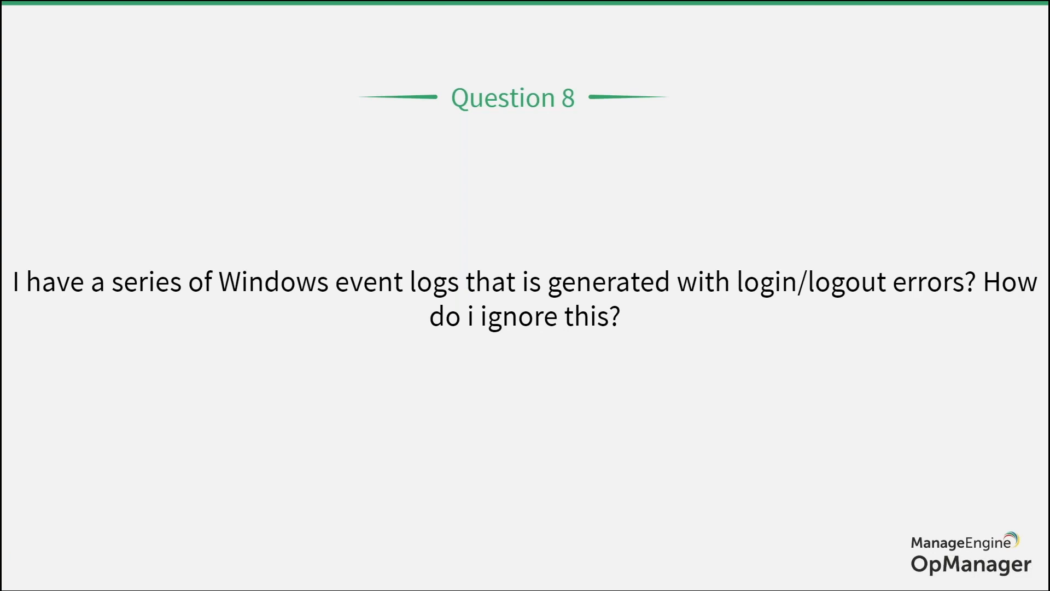
{"action": "key", "text": "alt+Tab"}
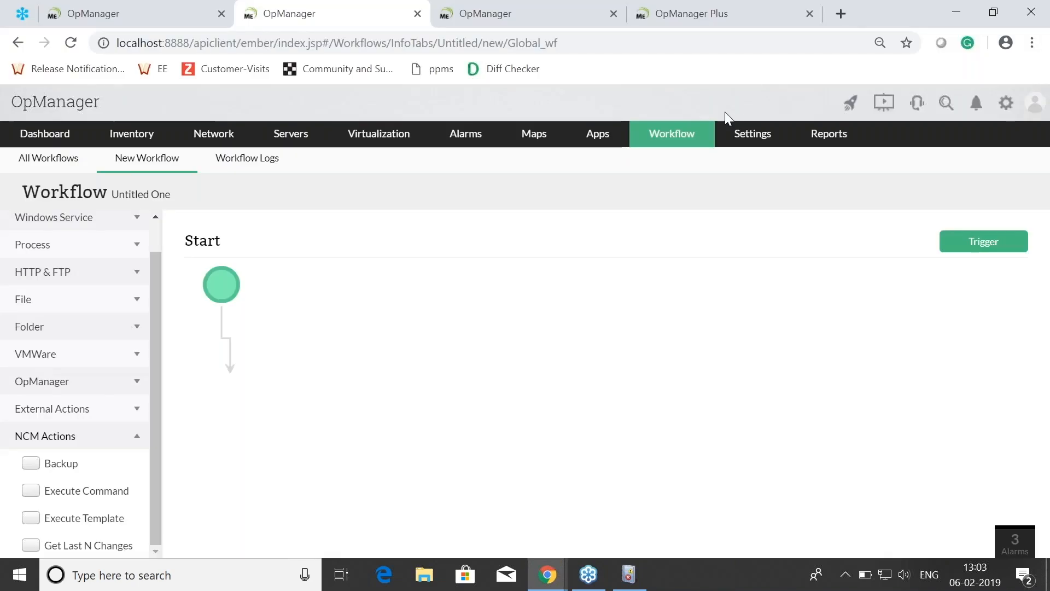
{"action": "mouse_move", "coordinate": [750, 133]}
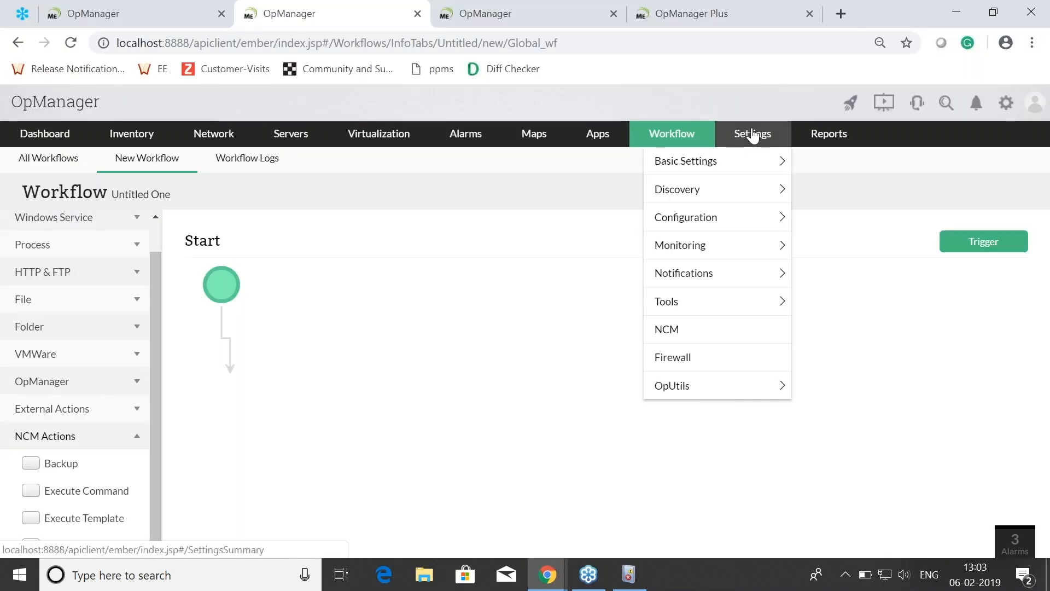
{"action": "mouse_move", "coordinate": [655, 246]}
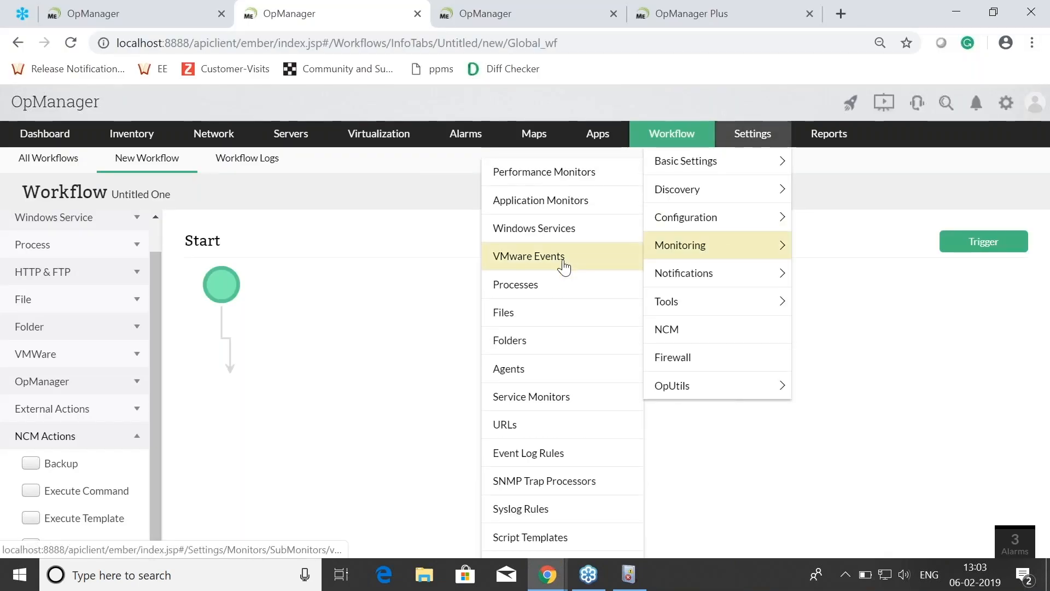
{"action": "left_click", "coordinate": [538, 454]}
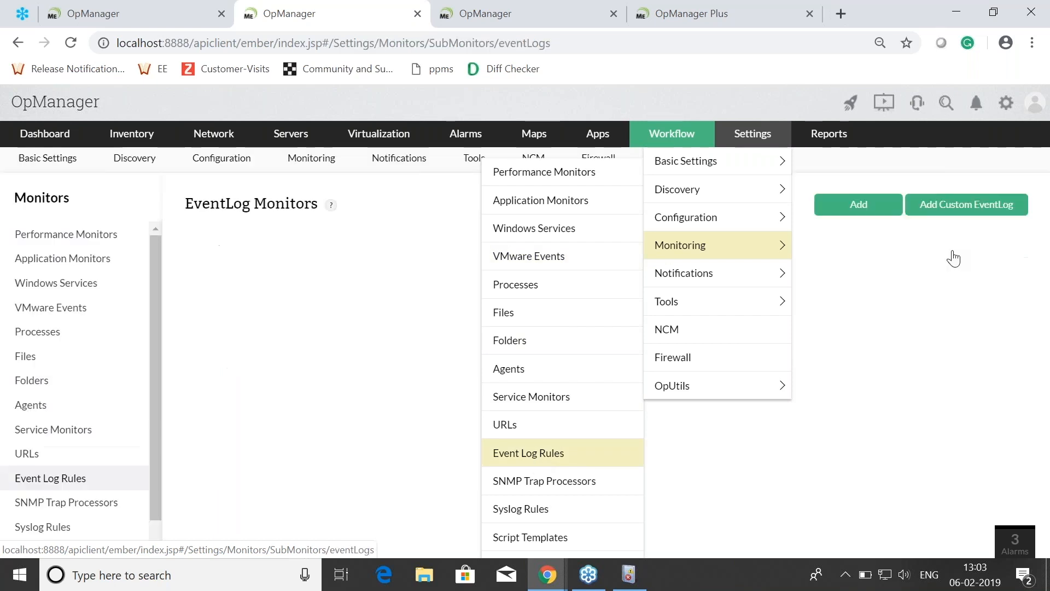
Step: Start a new event log rule and set it to ignore the event when the criteria match
{"action": "left_click", "coordinate": [862, 210]}
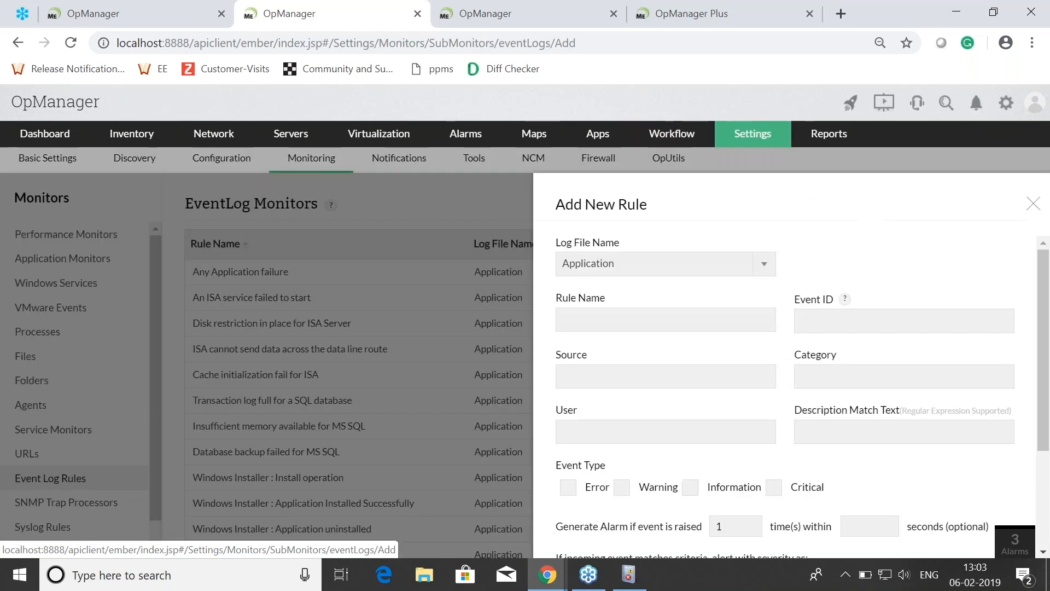
{"action": "left_click", "coordinate": [833, 323]}
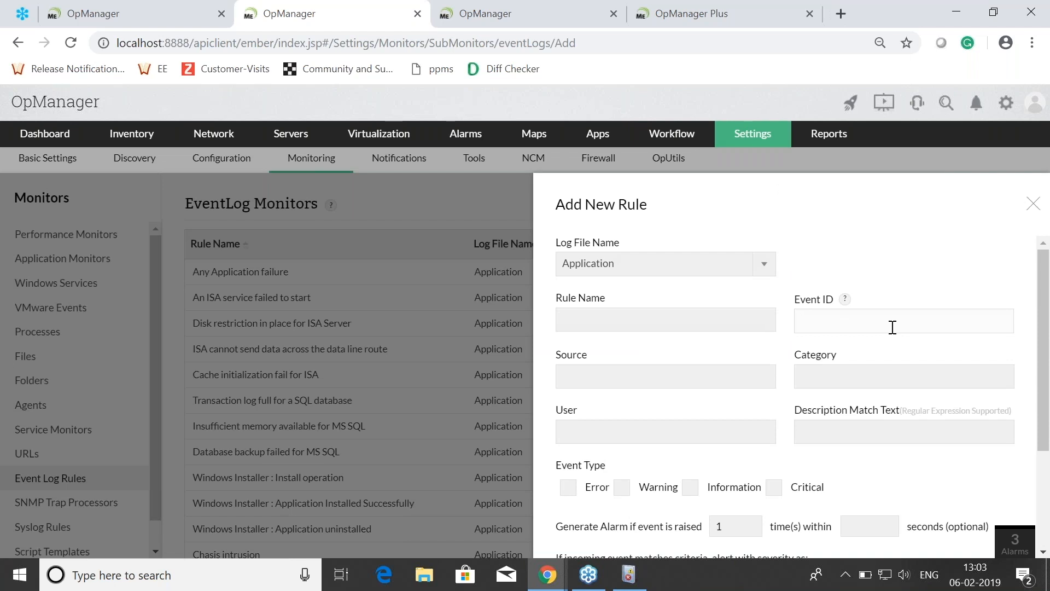
{"action": "scroll", "coordinate": [893, 327], "scroll_direction": "down", "scroll_amount": 3}
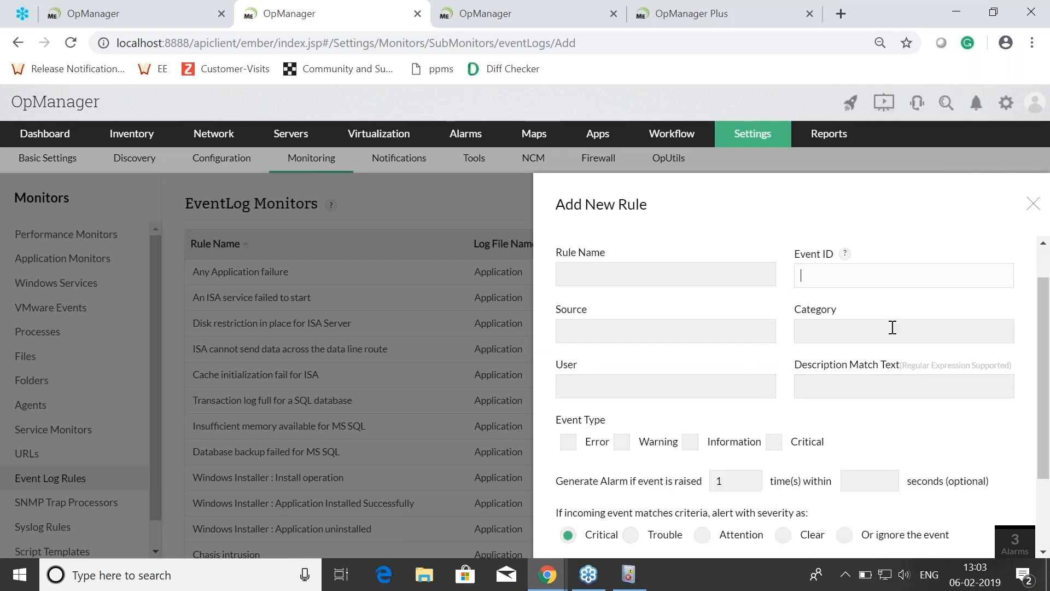
{"action": "left_click", "coordinate": [845, 428]}
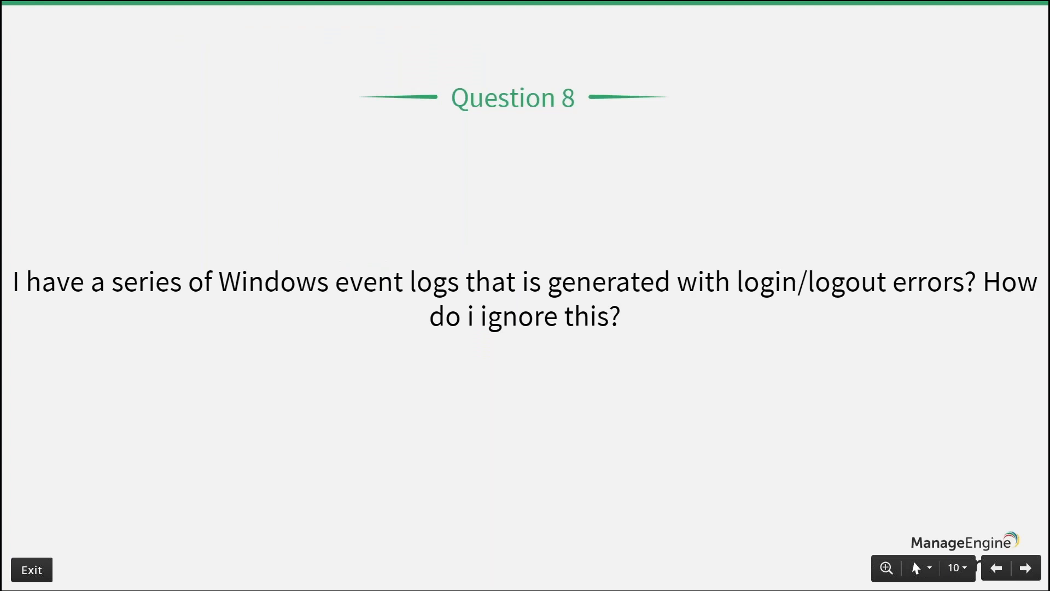
Step: Advance the slide presentation to Question 9 and switch back to OpManager
{"action": "key", "text": "Right"}
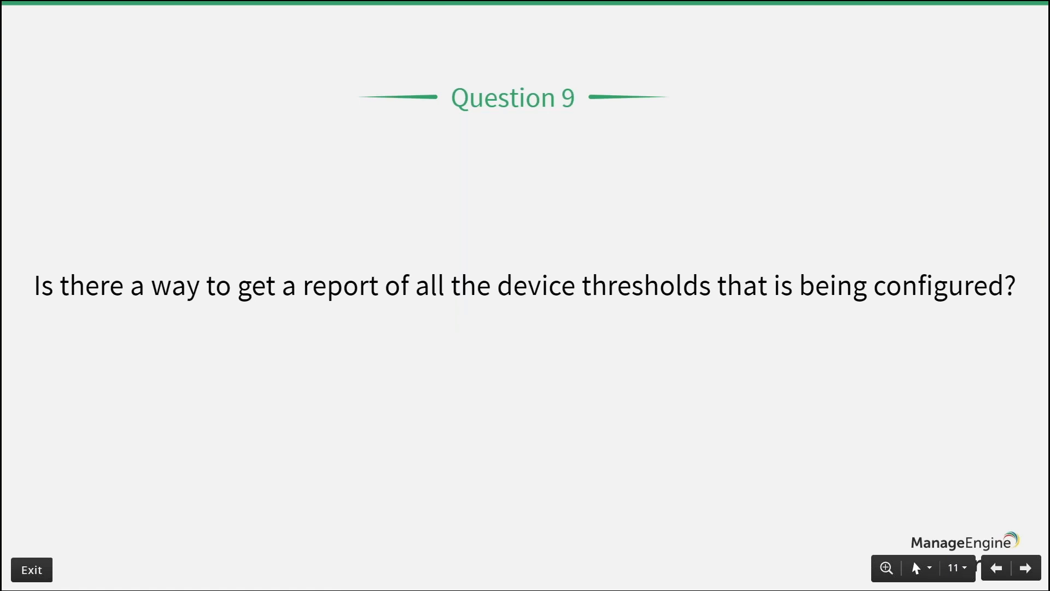
{"action": "key", "text": "super"}
{"action": "key", "text": "alt+Tab"}
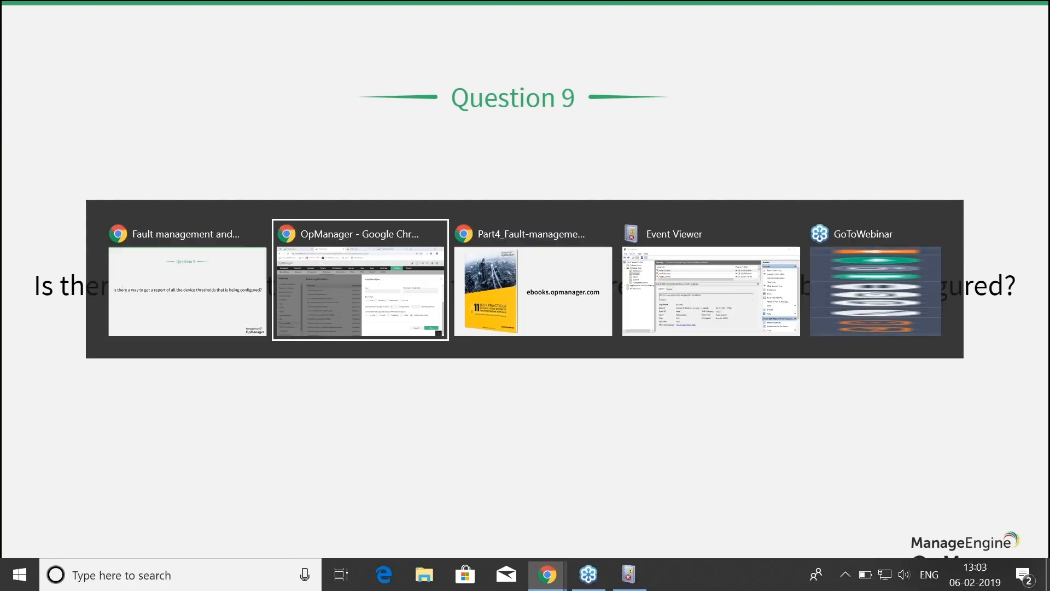
Step: Open the Threshold Details of Devices inventory report and show its additional report actions
{"action": "left_click", "coordinate": [819, 137]}
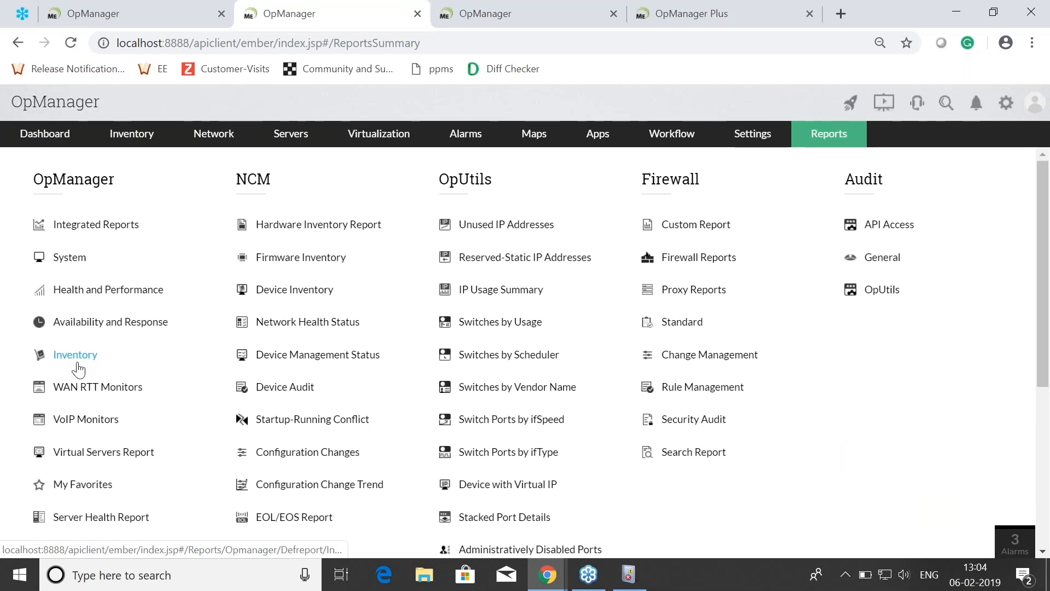
{"action": "left_click", "coordinate": [77, 364]}
{"action": "scroll", "coordinate": [383, 339], "scroll_direction": "down", "scroll_amount": 4}
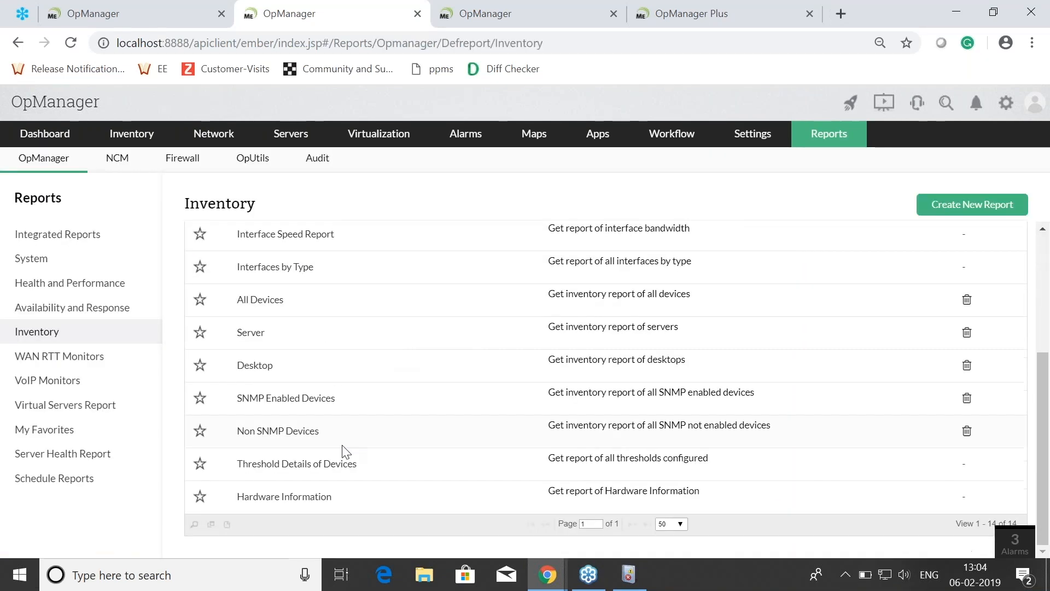
{"action": "left_click", "coordinate": [294, 466]}
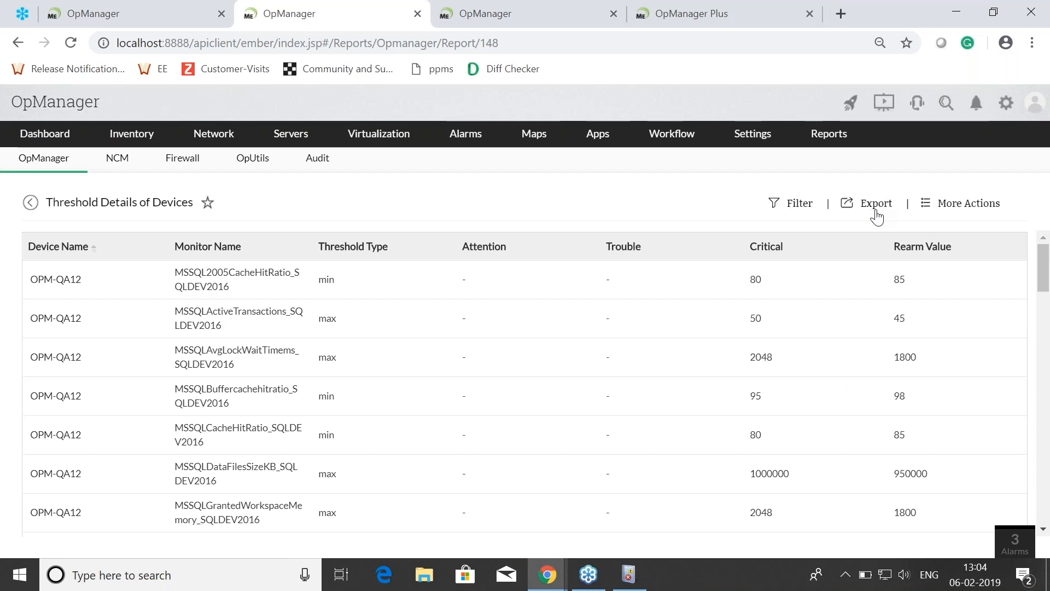
{"action": "left_click", "coordinate": [959, 211]}
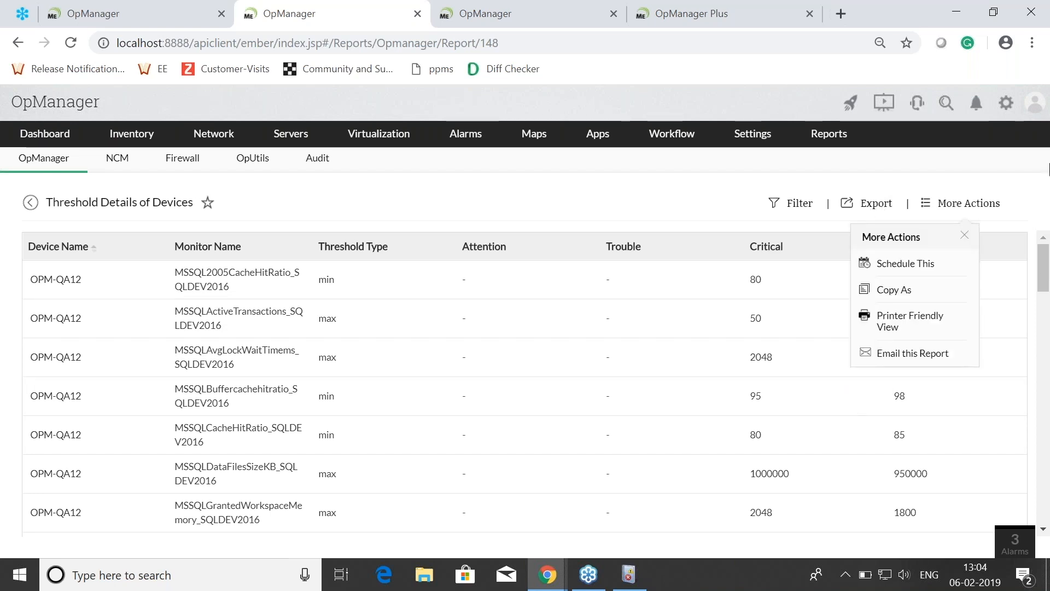